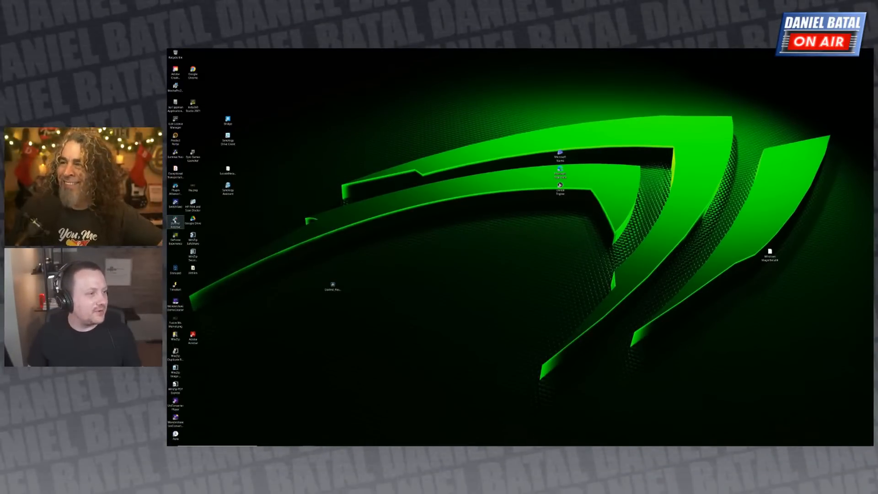
Launch DaVinci Resolve, look inside the YouTube folder of the main project library, and return to the top project level.
left_click(175, 221)
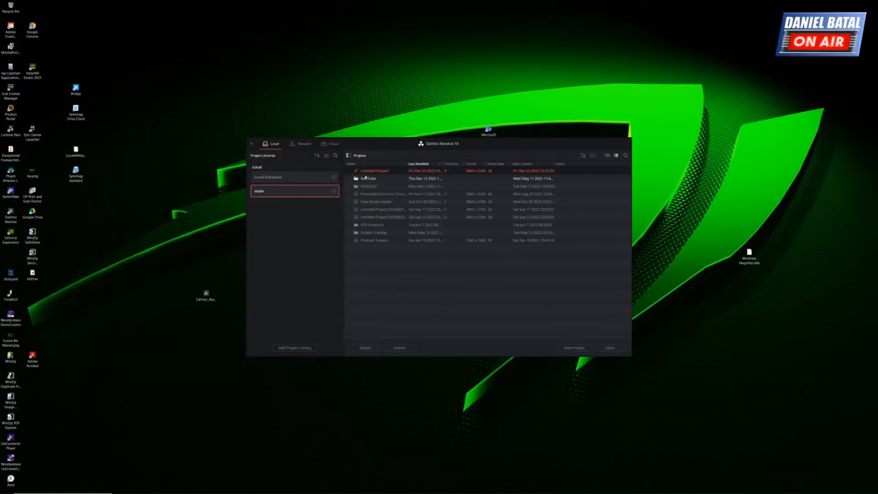
double_click(365, 178)
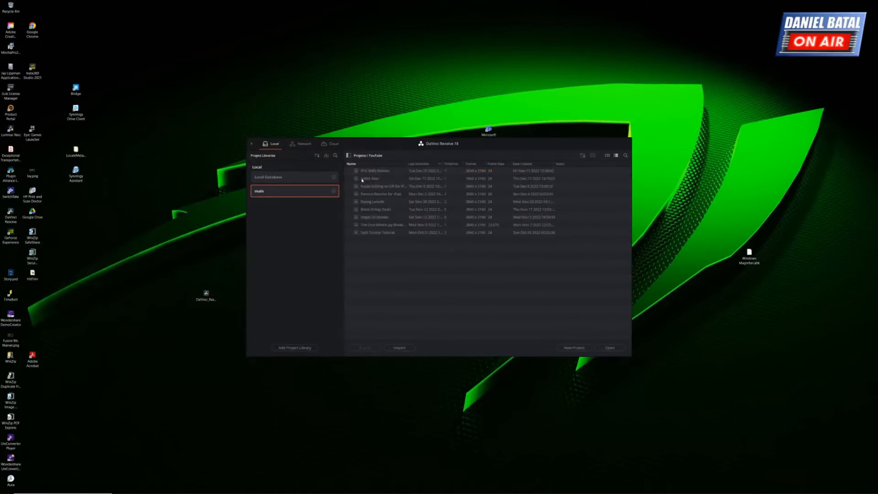
left_click(359, 156)
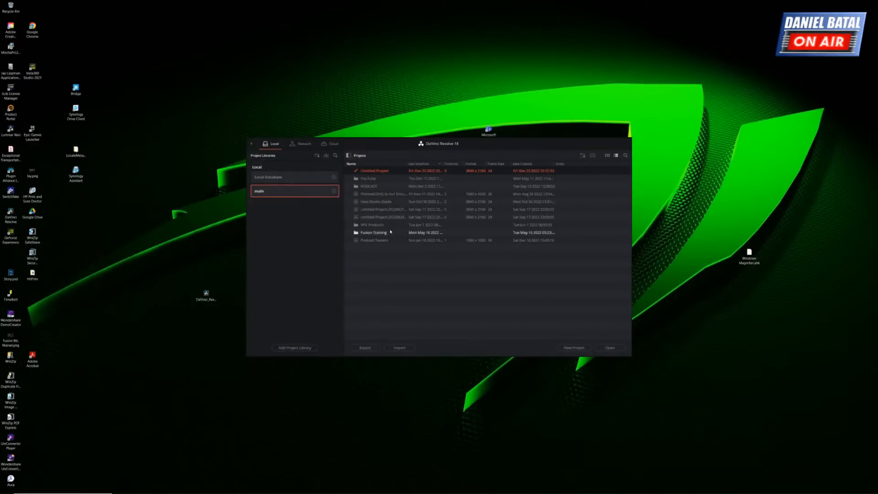
Create a new project named "Studio Tour" inside the YouTube folder and skip the offered software update.
double_click(365, 180)
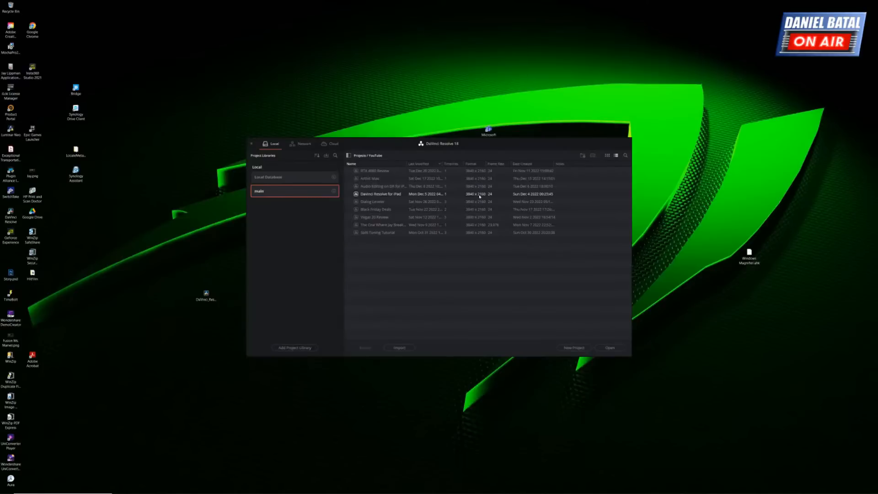
left_click(573, 348)
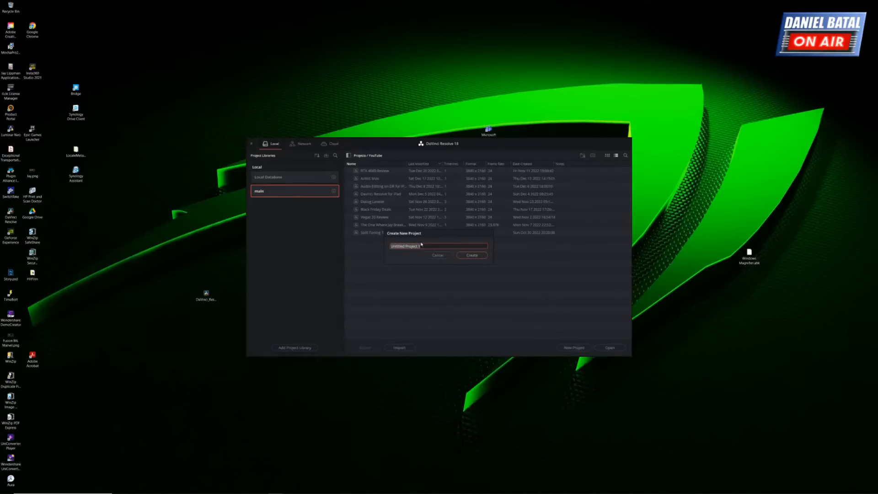
type("Studio Tour")
left_click(472, 255)
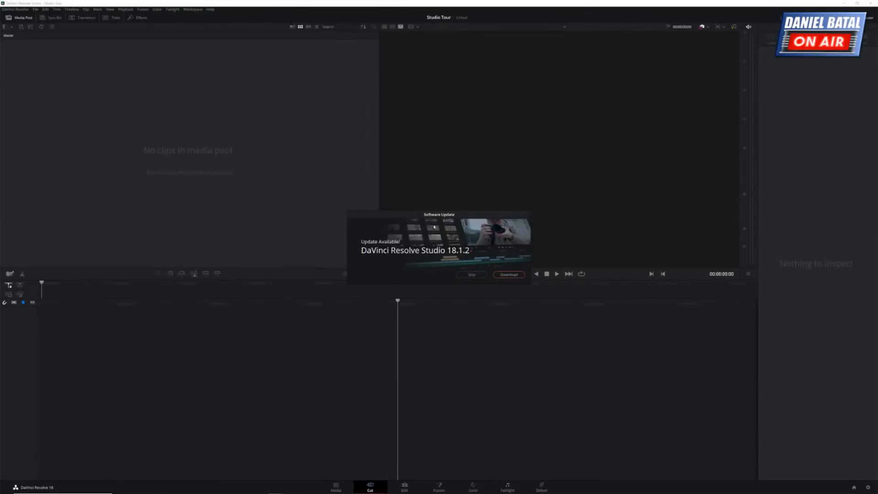
left_click(471, 275)
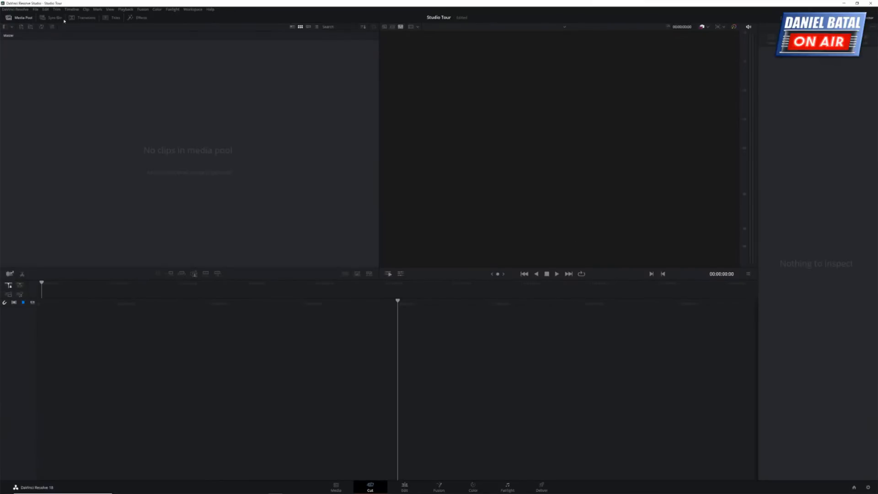
left_click(35, 10)
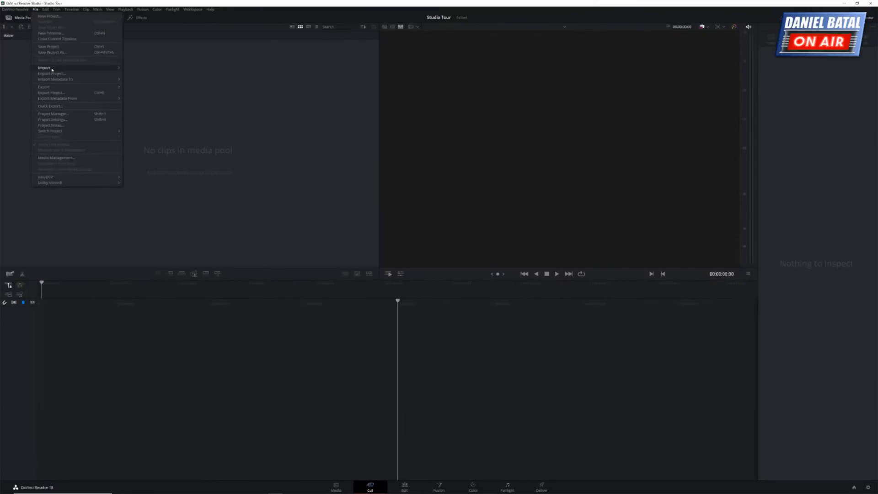
left_click(55, 120)
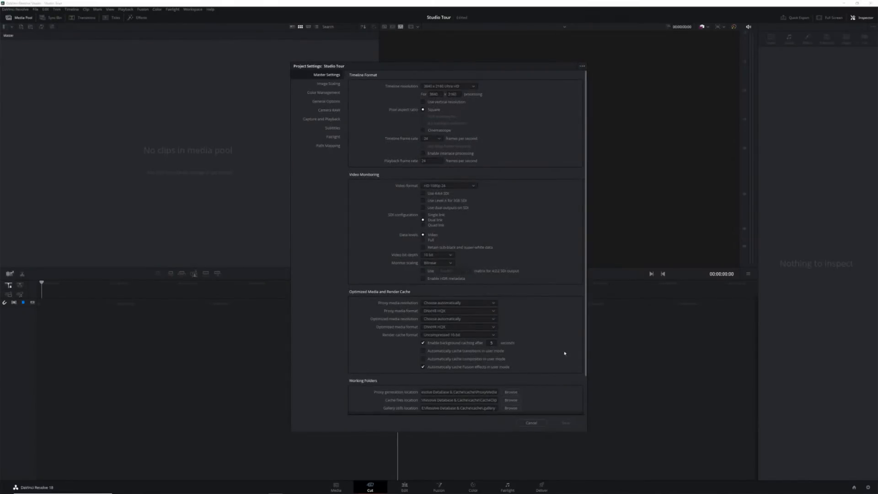
left_click(531, 422)
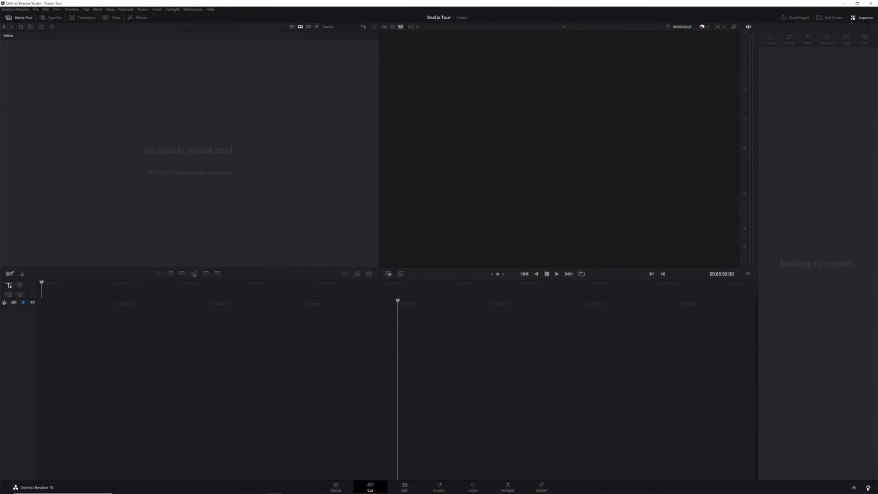
Open the project settings and look through the master settings and the available timeline resolution presets.
left_click(868, 487)
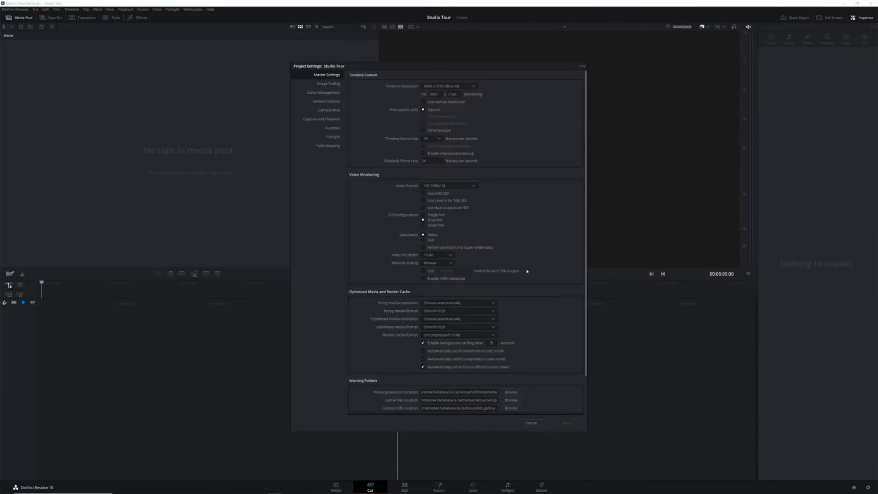
scroll(503, 241, "down", 2)
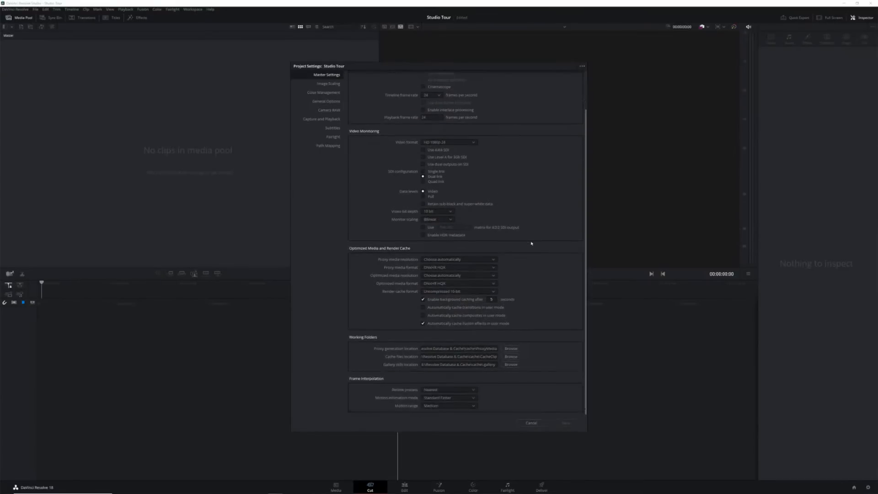
scroll(532, 244, "up", 2)
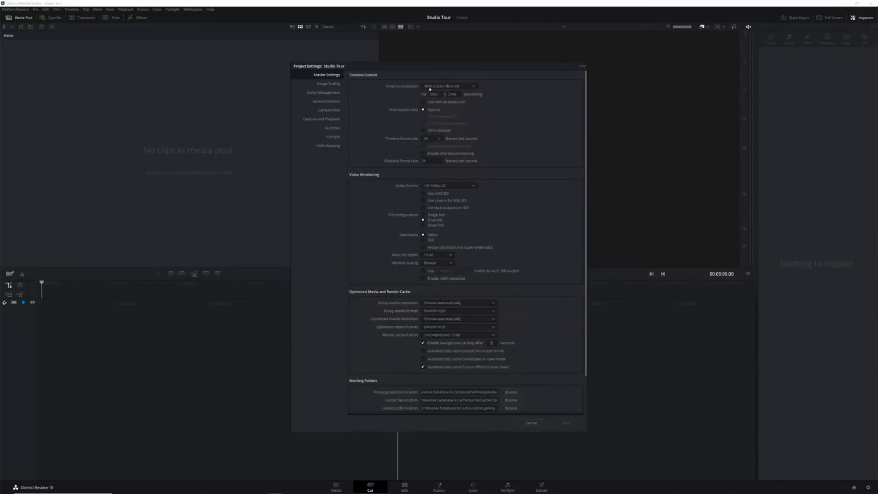
left_click(471, 86)
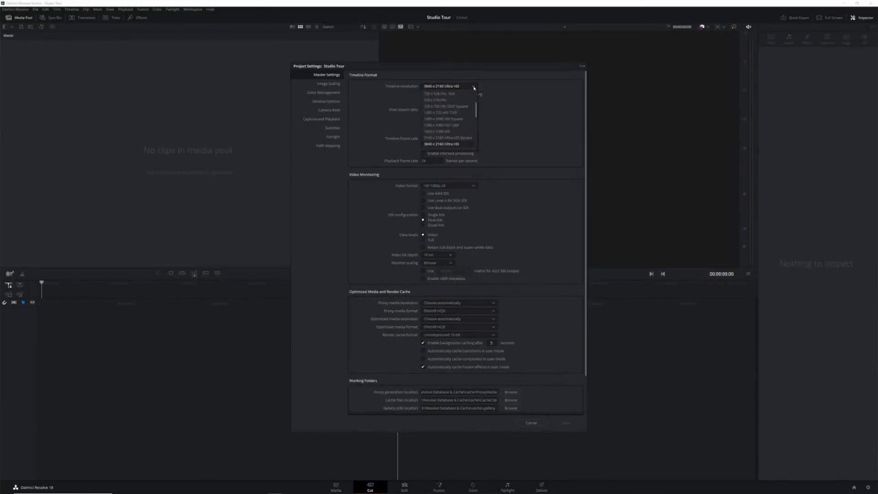
scroll(448, 137, "down", 3)
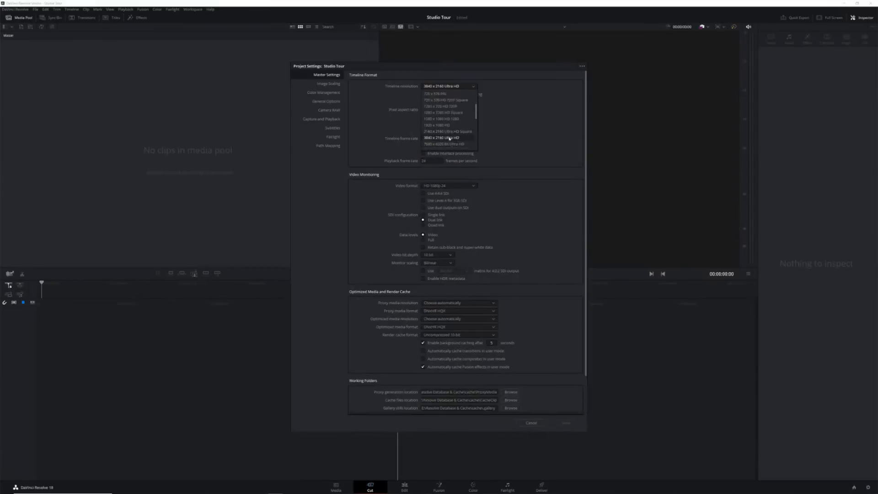
scroll(445, 135, "down", 3)
scroll(451, 137, "up", 8)
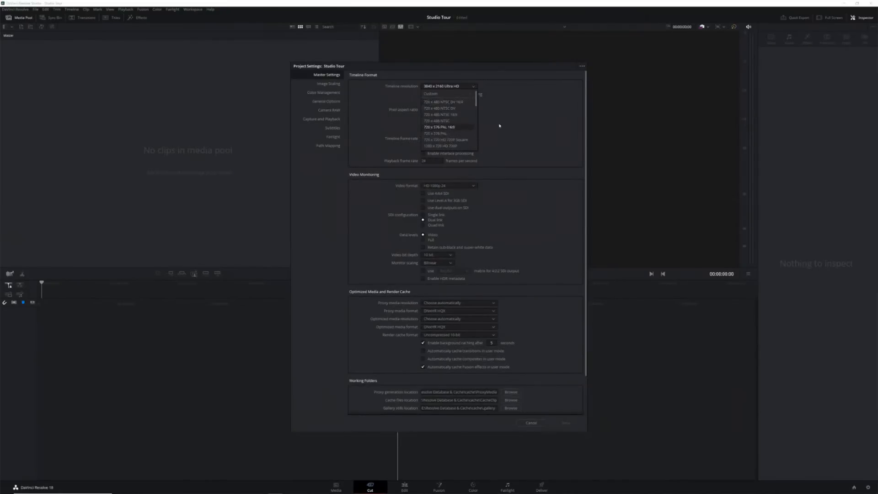
left_click(517, 119)
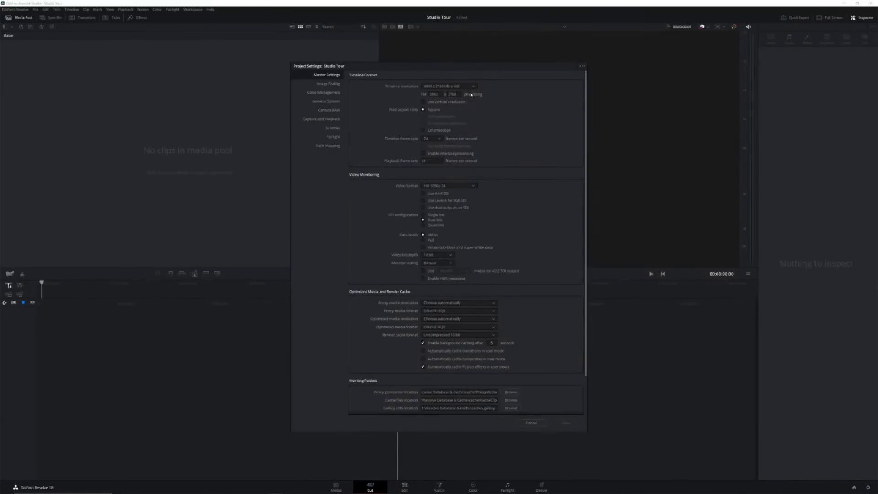
Try the 1920 x 1080 HD timeline resolution with vertical resolution enabled.
left_click(469, 87)
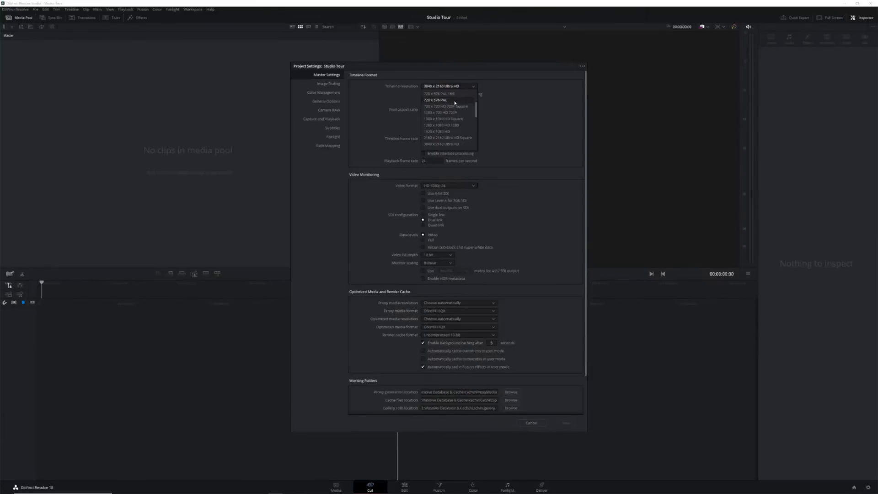
scroll(452, 113, "down", 1)
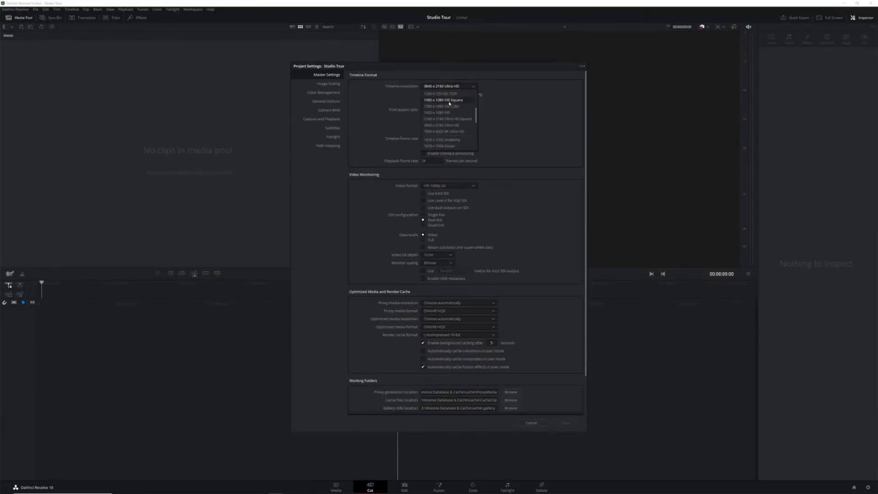
left_click(444, 113)
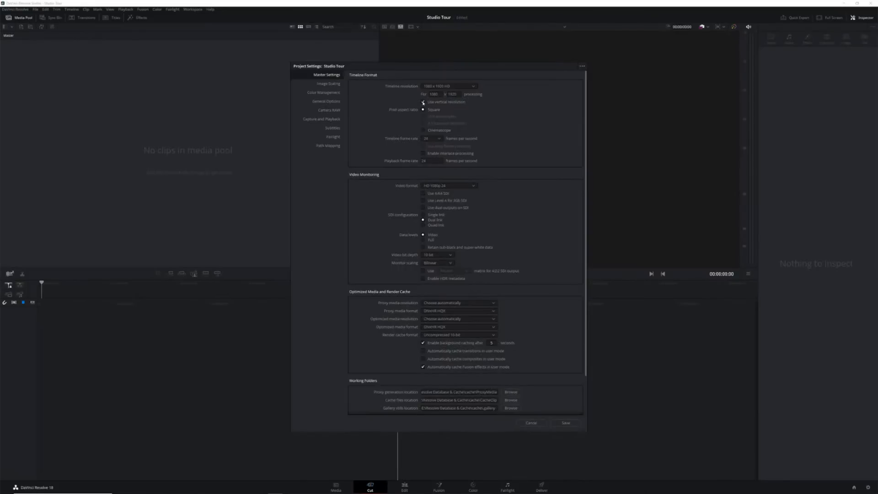
Set the timeline resolution to 3840 x 2160 Ultra HD with horizontal orientation.
left_click(448, 85)
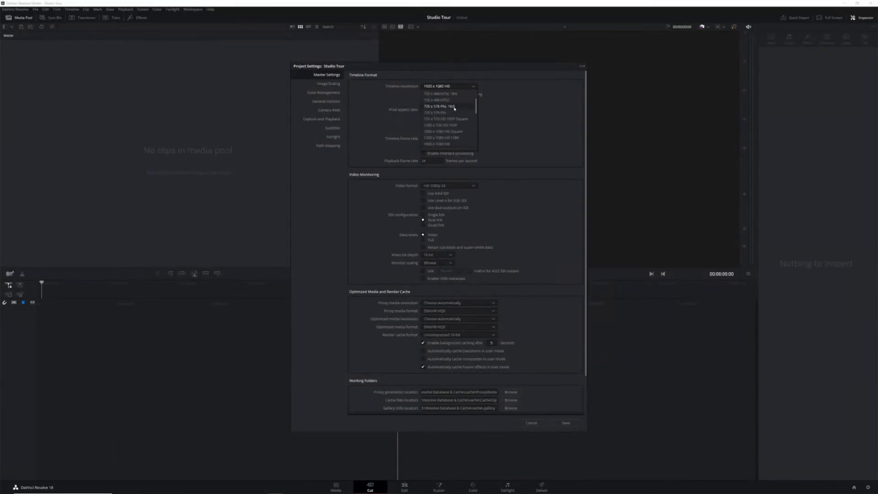
scroll(451, 117, "down", 3)
scroll(451, 117, "down", 5)
scroll(443, 118, "up", 3)
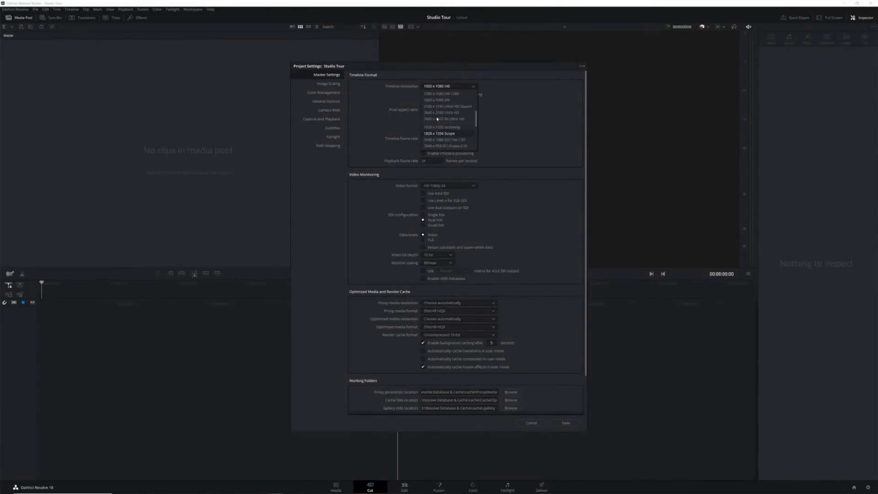
left_click(449, 117)
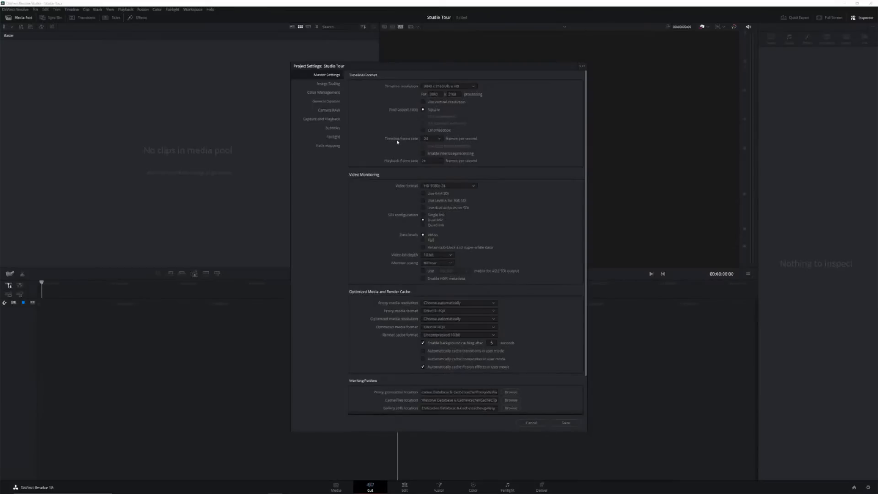
Look through the available timeline frame rates and choose 24 frames per second.
left_click(438, 139)
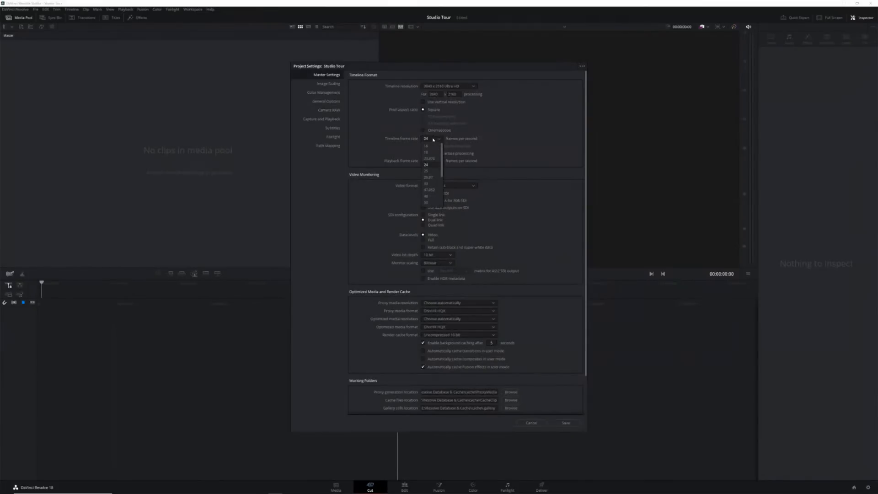
scroll(431, 155, "down", 3)
scroll(427, 143, "up", 3)
scroll(427, 143, "up", 1)
left_click(428, 164)
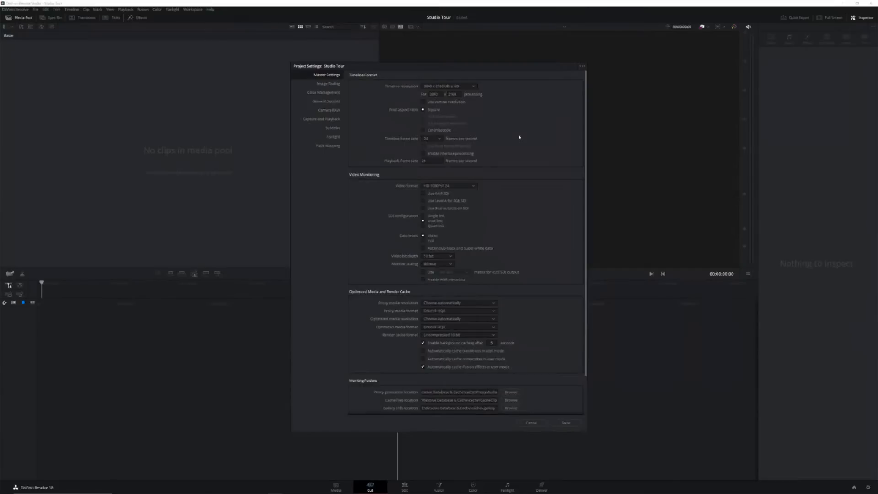
Examine the video monitoring formats, the optimized media and render cache options, and the working folders in the master settings.
scroll(519, 137, "down", 1)
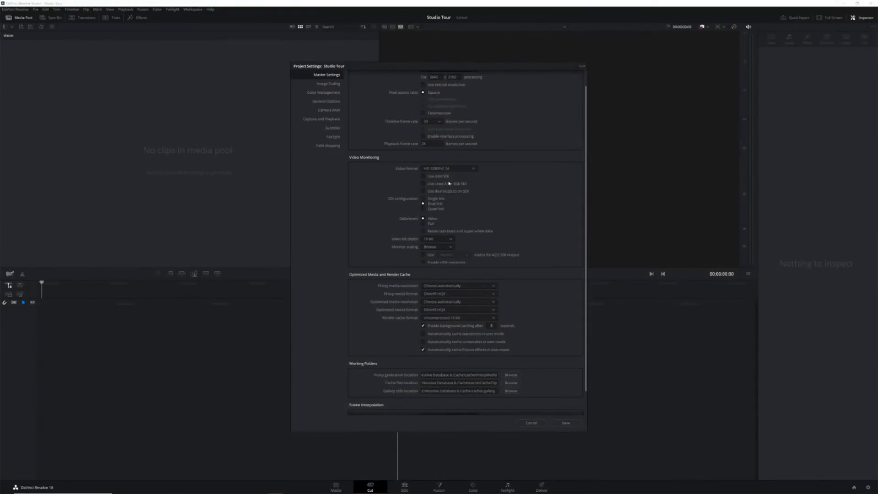
scroll(449, 183, "up", 1)
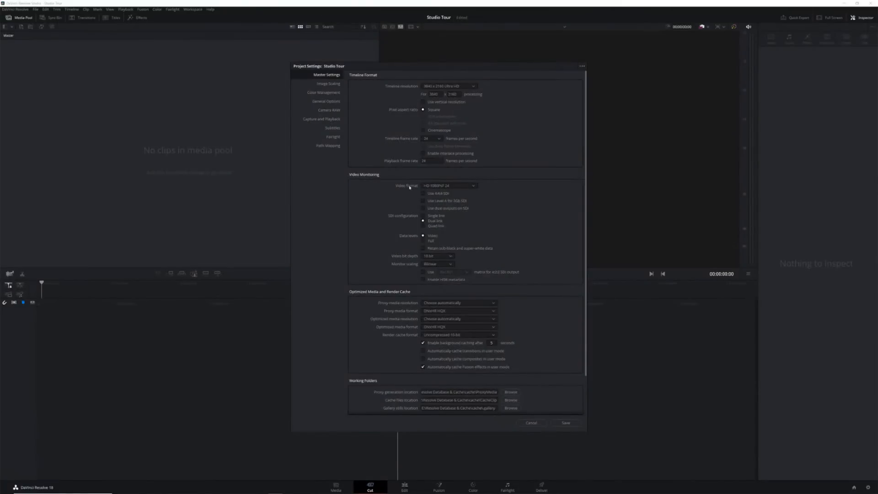
left_click(474, 186)
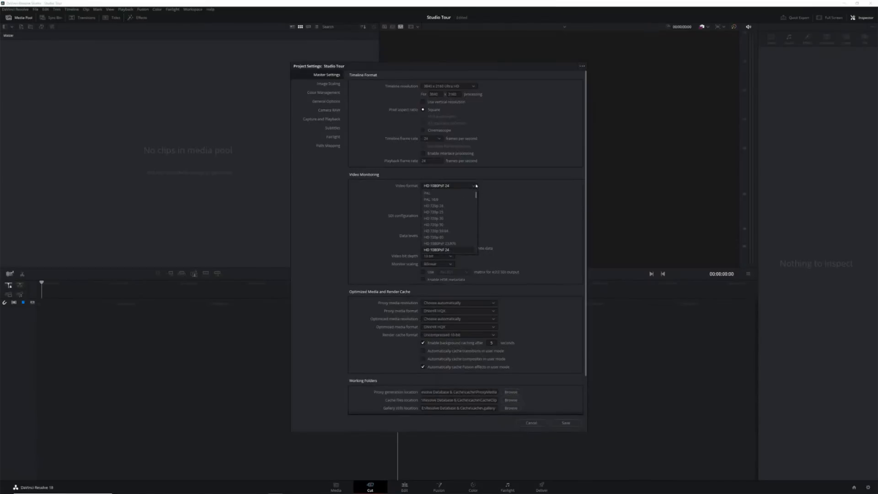
scroll(441, 222, "down", 4)
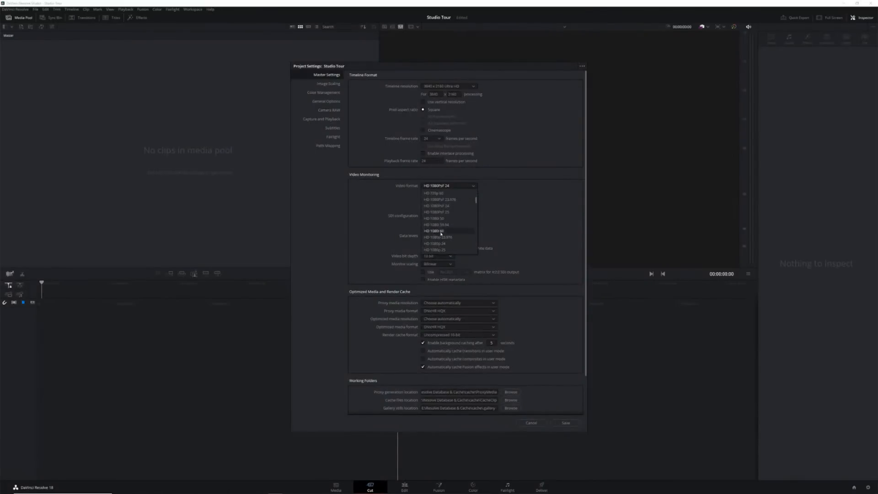
scroll(446, 230, "up", 6)
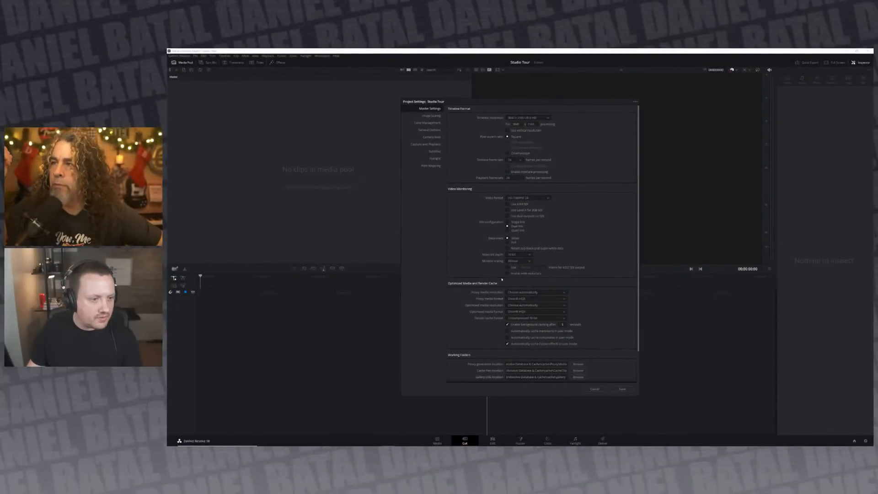
scroll(531, 280, "down", 2)
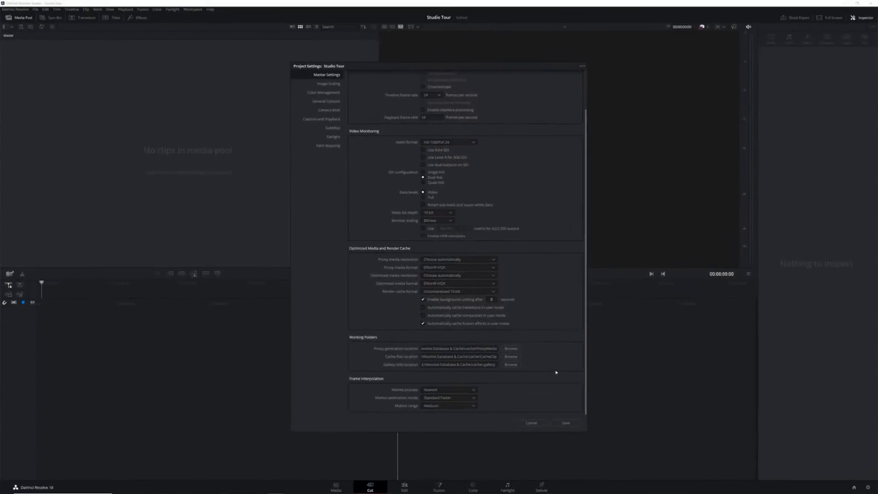
Examine the Fairlight, Color Management and General Options project settings, and return to the master settings.
left_click(332, 138)
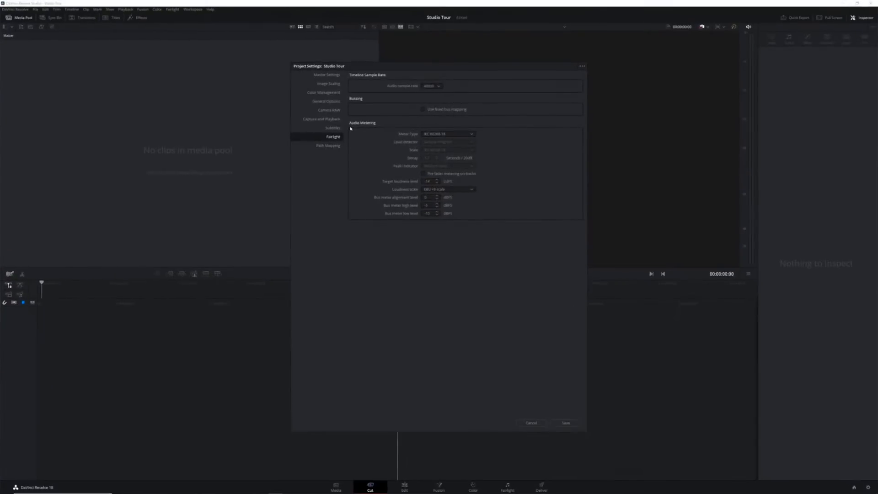
left_click(327, 93)
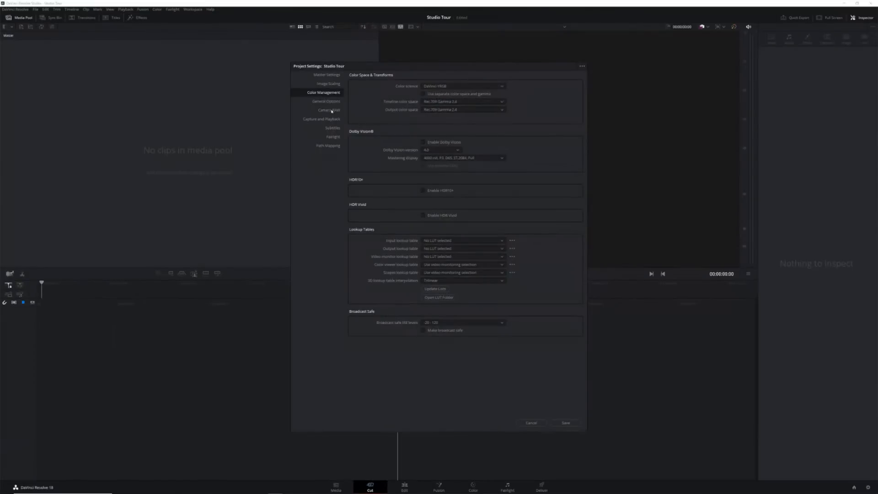
left_click(332, 102)
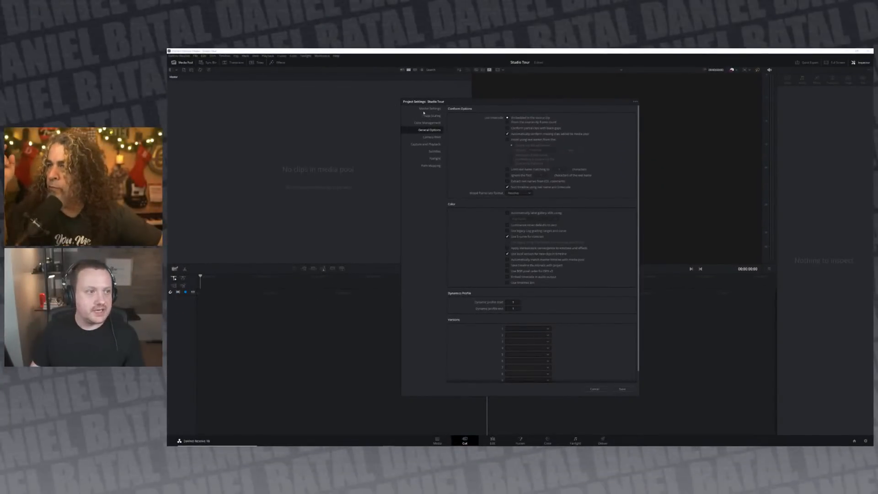
left_click(426, 110)
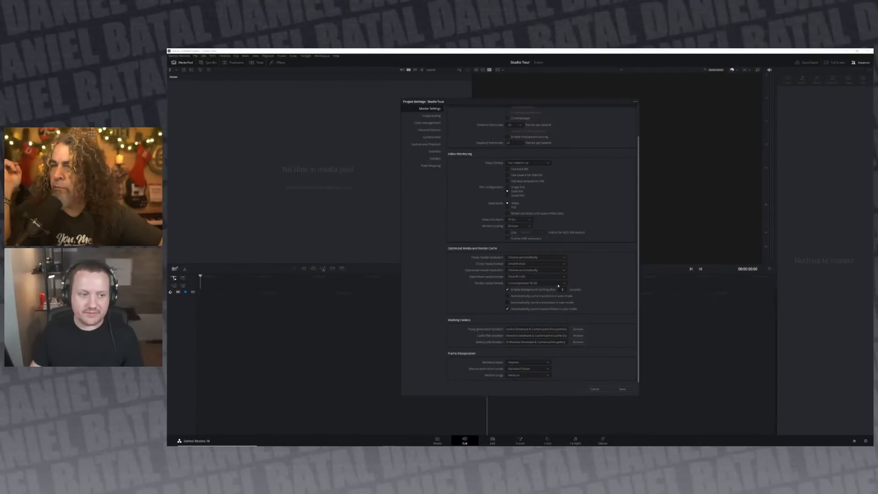
Review the proxy media format options without changing the format, and save the project settings.
left_click(561, 264)
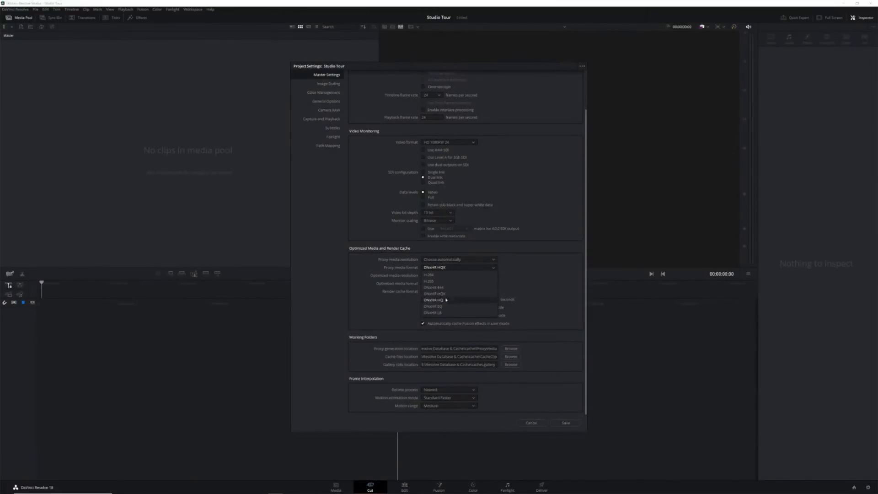
left_click(526, 275)
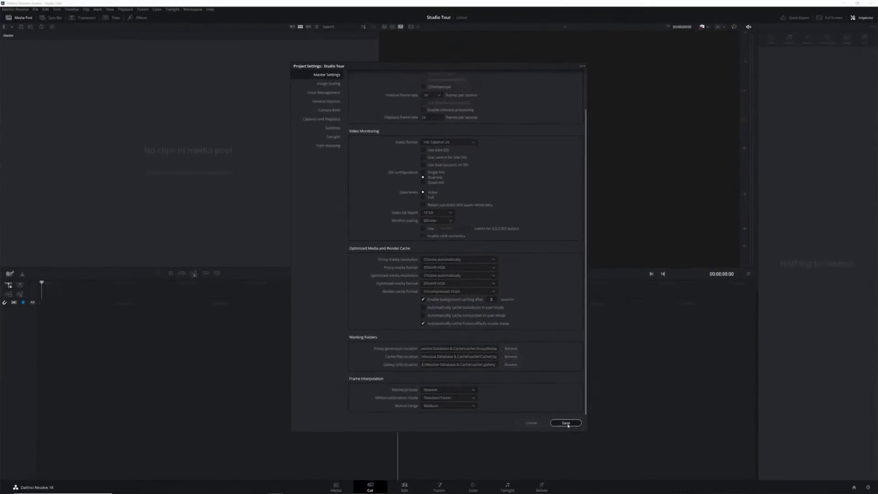
left_click(566, 423)
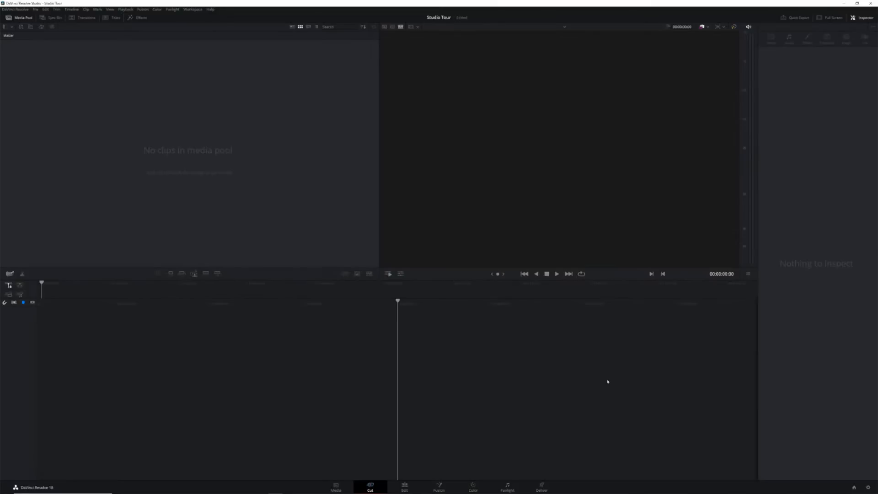
Open the Media page and turn off dual screen mode for the workspace.
left_click(336, 486)
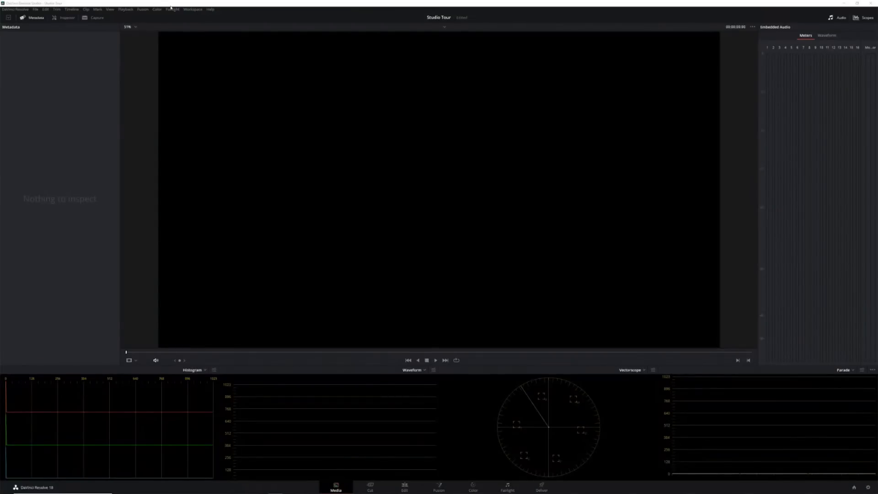
left_click(193, 9)
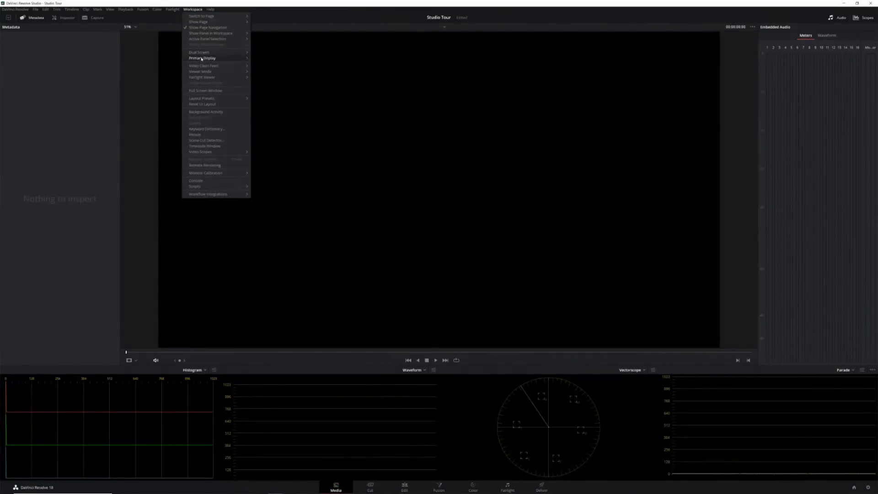
mouse_move(201, 59)
left_click(262, 54)
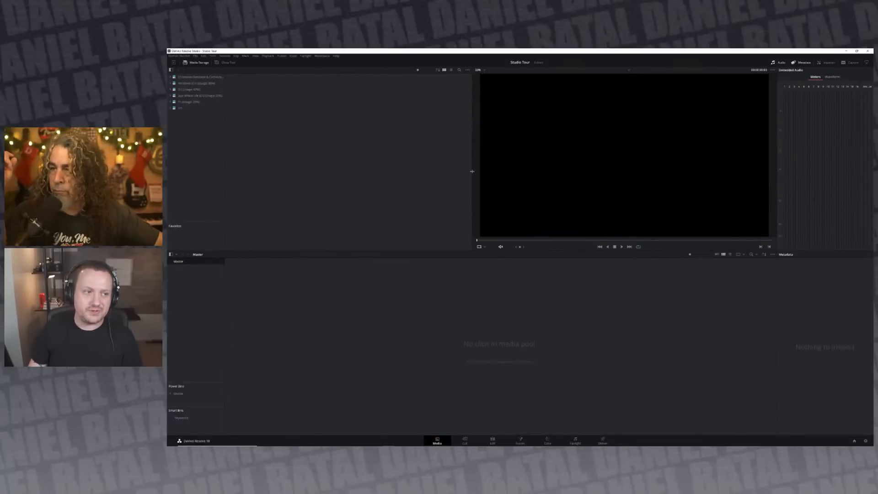
Resize the Media page panels, shortening the media storage and viewer area and widening the drive list.
left_click_drag(472, 171, 491, 171)
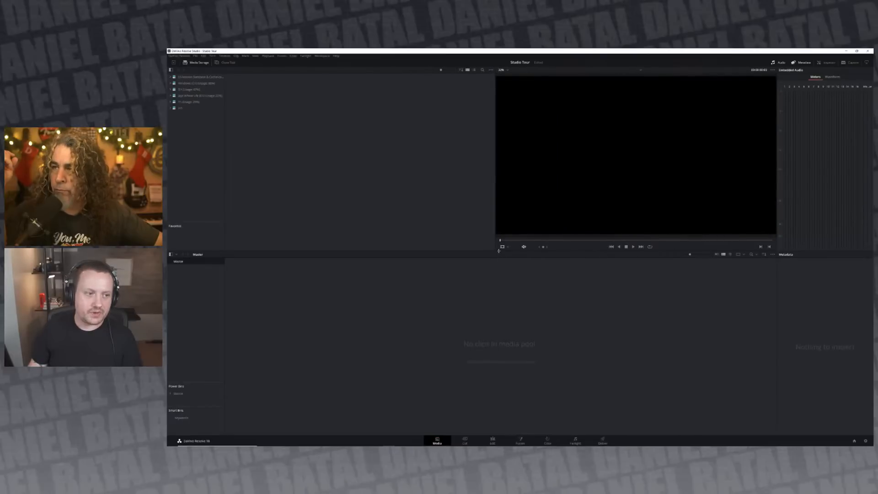
mouse_move(499, 250)
left_mouse_down()
mouse_move(500, 171)
mouse_move(503, 259)
mouse_move(501, 245)
left_mouse_up()
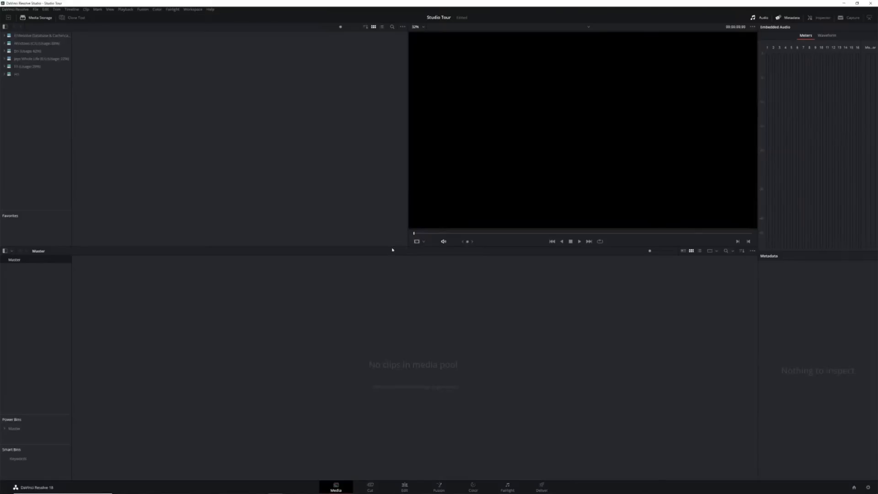
mouse_move(392, 247)
left_mouse_down()
mouse_move(388, 204)
mouse_move(392, 235)
left_mouse_up()
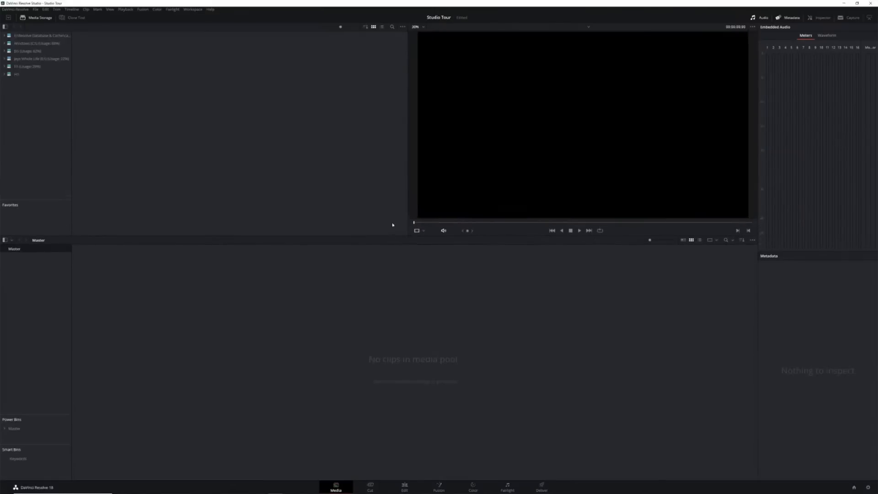
mouse_move(407, 170)
left_mouse_down()
mouse_move(310, 163)
mouse_move(396, 172)
left_mouse_up()
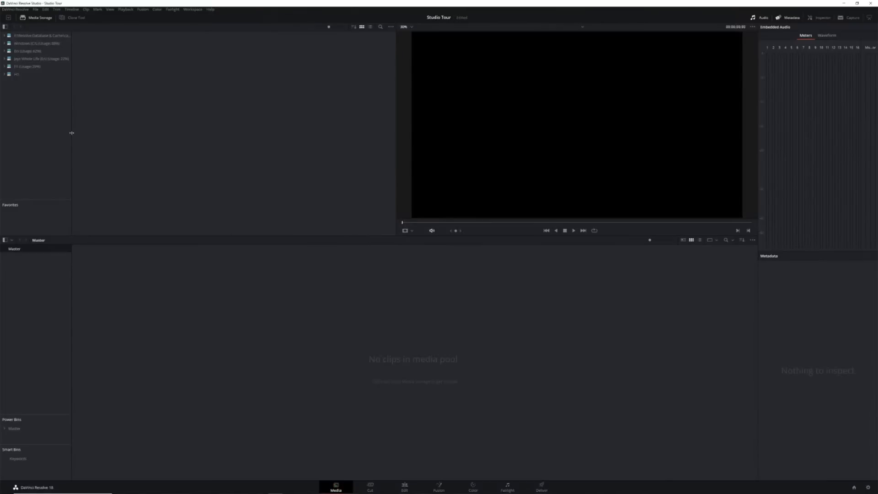
left_click_drag(72, 133, 174, 136)
Switch to the Edit page, keep the first monitor as primary display and turn on dual screen mode.
left_click(405, 487)
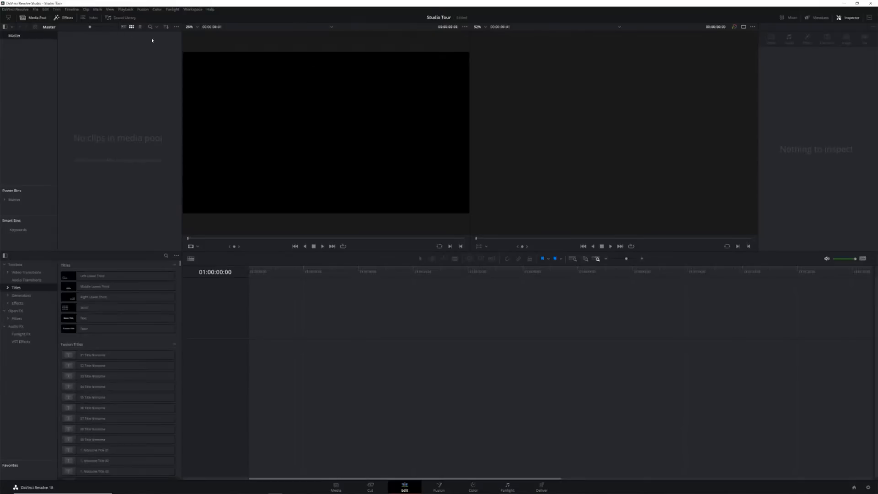
left_click(186, 11)
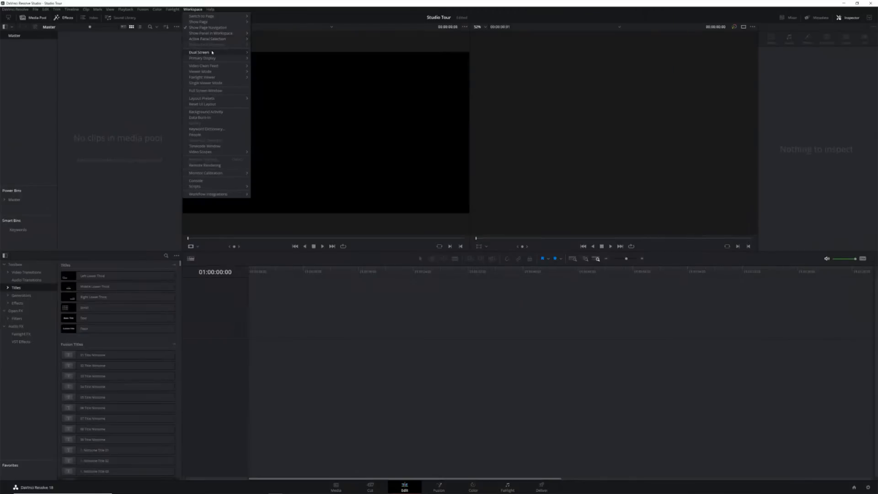
mouse_move(212, 52)
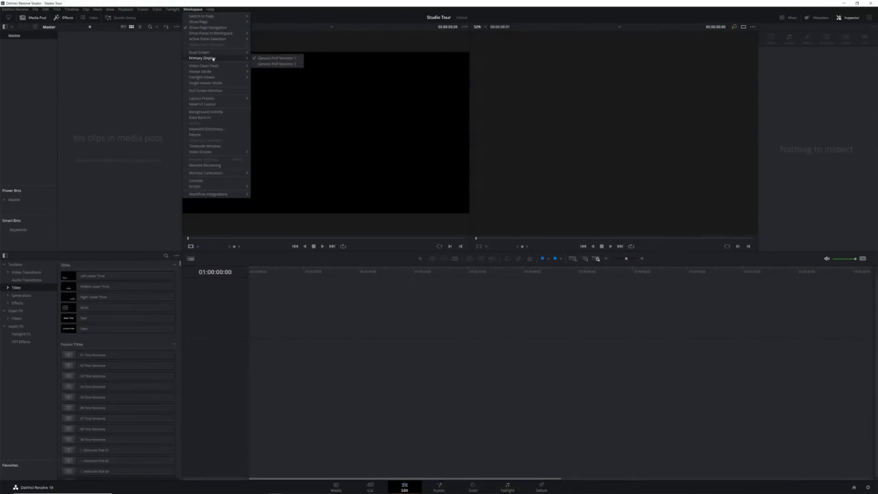
left_click(264, 60)
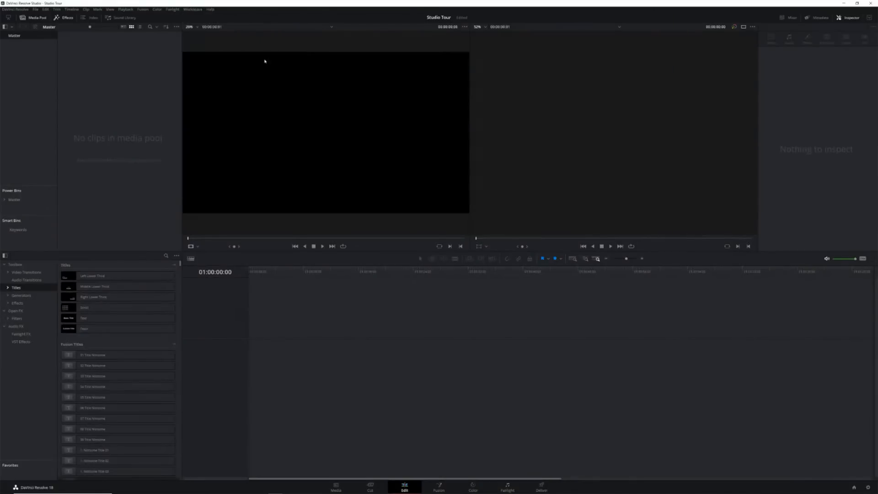
left_click(187, 10)
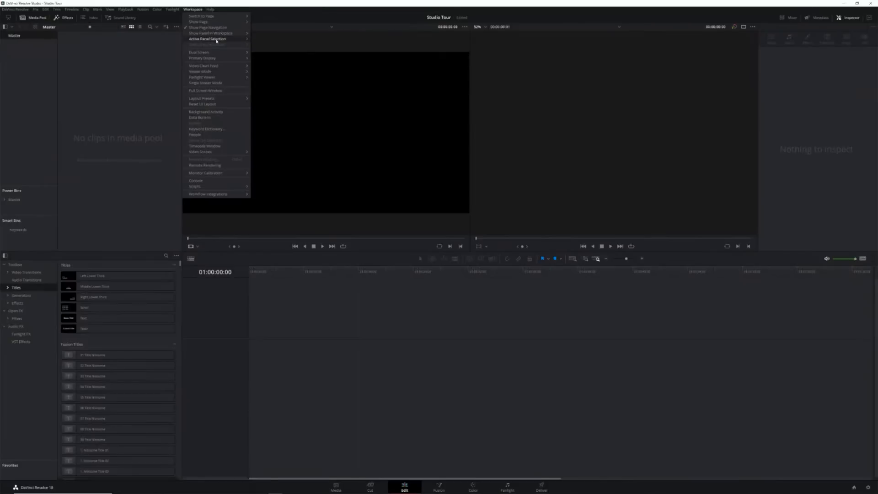
mouse_move(213, 53)
left_click(264, 56)
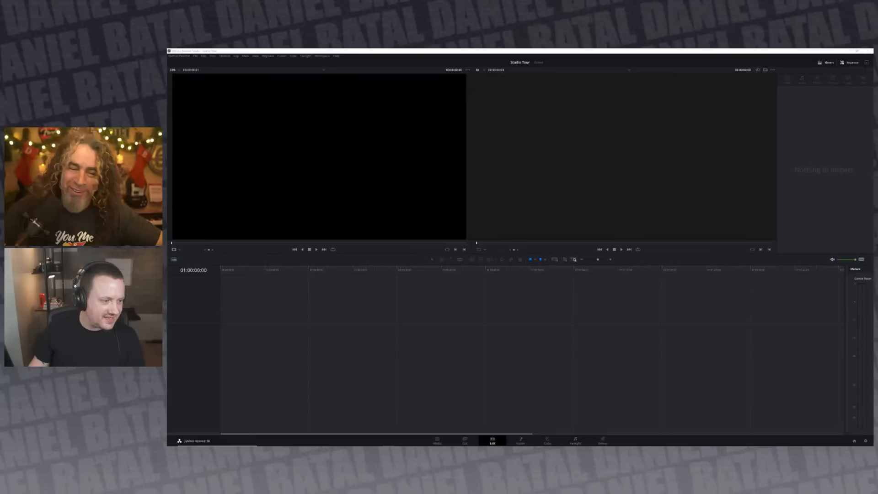
mouse_move(343, 442)
mouse_move(309, 442)
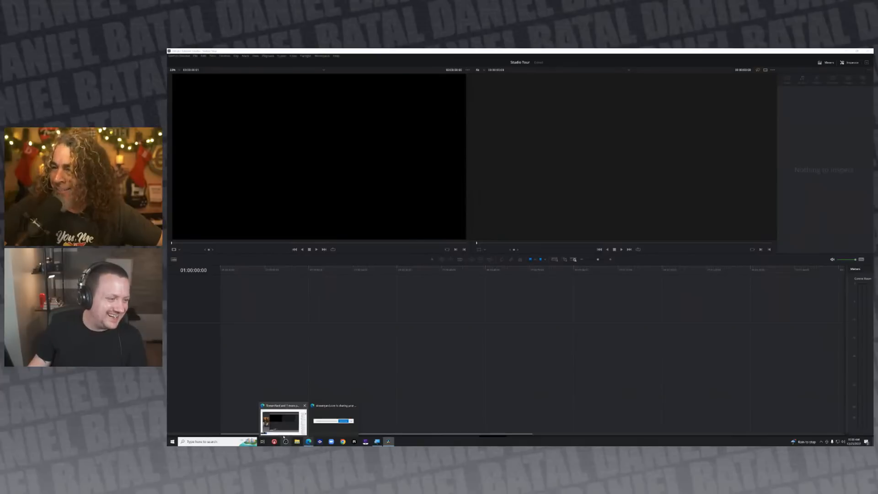
mouse_move(283, 430)
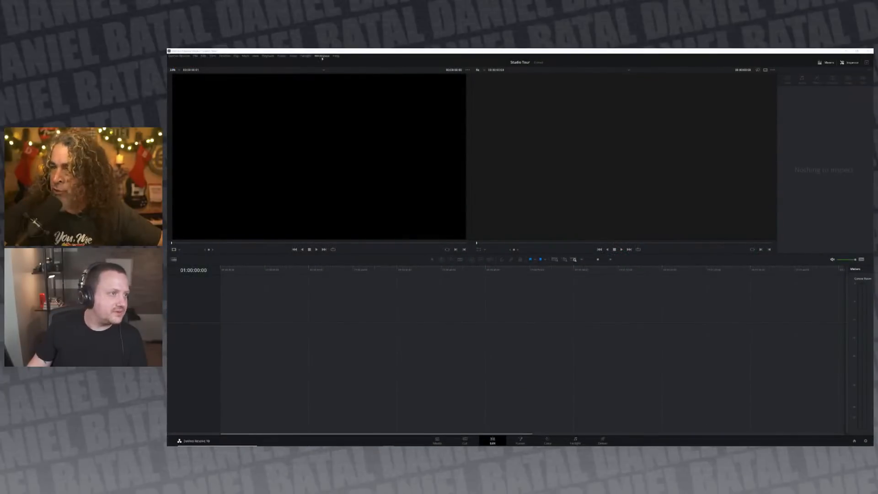
Return to the Media page, turn off dual screen mode and make the media storage and viewer area taller.
left_click(464, 441)
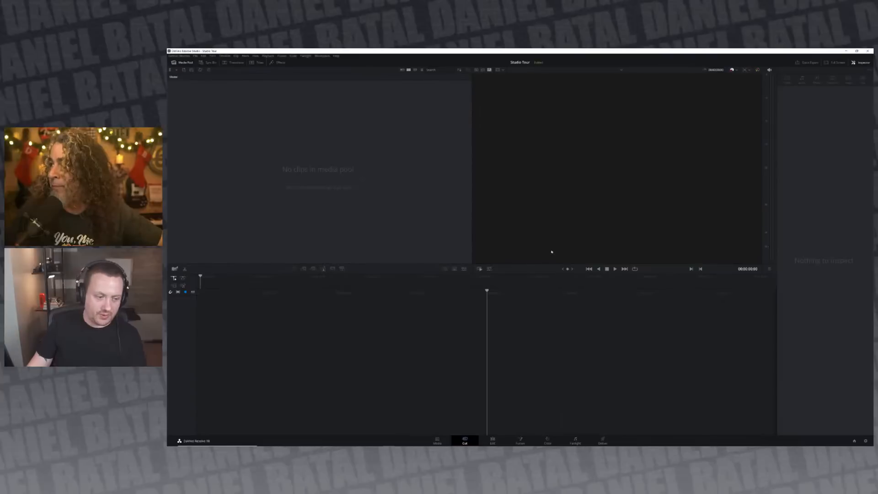
left_click(437, 442)
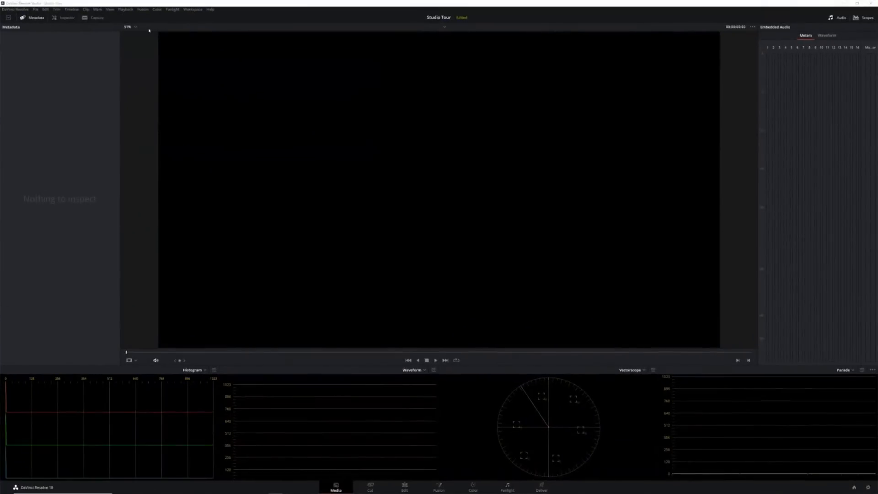
left_click(192, 10)
mouse_move(202, 54)
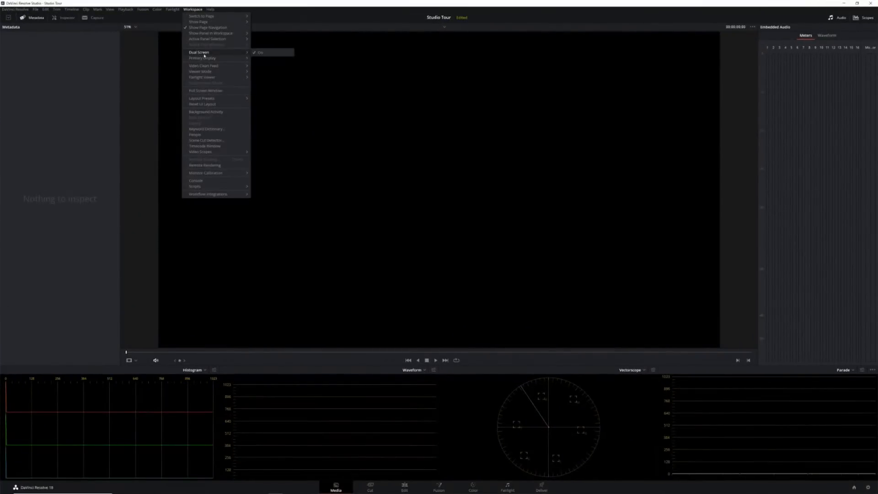
left_click(262, 54)
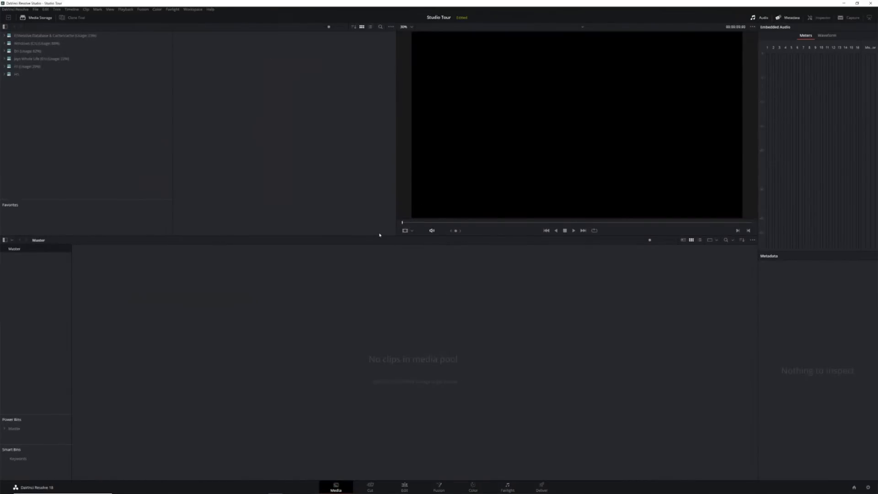
left_click_drag(371, 243, 371, 259)
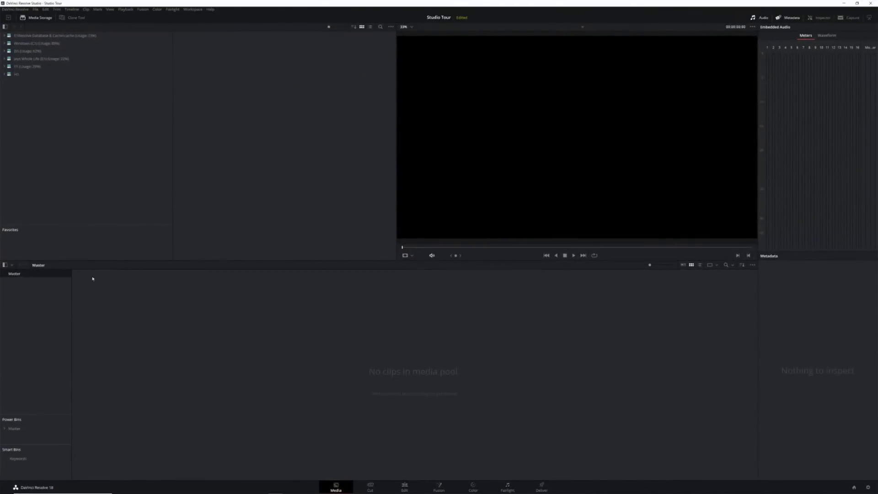
Create a bin named Footage under Master in the media pool.
right_click(22, 293)
right_click(13, 283)
left_click(25, 286)
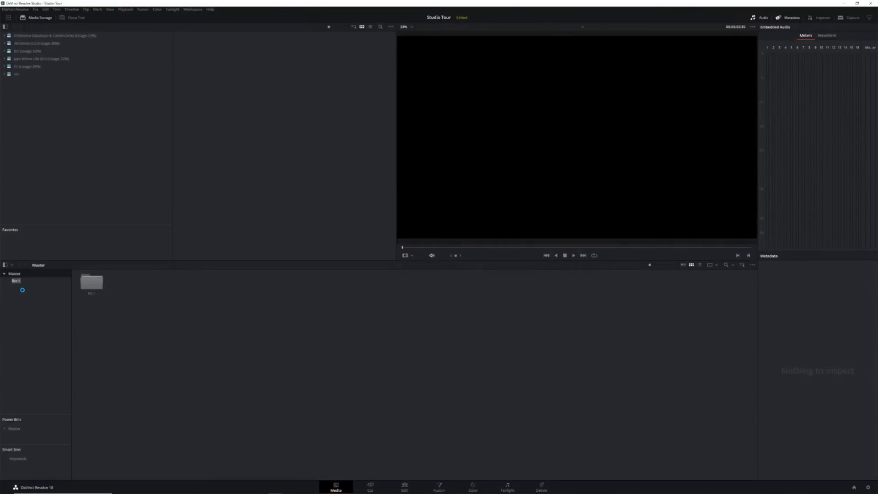
type("Footagher")
key("Return")
Add a bin named Audio under Master in the media pool.
right_click(17, 299)
left_click(33, 301)
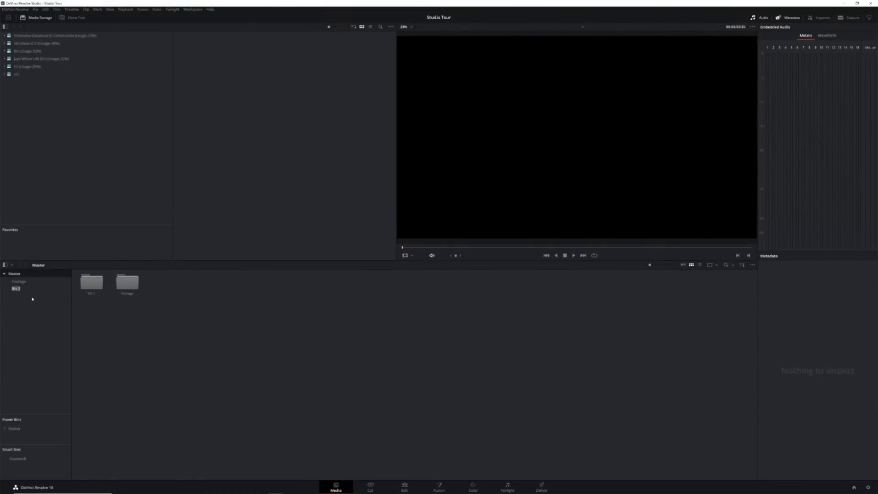
type("Audio")
key("Return")
Add a bin named Timelines under Master in the media pool.
right_click(19, 301)
left_click(30, 304)
type("Timelines")
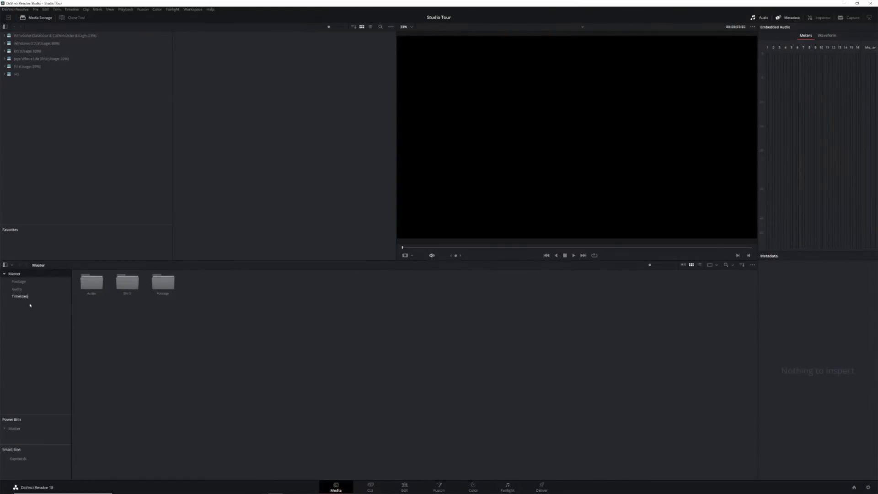
key("Return")
Browse the media storage through In Progress, Videos, Vlog and The One With the New Studio to its Footage folder.
left_click(3, 52)
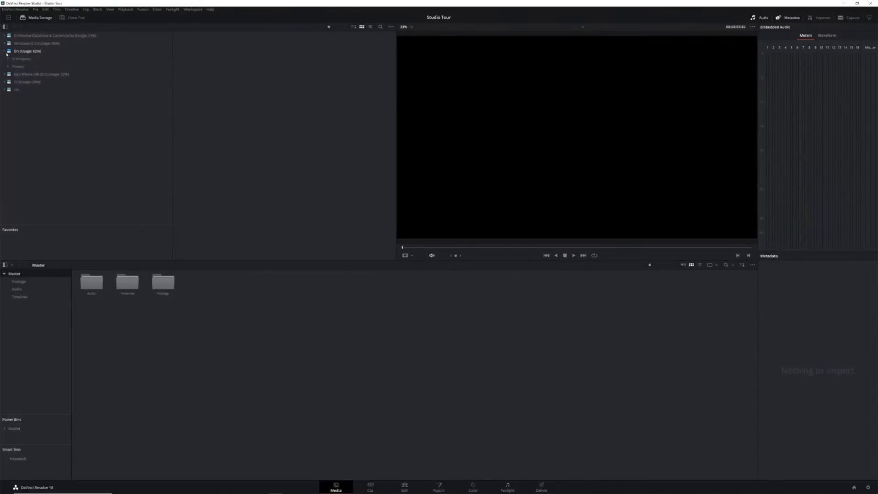
left_click(8, 59)
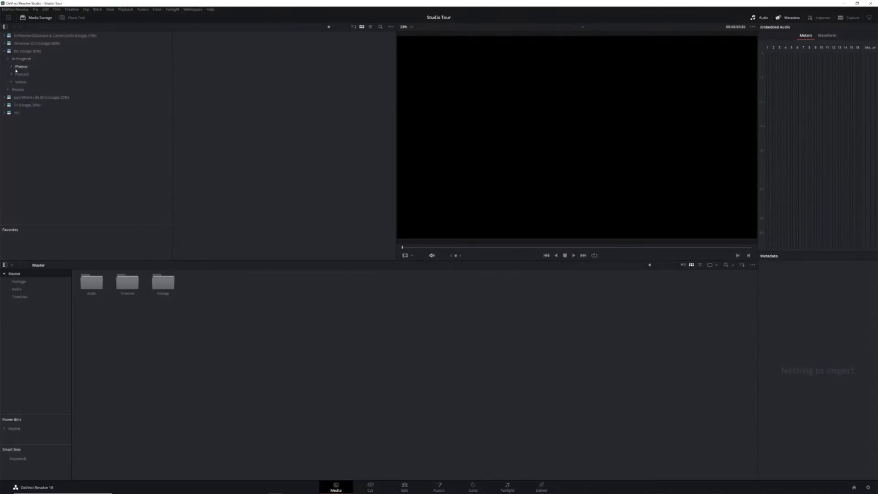
left_click(11, 82)
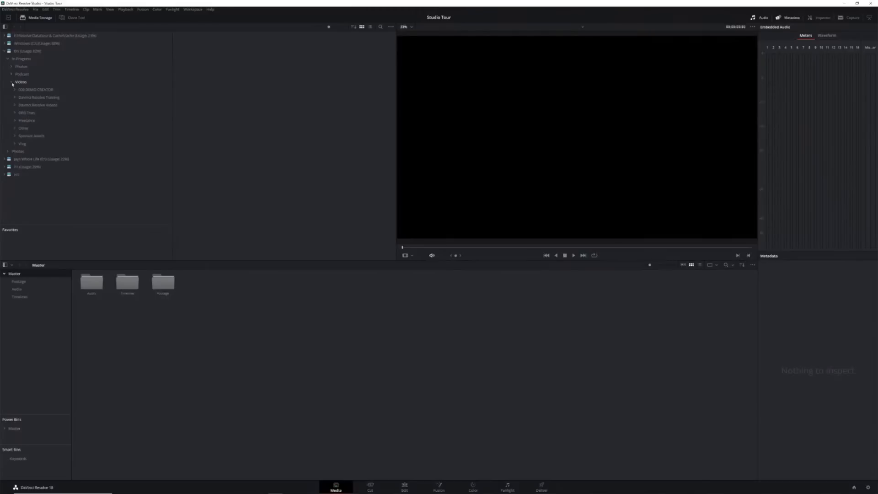
left_click(14, 144)
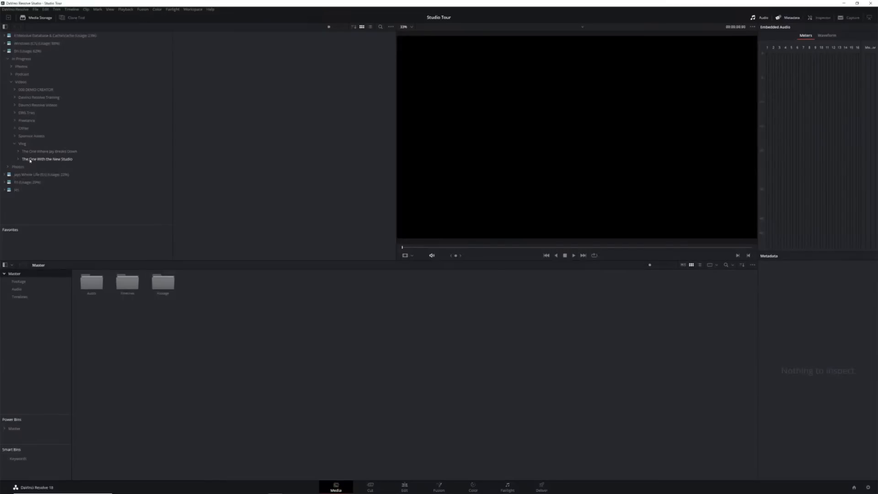
left_click(30, 159)
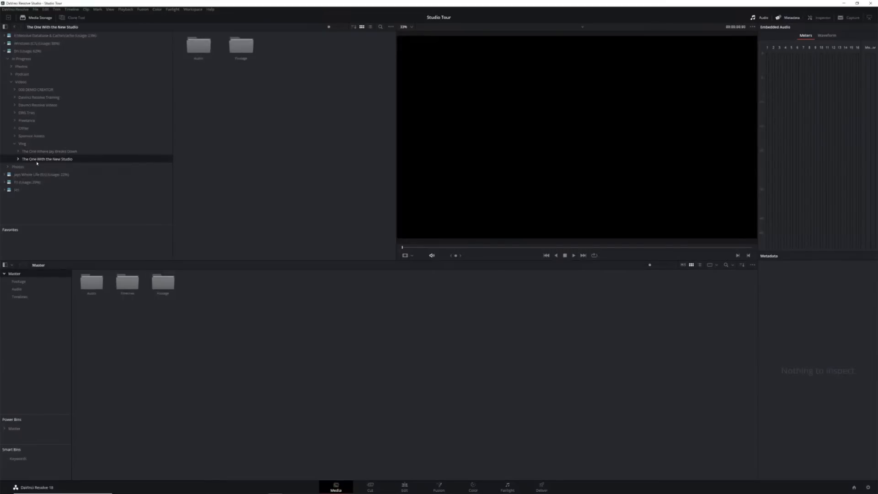
double_click(241, 46)
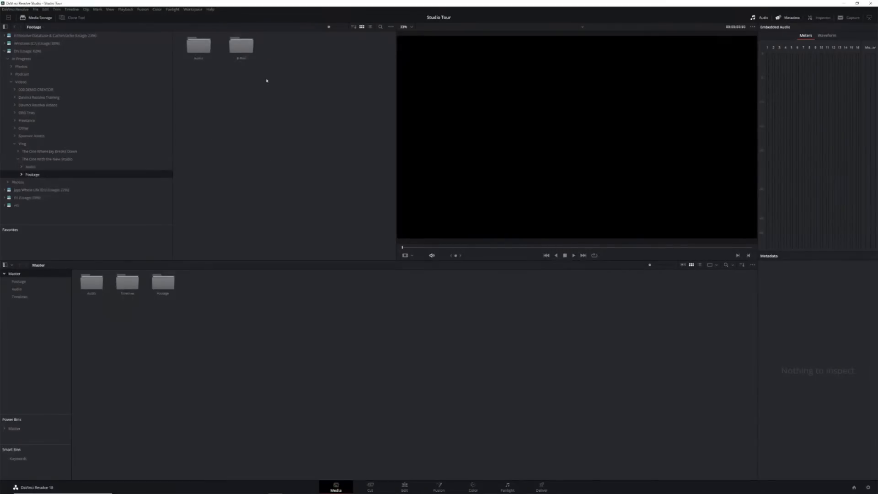
Import the A-Roll folder into the Footage bin, keeping the project's frame rate unchanged.
left_click(196, 49)
left_click_drag(197, 49, 22, 281)
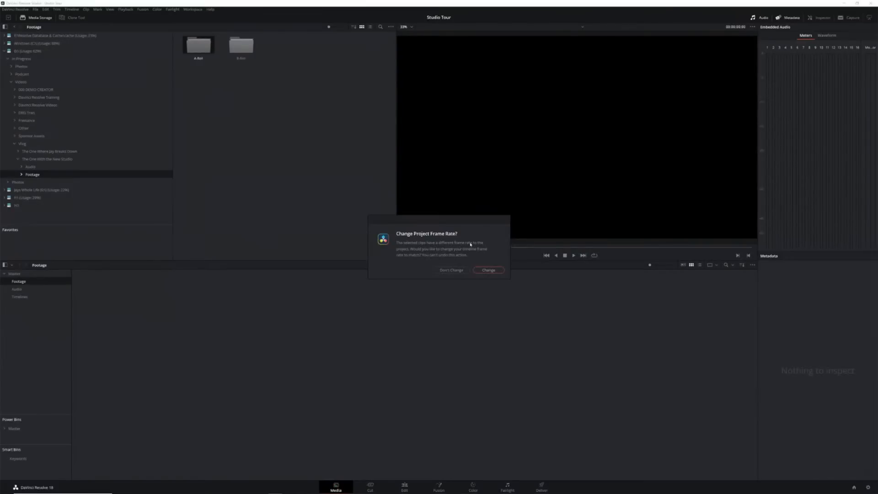
left_click(451, 270)
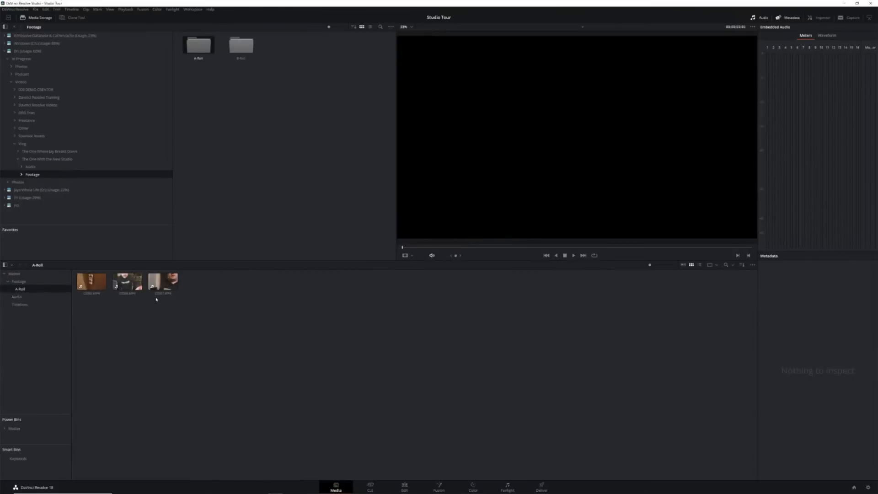
Import the B-Roll folder into the Footage bin and the Samurai Royal - Coffee Break instrumental track into the Audio bin.
left_click(237, 47)
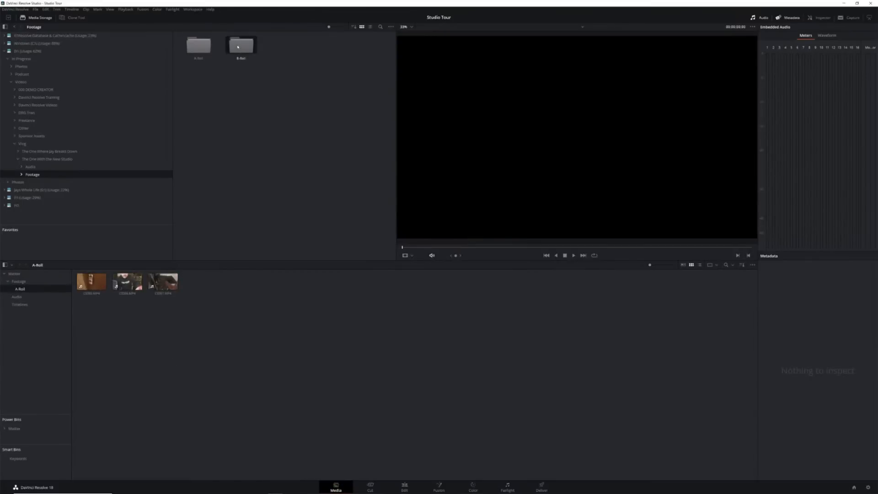
left_click_drag(238, 47, 23, 281)
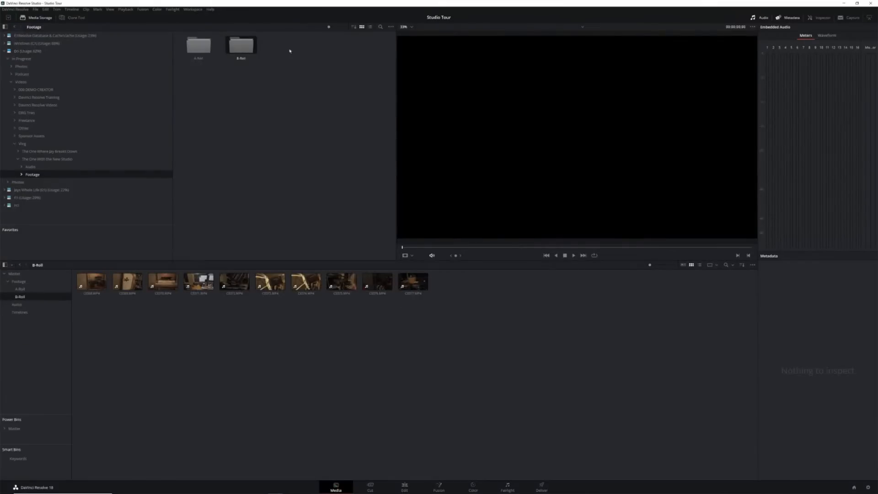
left_click(24, 167)
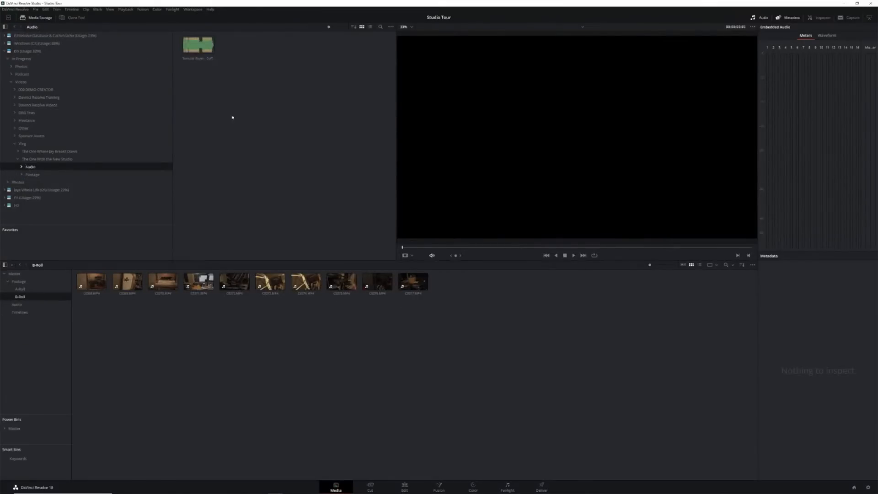
left_click(199, 50)
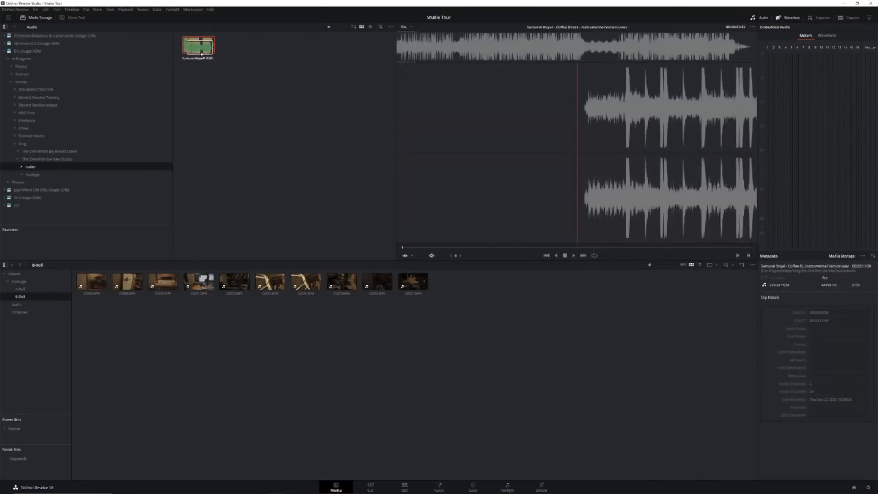
left_click_drag(199, 51, 21, 305)
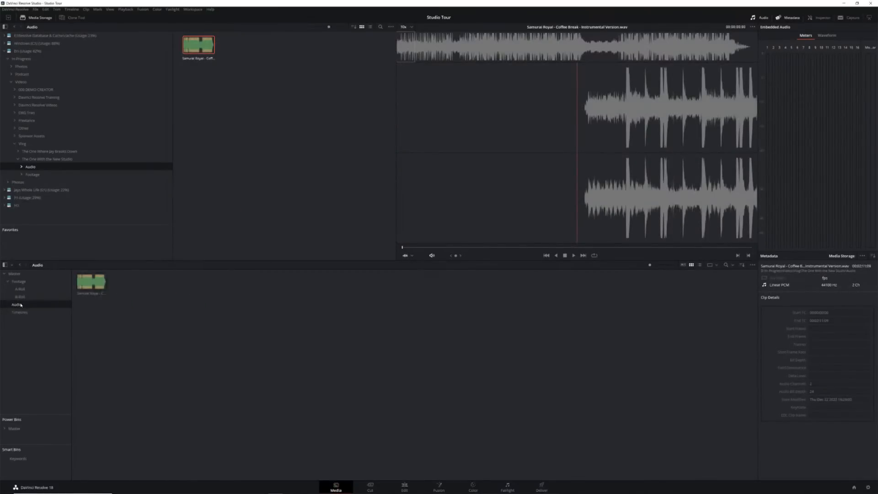
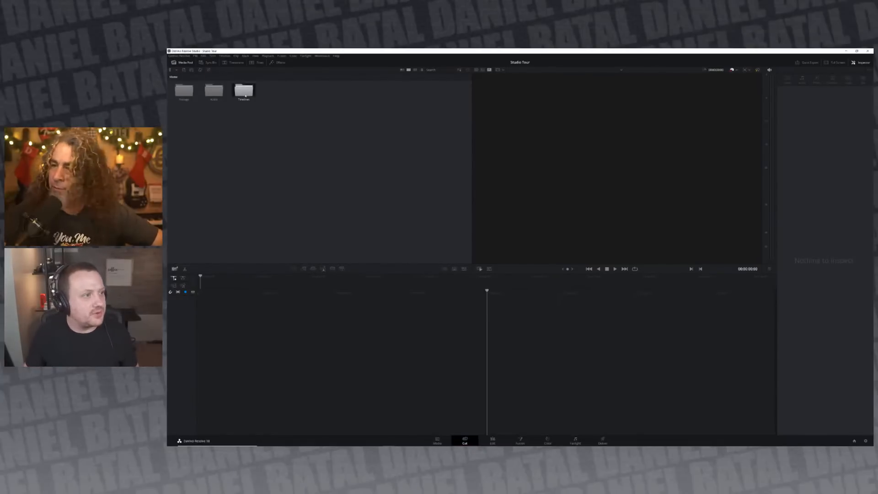
Create an empty timeline named Main with 2 video tracks, 2 mono audio tracks and custom settings, keeping 3840 x 2160 Ultra HD at 24 fps.
double_click(243, 91)
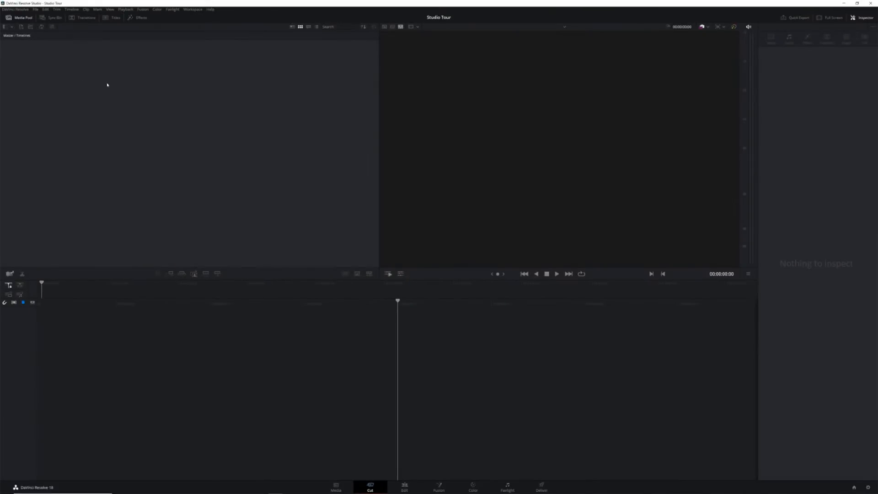
right_click(77, 77)
left_click(98, 81)
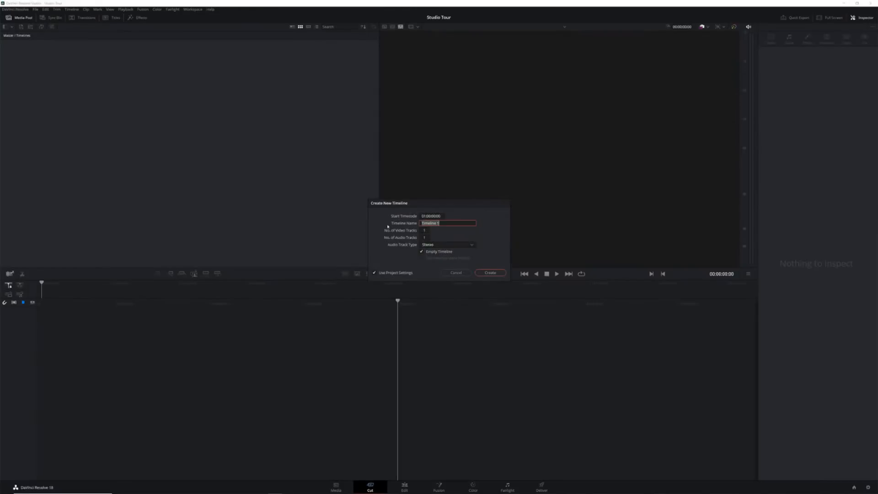
type("Main")
left_click(424, 231)
left_click(424, 237)
left_click(428, 245)
left_click(432, 254)
left_click(374, 273)
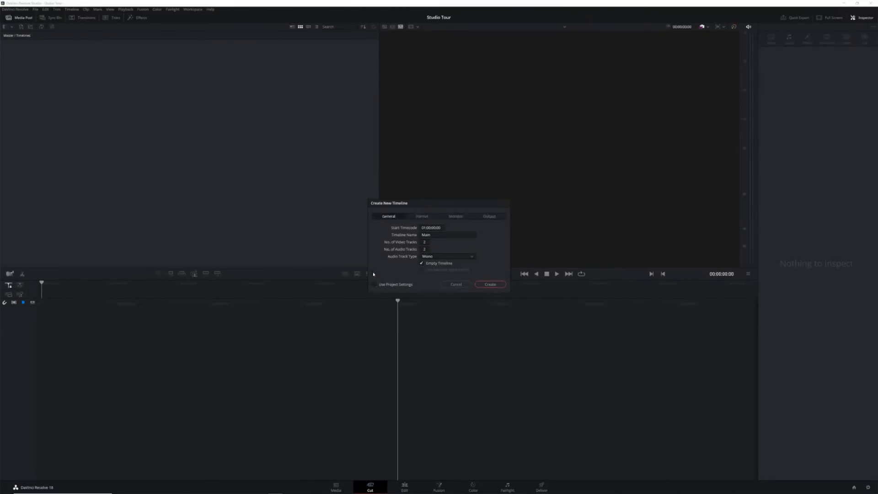
left_click(422, 217)
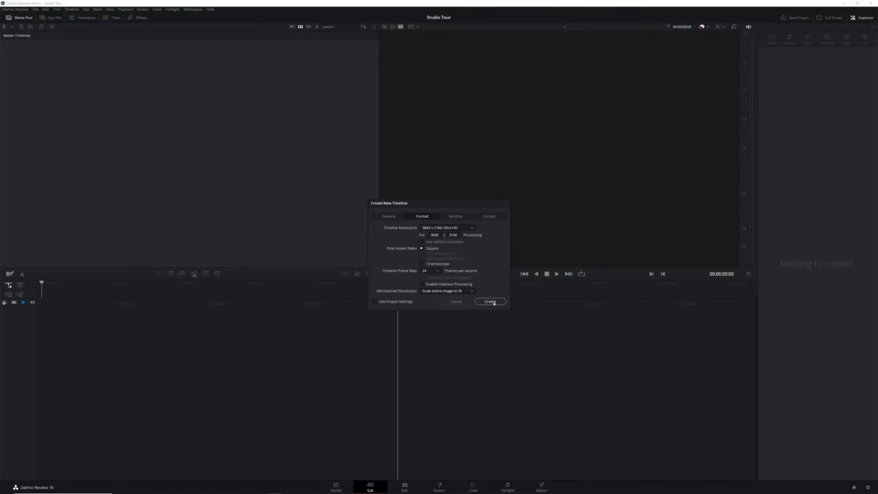
left_click(490, 302)
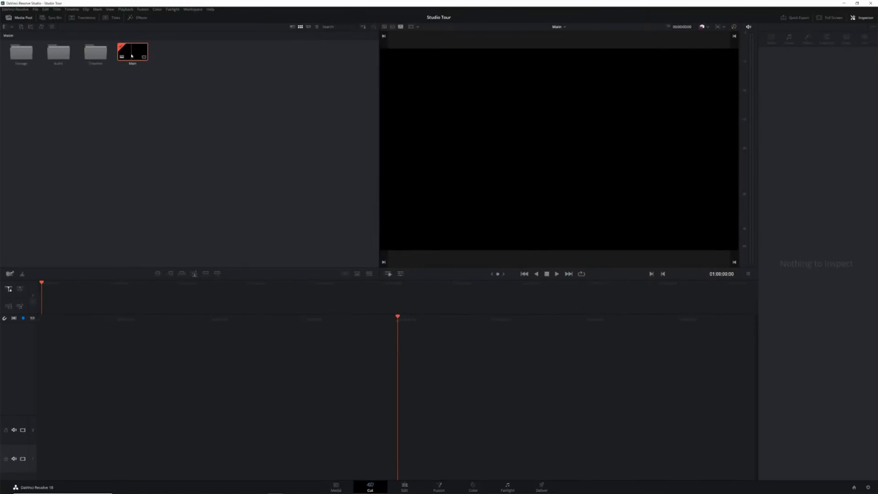
Move the Main timeline into the Timelines bin and open that bin.
left_click_drag(132, 55, 96, 54)
double_click(97, 57)
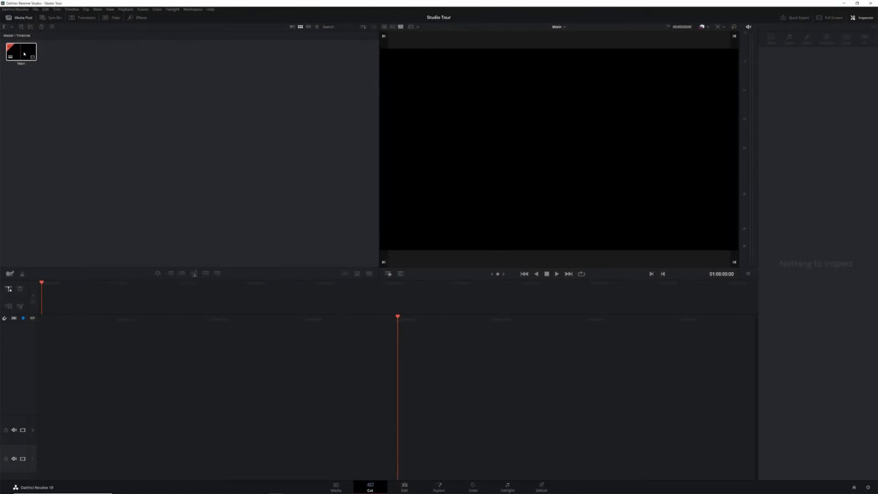
Create an empty timeline named Shorts with custom settings, using vertical resolution at 2160 x 3840 Ultra HD and 24 fps.
right_click(63, 95)
left_click(90, 98)
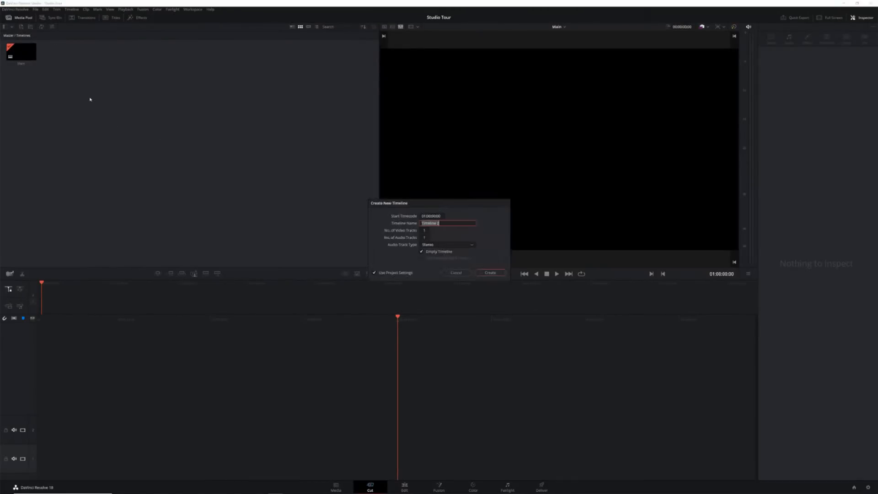
type("Shorts")
left_click(374, 273)
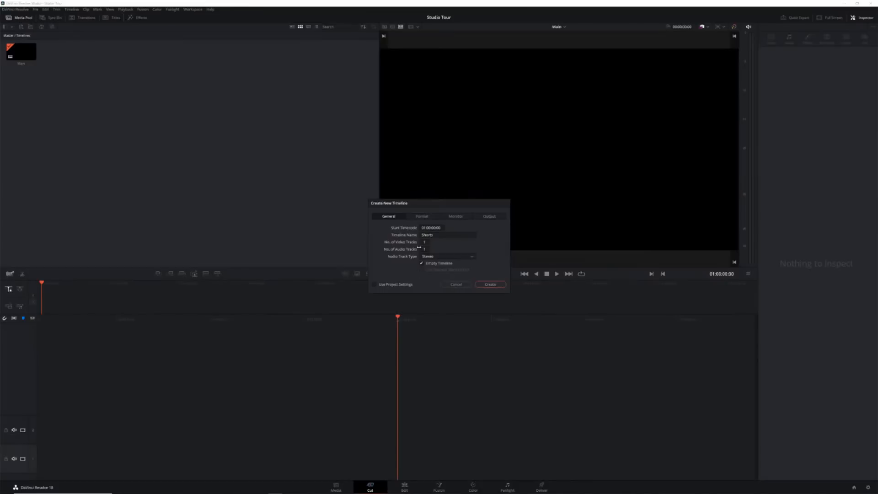
left_click(423, 217)
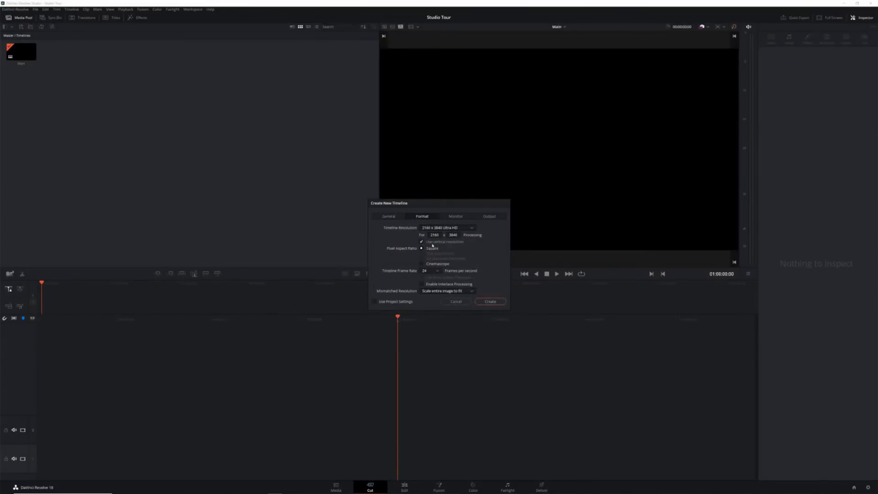
left_click(490, 301)
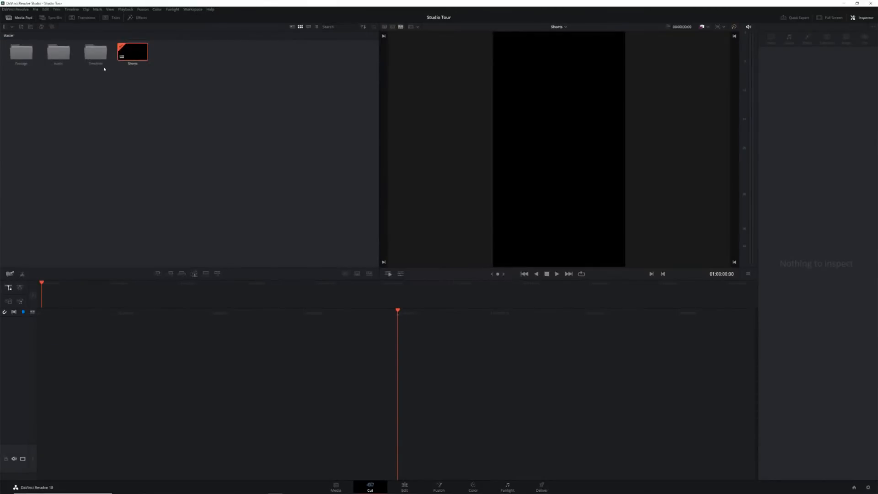
Move the Shorts timeline into the Timelines bin, then open the Main timeline from there for editing.
left_click_drag(133, 52, 96, 52)
double_click(96, 53)
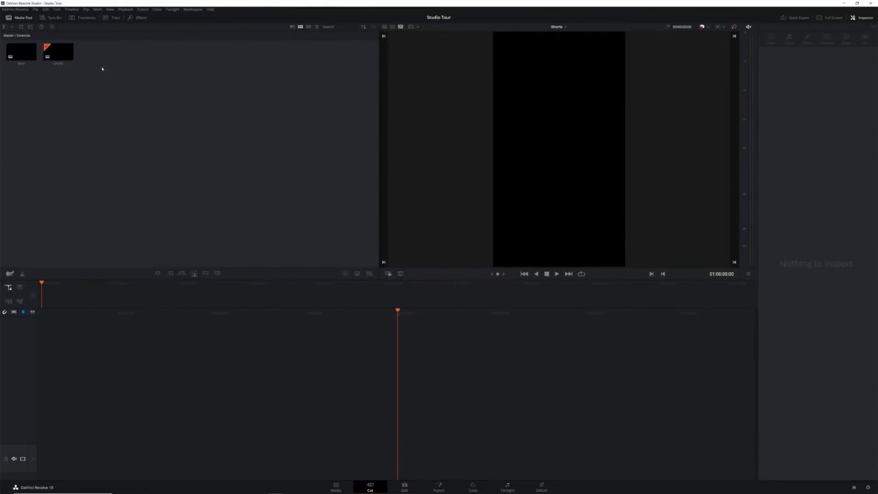
left_click(22, 59)
left_click(60, 52)
double_click(21, 52)
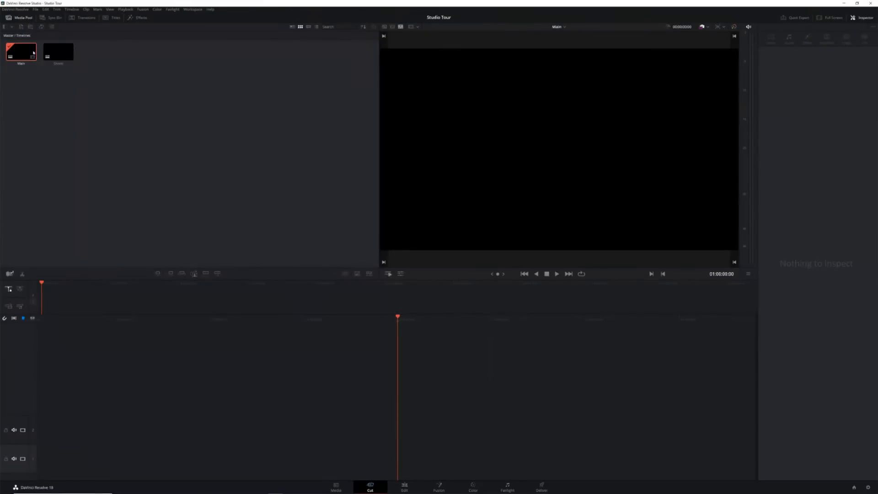
Add the first clip from the A-Roll bin inside Footage to the start of the Main timeline.
left_click(10, 36)
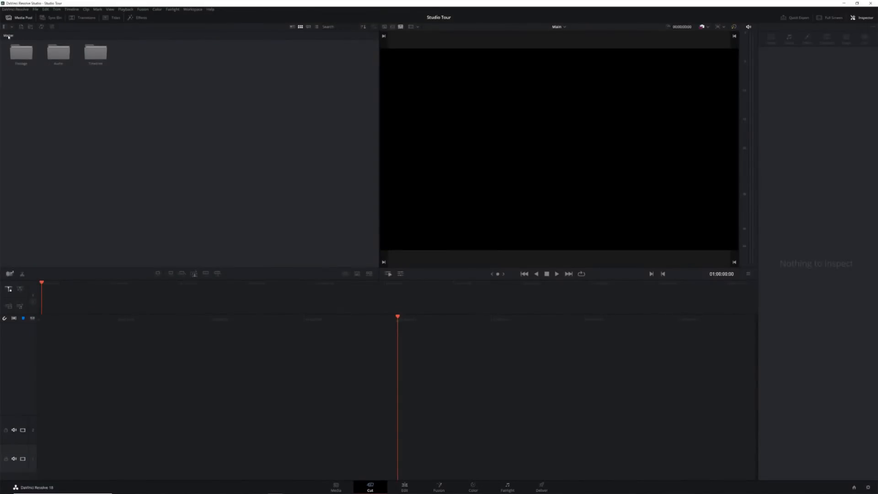
left_click(24, 55)
double_click(17, 58)
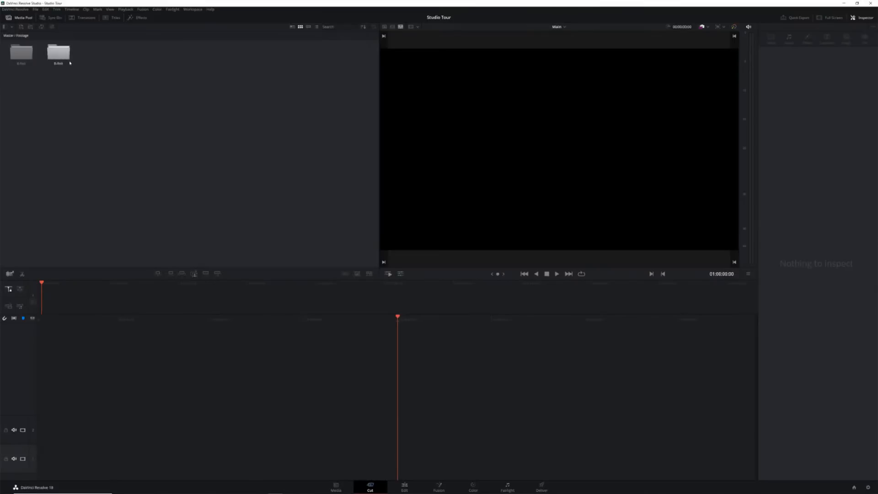
double_click(27, 57)
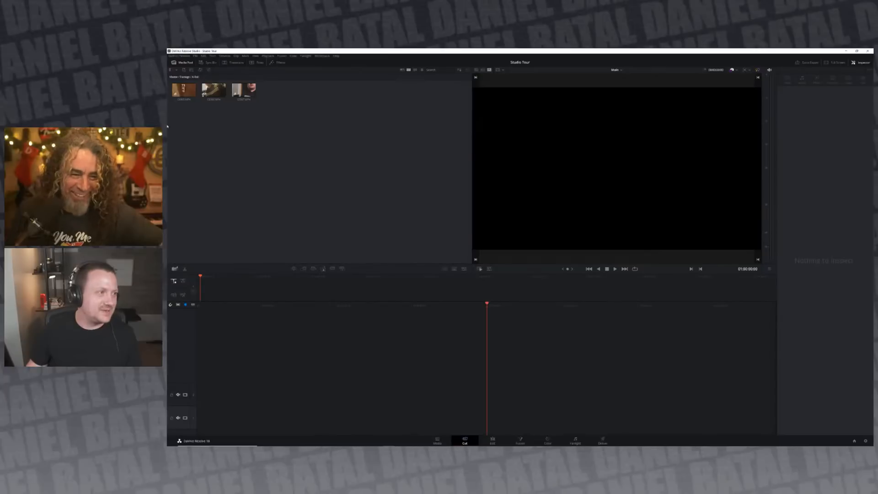
left_click(184, 90)
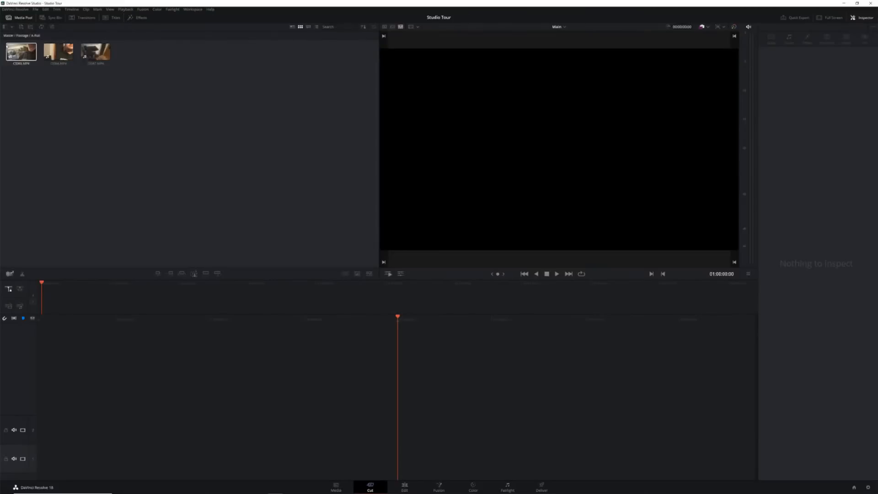
left_click(18, 55)
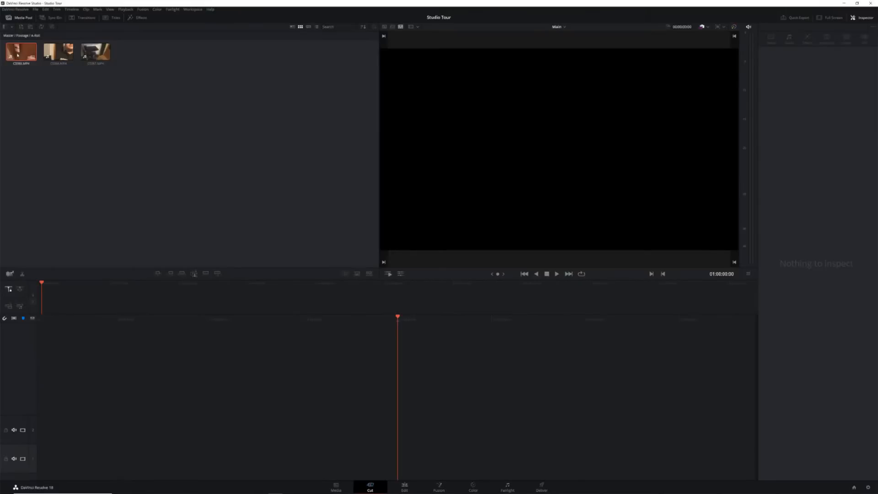
left_click_drag(18, 55, 416, 467)
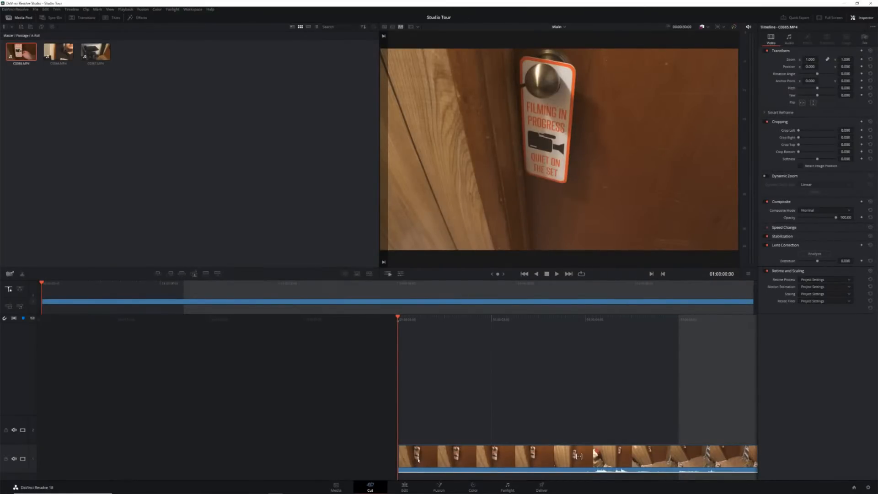
Split the A-Roll clip at 01:00:09:23 and delete the part before the cut, closing the gap.
key("space")
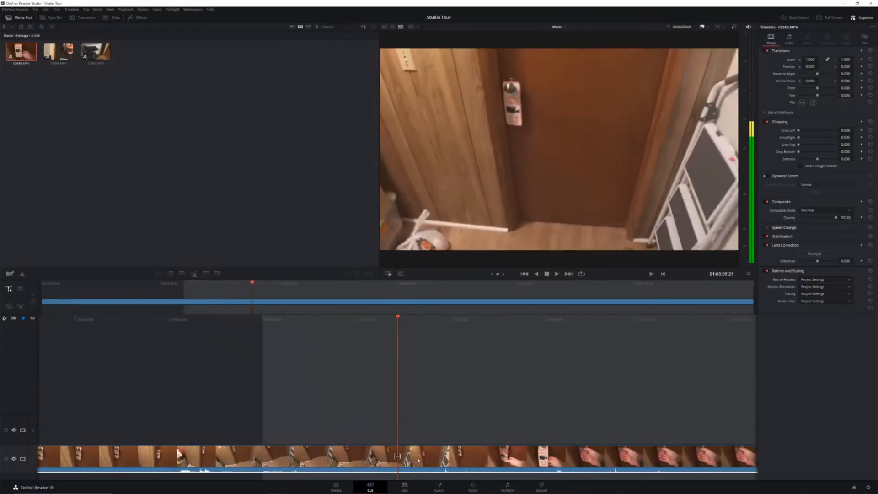
scroll(418, 459, "up", 6)
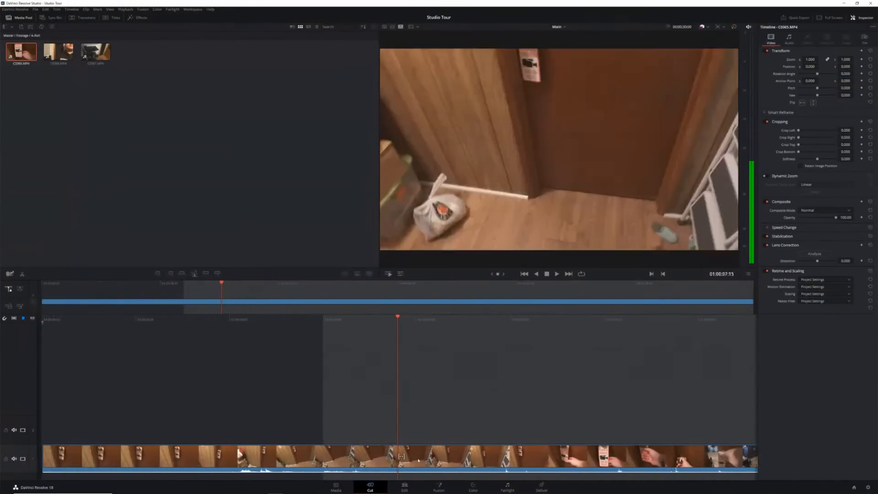
scroll(418, 460, "down", 2)
scroll(417, 460, "down", 6)
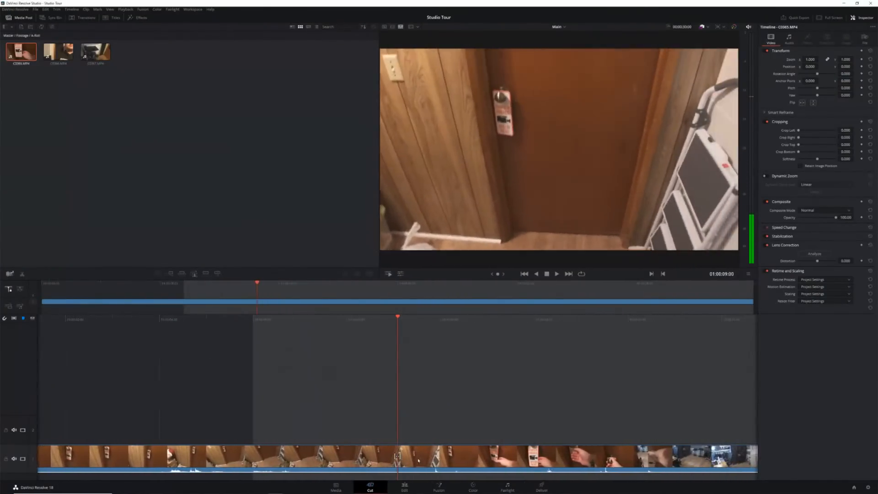
scroll(418, 459, "up", 1)
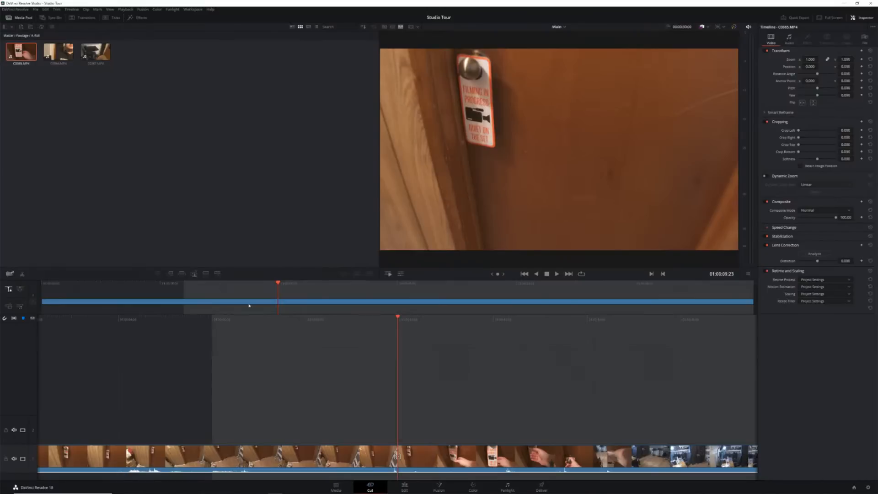
left_click(374, 457)
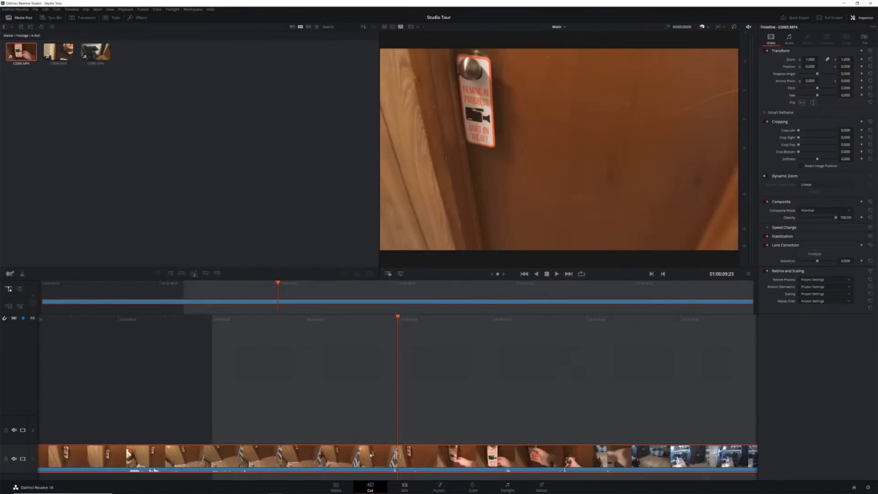
left_click(397, 456)
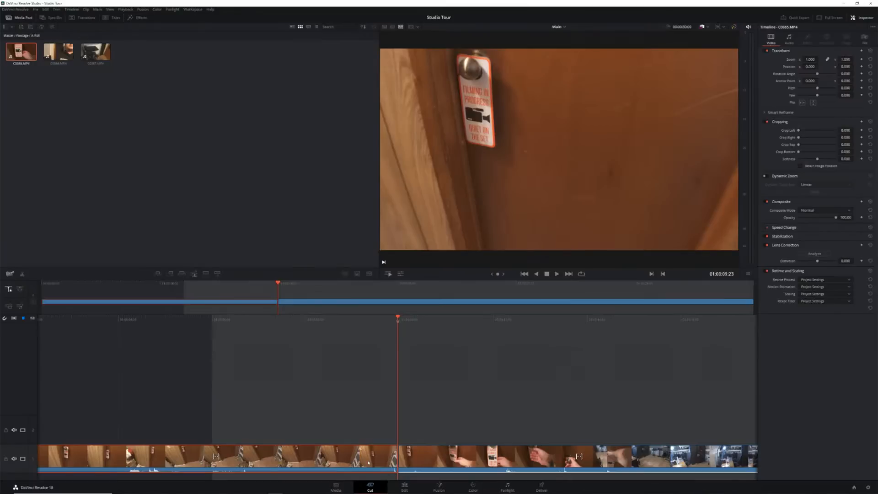
key("Delete")
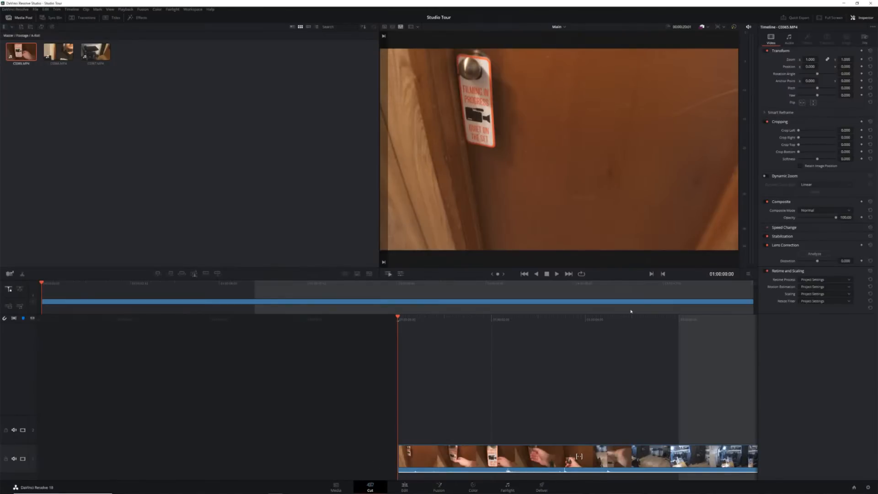
Play the trimmed clip from the timeline start and split it at 01:00:07:00, where the studio desk is shown.
key("space")
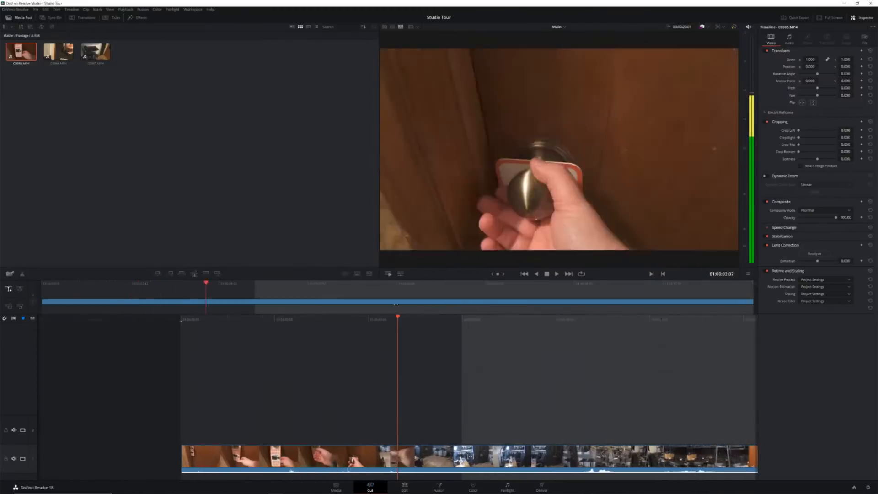
key("space")
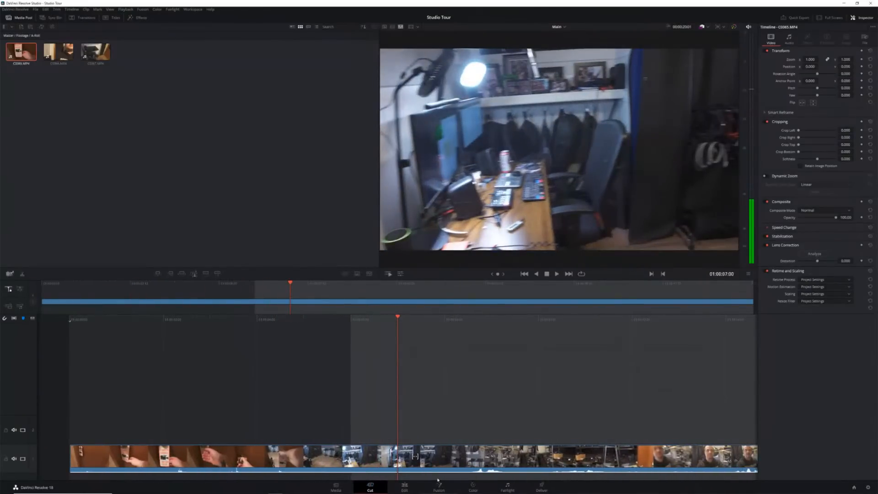
left_click(429, 467)
key("ctrl+b")
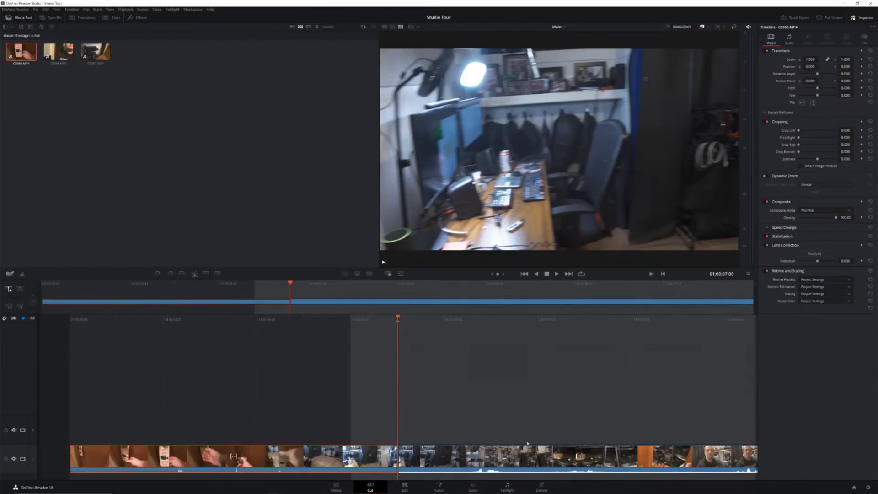
Split the A-Roll clip at 01:00:10:14 and delete the section between the two cuts, closing the gap.
left_click_drag(506, 318, 337, 318)
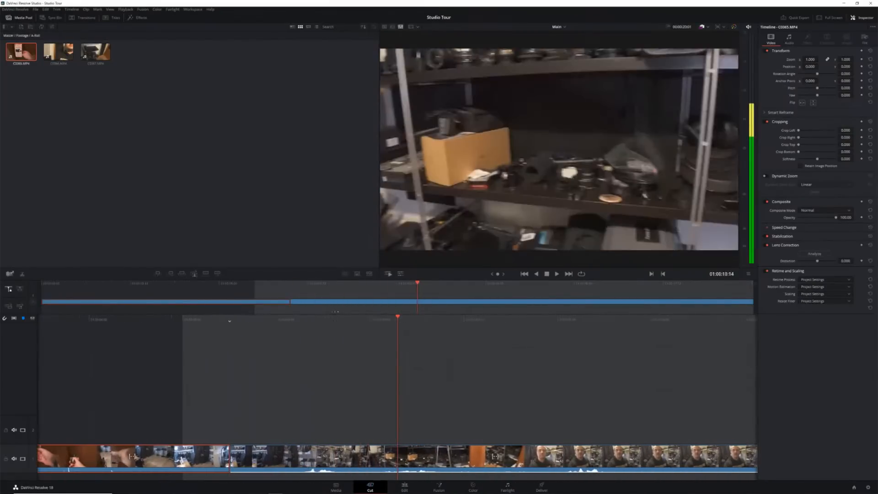
left_click(449, 457)
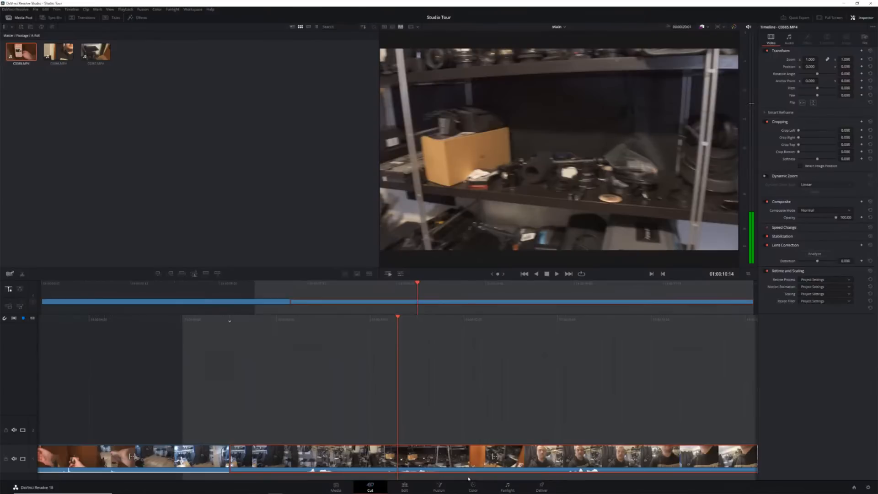
key("ctrl+b")
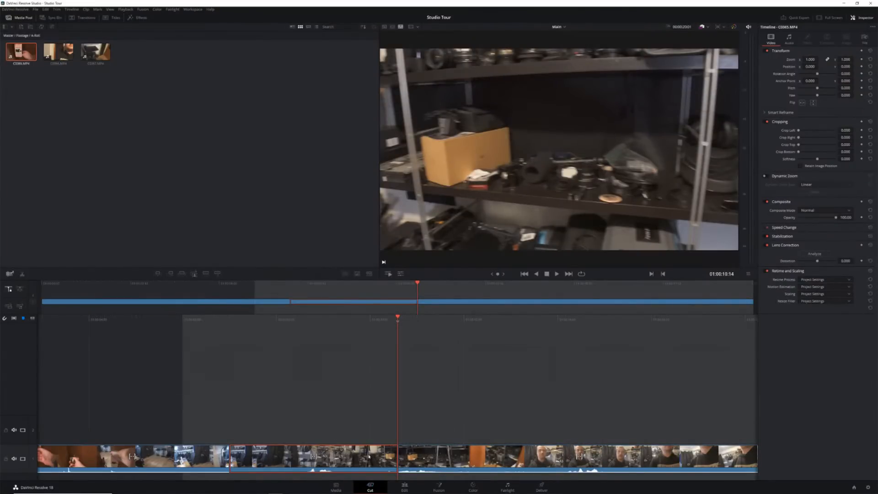
key("Delete")
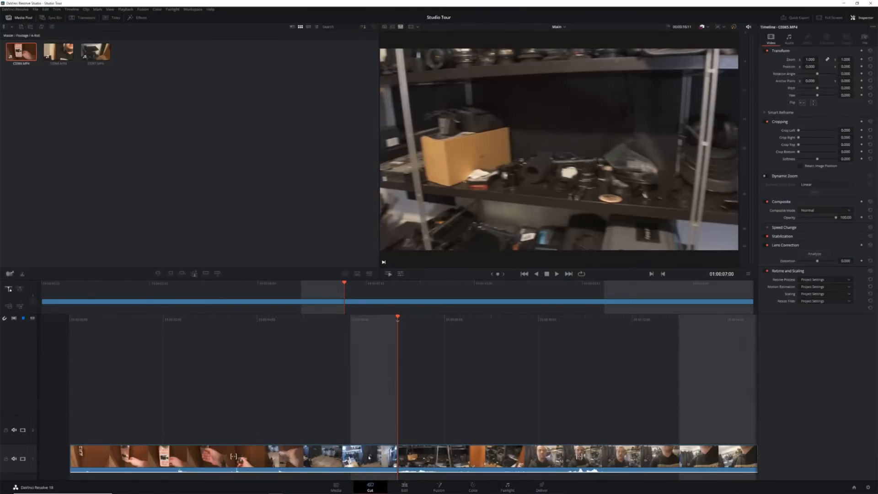
Undo the deletion and the splits in the first A-Roll clip.
key("ctrl+z")
key("ctrl+z")
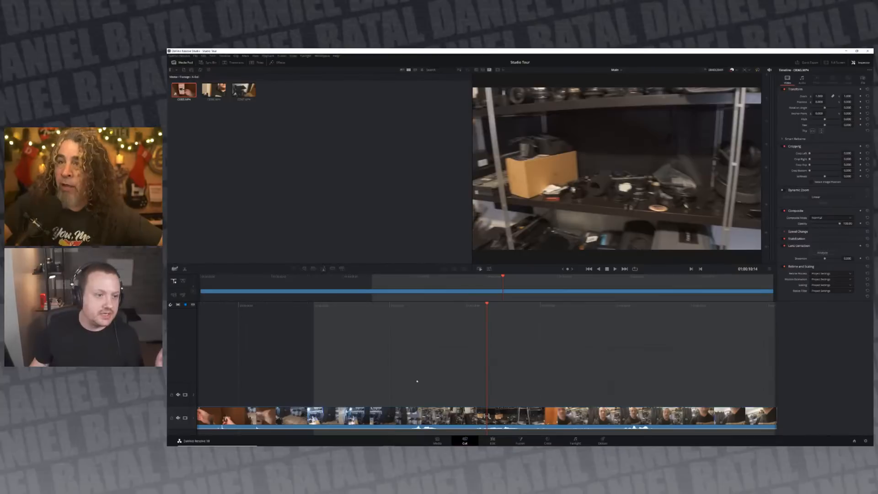
Review the first A-Roll clip in both directions, comparing the desk, gear shelf and talking shots.
key("j")
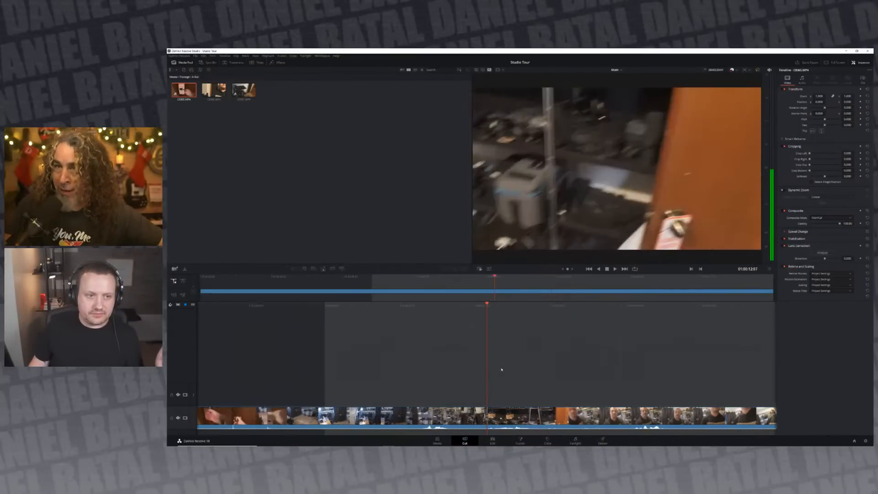
key("k")
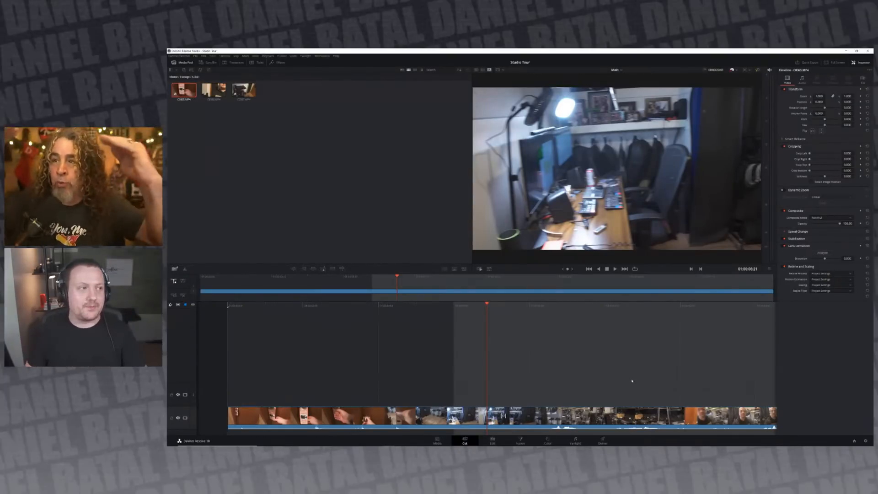
scroll(635, 394, "down", 10)
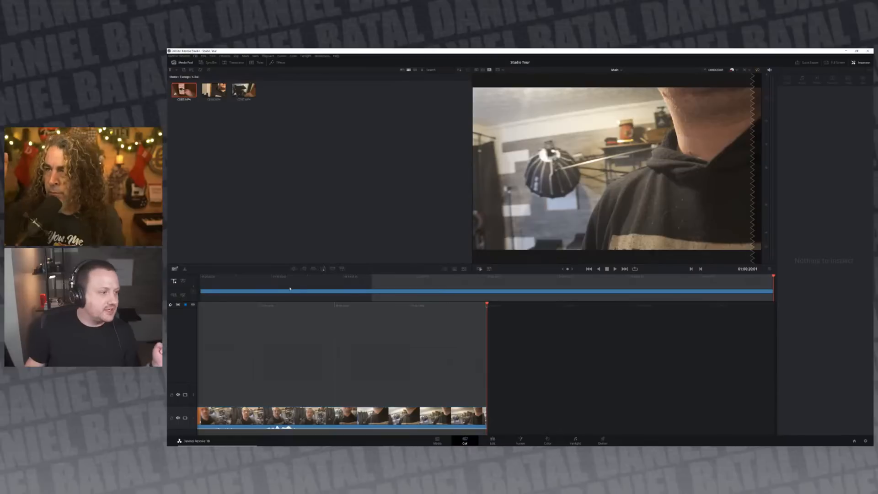
left_click_drag(359, 305, 859, 334)
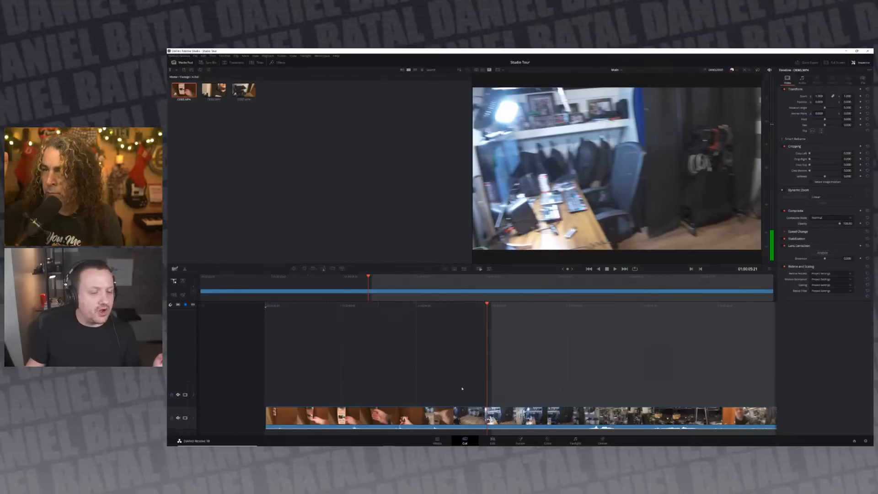
left_click_drag(469, 311, 180, 312)
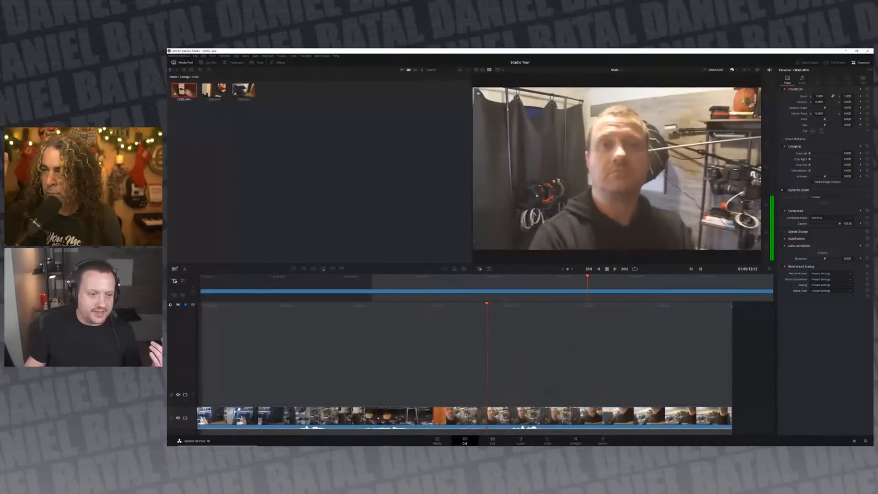
Add the second A-Roll clip directly after the first on the Main timeline at 01:00:20:01 and skim through it.
left_click_drag(555, 314, 304, 315)
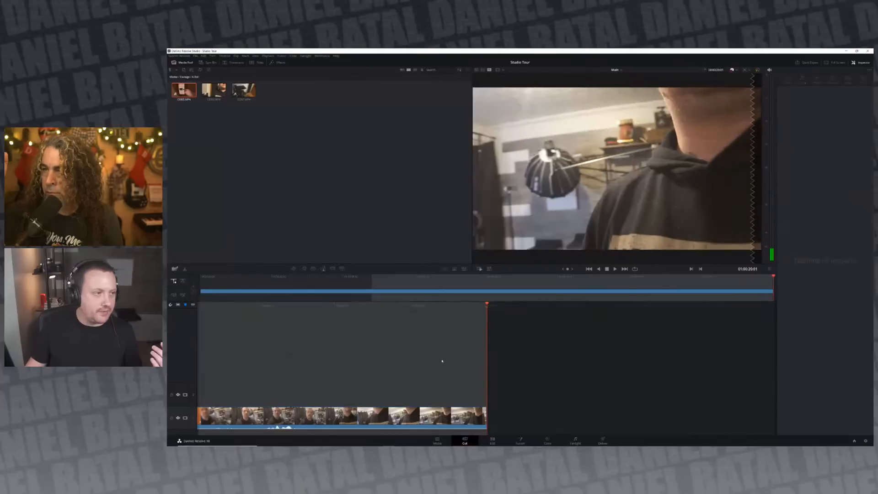
left_click_drag(213, 91, 506, 388)
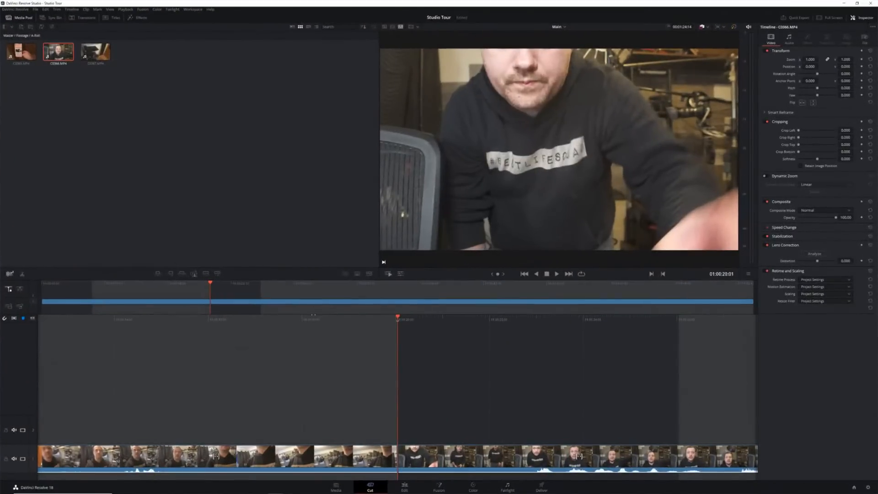
left_click_drag(625, 319, 313, 319)
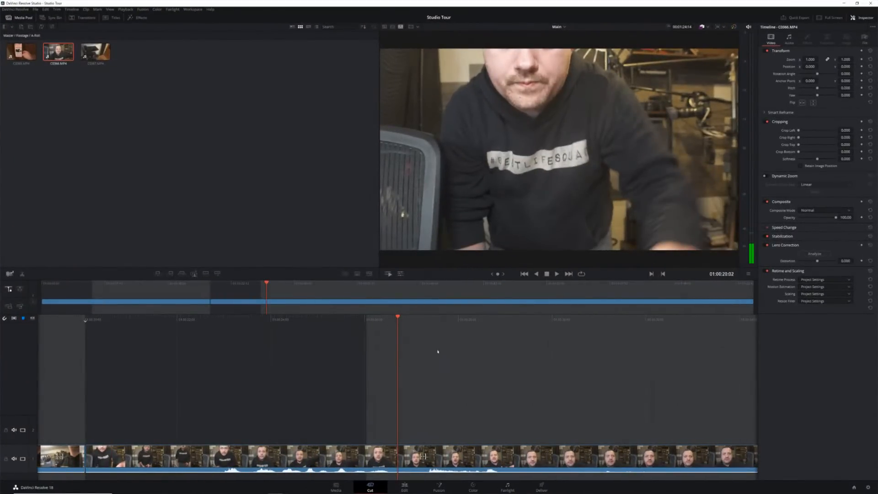
left_click_drag(560, 317, 20, 317)
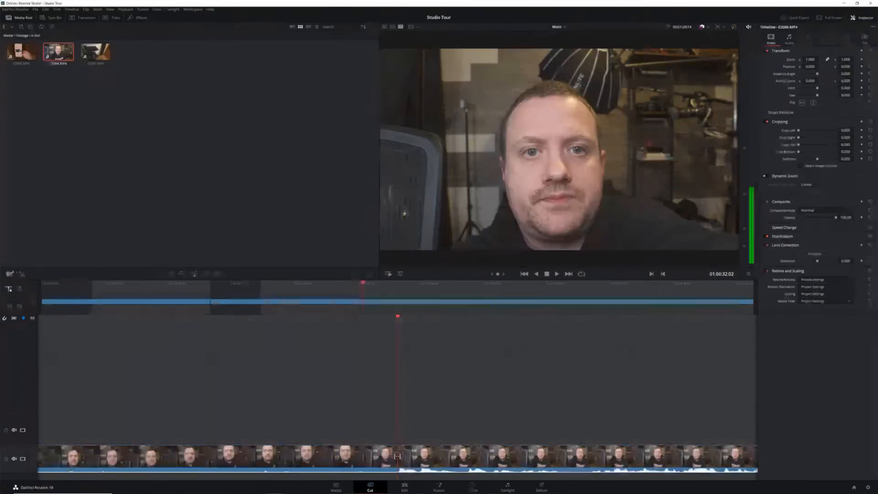
Place the third A-Roll clip on the second video track, starting at 01:00:44:07 above the second clip.
mouse_move(93, 51)
left_mouse_down()
mouse_move(124, 73)
mouse_move(322, 55)
mouse_move(95, 48)
left_mouse_up()
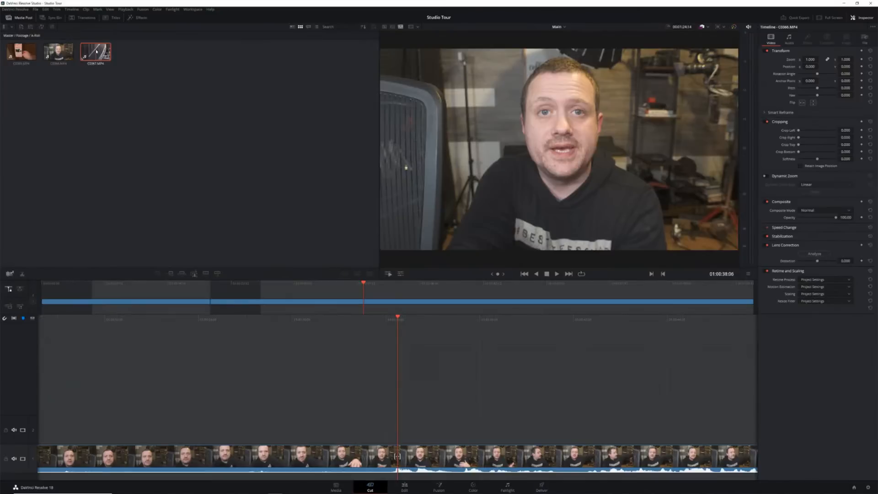
left_click_drag(99, 52, 720, 427)
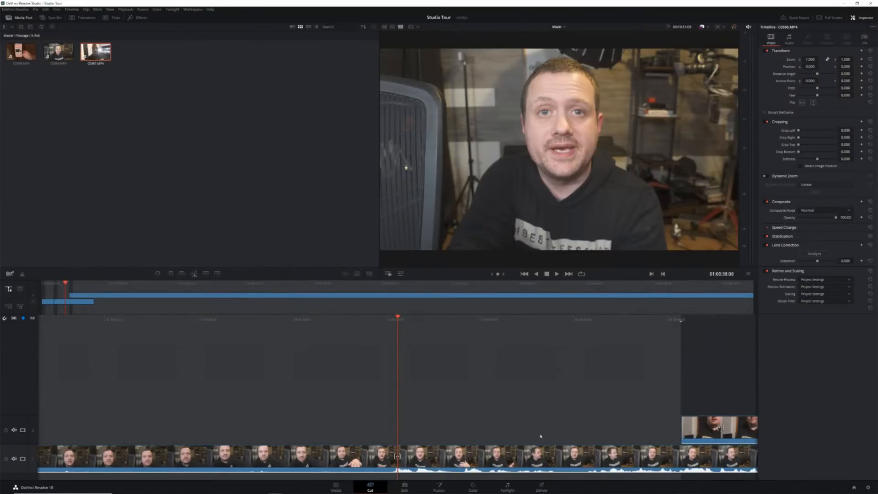
Skim the second clip, then sample several widely spaced points along the long third clip to examine its content.
scroll(540, 434, "down", 2)
scroll(537, 434, "up", 2)
scroll(538, 433, "down", 3)
scroll(539, 433, "up", 6)
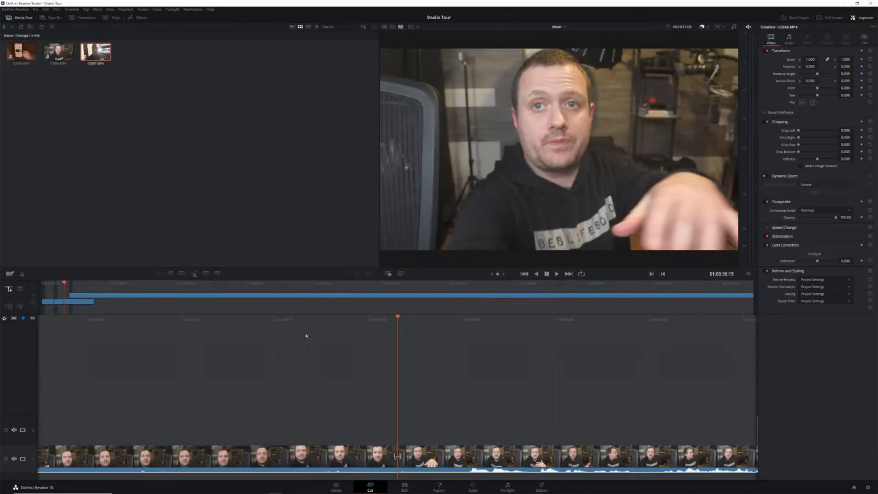
left_click_drag(200, 320, 555, 339)
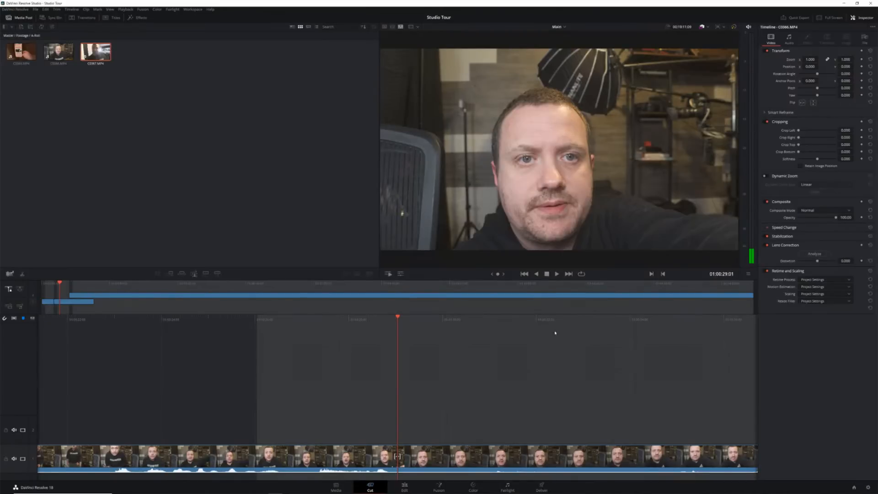
left_click(586, 284)
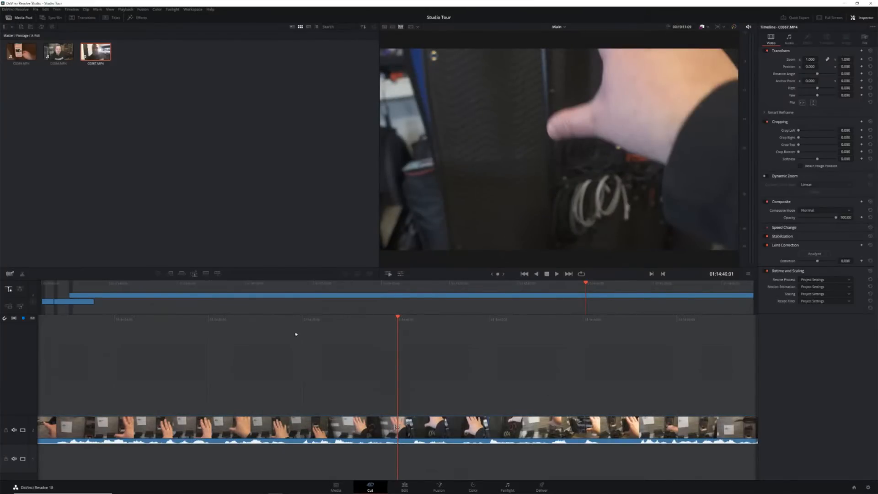
left_click(282, 284)
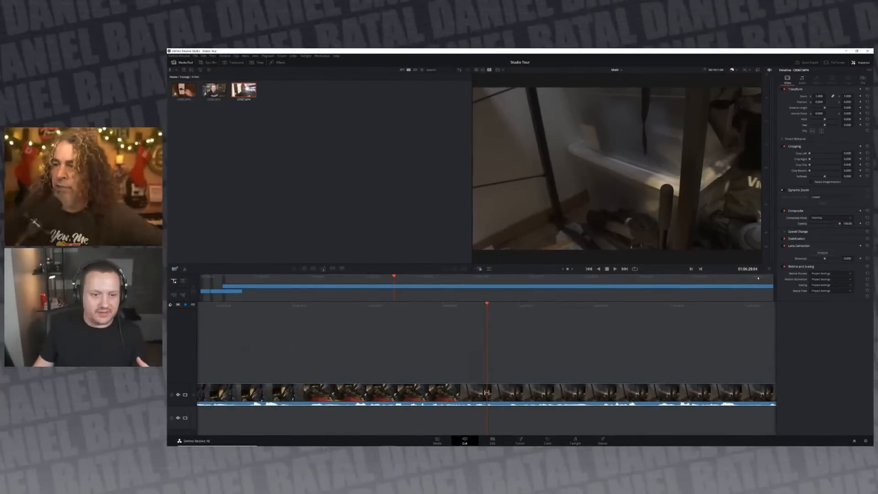
left_click(631, 284)
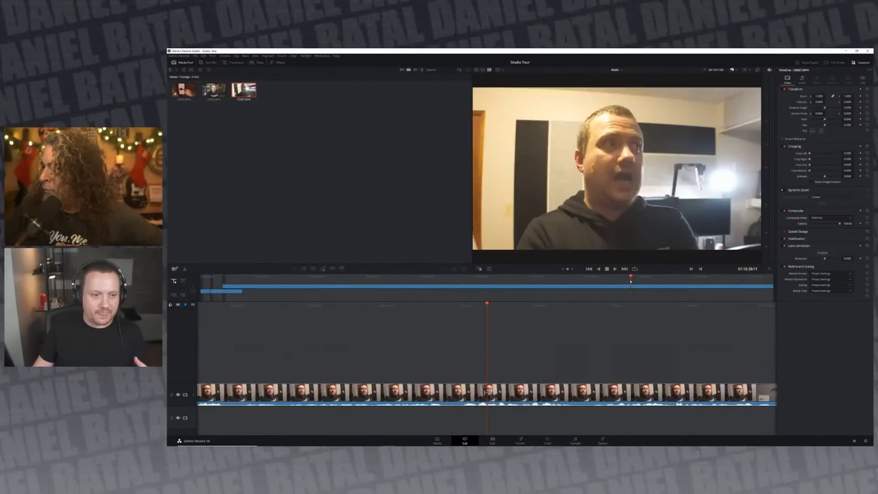
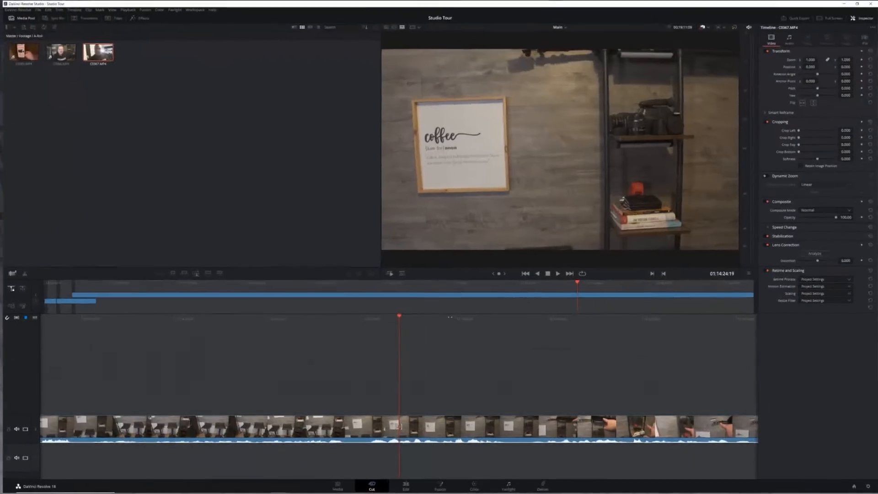
left_click_drag(528, 304, 537, 306)
key("space")
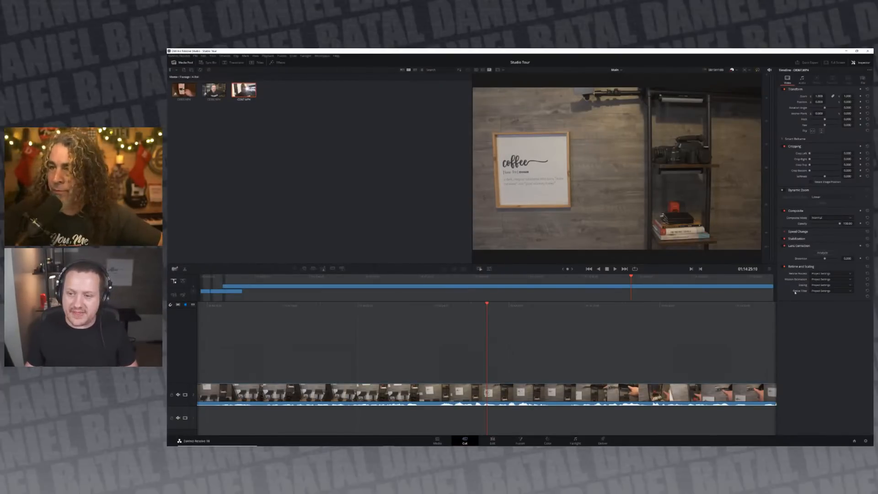
Step back and forth between the timeline's edit points, finishing at the end of the second clip at 01:01:24:14.
key("Up")
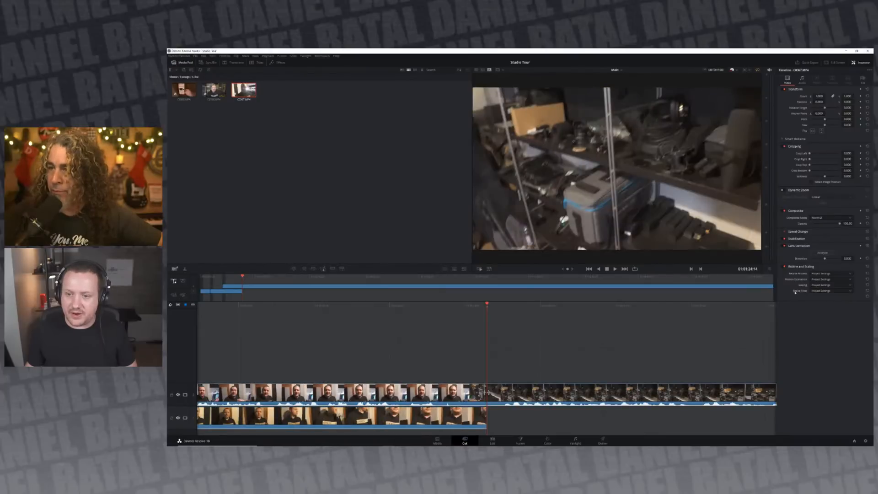
key("Up")
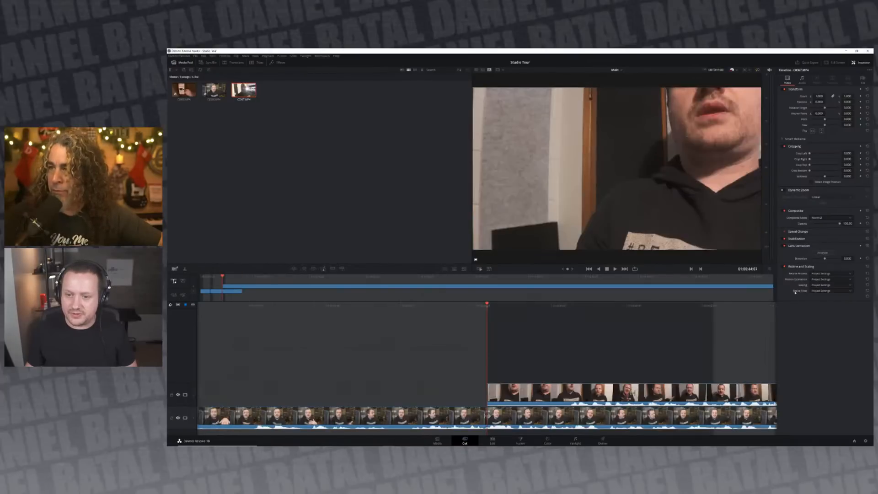
key("Up")
key("Down")
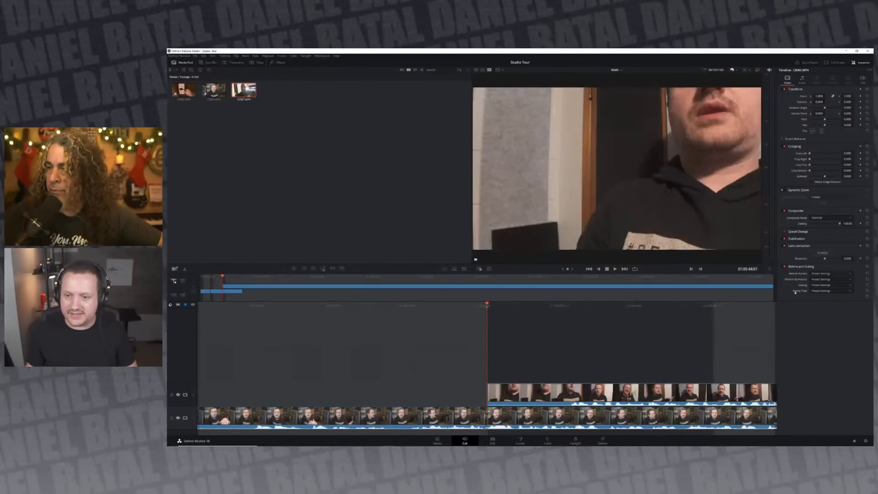
key("Down")
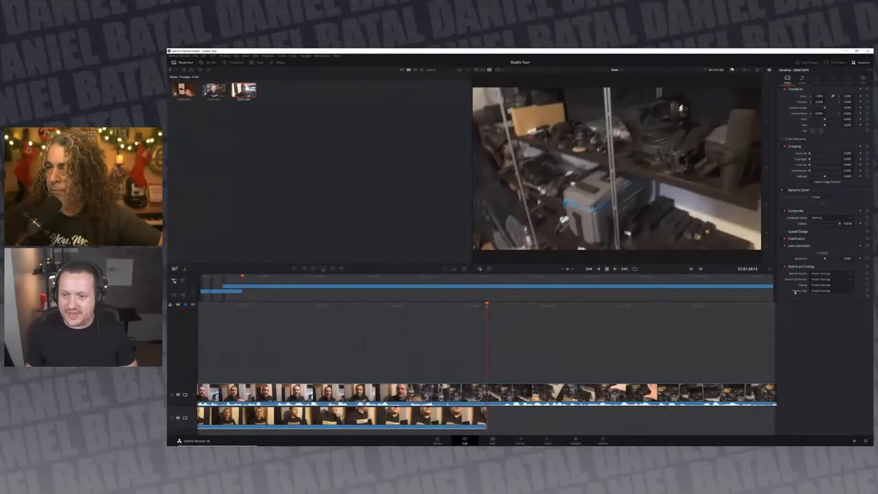
Play the third clip forwards and backwards from 01:01:24:14, reviewing the gear shelf footage up to 01:02:13:15.
key("space")
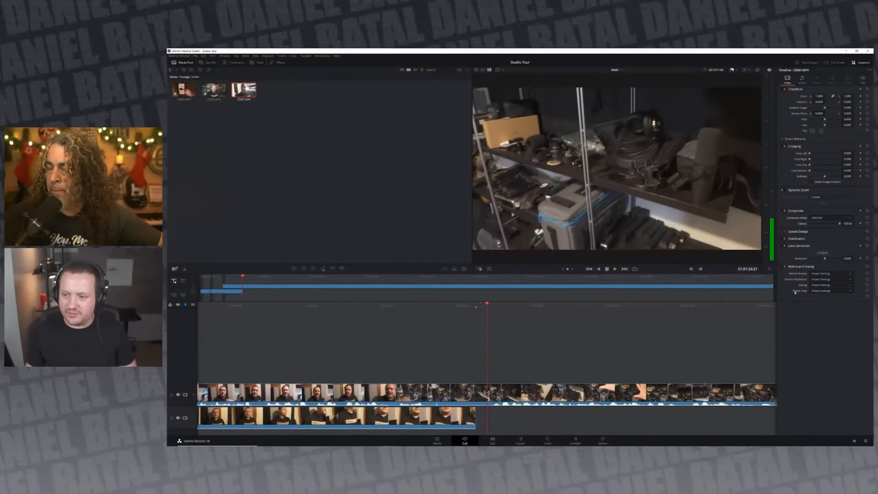
key("space")
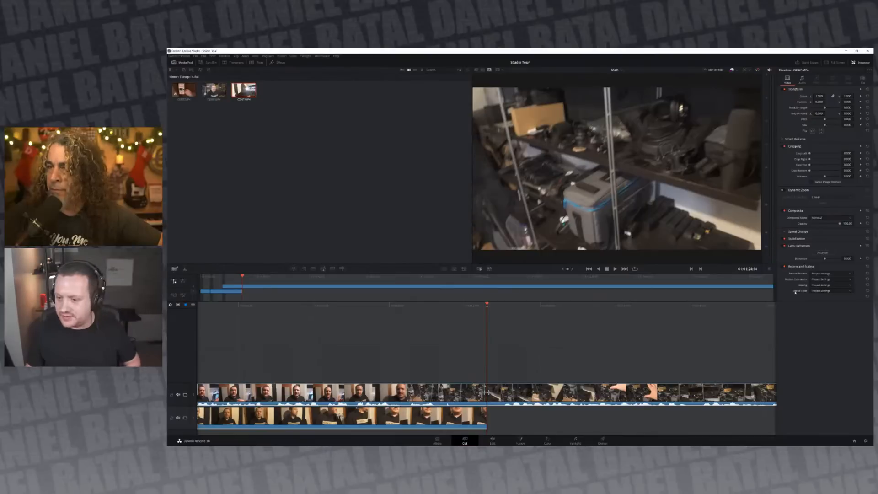
key("space")
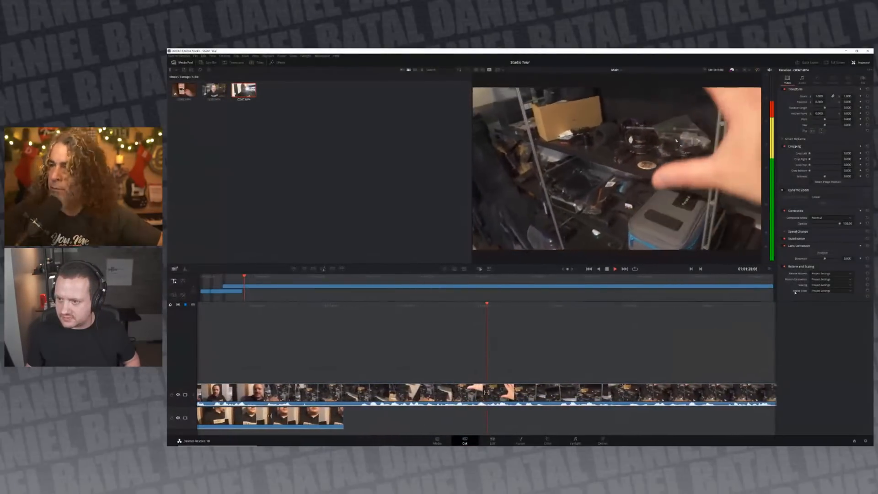
key("space")
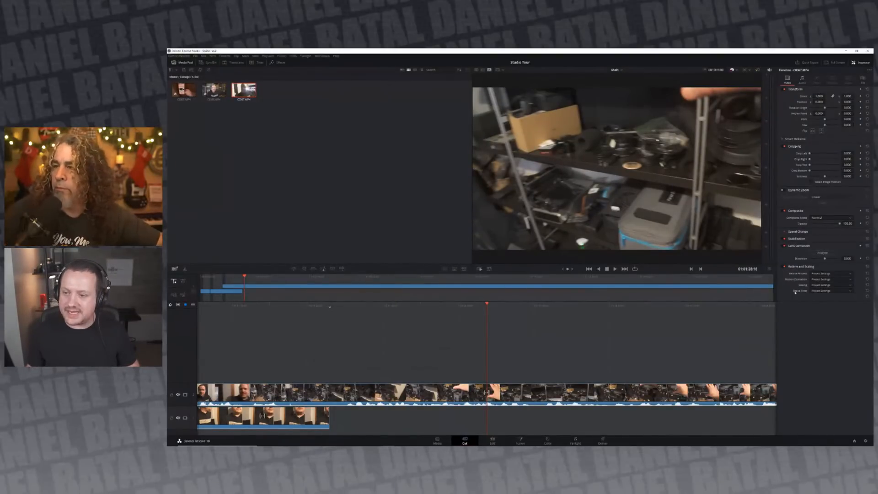
key("j")
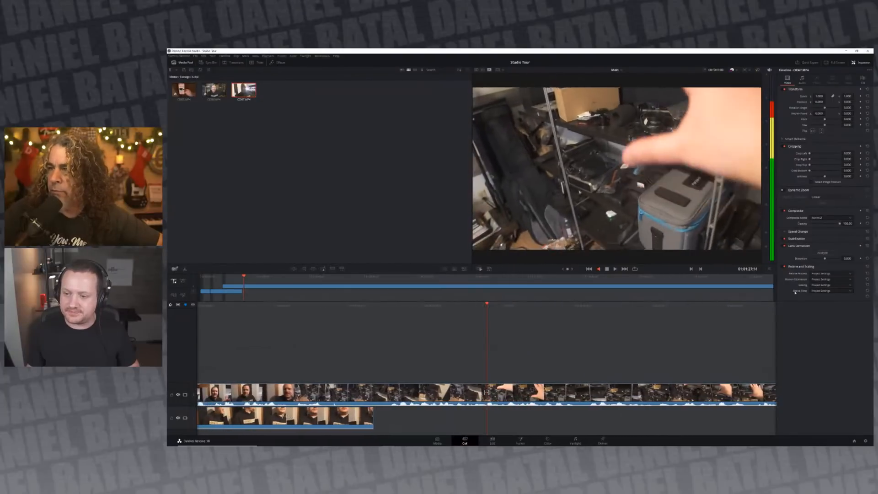
key("space")
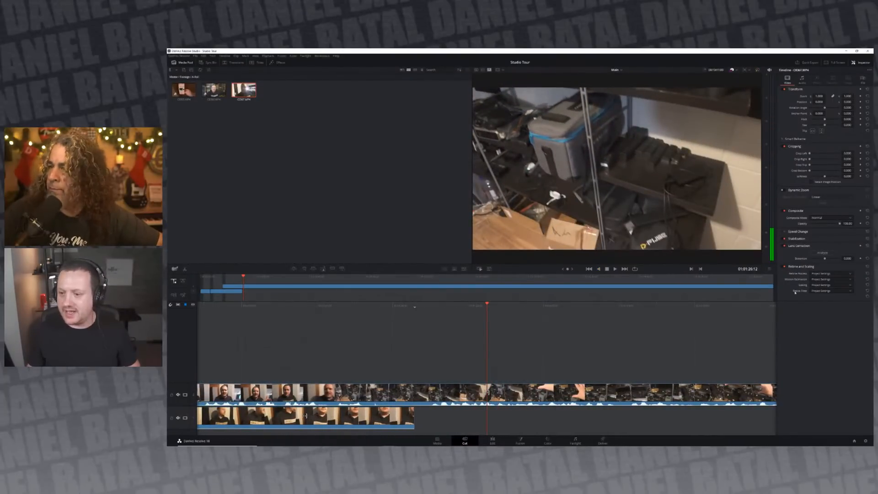
key("space")
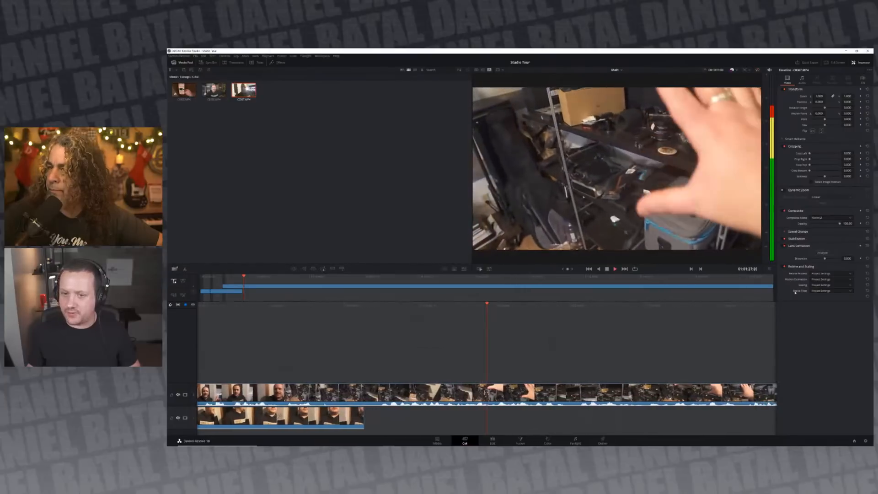
key("space")
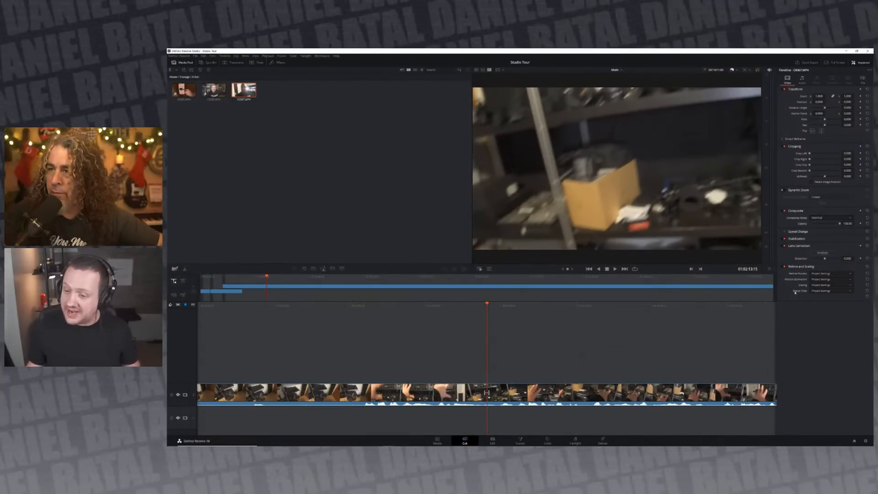
Play the third clip from 01:02:13:15 to about 01:02:16:05, then in reverse to review the gear shelf footage.
key("space")
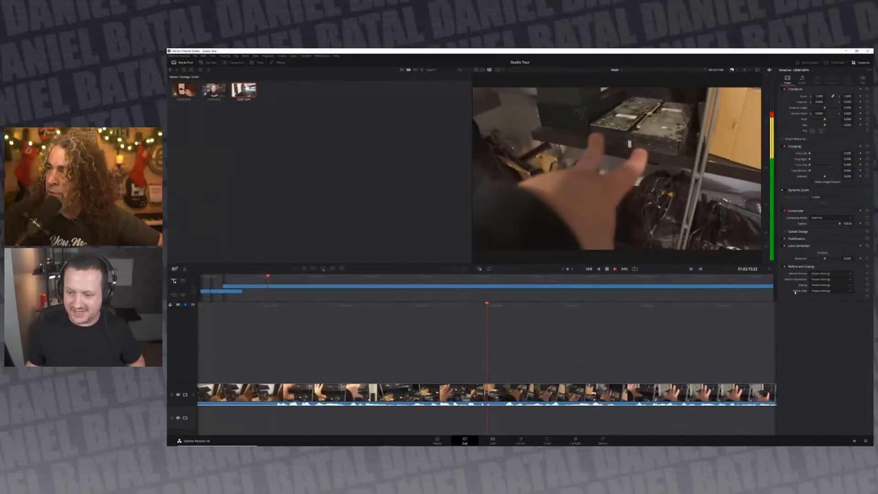
key("space")
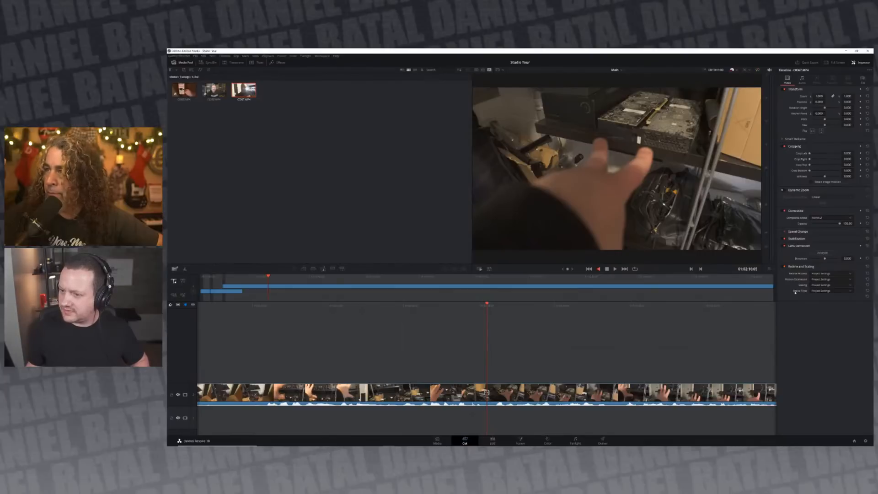
key("j")
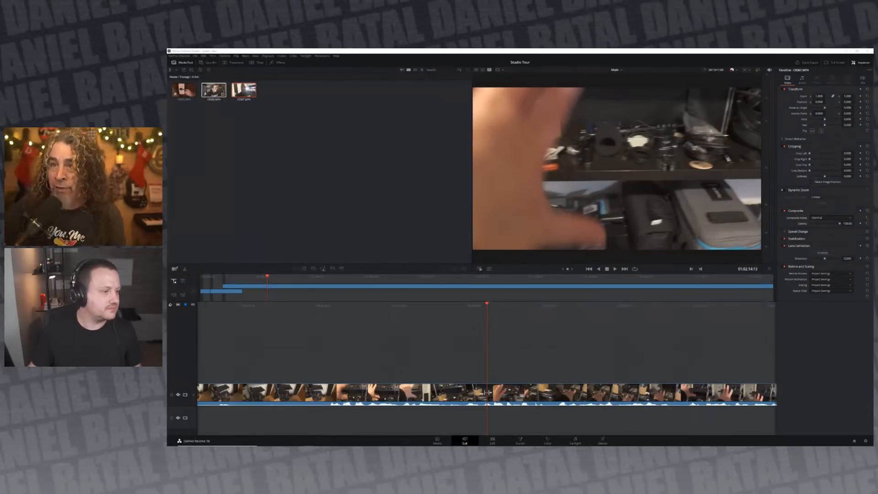
Add an empty video track above the third clip's track and delete it again.
right_click(182, 403)
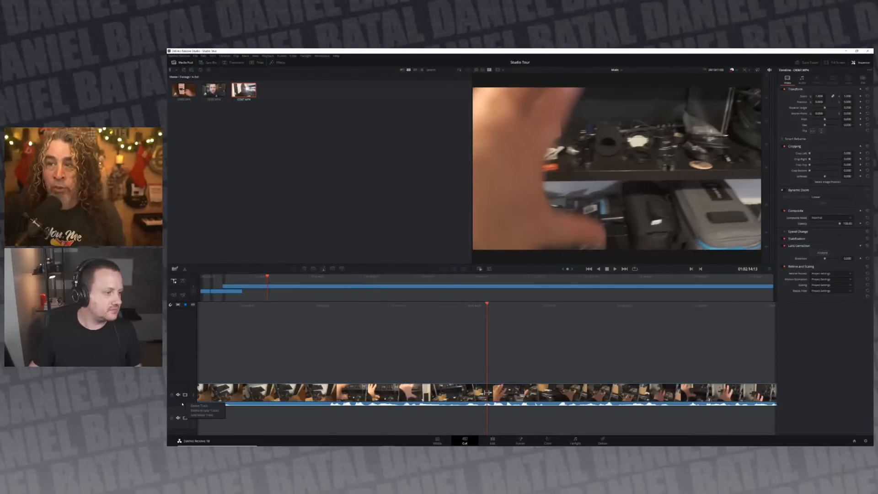
left_click(253, 365)
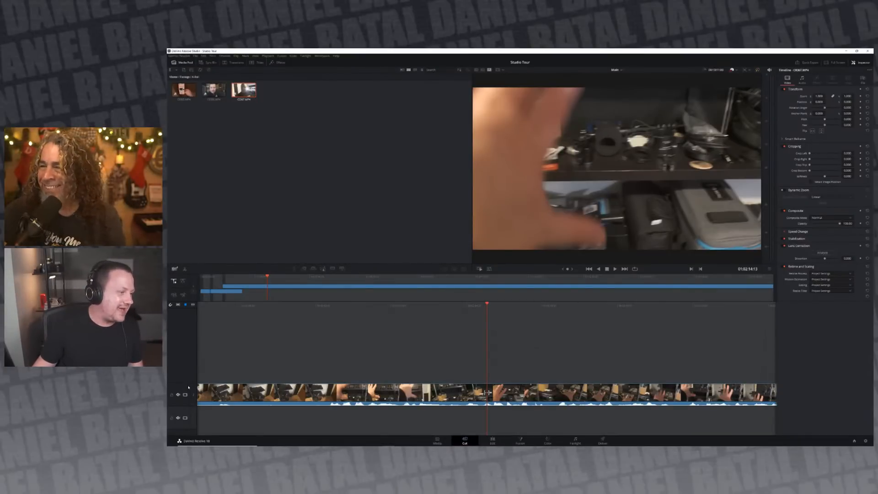
right_click(188, 387)
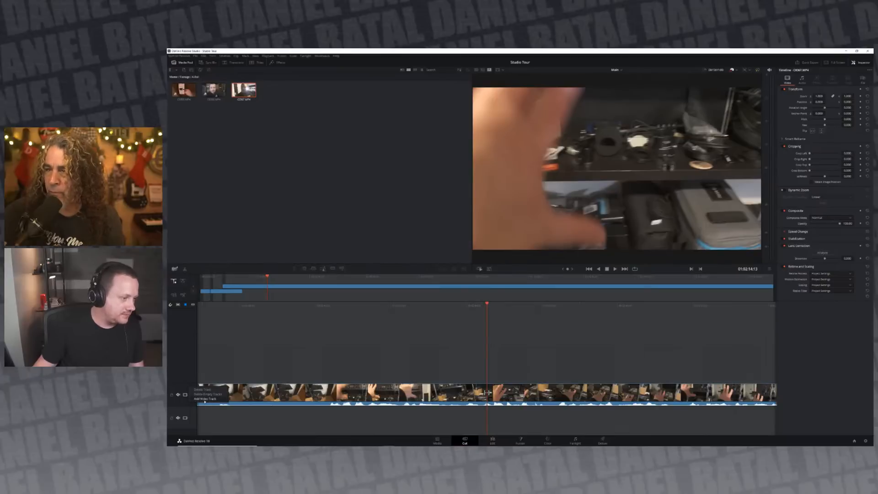
left_click(205, 398)
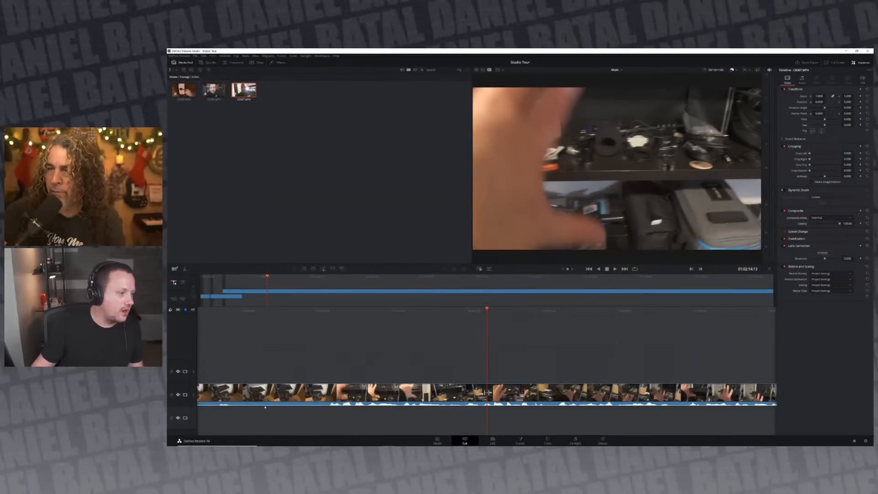
right_click(189, 380)
left_click(201, 385)
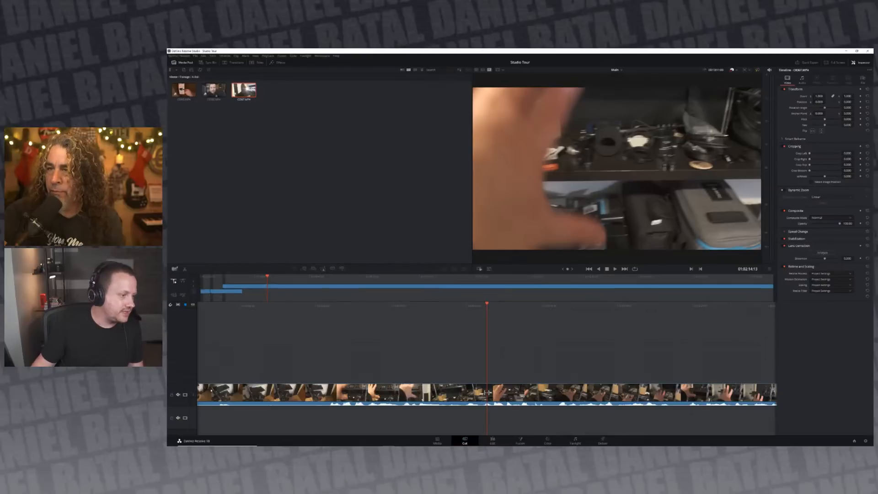
Try to place the second A-Roll clip on a new track above the third clip.
left_click_drag(217, 91, 351, 359)
left_click_drag(436, 358, 280, 352)
left_click_drag(211, 365, 336, 141)
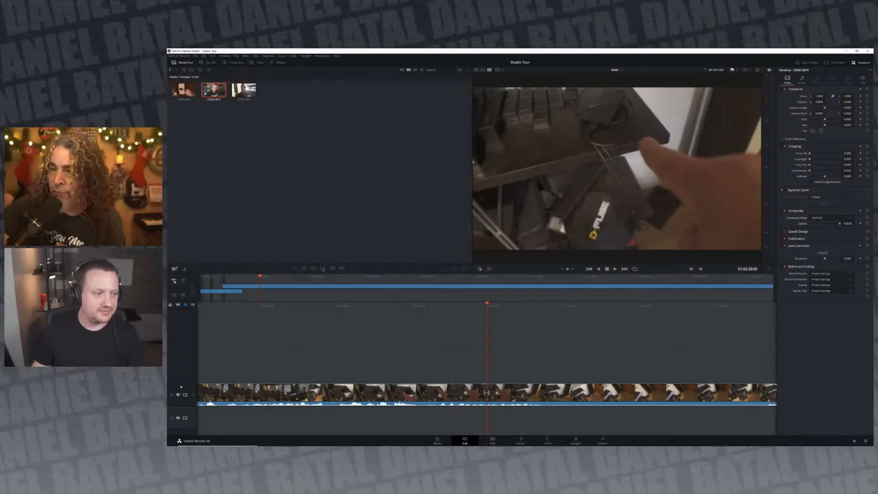
Add an empty third video track above the third clip's track.
right_click(188, 400)
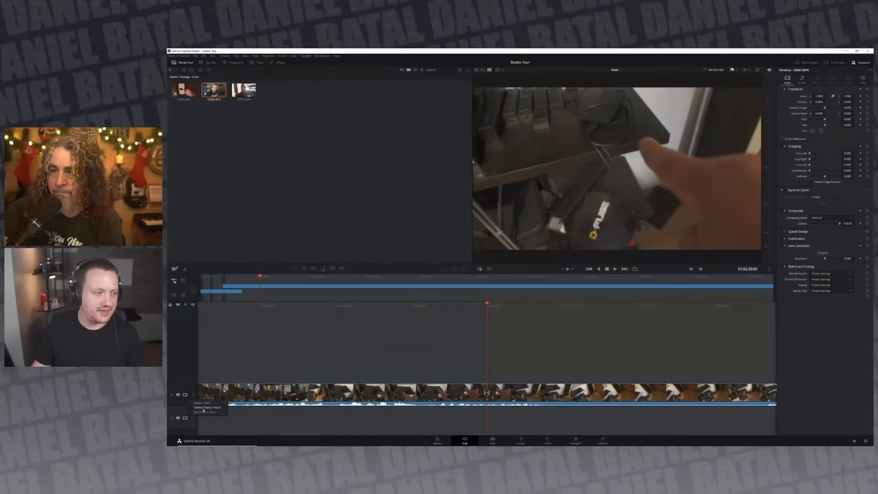
left_click(204, 412)
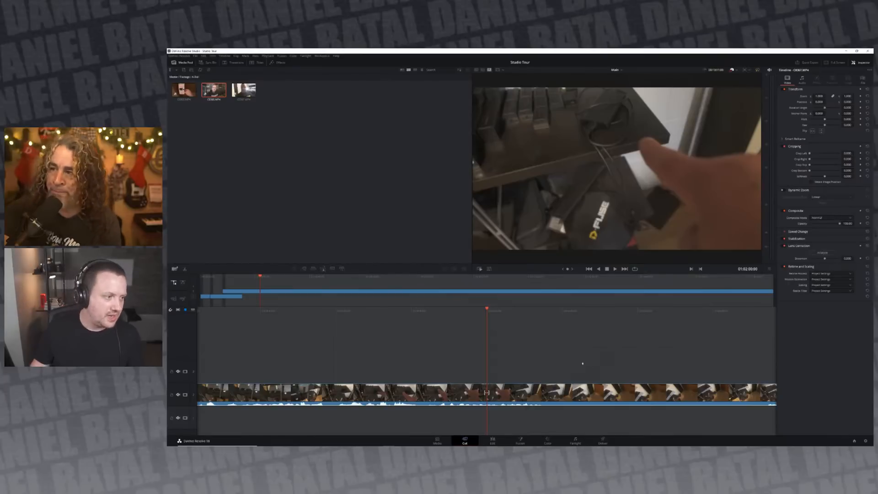
Delete all clips from the Main timeline, keeping the three tracks.
left_click(184, 90)
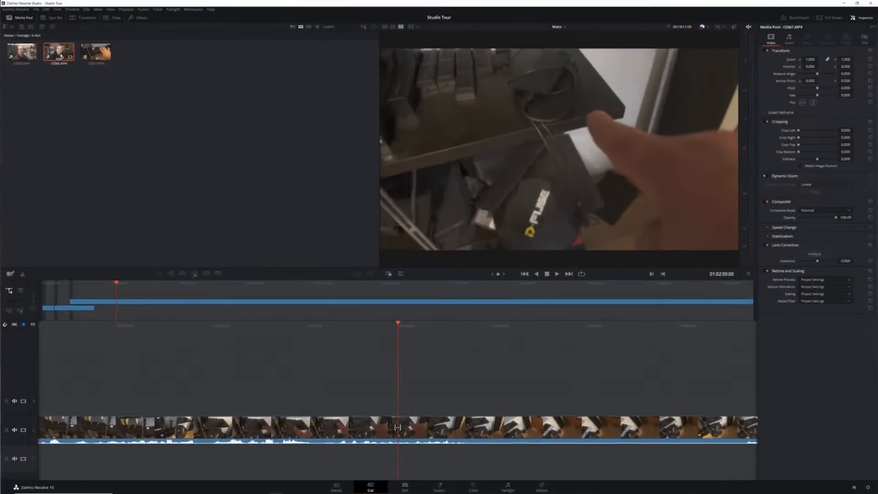
left_click(223, 90)
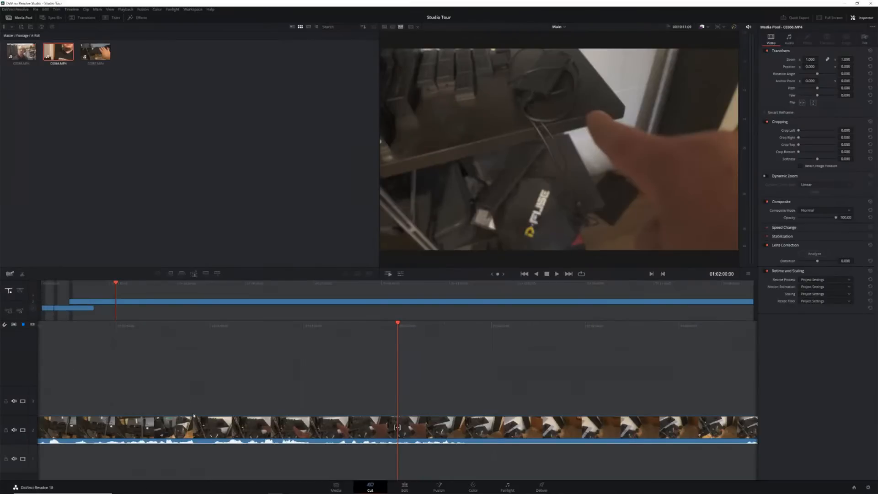
key("ctrl+a")
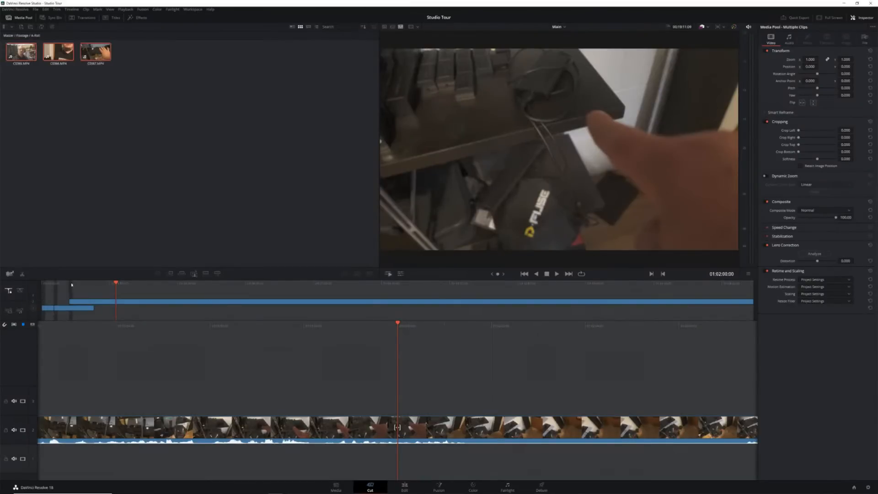
left_click_drag(47, 293, 202, 339)
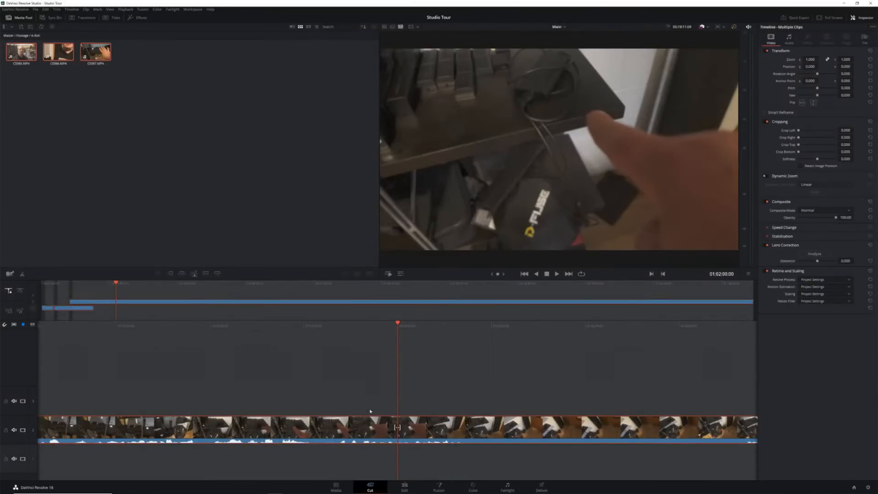
key("Delete")
left_click(253, 175)
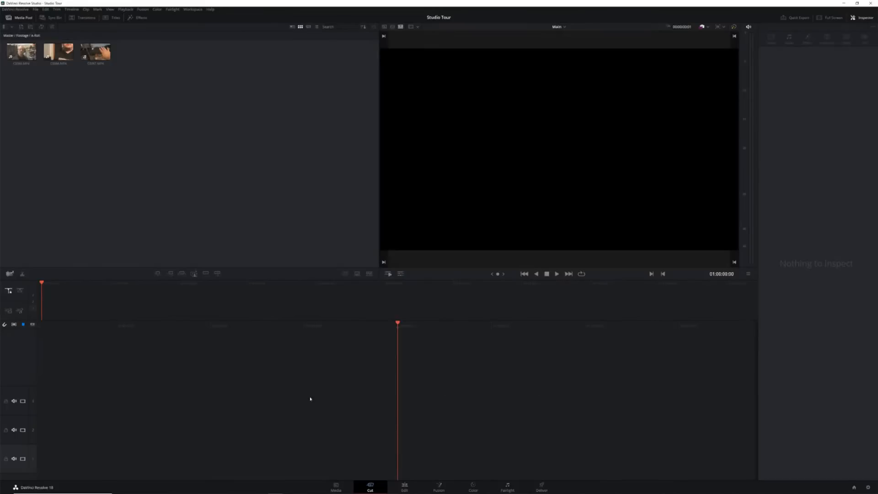
Preview the three A-Roll clips one by one in the source viewer, playing the opening of the third clip.
left_click(384, 28)
left_click(20, 52)
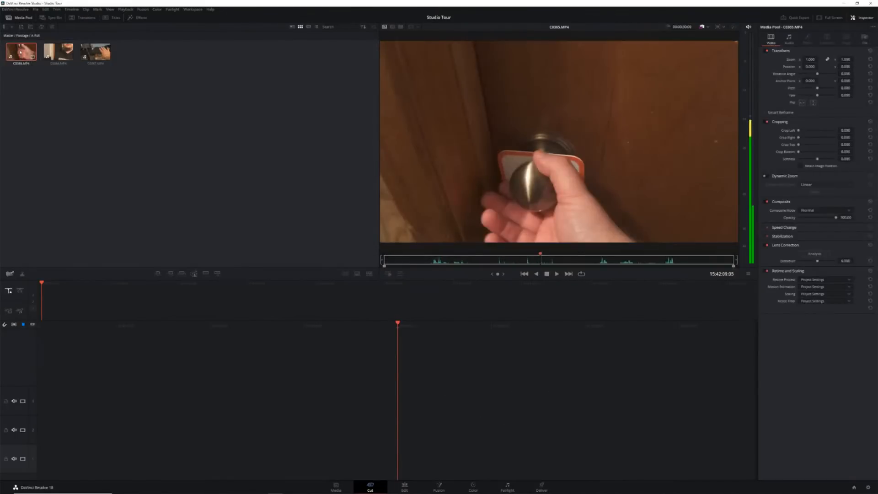
left_click(58, 51)
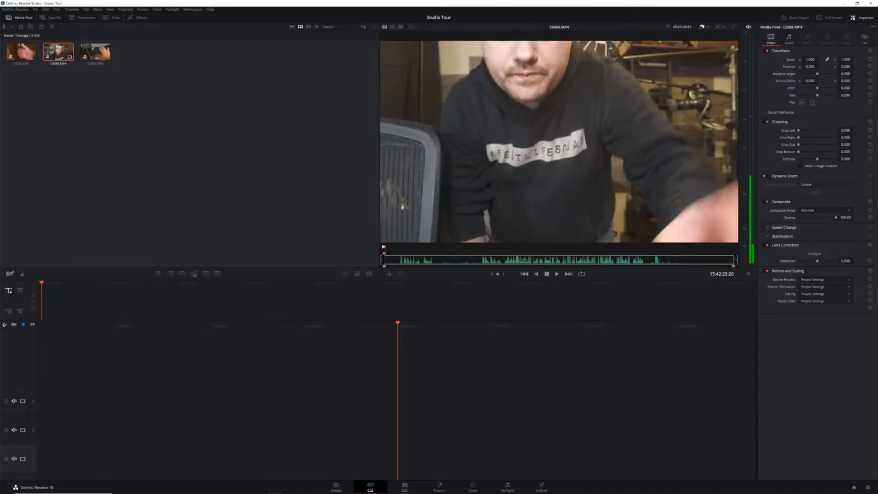
left_click(96, 54)
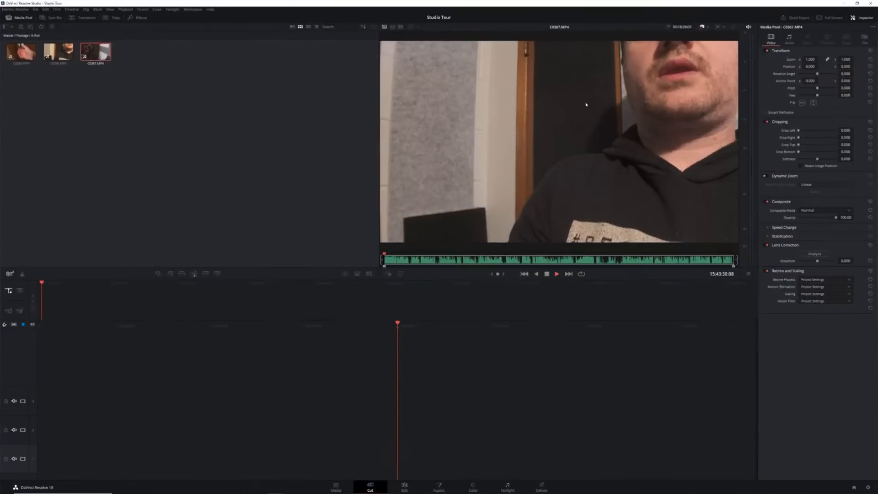
key("space")
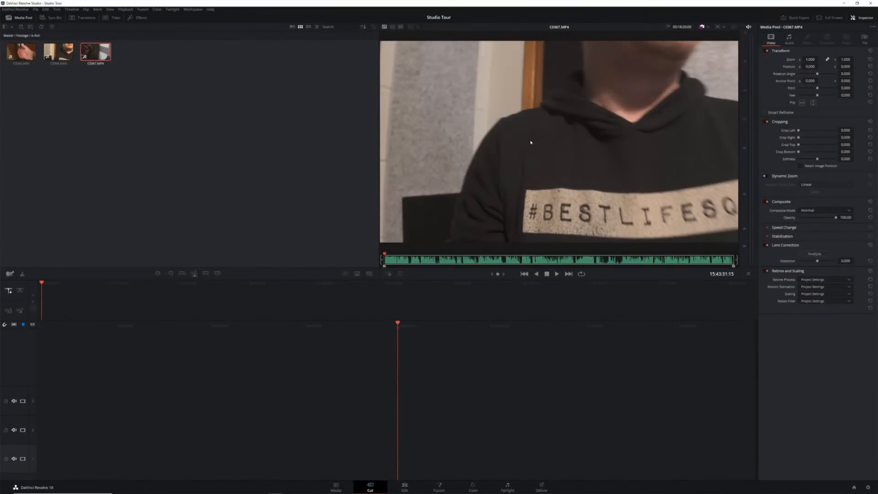
key("space")
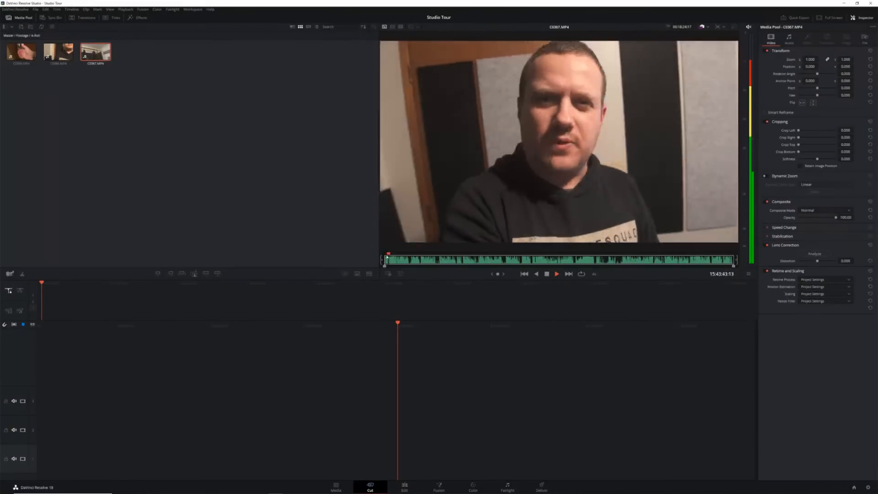
Mark a source range near the beginning of the third A-Roll clip, setting its out point at 15:44:08:08.
left_click(388, 256)
key("o")
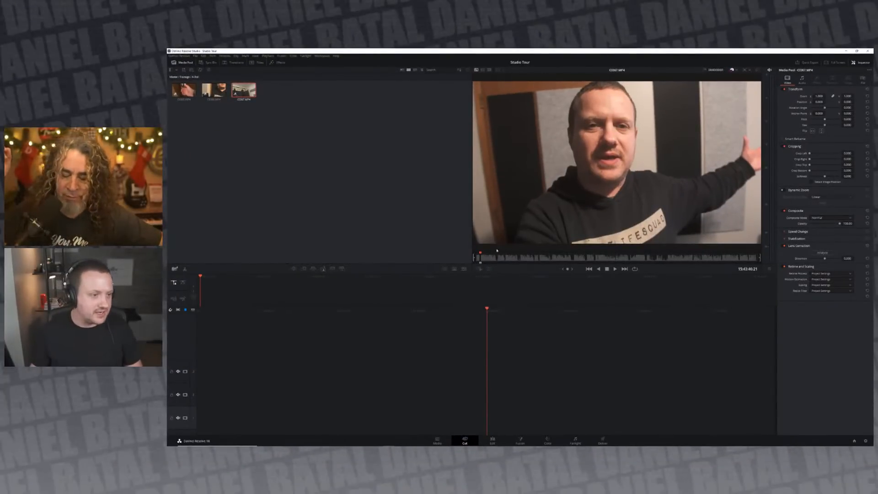
left_click(475, 256)
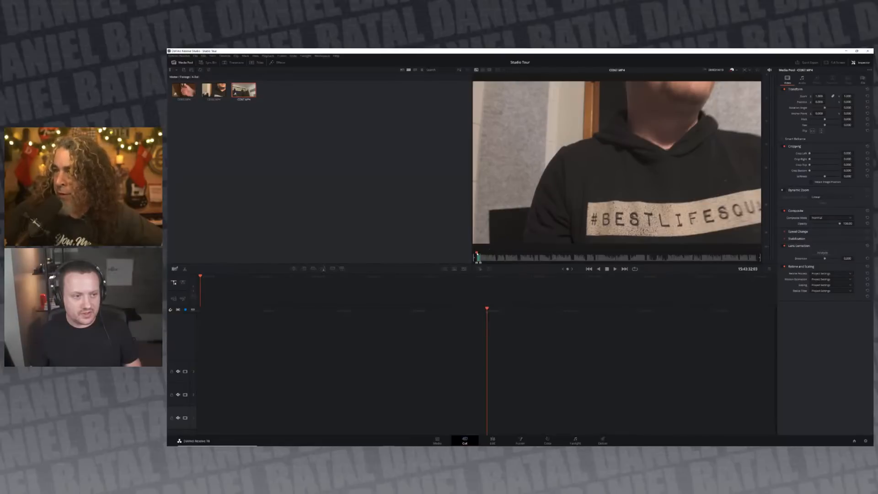
left_click_drag(480, 262, 490, 262)
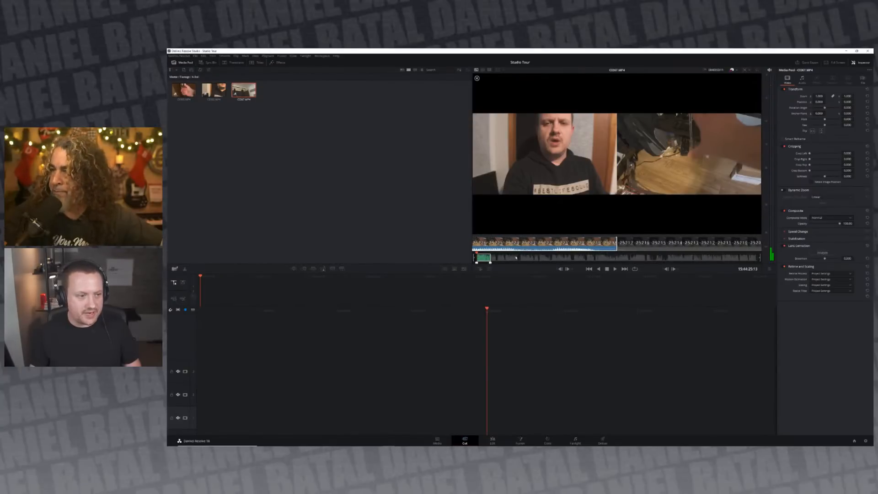
left_click_drag(490, 262, 486, 262)
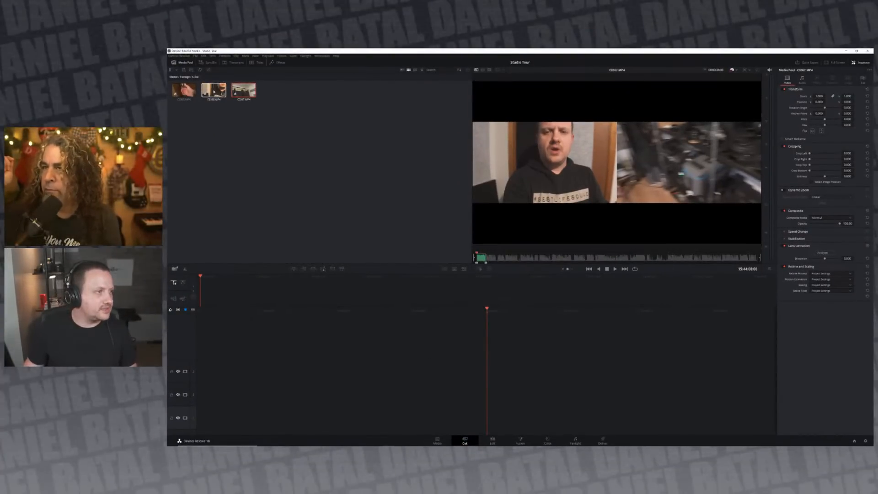
Place the first A-Roll clip at the start of the bottom video track and the fourth B-Roll clip directly after it.
left_click_drag(182, 91, 245, 394)
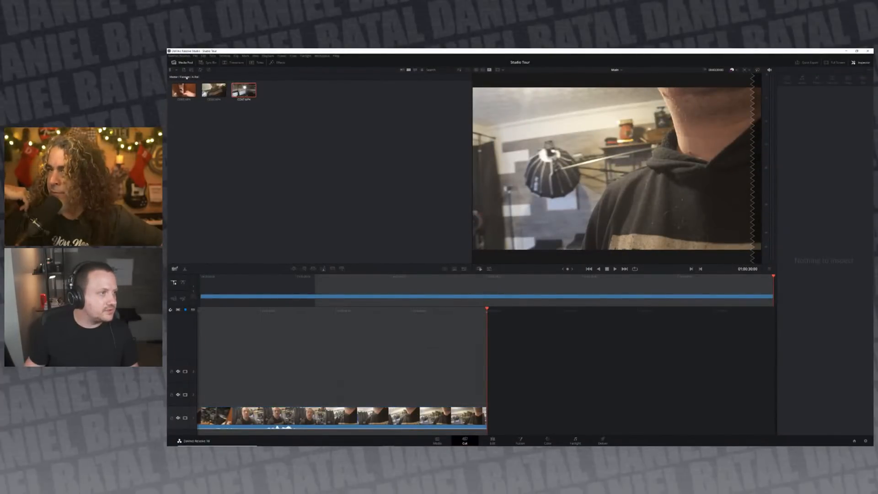
left_click(187, 78)
double_click(213, 89)
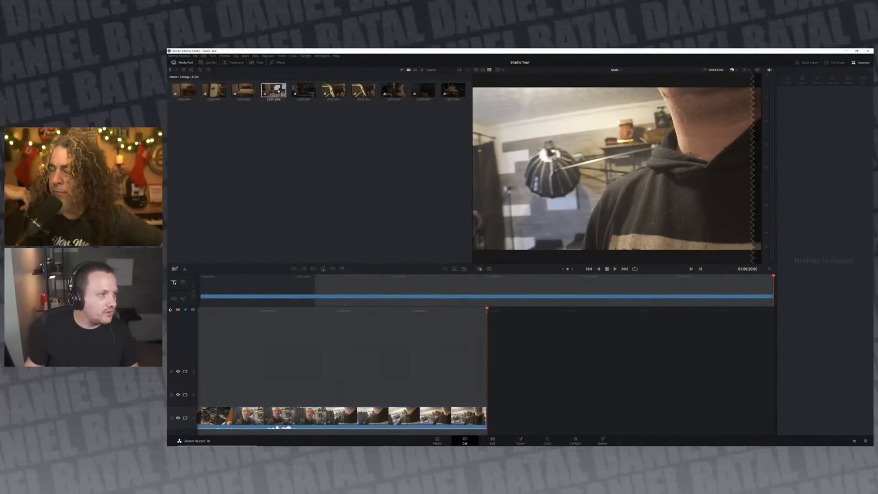
left_click_drag(278, 90, 604, 402)
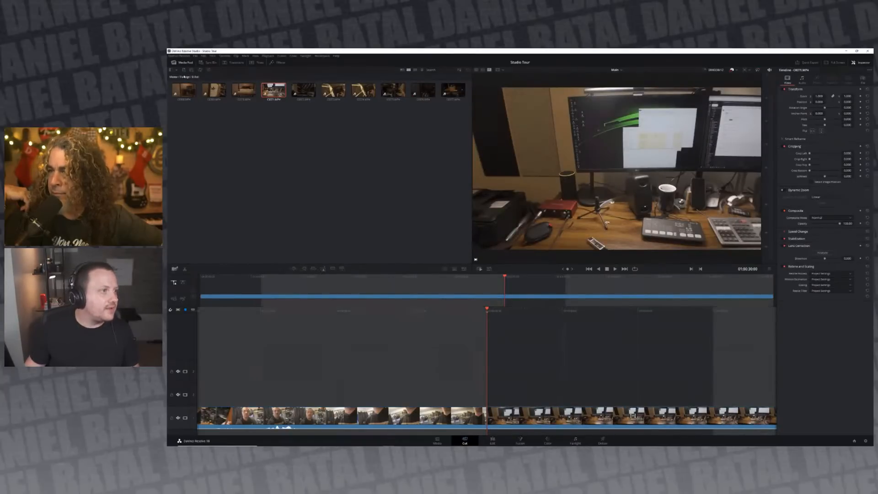
Smart-insert the marked range of the third A-Roll clip between the first clip and the B-Roll clip, with the playhead at 01:00:29:00.
left_click(185, 77)
double_click(183, 89)
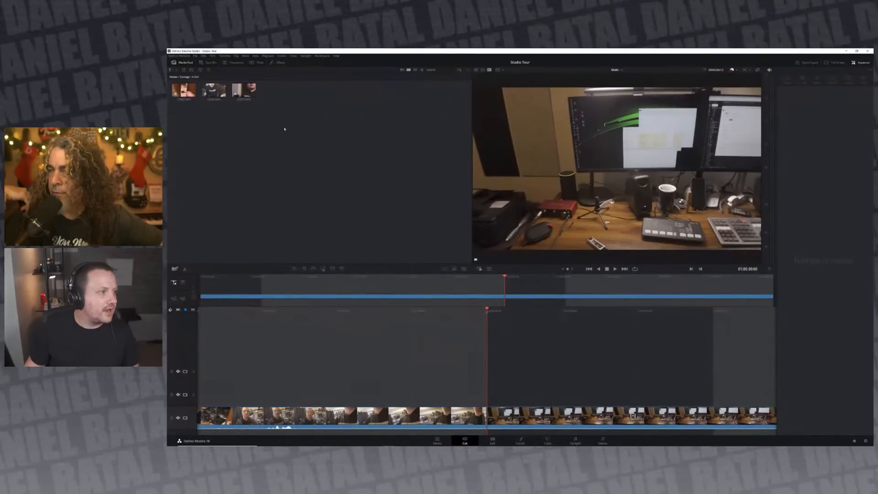
left_click(244, 90)
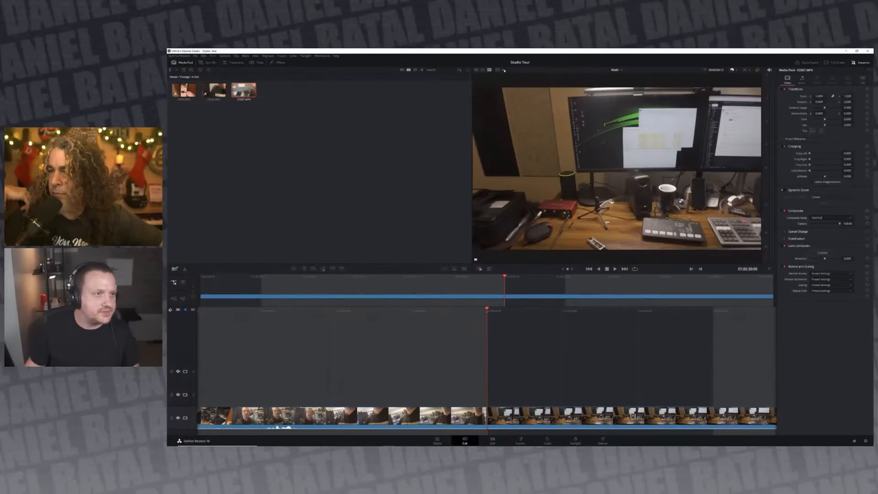
left_click(476, 70)
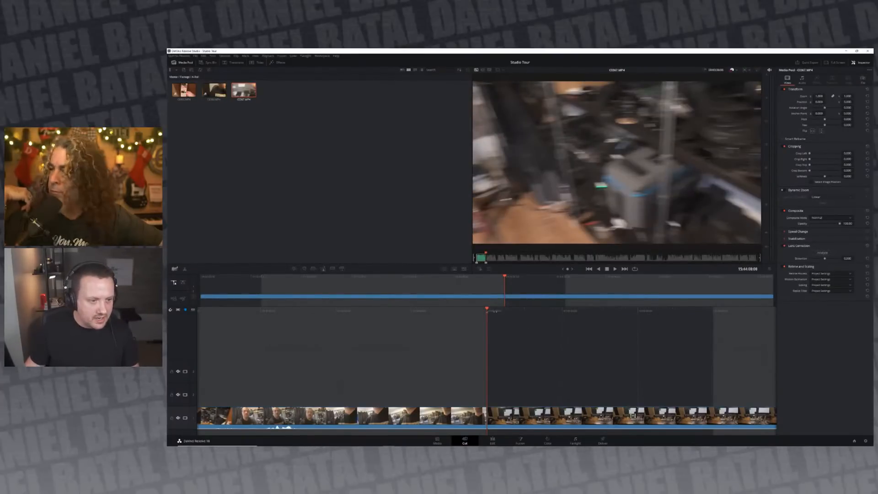
key("q")
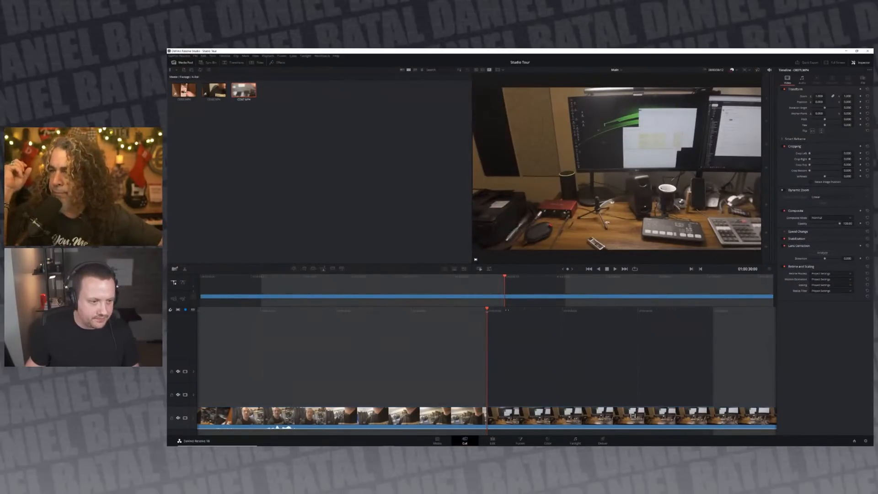
left_click_drag(507, 310, 545, 317)
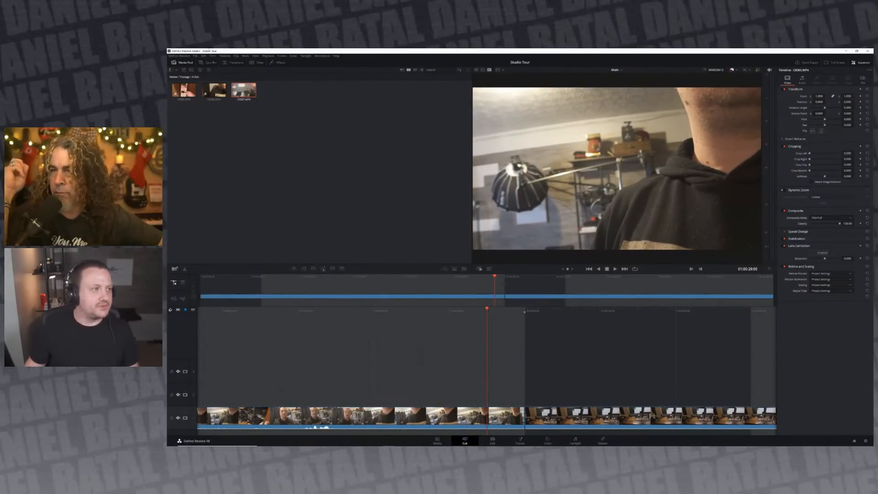
left_click(477, 70)
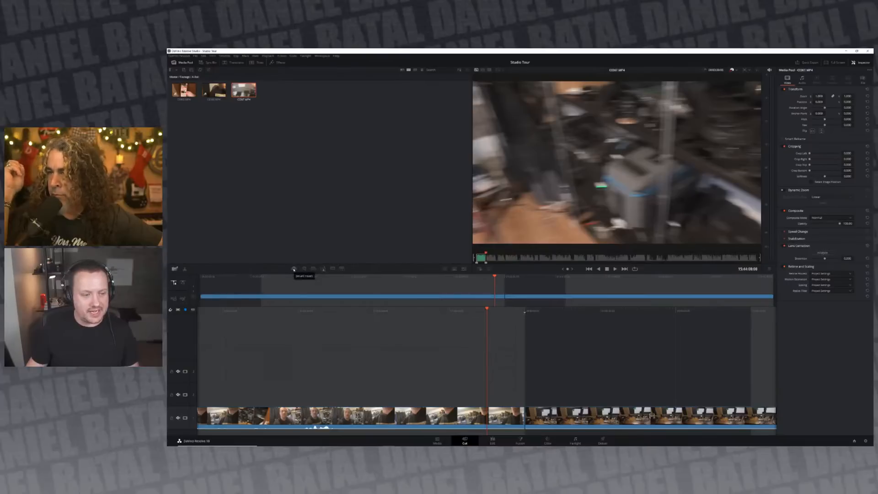
left_click(294, 269)
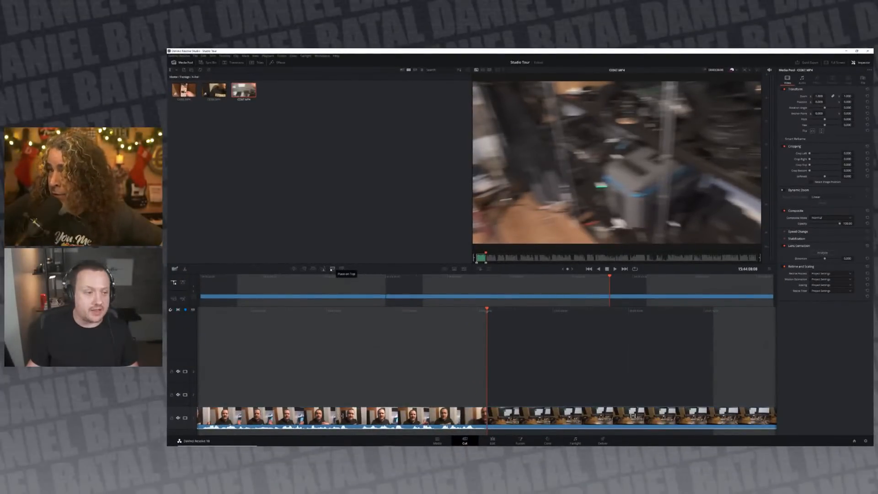
Place the marked range of the third A-Roll clip on top of the B-Roll clip, starting at 01:01:09:15.
left_click(332, 268)
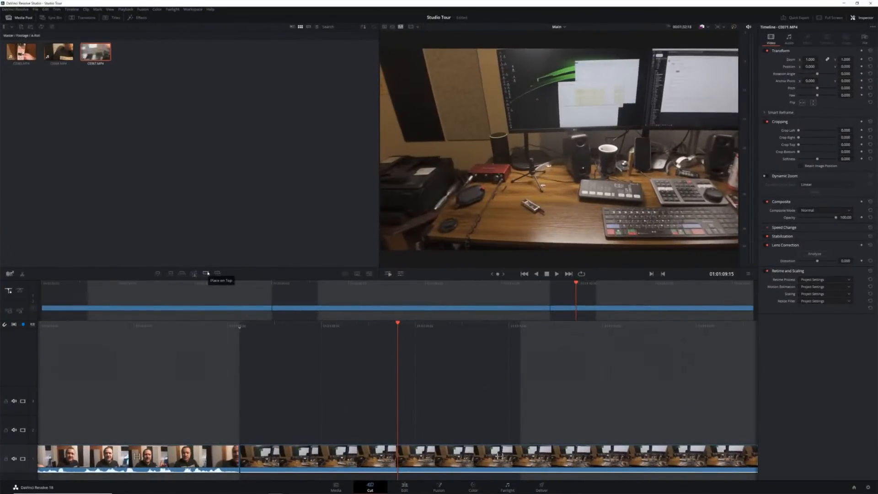
left_click(206, 274)
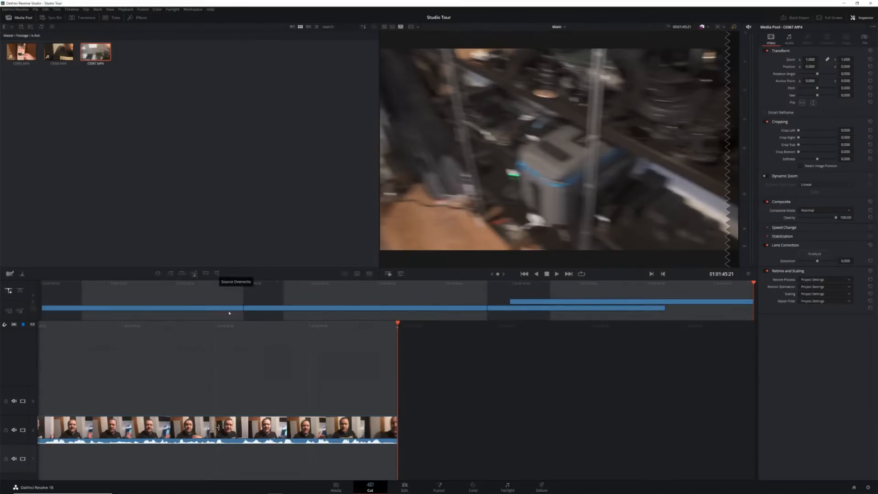
left_click(218, 273)
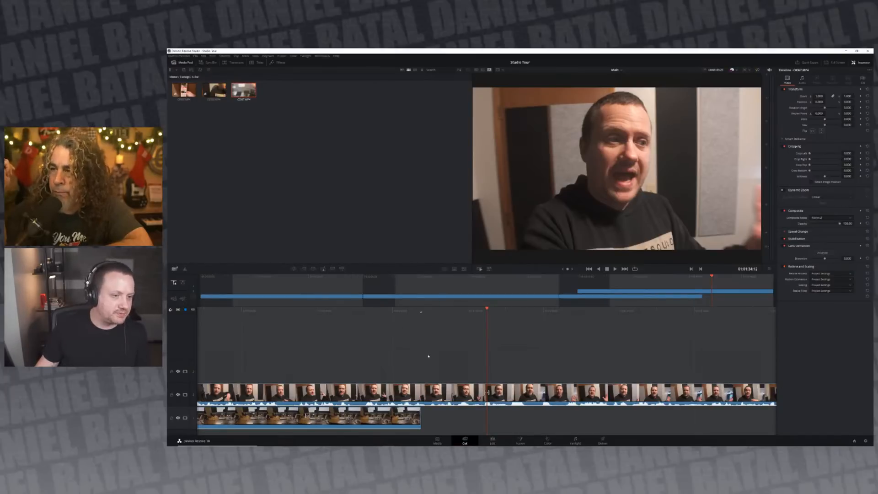
Play the stacked A-Roll clip, add a Close Up edit of it at 01:01:36:14 on the track above, and scrub through it.
key("space")
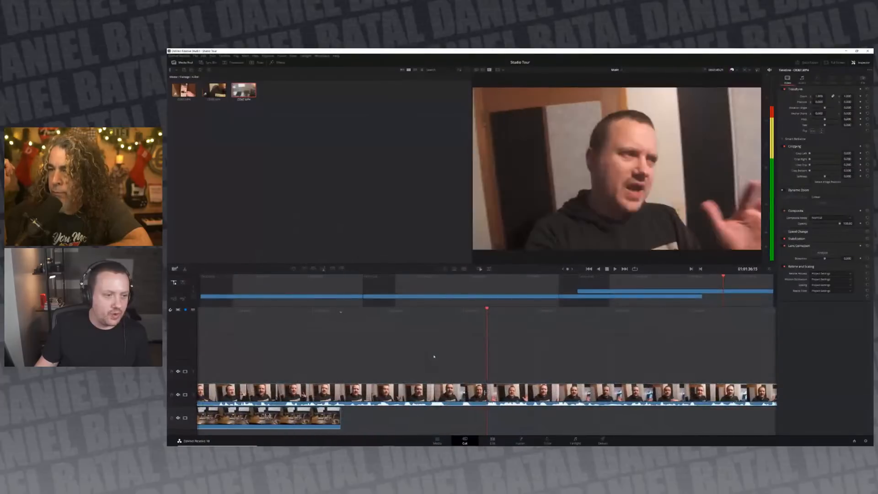
key("space")
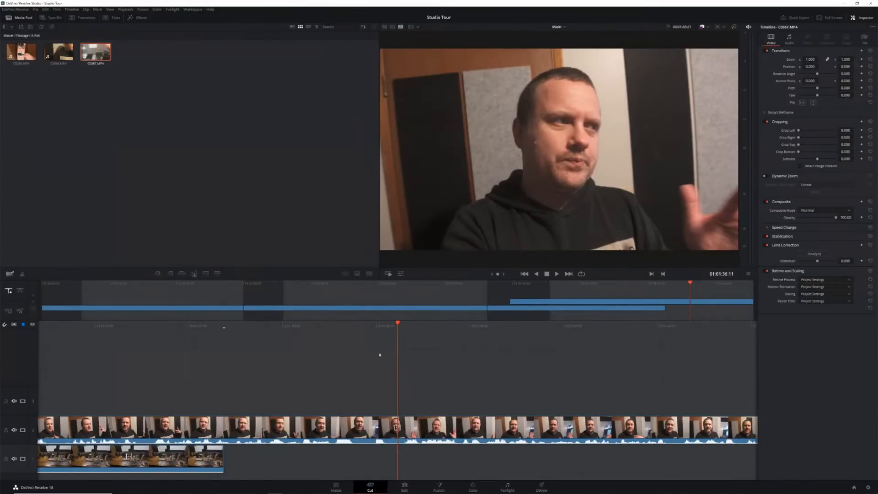
left_click_drag(370, 323, 364, 323)
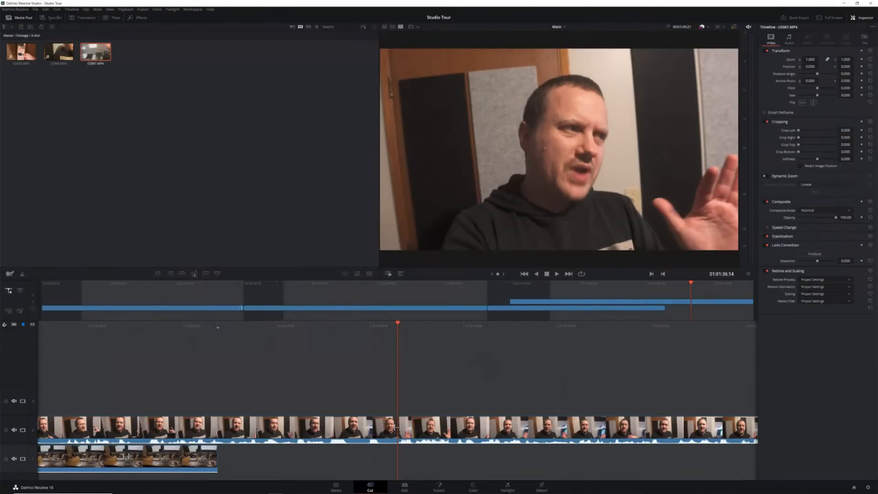
left_click(194, 274)
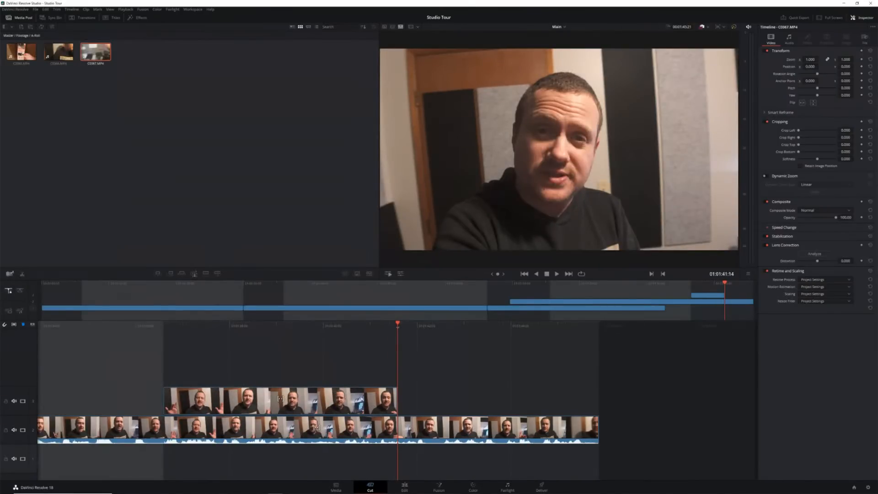
left_click_drag(180, 325, 389, 336)
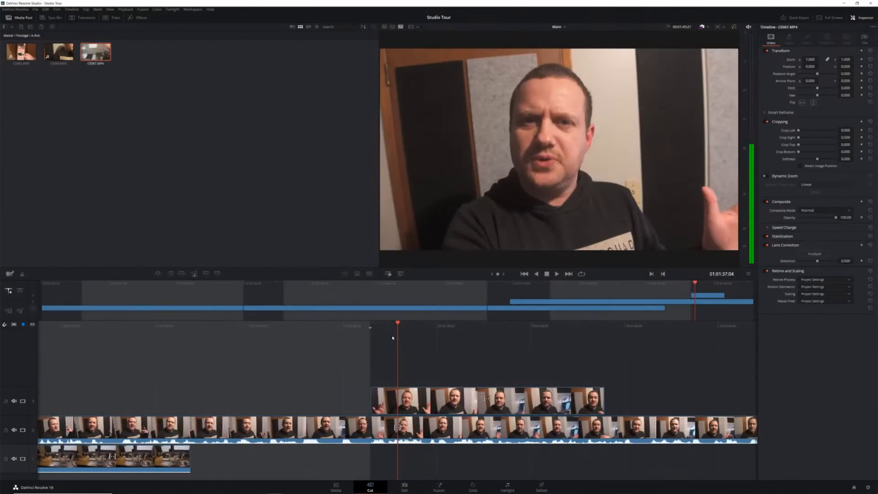
Run the boring detector on the timeline edits, treating edits longer than 6 seconds as boring.
left_click(488, 399)
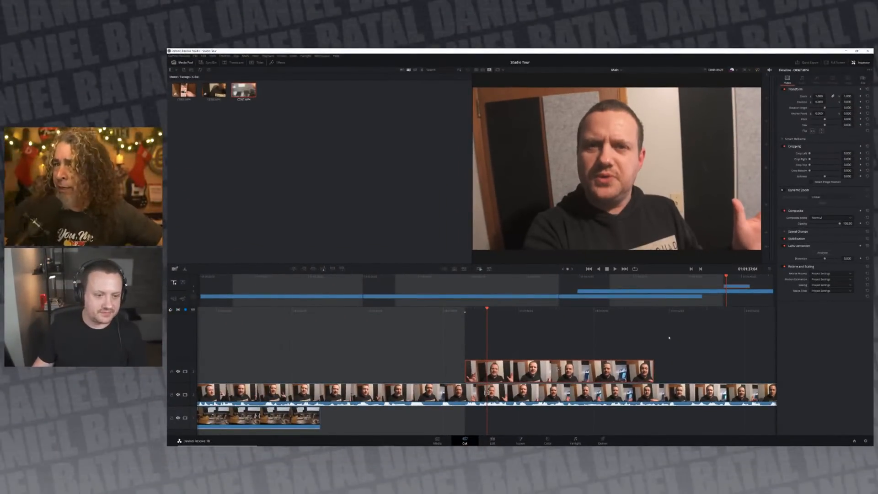
key("space")
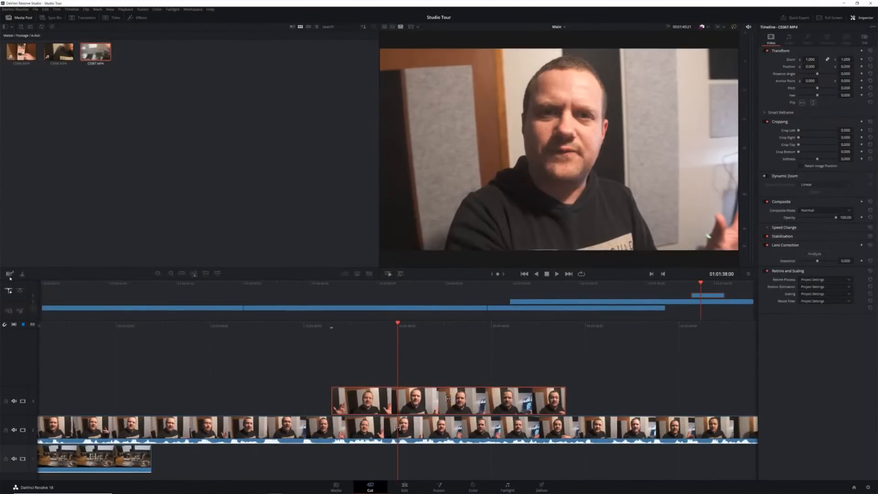
left_click(10, 273)
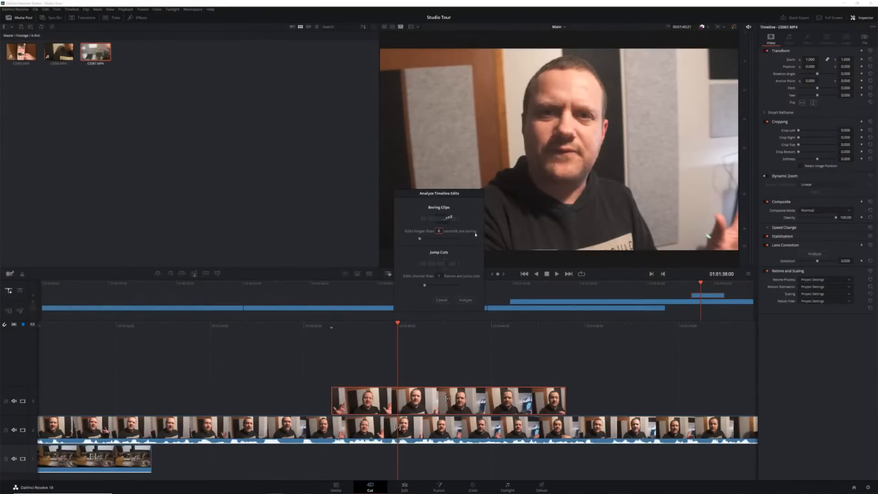
left_click(465, 300)
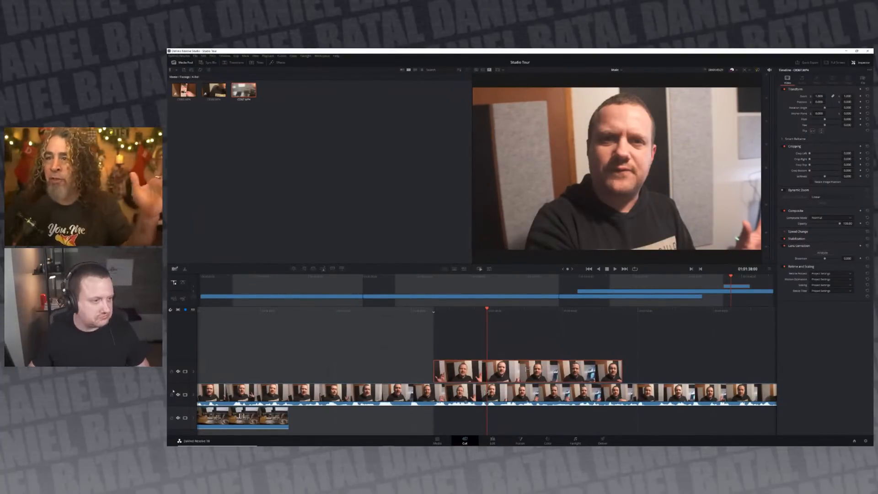
Delete all clips from the Main timeline and save the project.
left_click_drag(251, 286, 773, 297)
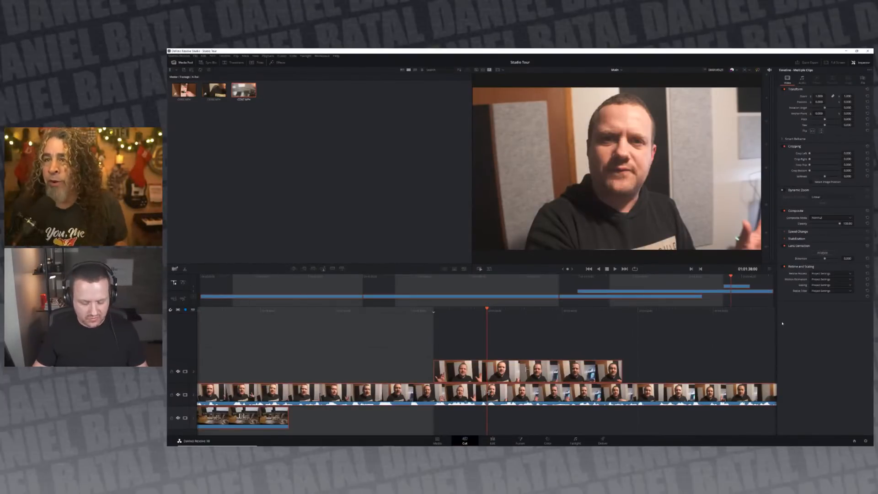
key("Delete")
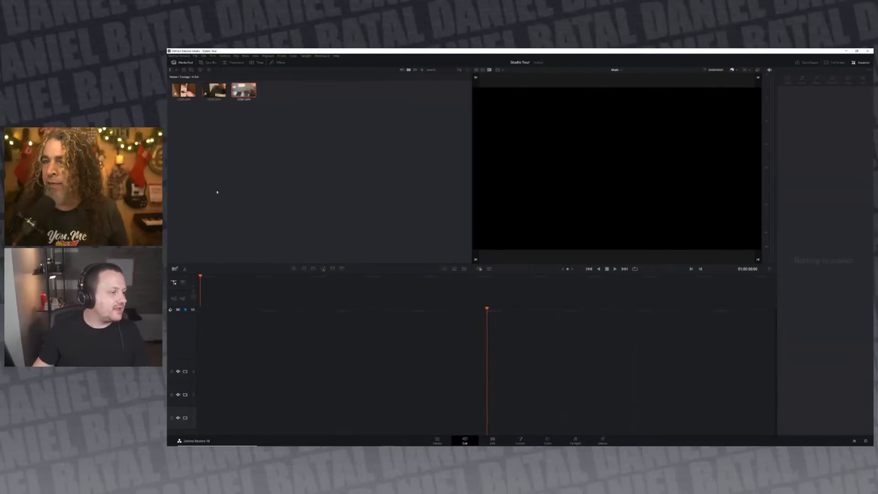
key("ctrl+s")
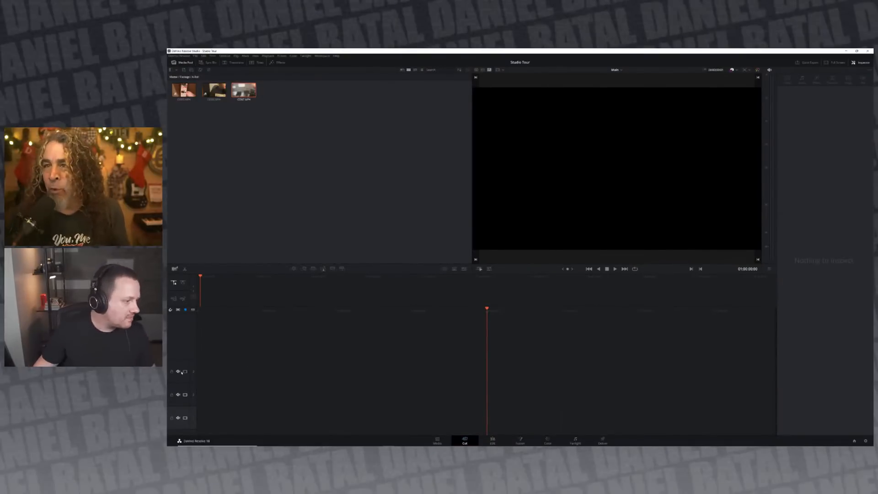
Delete the two upper empty tracks so that only one track remains.
right_click(183, 371)
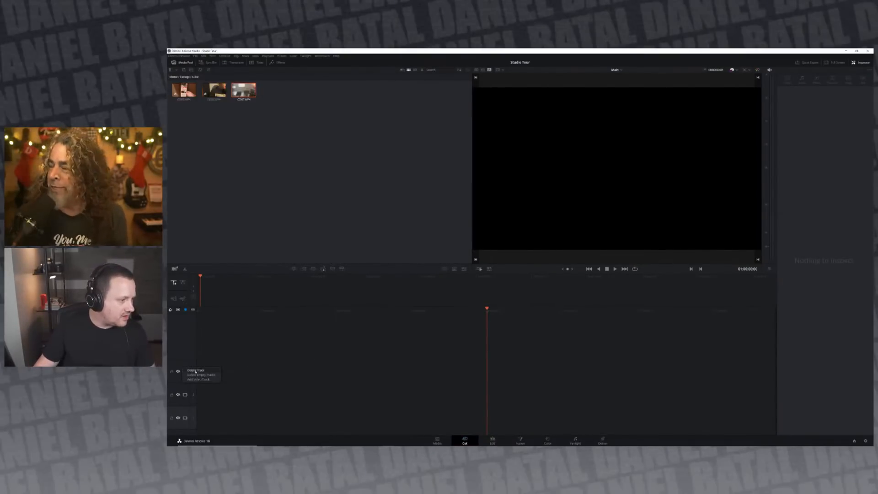
left_click(195, 370)
right_click(187, 391)
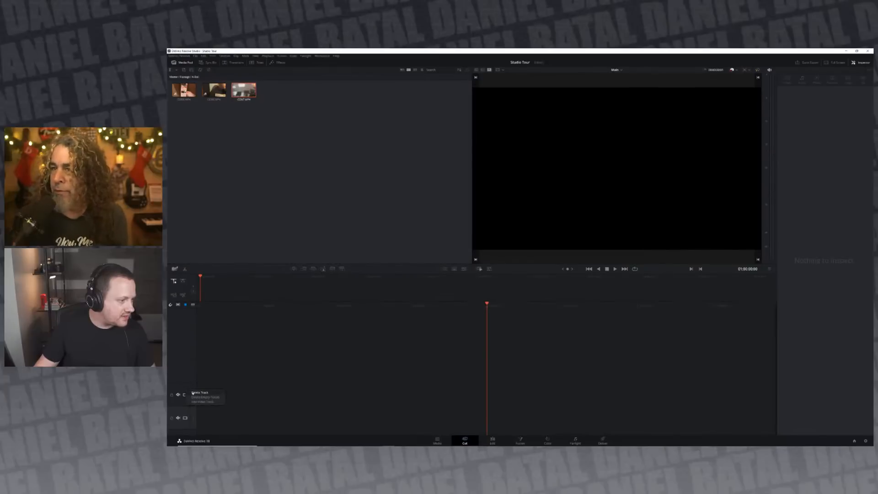
left_click(196, 393)
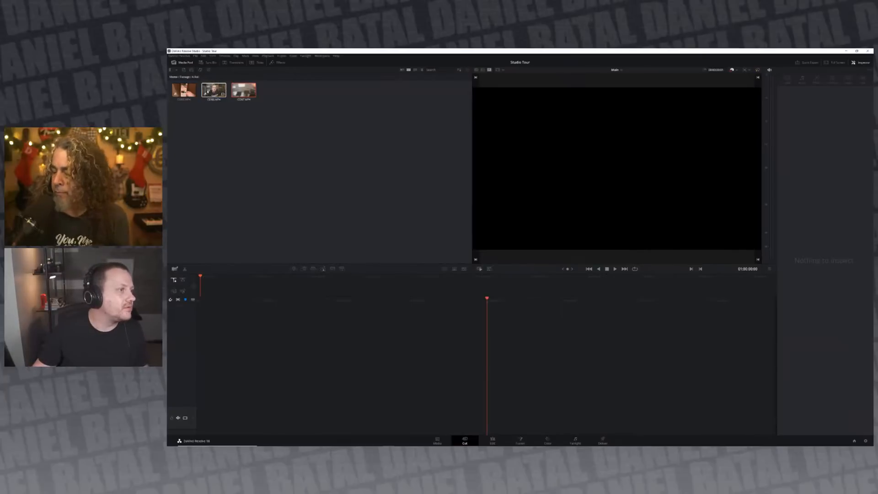
Place the second A-Roll clip at the start of the remaining track.
left_click(213, 91)
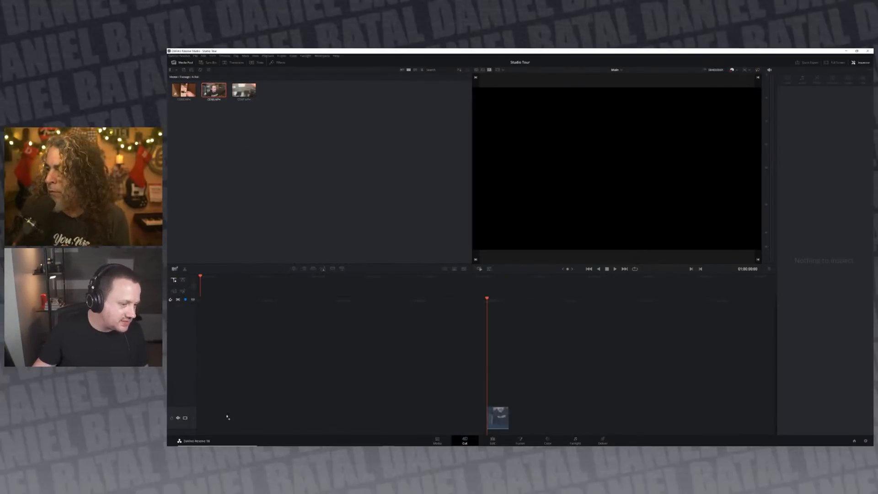
left_click_drag(443, 432, 630, 429)
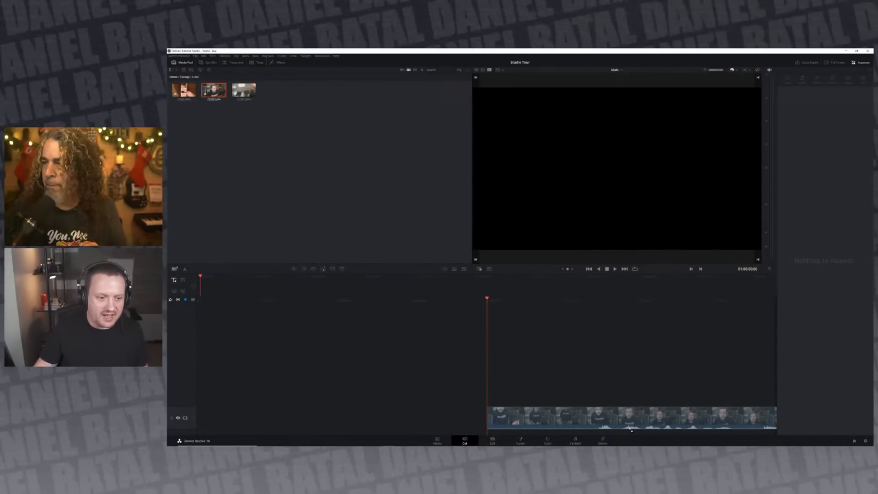
left_click_drag(631, 430, 633, 415)
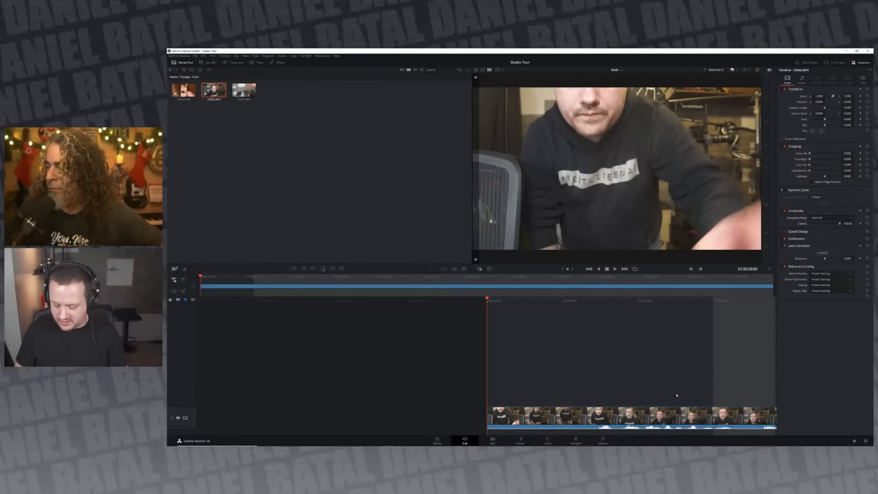
Play to the first spoken words, split the clip at 01:00:02:22, and ripple-delete the section before the cut.
key("space")
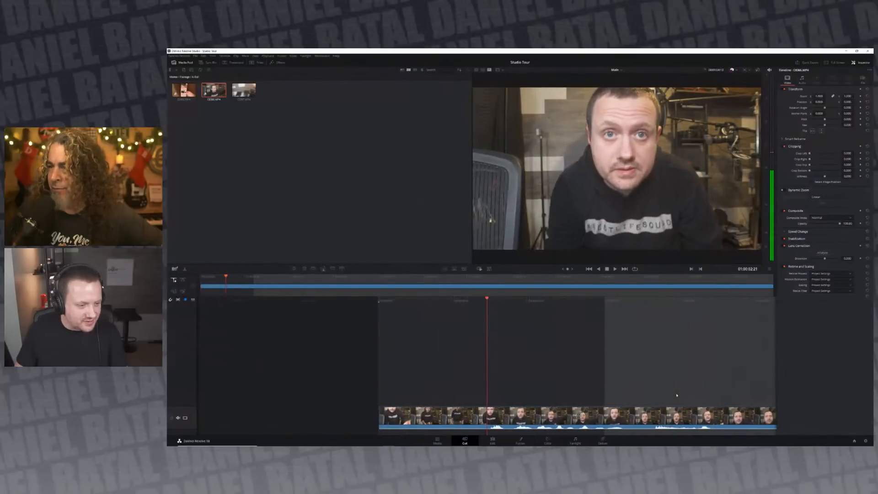
key("space")
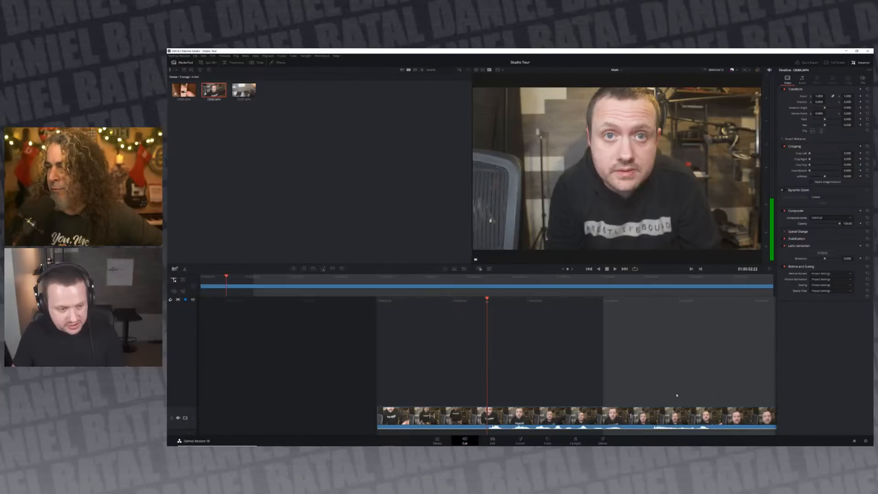
key("Left")
key("Left")
key("Left")
key("Left")
key("Left")
key("Left")
key("Left")
key("Left")
key("Left")
key("Left")
key("Left")
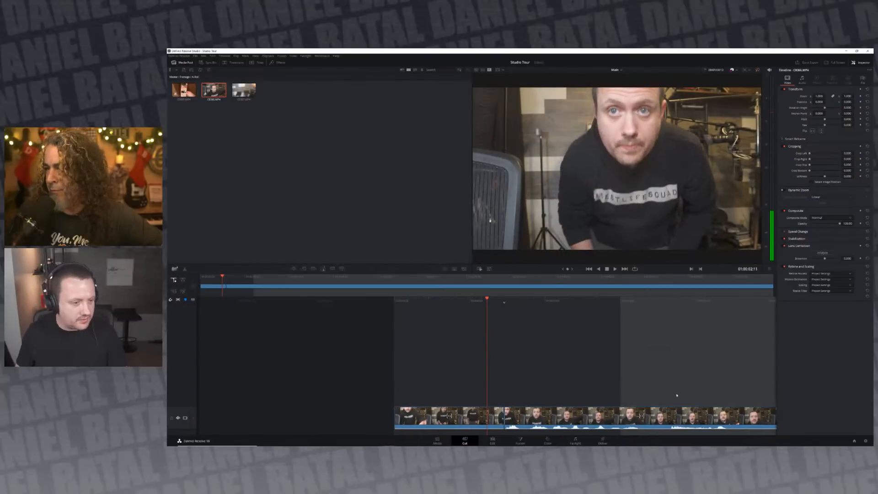
left_click(476, 417)
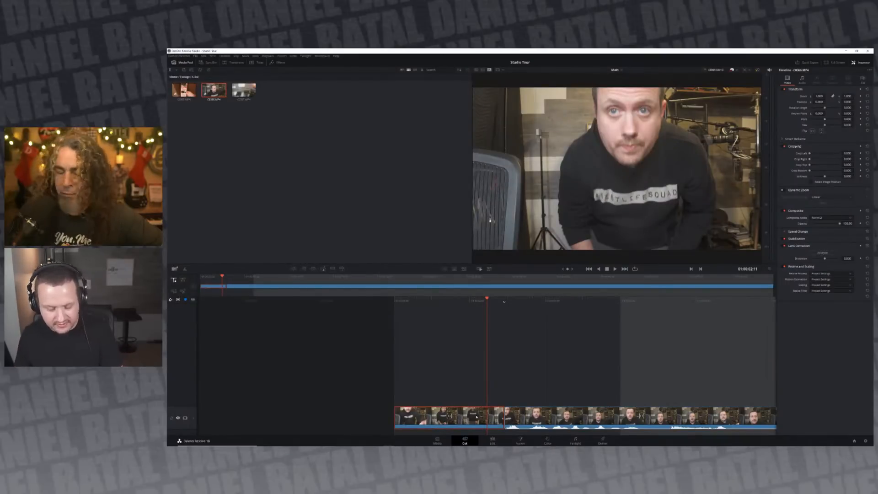
key("Delete")
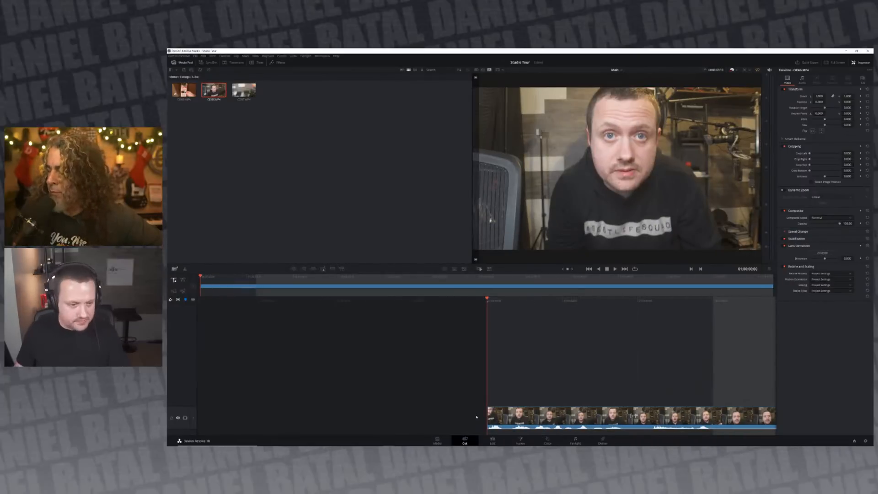
Split the clip at 01:00:03:14, play on to the next spoken words, and cut out the pause between the two points.
key("space")
key("space")
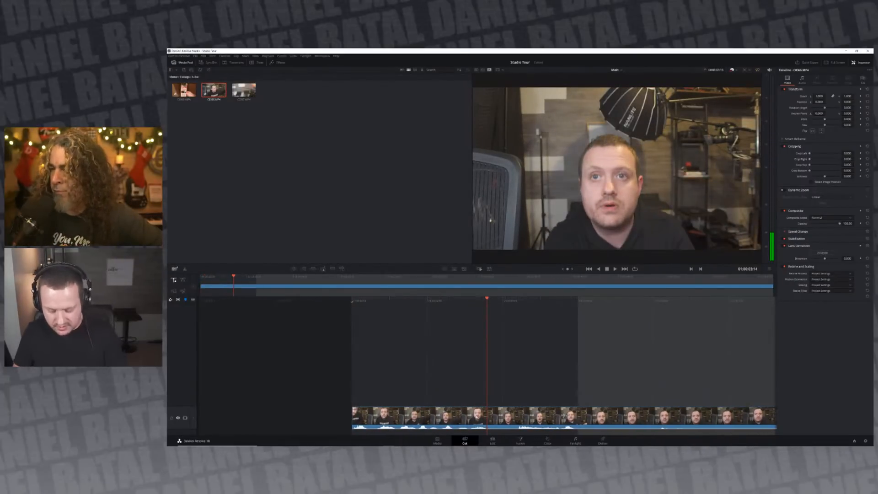
key("ctrl+b")
key("space")
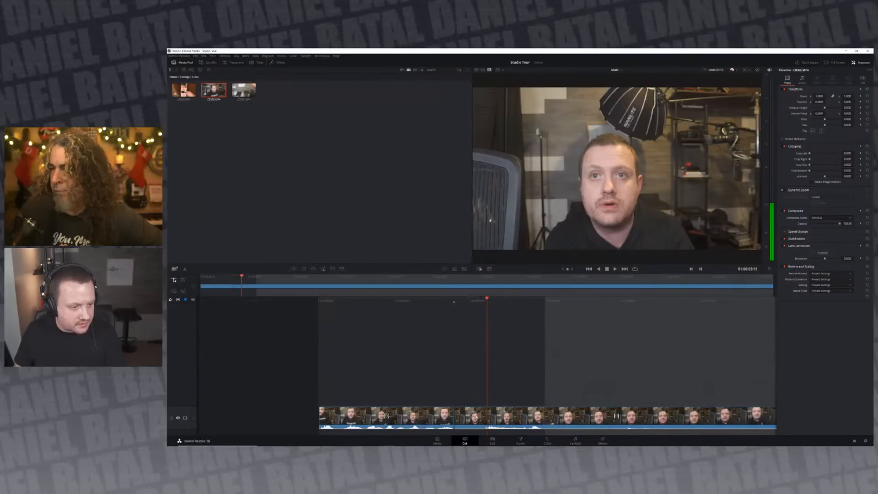
key("space")
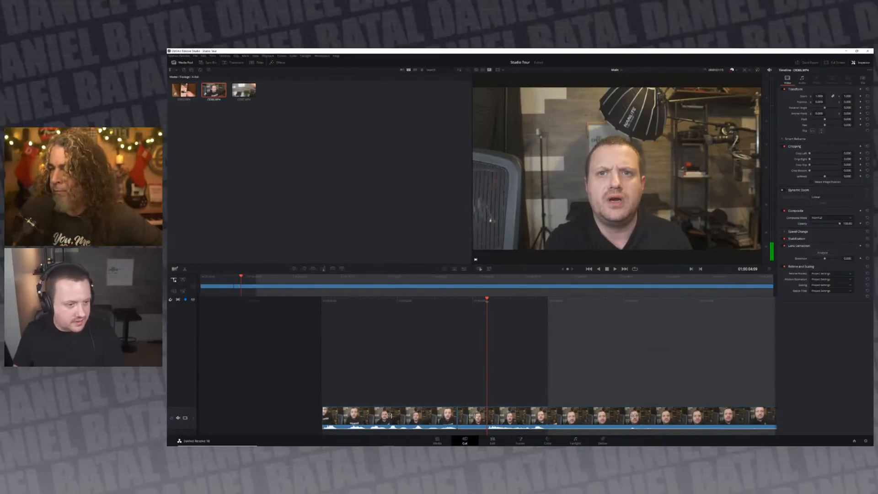
key("Up")
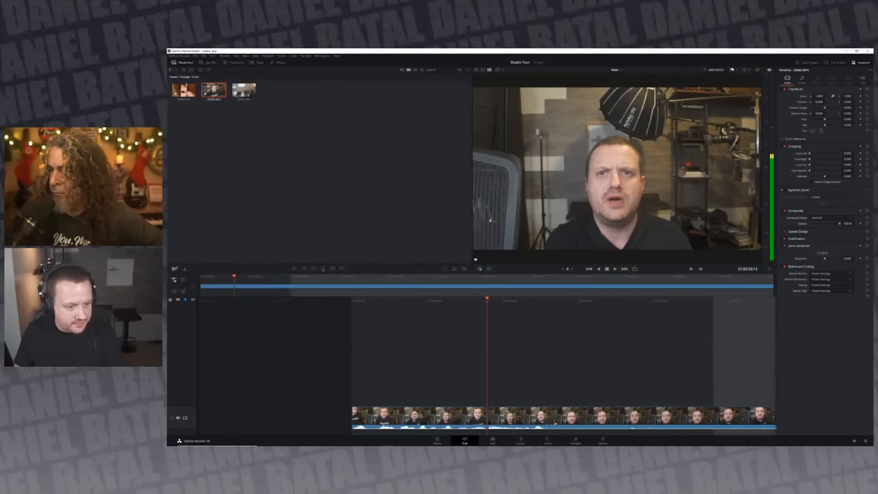
Play on to 01:00:05:03, split the clip there, and remove the unwanted section that follows the cut.
key("space")
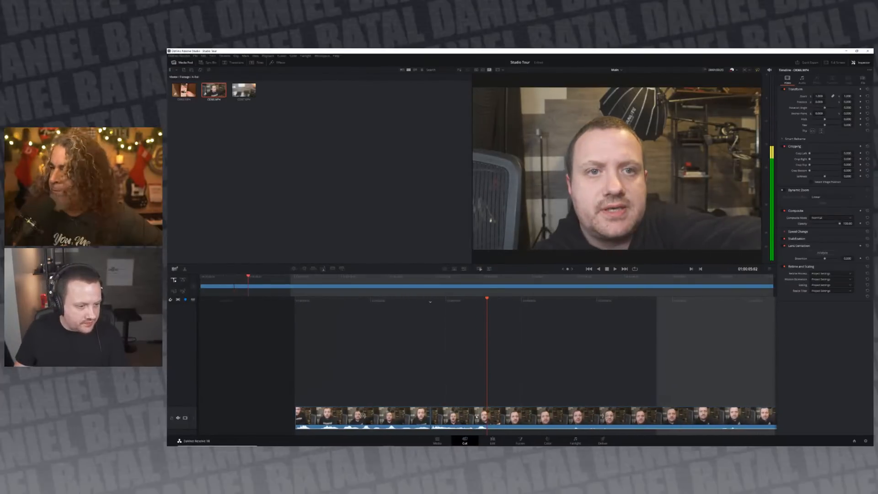
key("space")
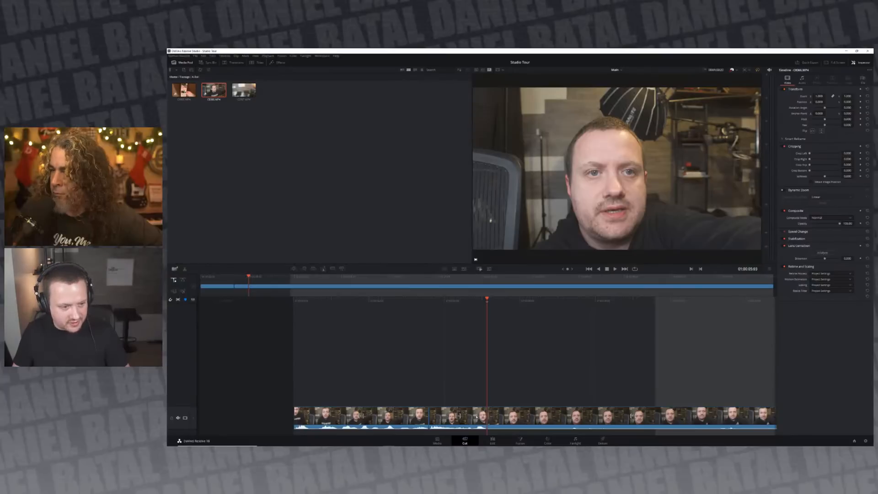
mouse_move(488, 417)
left_mouse_down()
mouse_move(836, 417)
mouse_move(476, 416)
left_mouse_up()
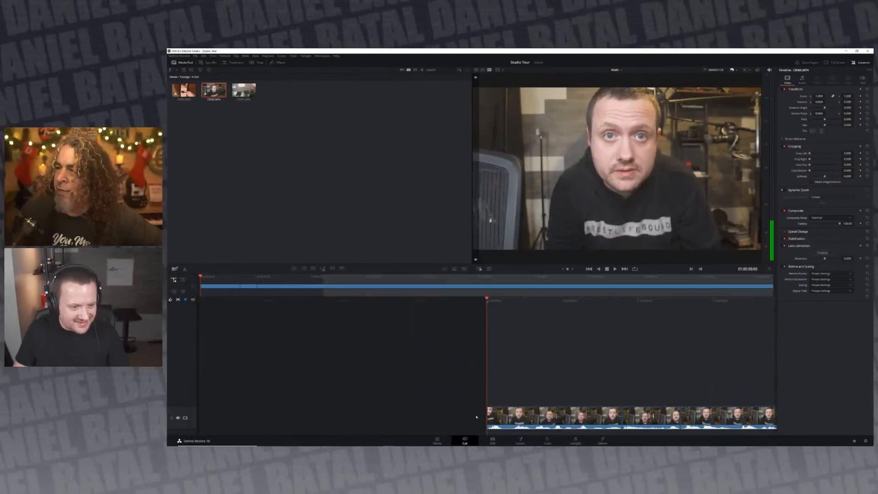
Play the edit, split the clip near 01:00:29:07, and ripple-trim about 10 frames off the start of the section after the cut.
key("space")
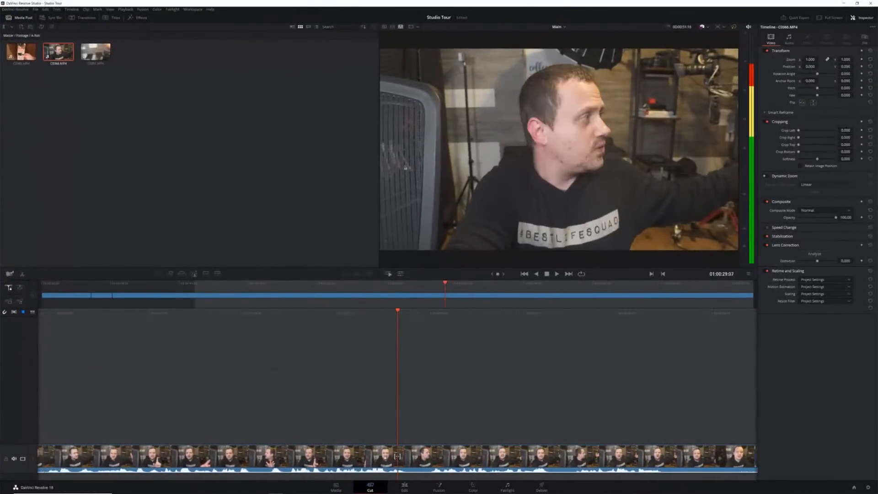
left_click(581, 455)
left_click(607, 347)
left_click_drag(399, 457, 419, 457)
key("space")
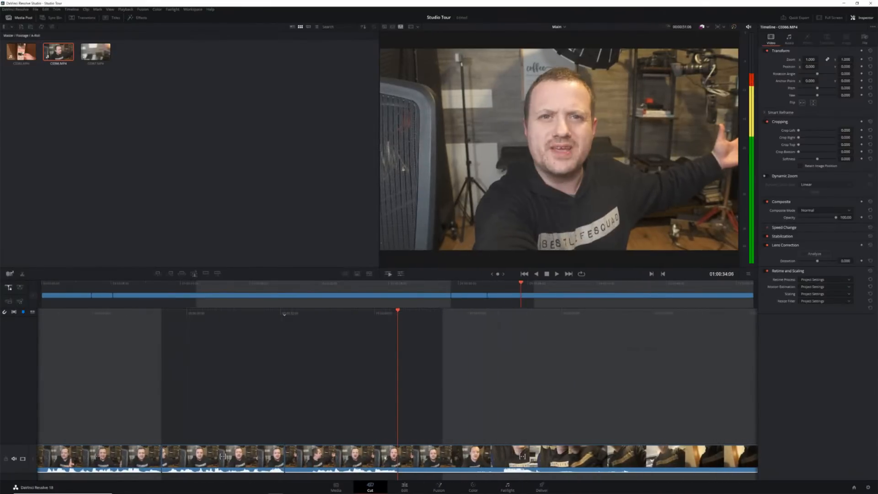
Play back to the end of the last usable words and delete all footage after 01:00:34:01.
key("space")
key("j")
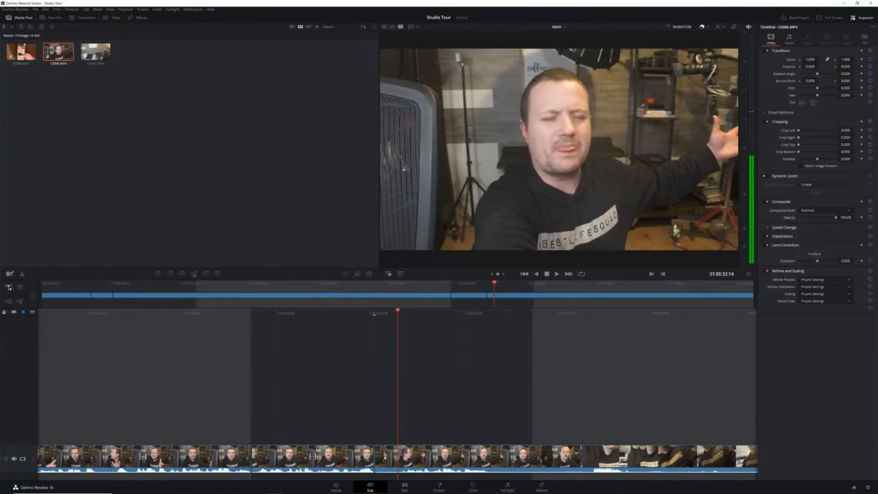
mouse_move(384, 457)
left_mouse_down()
mouse_move(407, 457)
mouse_move(384, 457)
left_mouse_up()
key("space")
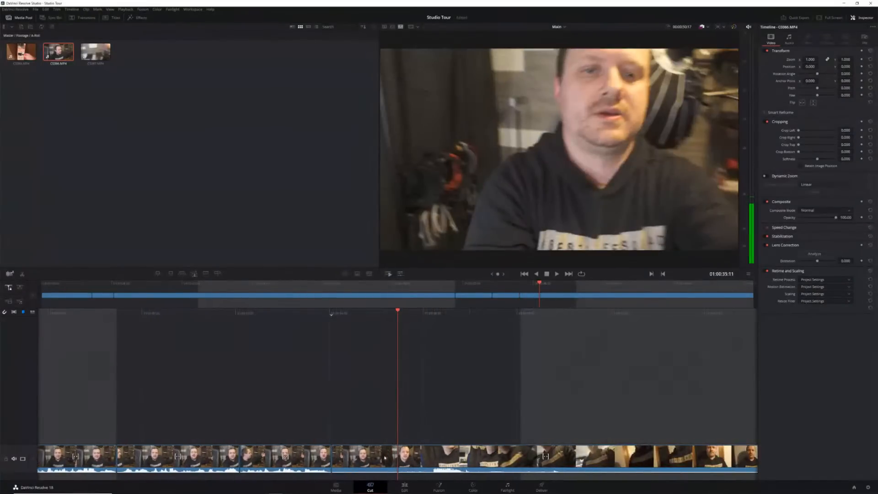
key("Delete")
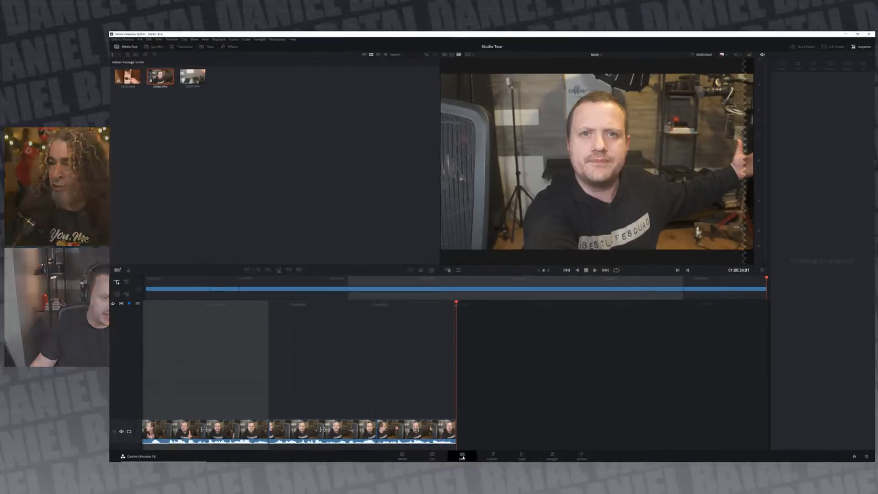
Switch to the Edit page and move the final clip later on the timeline, leaving a gap before it.
left_click(492, 441)
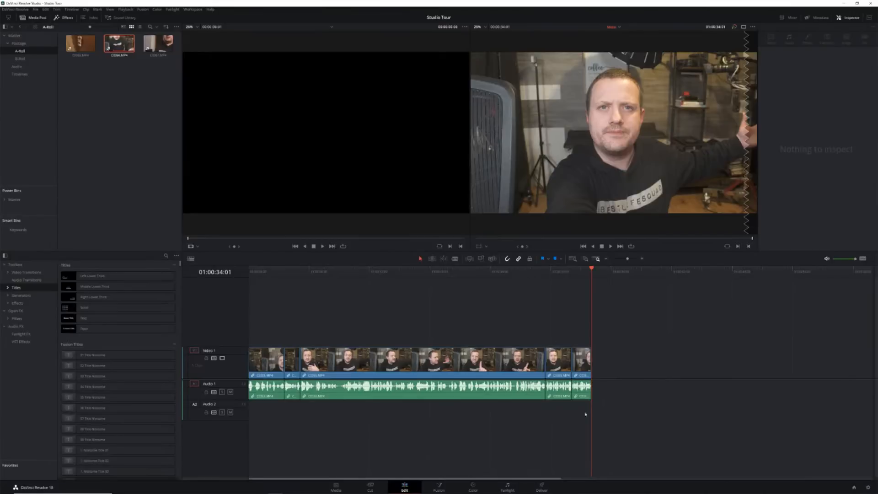
left_click_drag(582, 396, 606, 363)
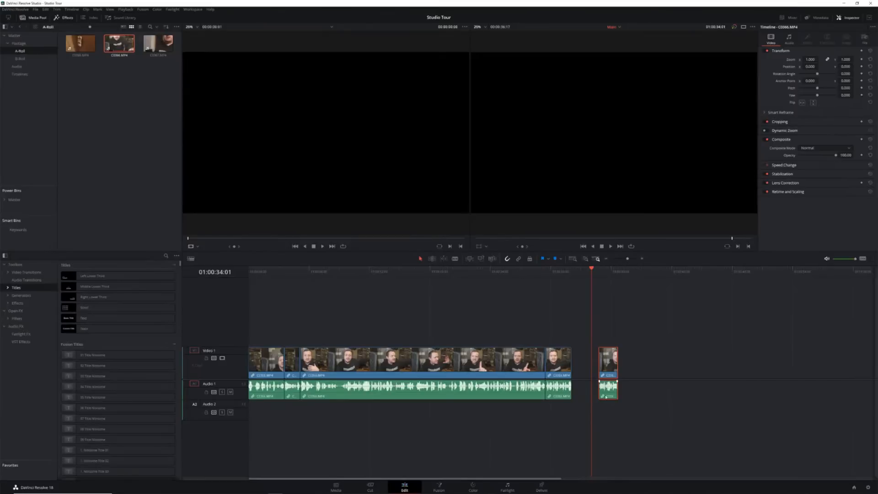
left_click_drag(606, 396, 624, 388)
Move only the audio of the final clip, the long third clip and the first clip down to Audio 2.
left_click(609, 402)
left_click(618, 398)
left_click_drag(619, 399, 627, 421)
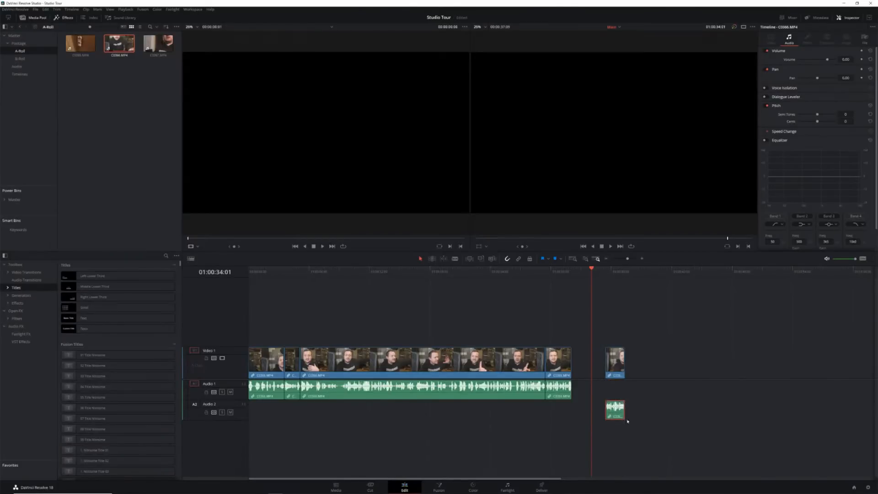
left_click_drag(517, 399, 520, 419)
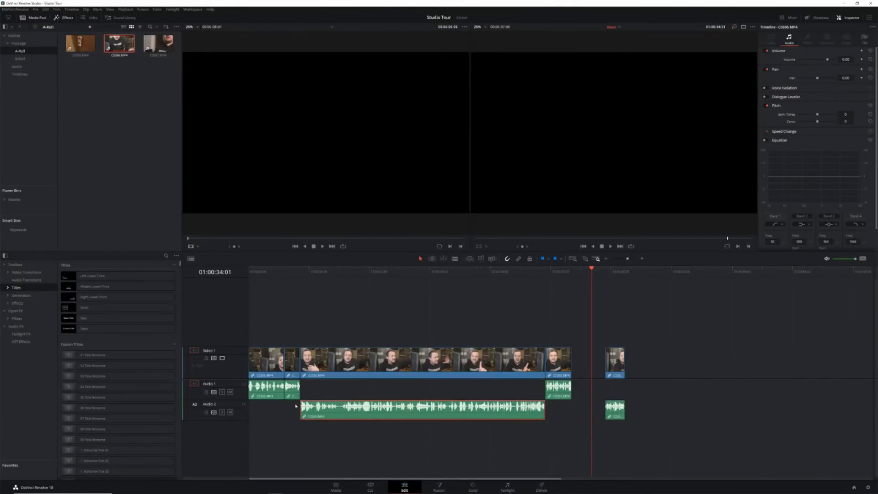
left_click_drag(271, 399, 271, 420)
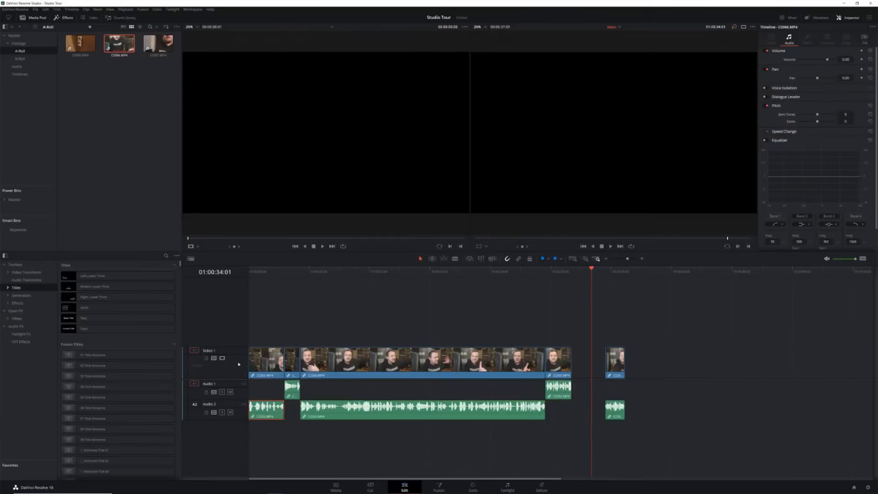
Place the playhead at 01:00:03:11 and shift the second clip earlier to start there, overlapping the end of the first clip.
left_click(273, 271)
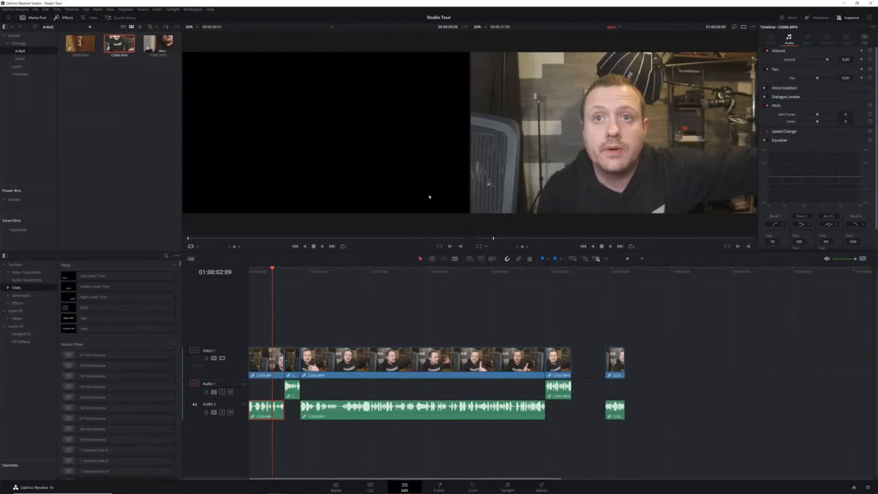
key("ctrl+equal")
key("ctrl+equal")
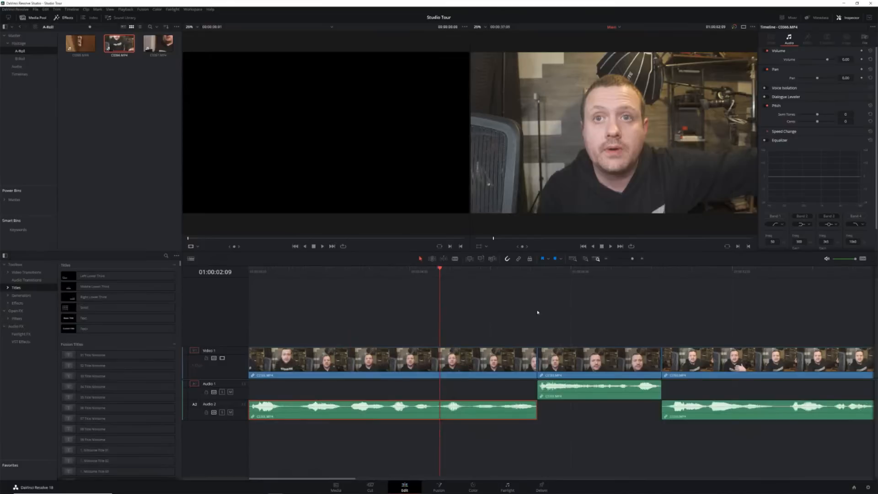
left_click_drag(434, 272, 527, 290)
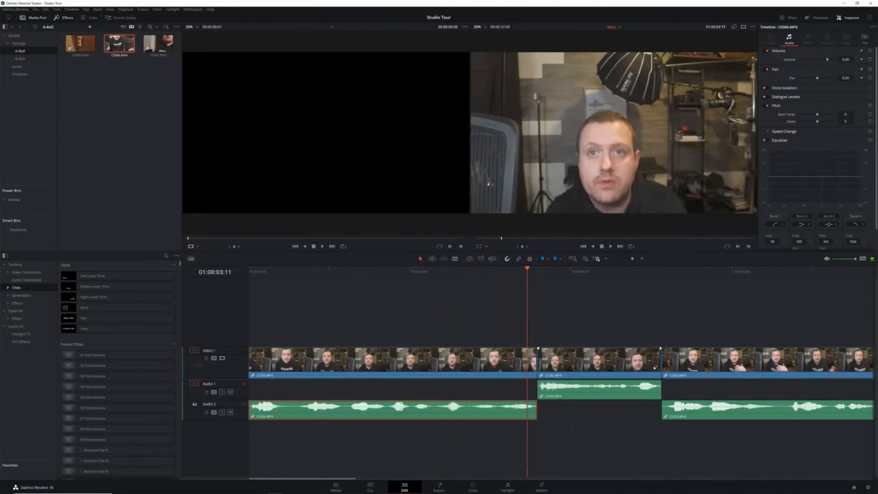
left_click_drag(584, 362, 575, 361)
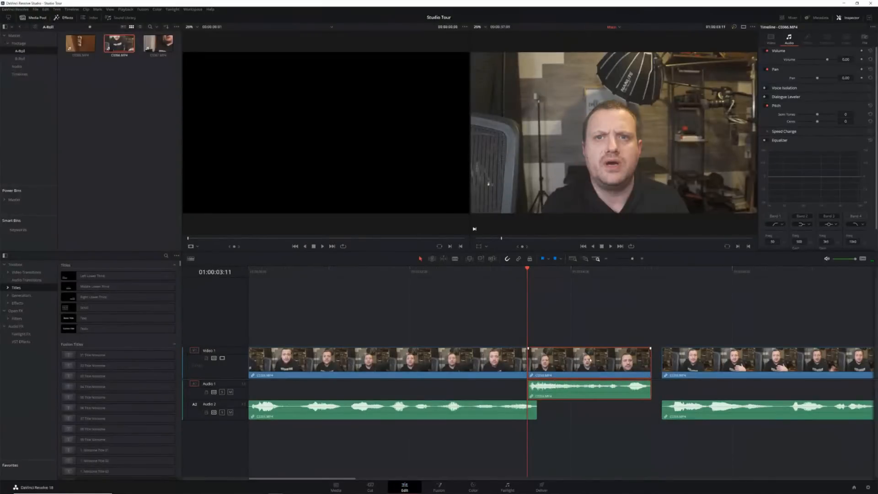
left_click(577, 436)
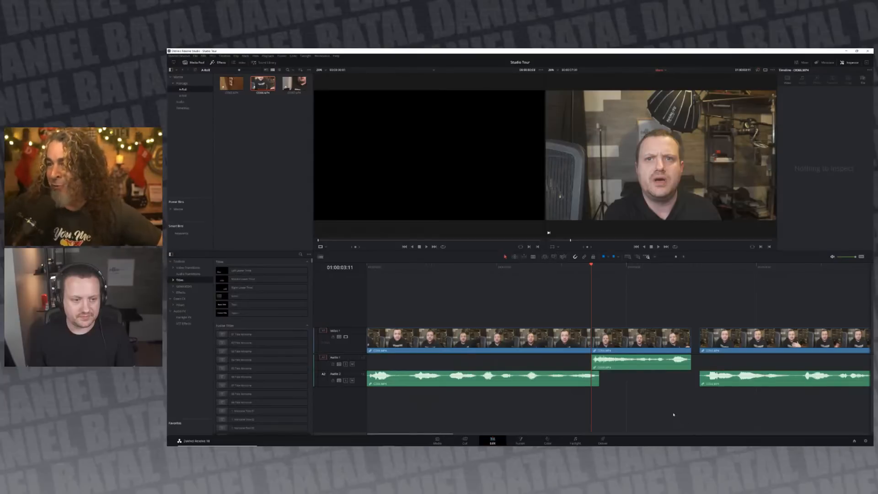
Move the third clip and its audio earlier to close the gap after the second clip.
mouse_move(657, 444)
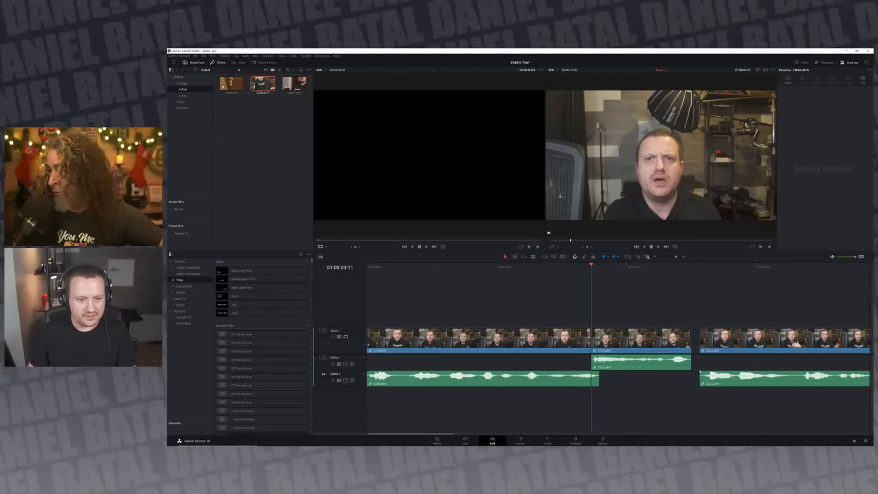
left_click(715, 336)
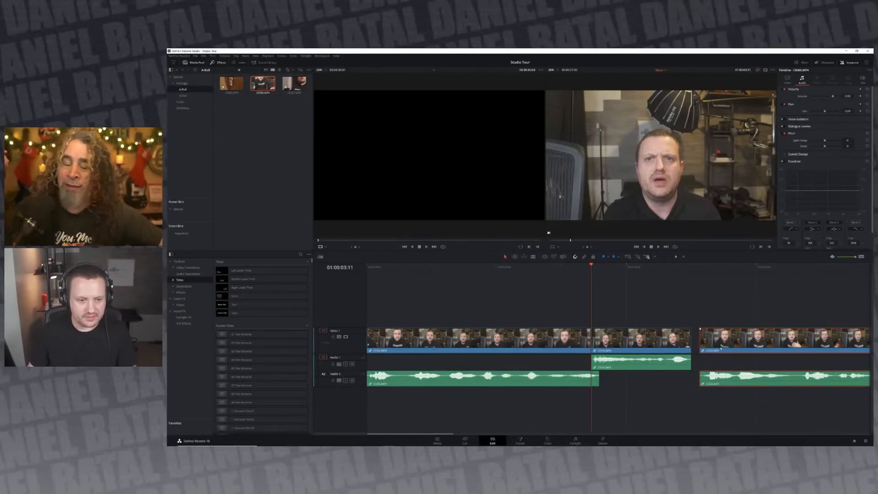
left_click_drag(721, 348, 713, 348)
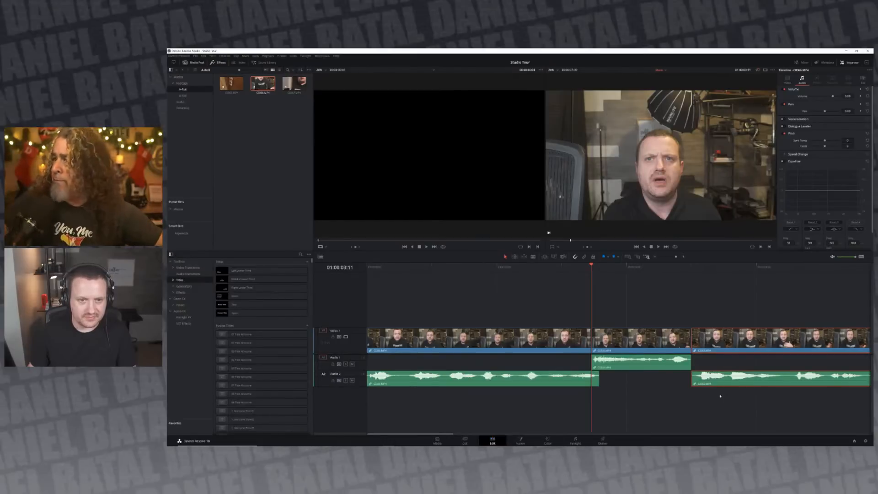
Examine how the staggered audio clips on Audio 1 and Audio 2 line up with the video cuts.
scroll(718, 393, "right", 5)
scroll(711, 389, "right", 3)
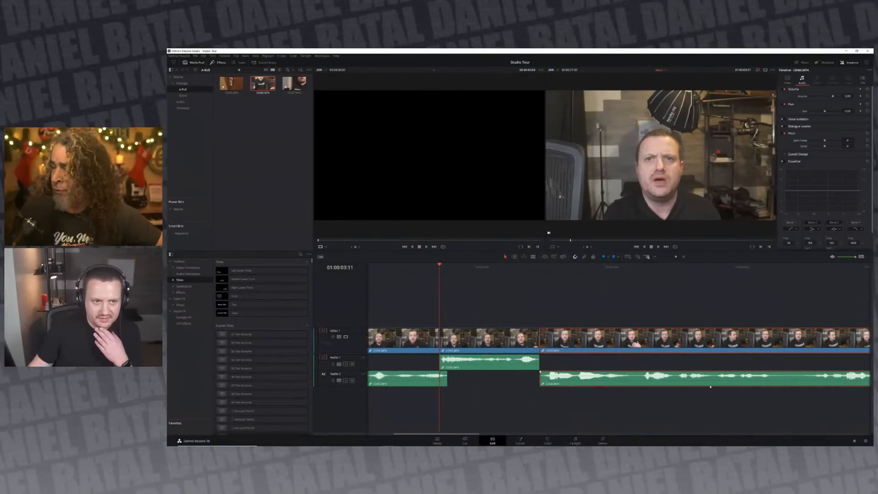
scroll(710, 386, "left", 8)
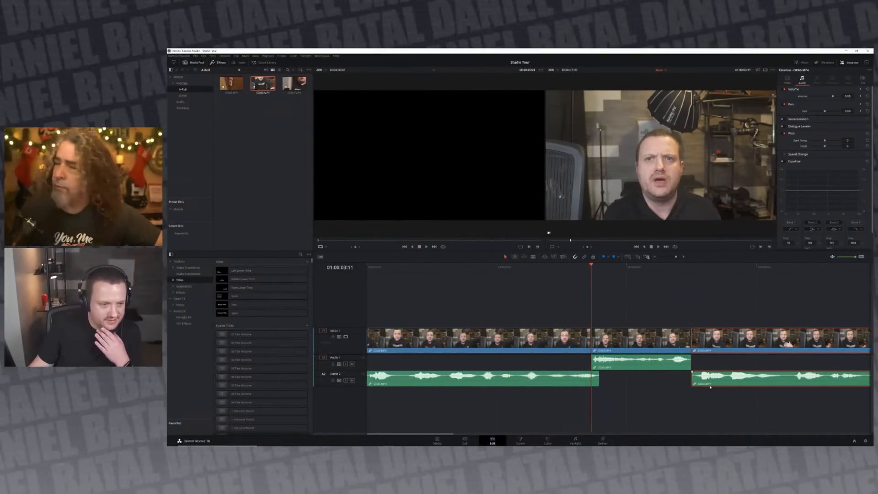
scroll(710, 387, "right", 4)
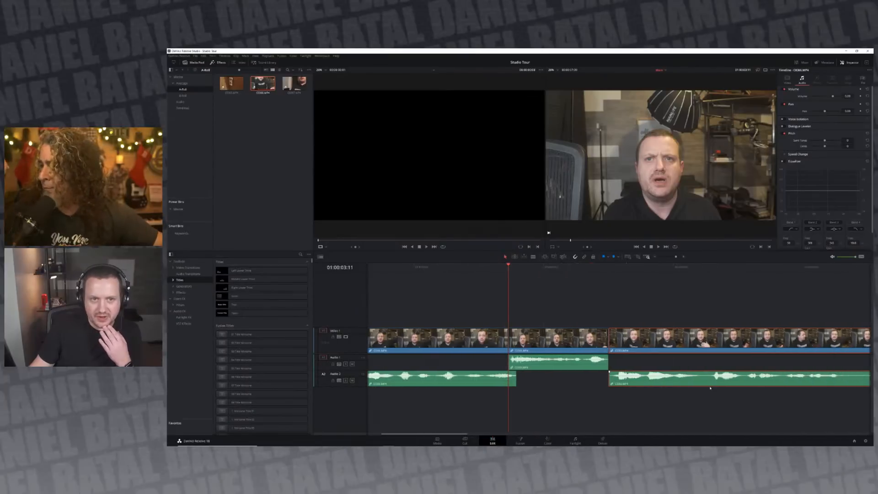
scroll(710, 388, "left", 4)
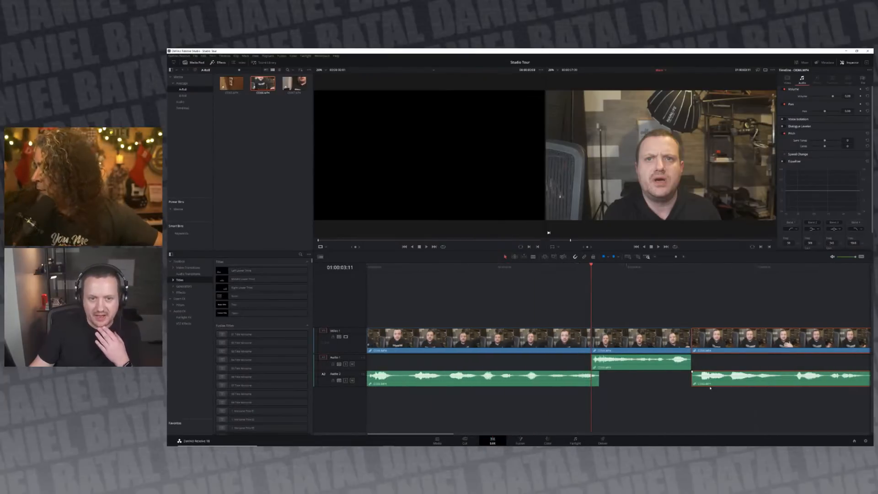
left_click(693, 407)
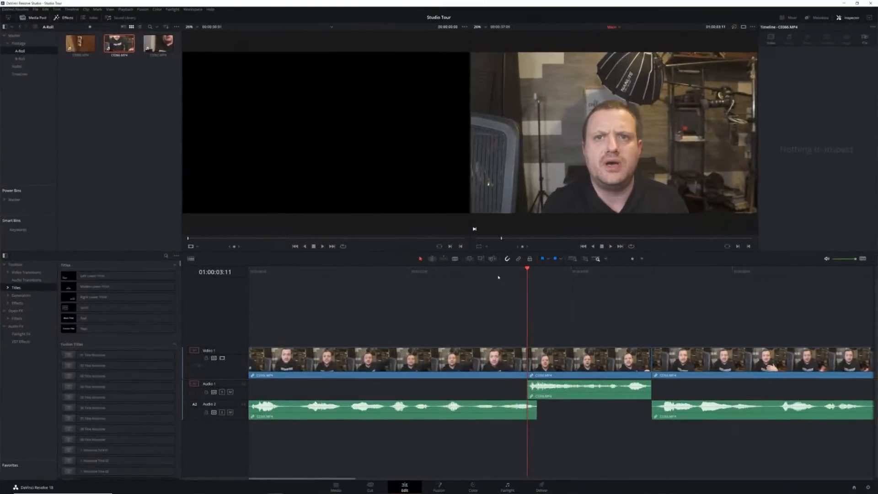
scroll(459, 306, "right", 5)
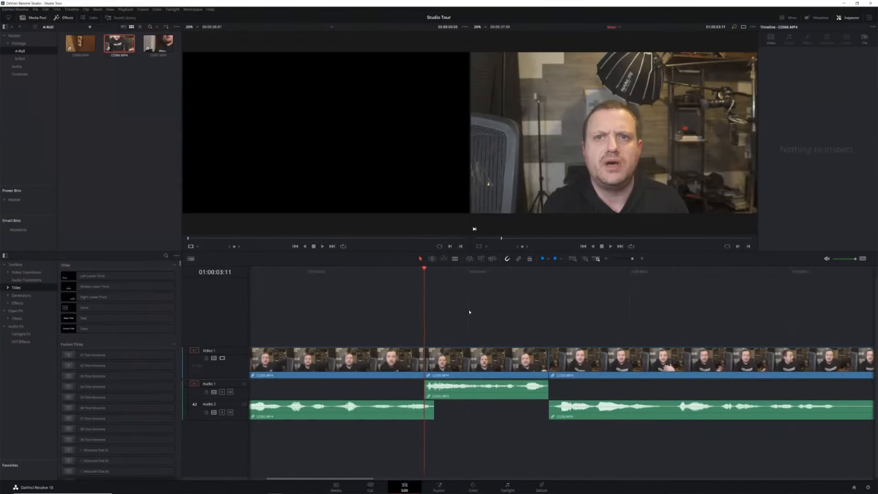
scroll(479, 319, "left", 5)
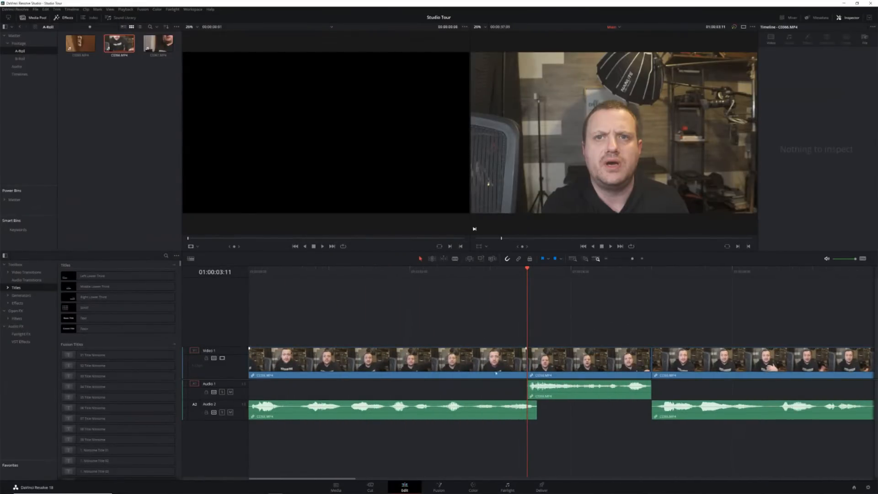
Move only the second clip's video up to a new Video 2 track and bring it back down to Video 1.
left_click(491, 419)
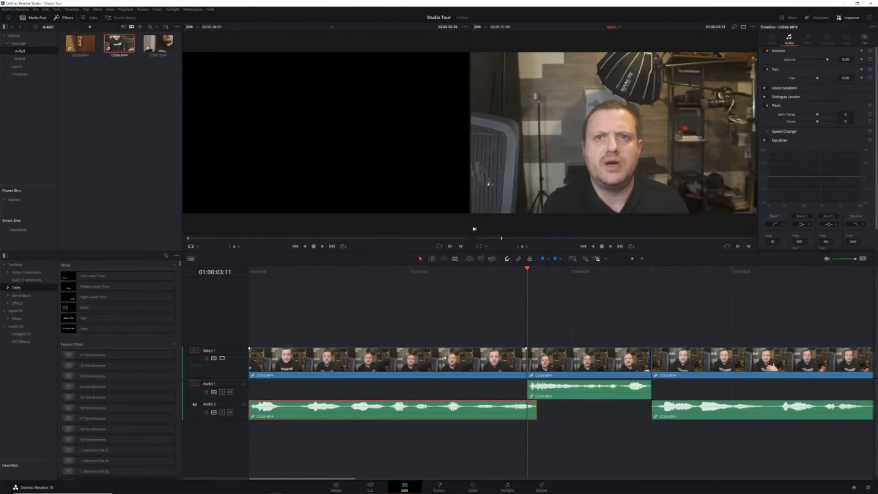
left_click(444, 357)
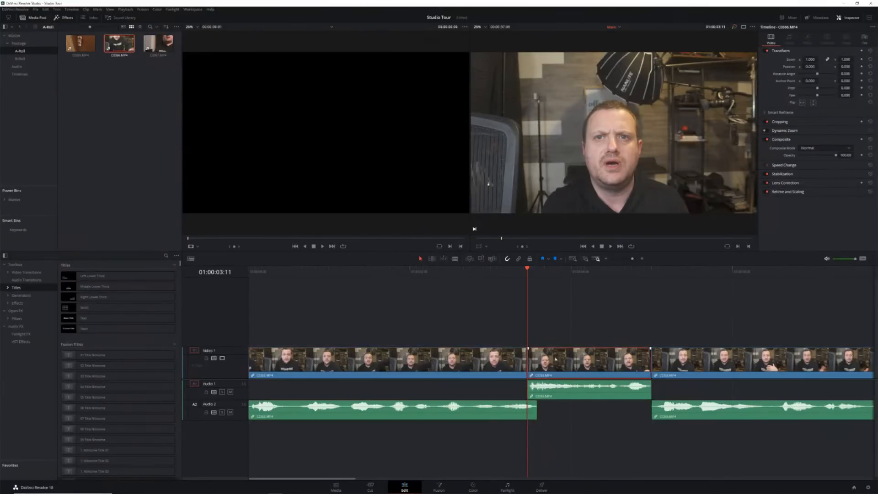
left_click_drag(556, 359, 542, 341)
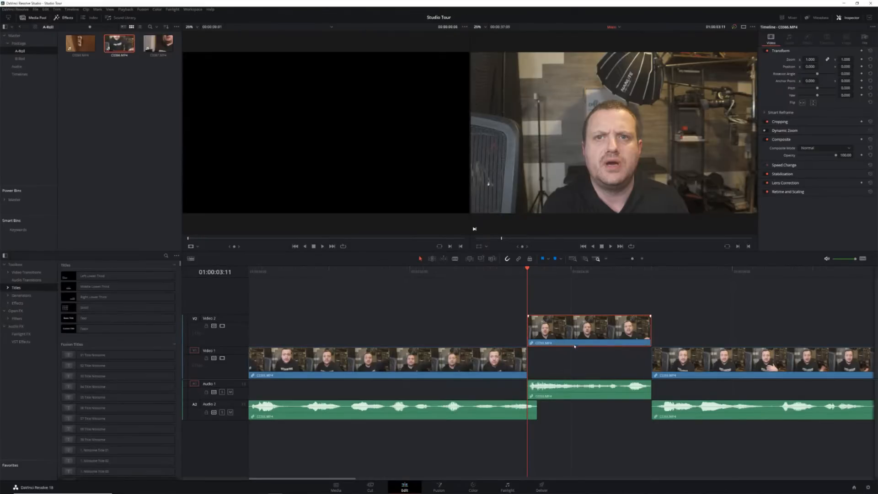
left_click_drag(575, 346, 574, 378)
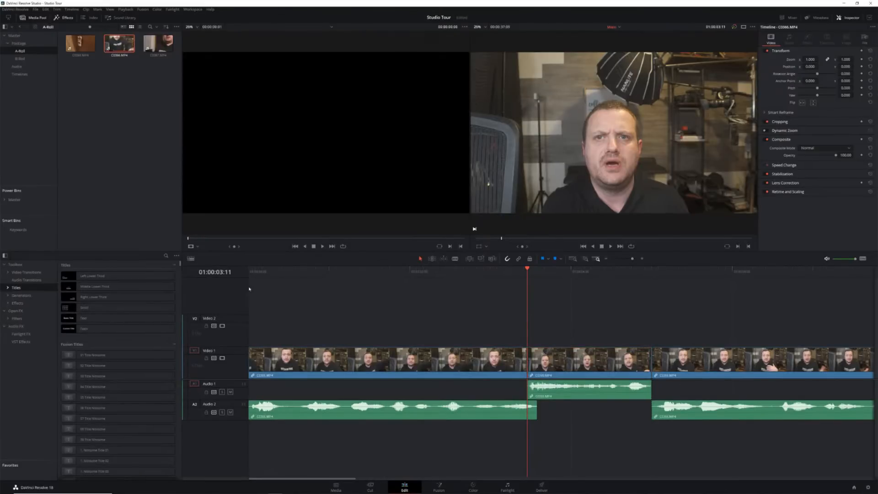
Add one video track above Video 2, three more above Video 3, and two stereo audio tracks below Audio 2.
right_click(224, 320)
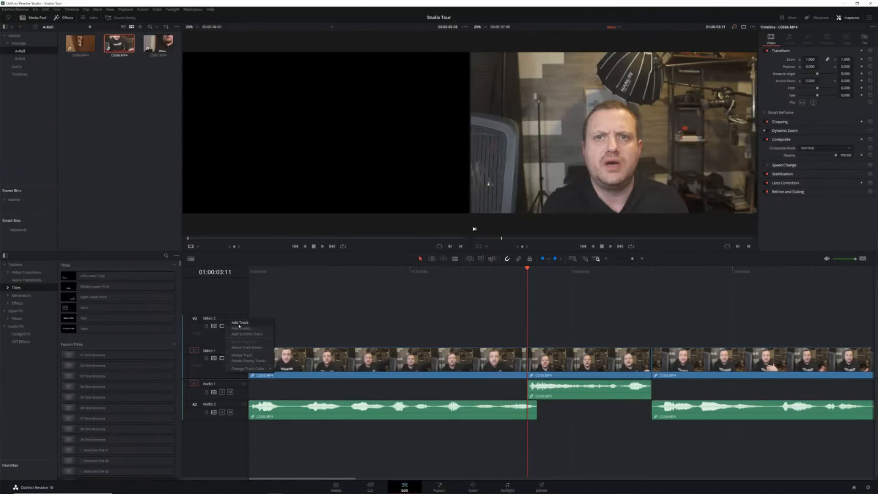
left_click(239, 323)
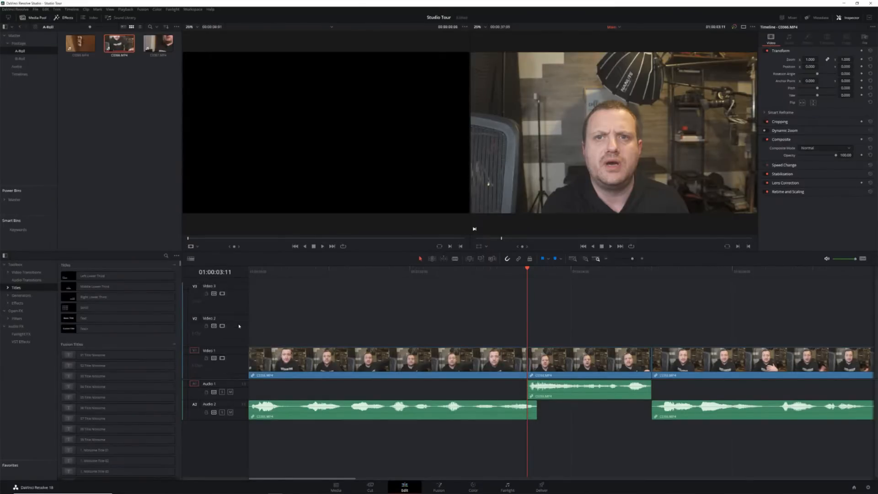
right_click(223, 287)
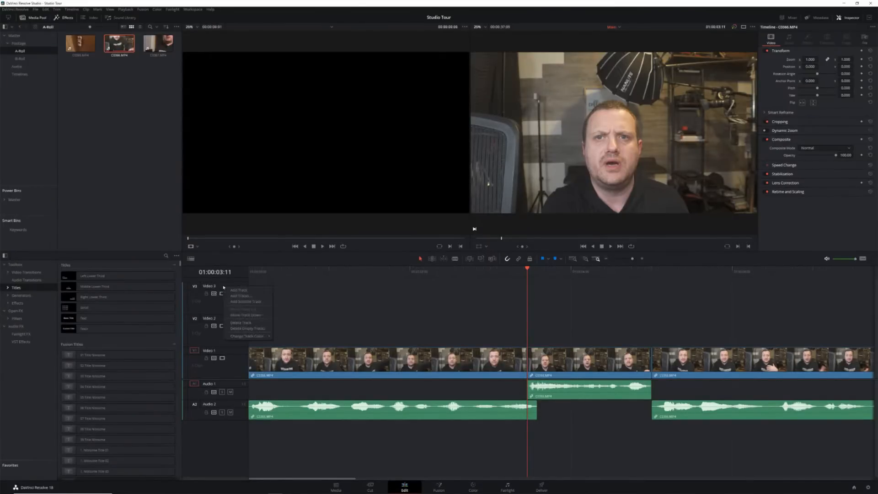
left_click(241, 296)
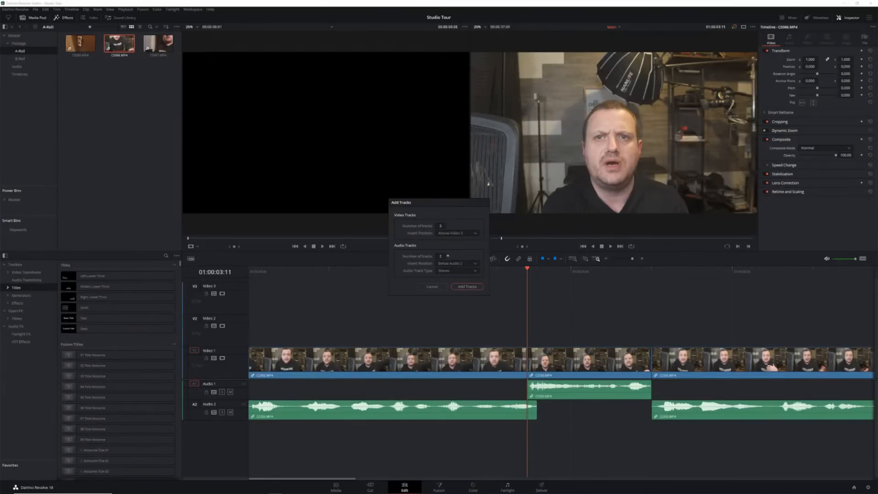
left_click_drag(441, 256, 537, 257)
left_click(446, 271)
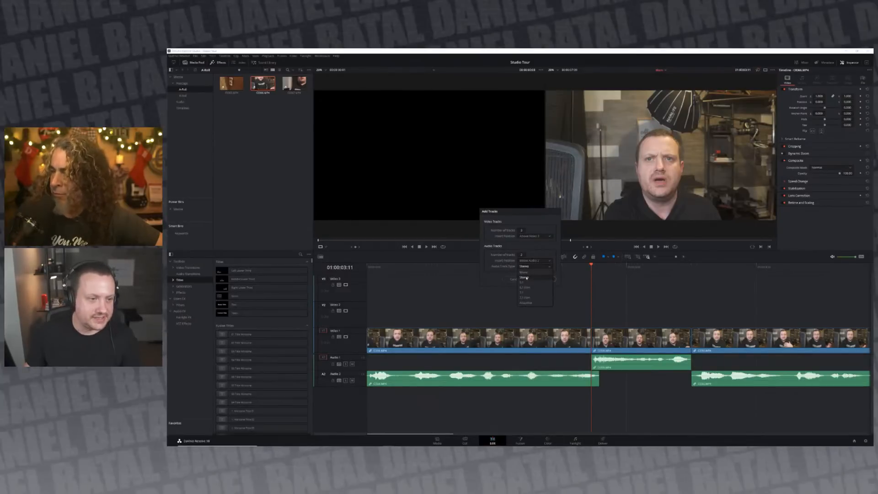
left_click(527, 278)
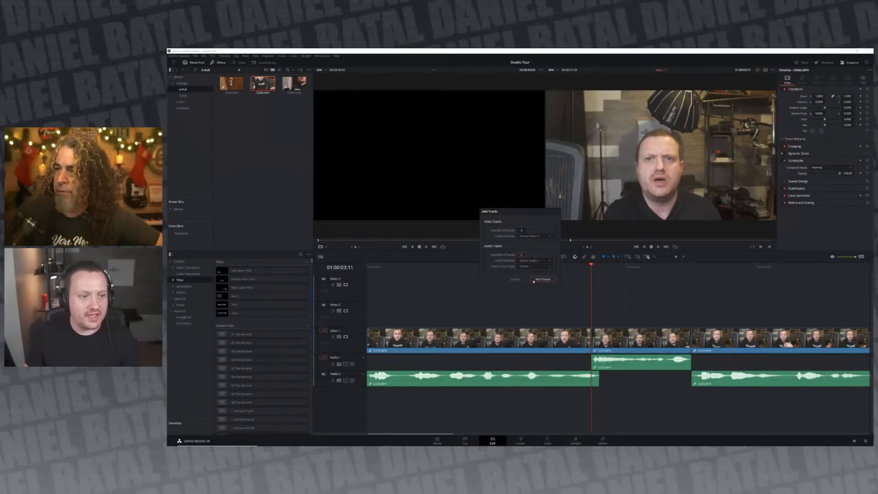
left_click(543, 279)
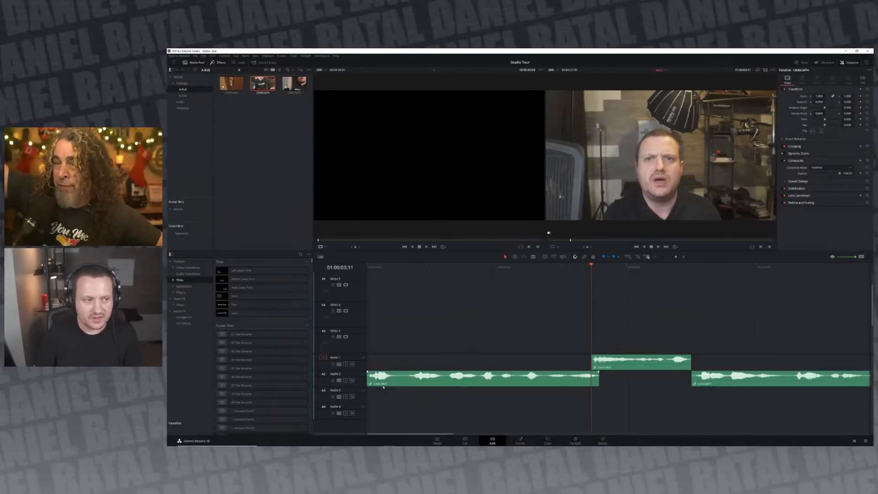
scroll(369, 317, "up", 1)
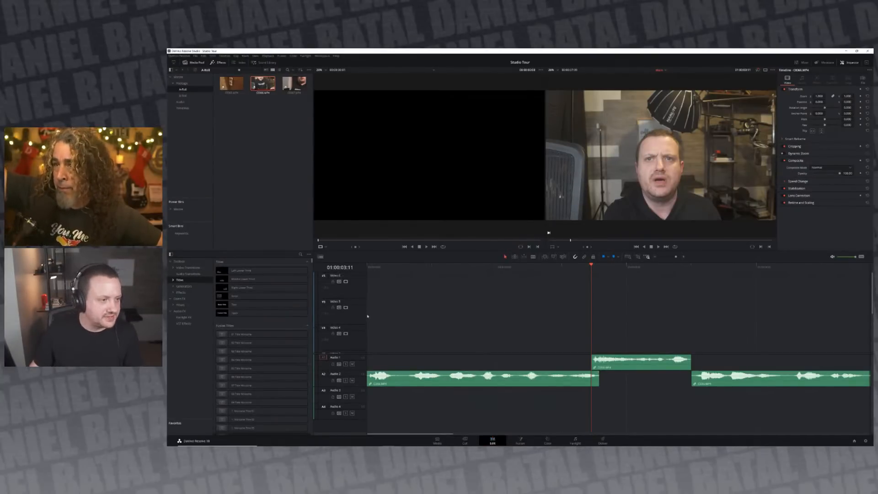
Examine the stack of video tracks from Video 1 up to the highest empty track on the timeline.
scroll(359, 303, "down", 3)
scroll(359, 304, "up", 3)
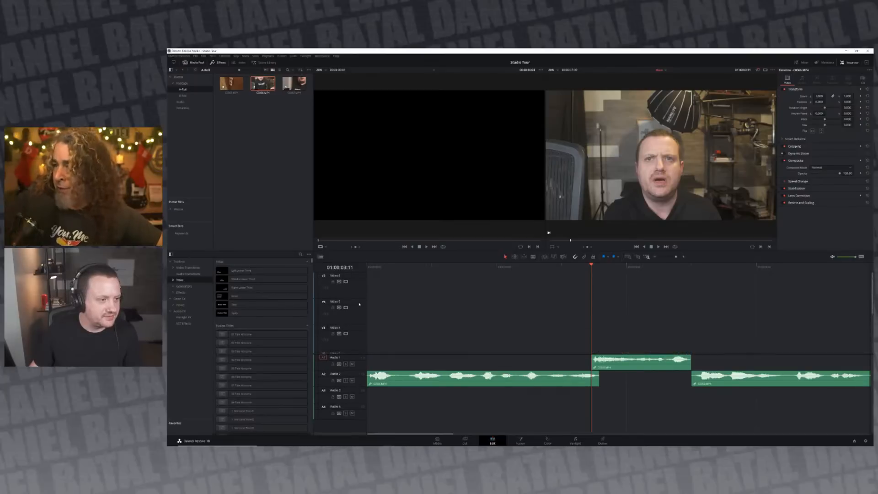
scroll(359, 305, "down", 3)
scroll(359, 305, "up", 3)
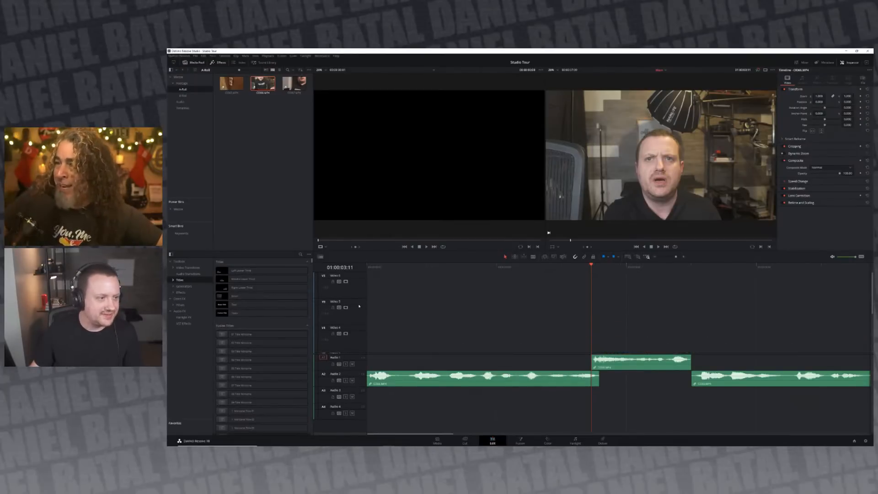
scroll(359, 306, "down", 3)
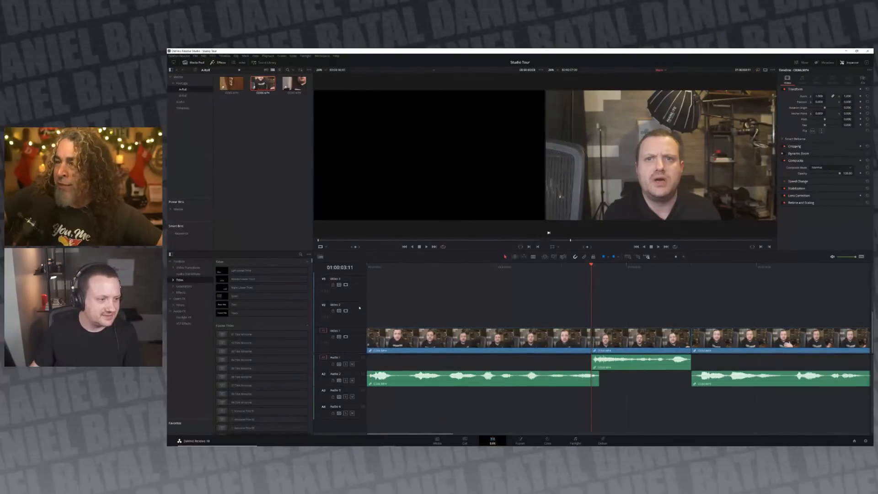
scroll(360, 308, "up", 3)
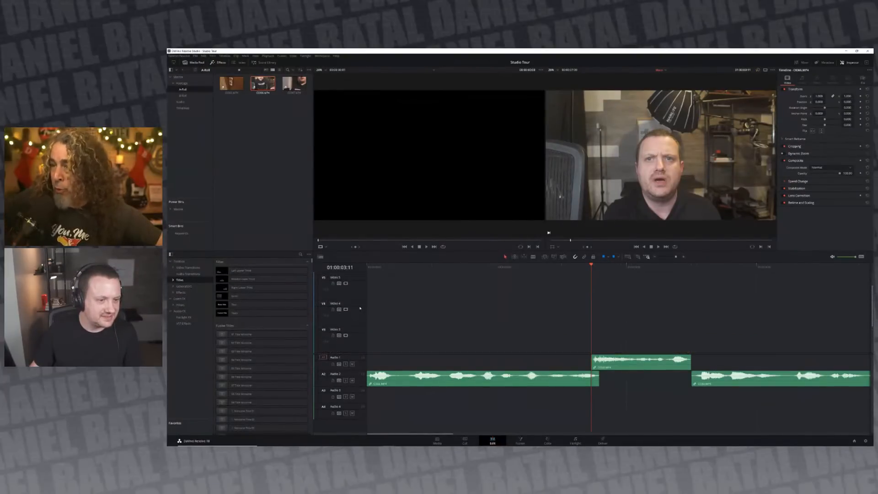
scroll(360, 309, "down", 3)
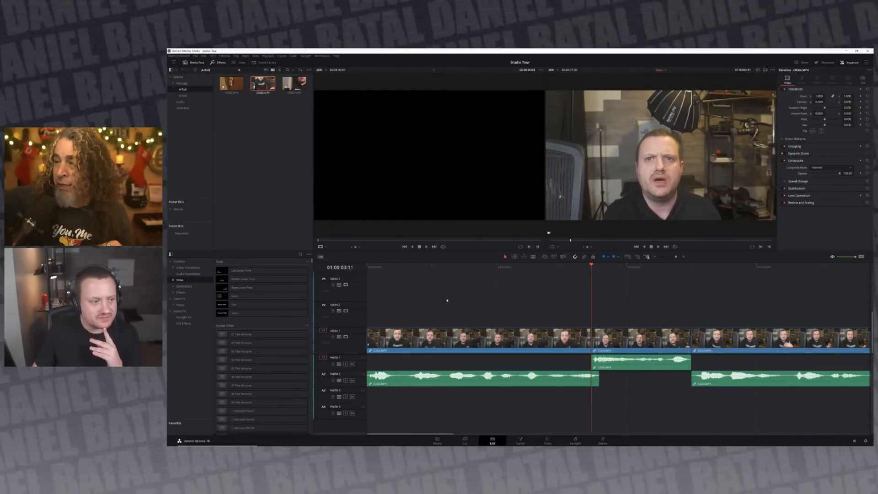
scroll(434, 310, "down", 4)
scroll(433, 310, "up", 4)
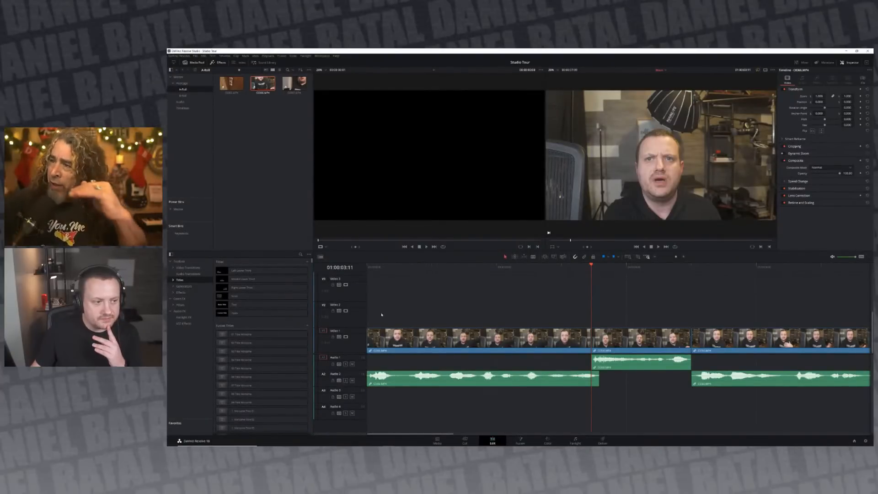
scroll(404, 311, "down", 3)
scroll(404, 311, "up", 3)
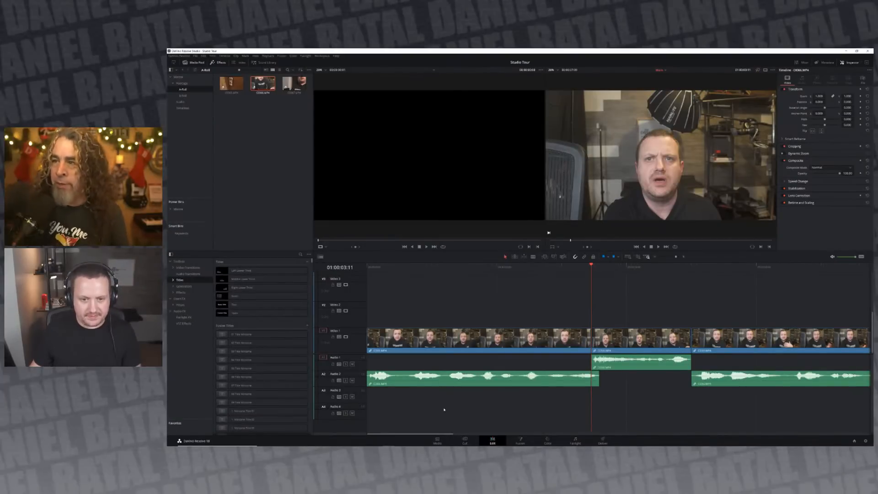
scroll(475, 305, "up", 3)
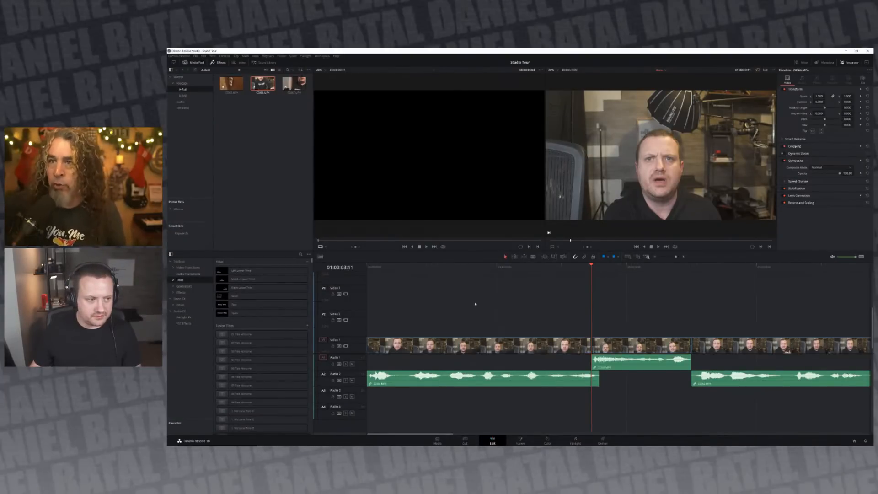
scroll(474, 306, "down", 3)
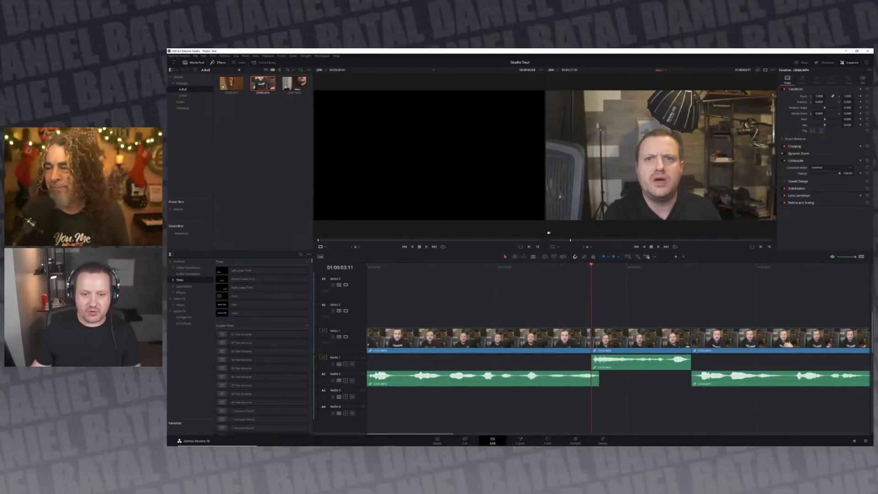
left_click_drag(872, 317, 872, 341)
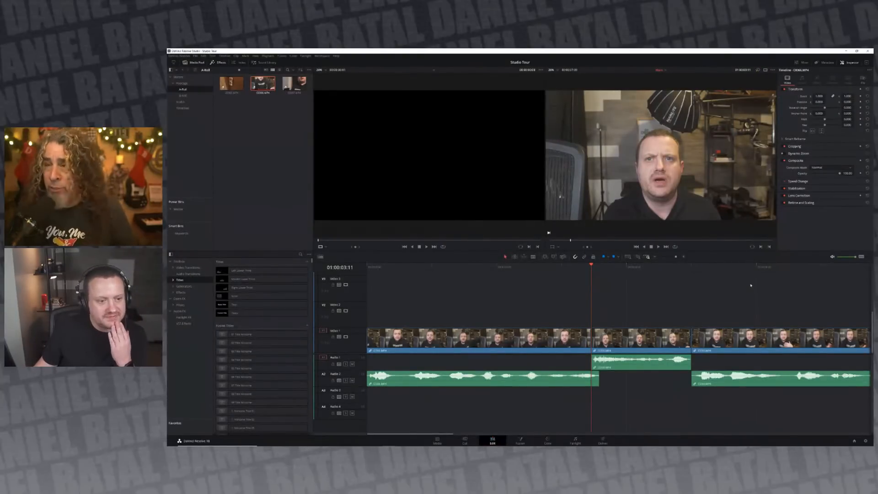
Add an 8 frame Cross Dissolve at the Video 1 cut between the second and third clips.
scroll(722, 306, "right", 2)
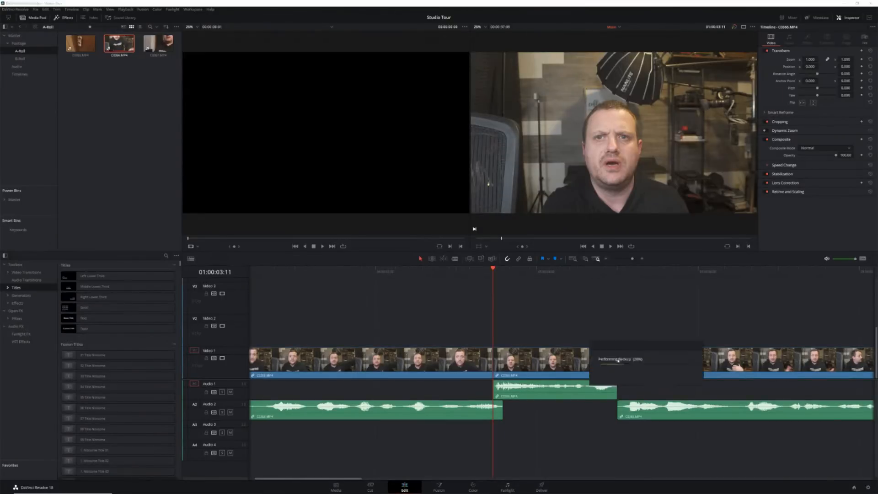
left_click(617, 359)
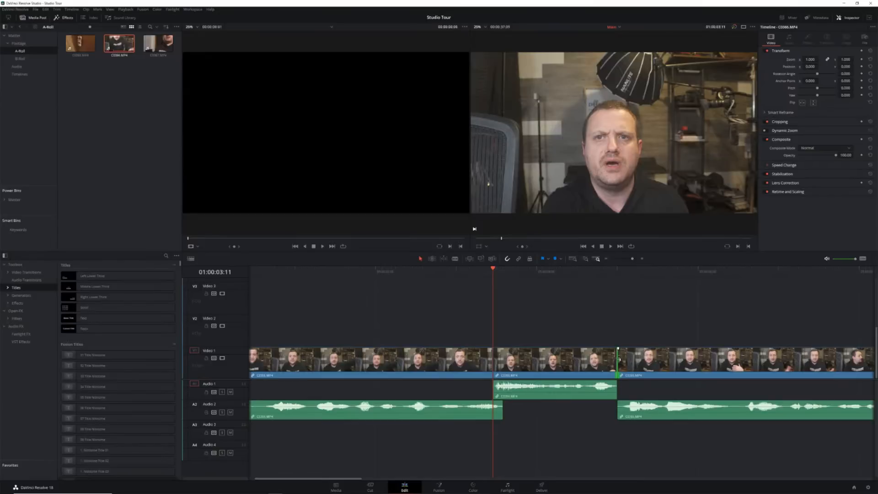
right_click(617, 360)
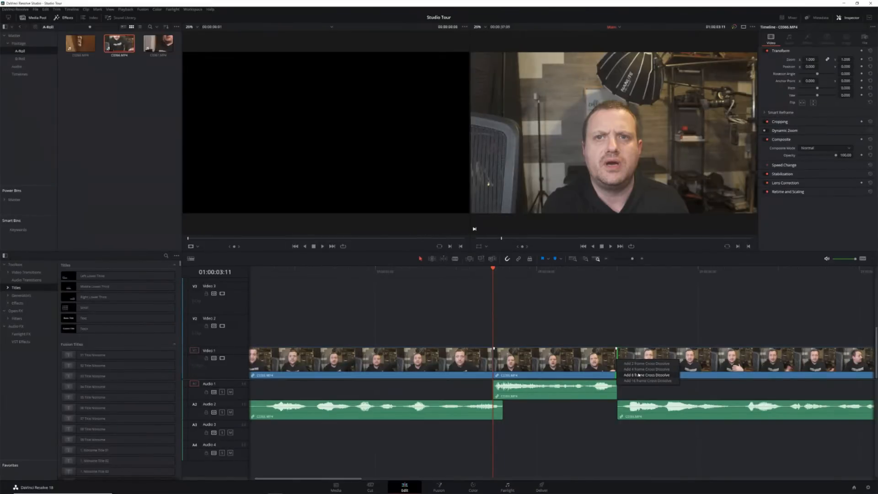
left_click(638, 375)
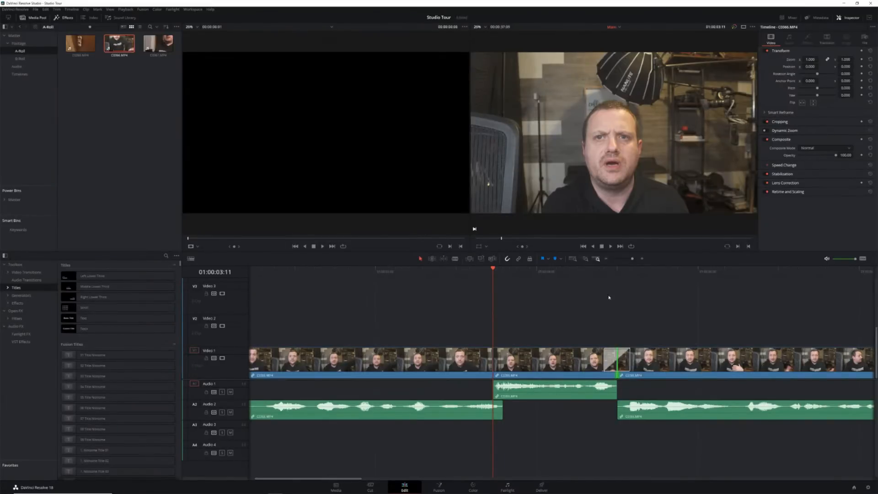
Play through the cross dissolve between the second and third clips, and shorten the transition to 4 frames.
left_click(591, 273)
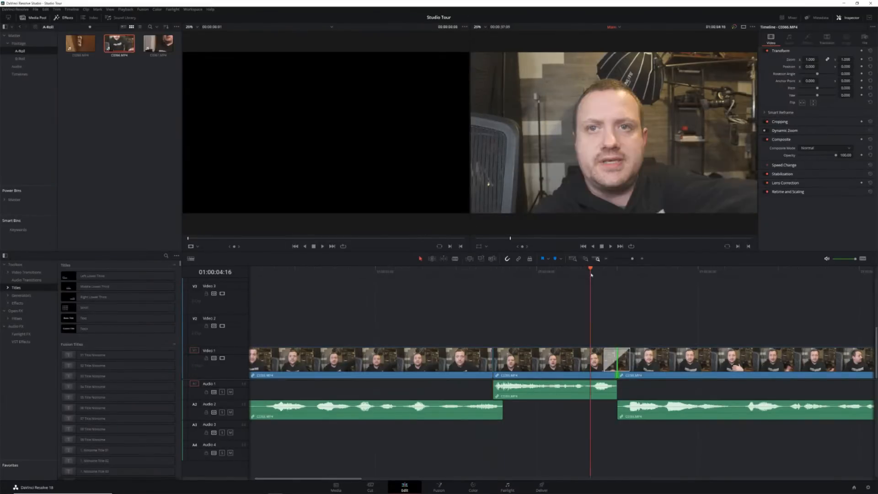
key("space")
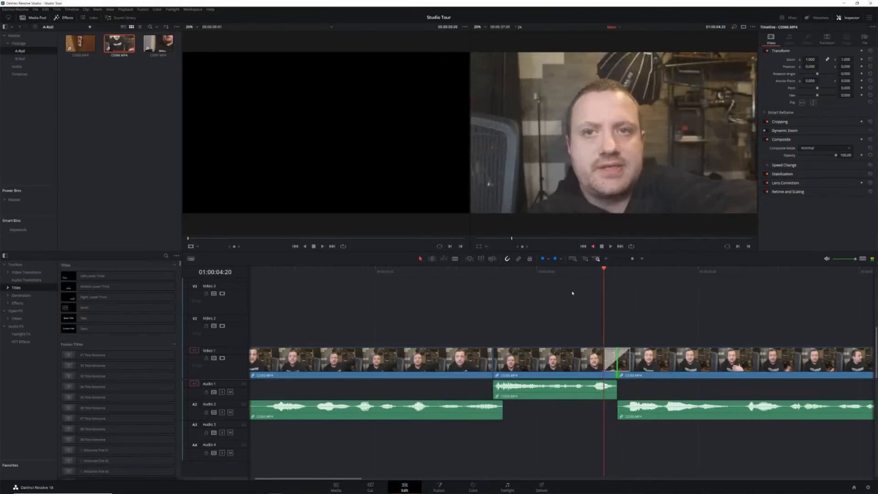
key("k")
key("space")
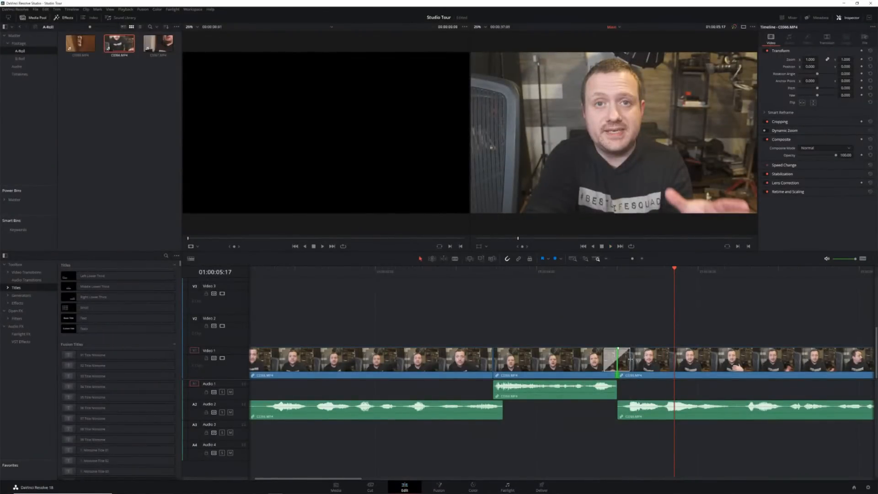
mouse_move(630, 359)
left_mouse_down()
mouse_move(719, 366)
mouse_move(632, 365)
mouse_move(621, 355)
left_mouse_up()
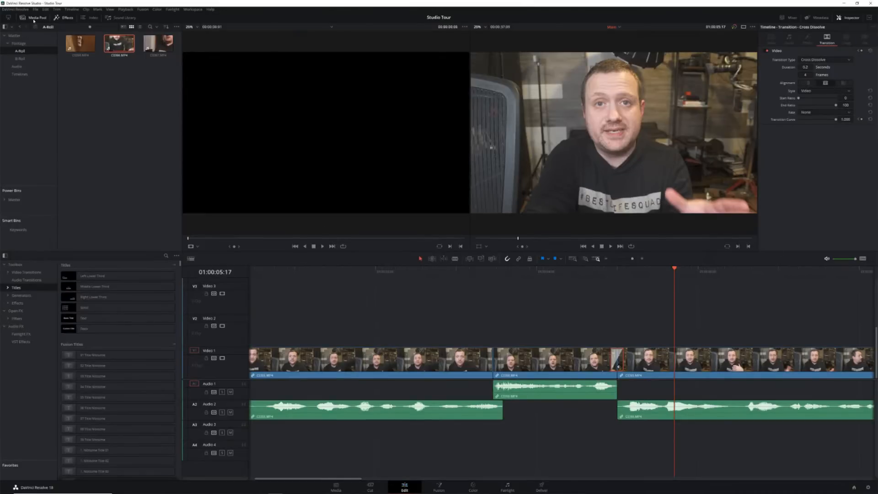
Hide the Media Pool and browse the Video Transitions category of the effects library.
left_click(33, 20)
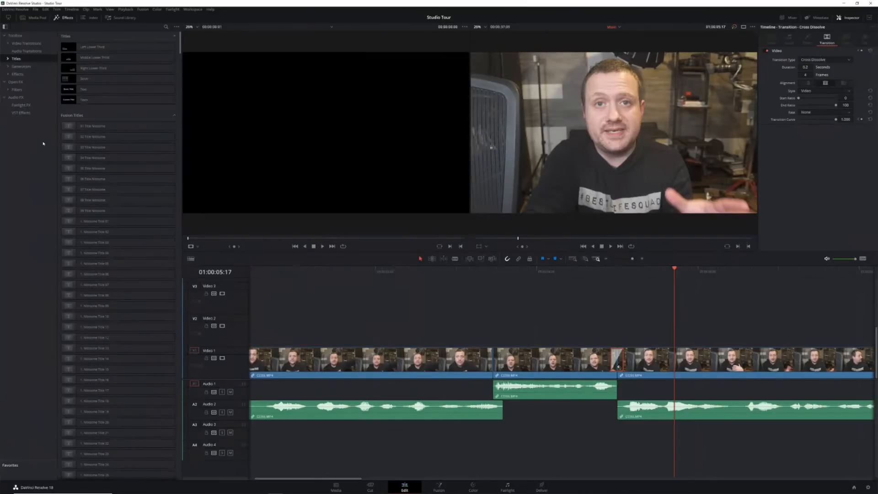
left_click(14, 43)
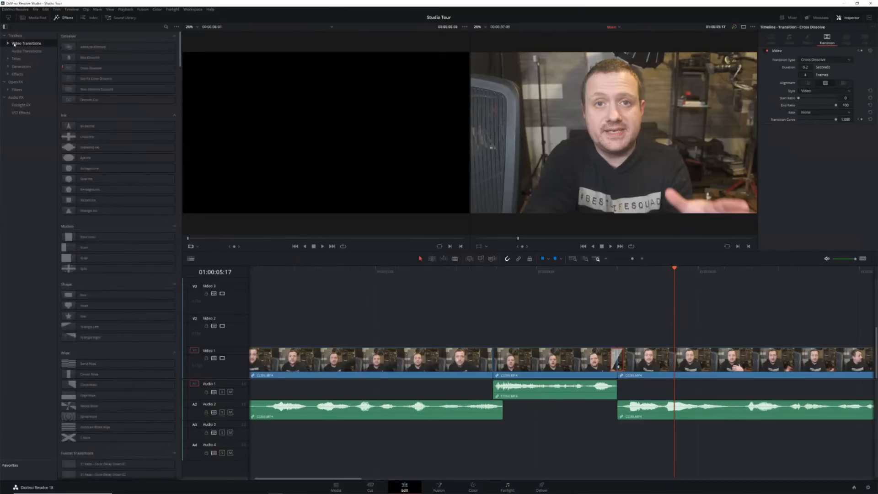
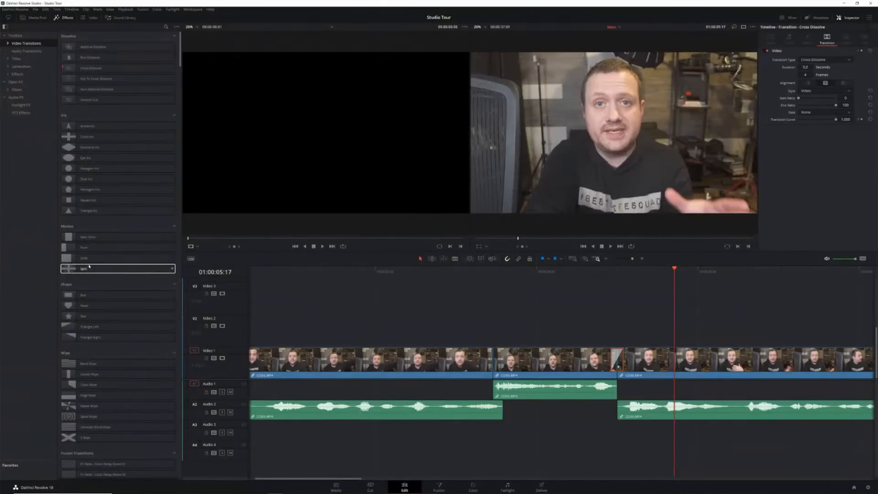
scroll(131, 311, "down", 2)
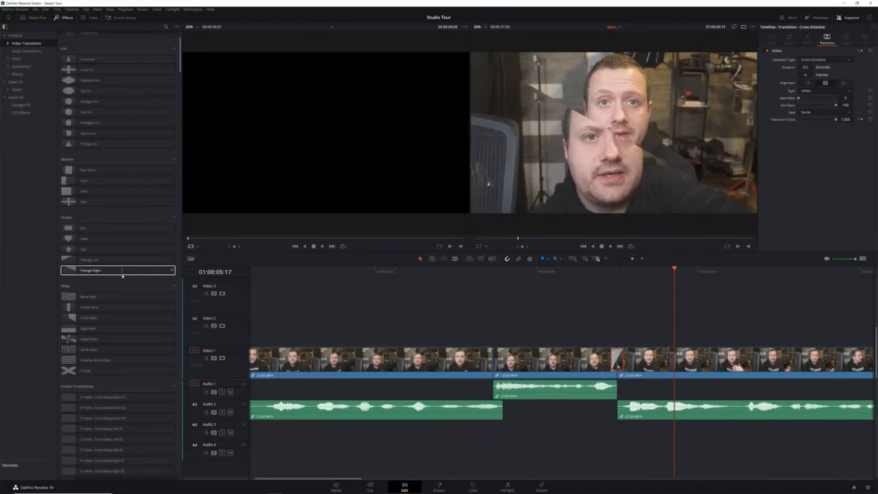
Preview the Edge Wipe at the cut between the first and second clips and apply it to that cut on Video 1.
scroll(502, 311, "right", 5)
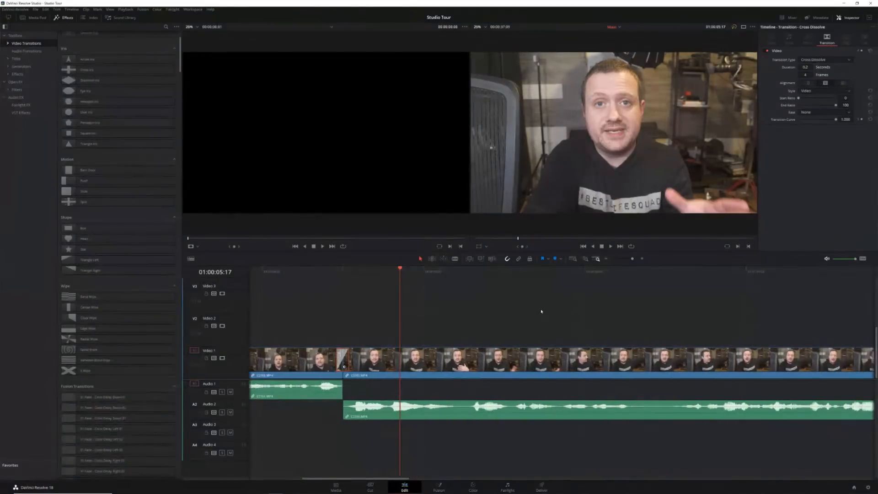
scroll(533, 312, "left", 2)
scroll(526, 313, "left", 5)
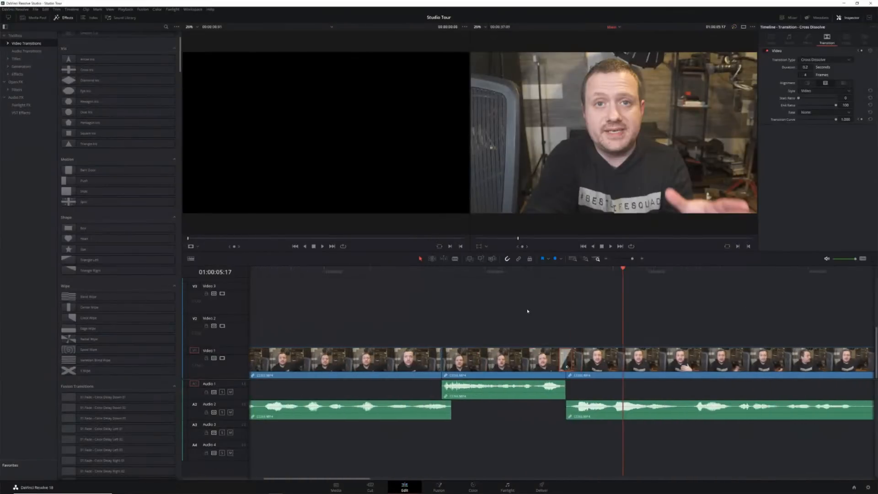
left_click(526, 272)
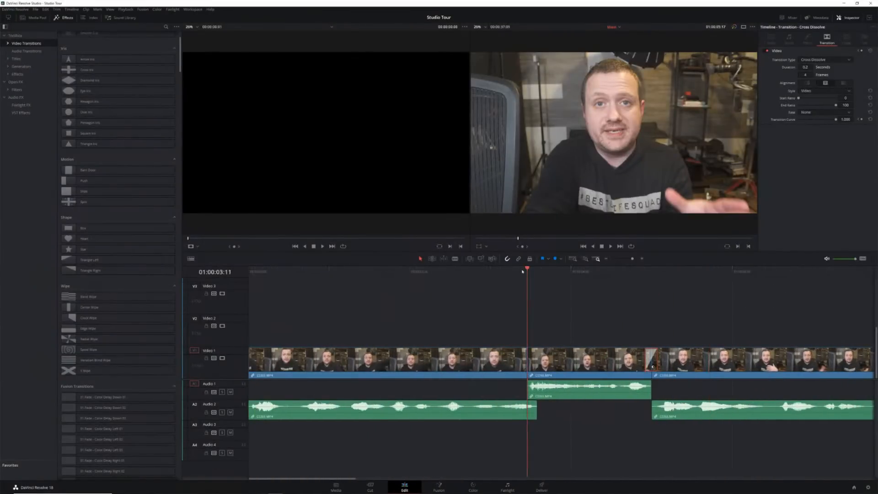
scroll(110, 259, "down", 3)
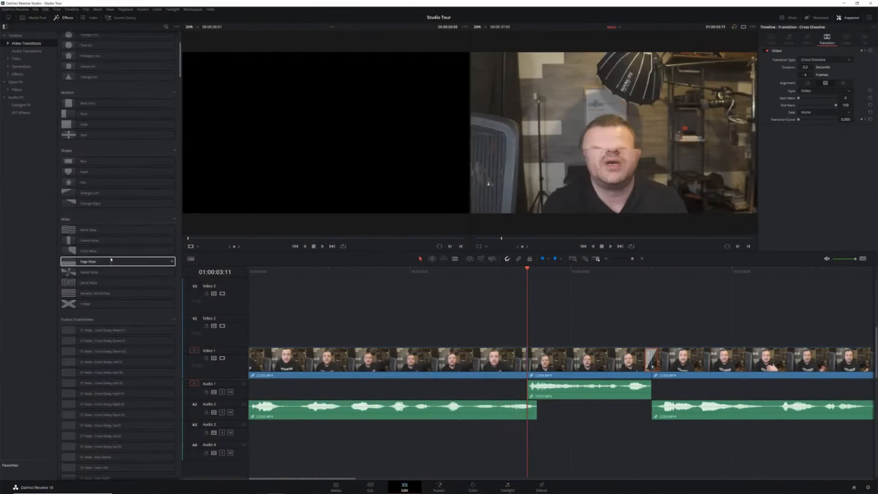
left_click(91, 262)
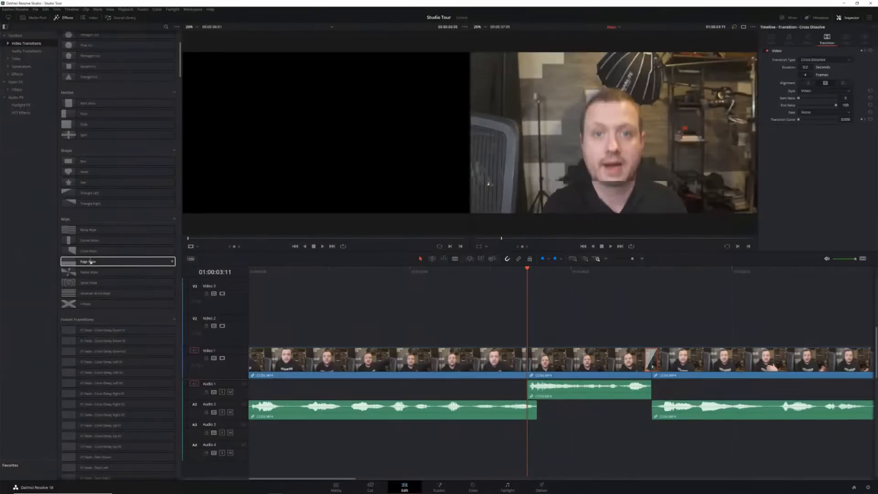
left_click_drag(91, 261, 530, 357)
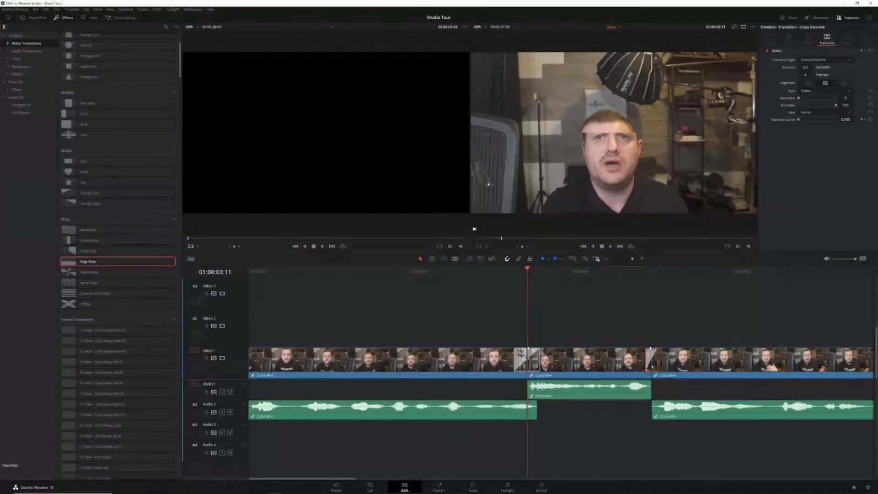
Play back the Edge Wipe between the first and second clips several times, starting shortly before the cut.
left_click(460, 270)
key("space")
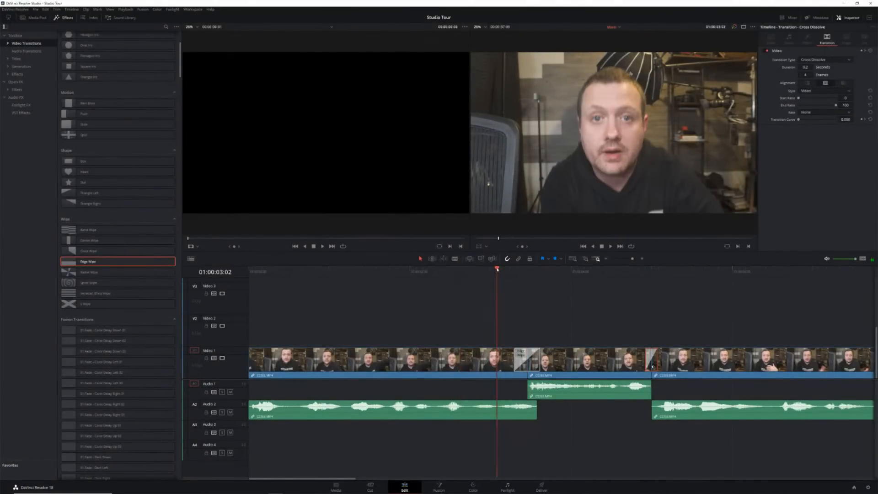
key("space")
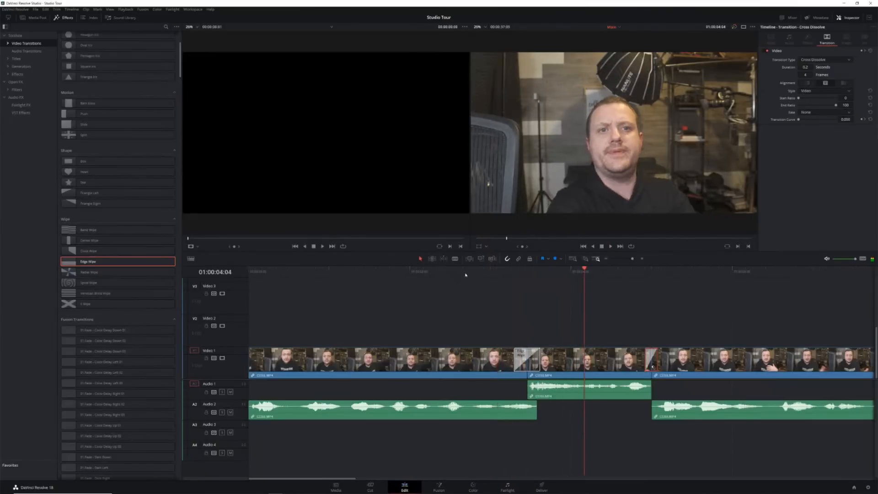
left_click(443, 272)
key("space")
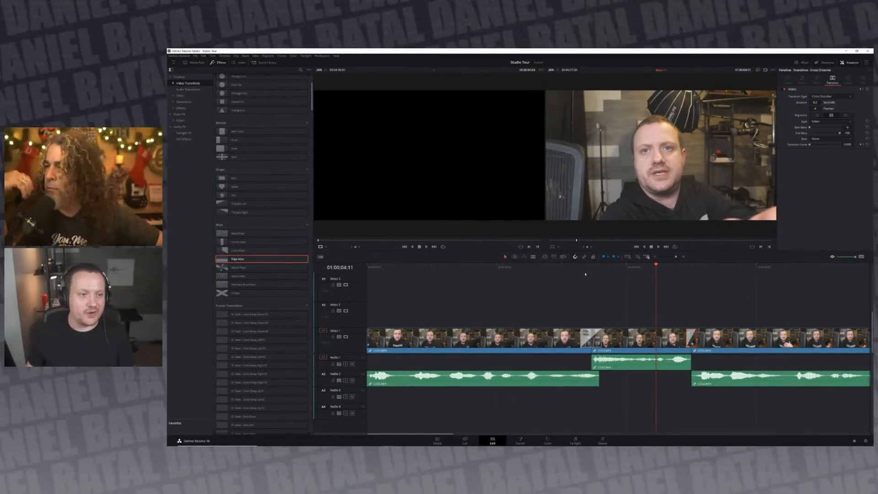
left_click(579, 263)
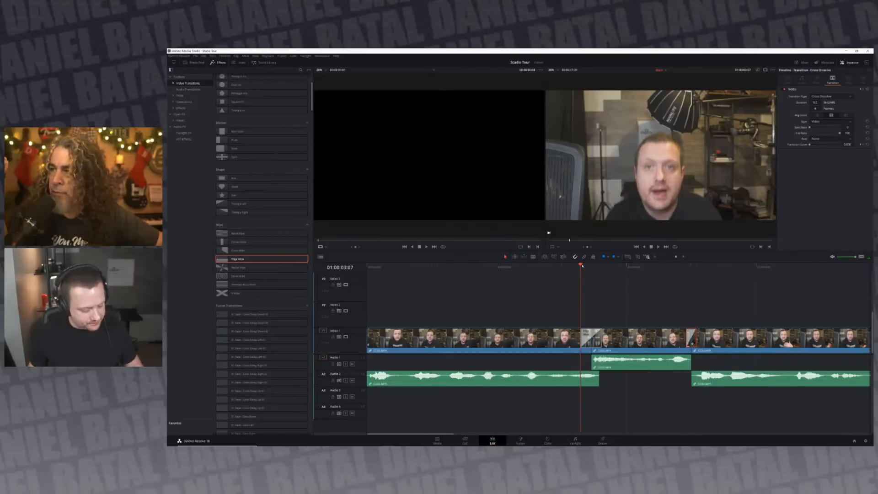
key("space")
key("Right")
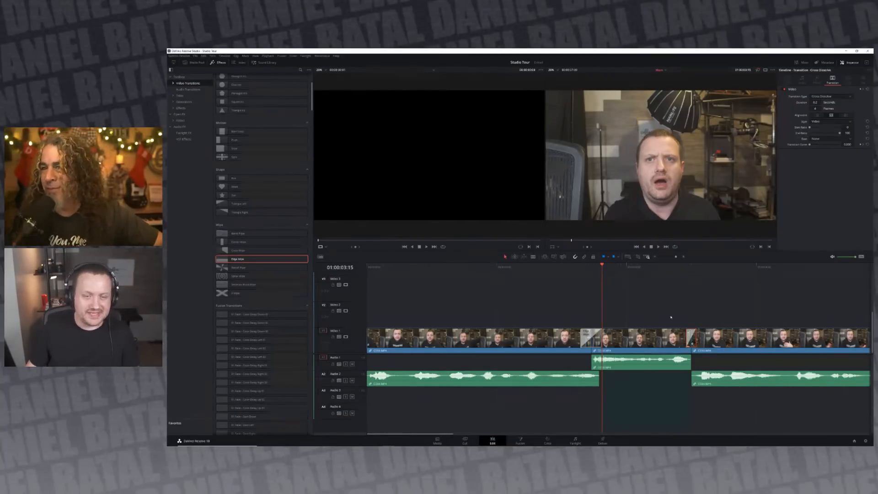
Select the first clip on Video 1, park the playhead at 01:00:00:13, and show the clip's video settings in the Inspector.
left_click(509, 342)
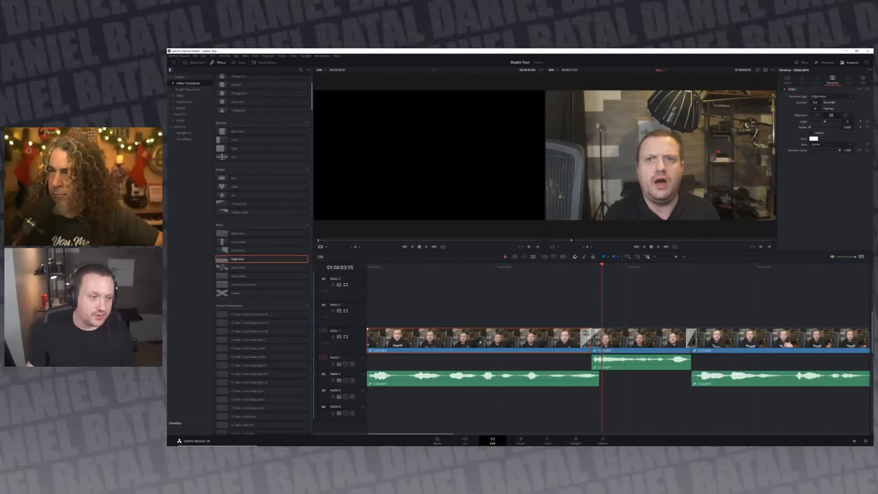
left_click(402, 268)
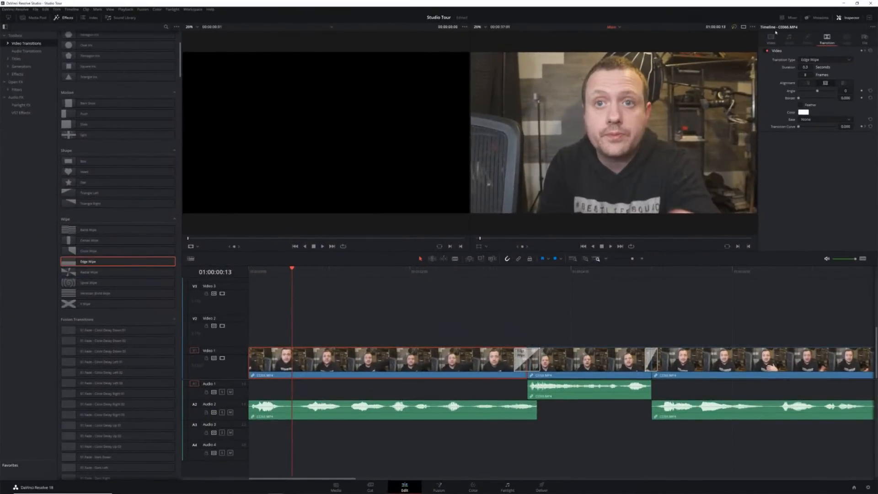
left_click(853, 18)
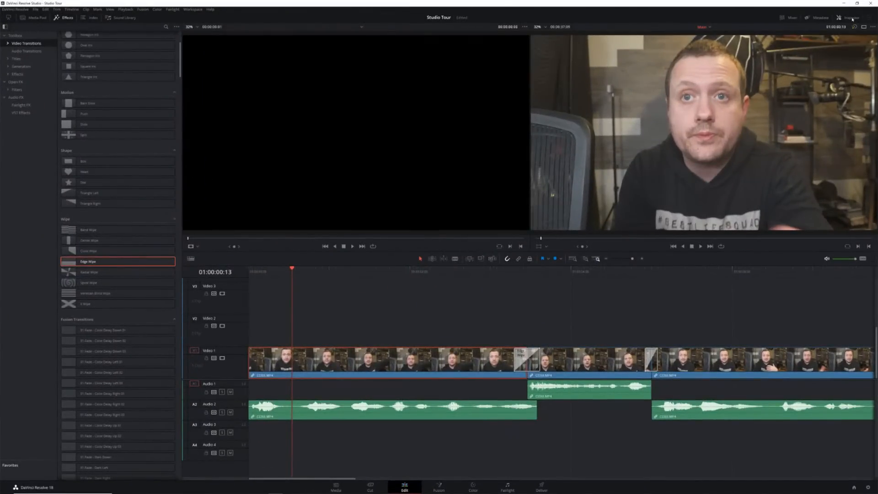
left_click(853, 18)
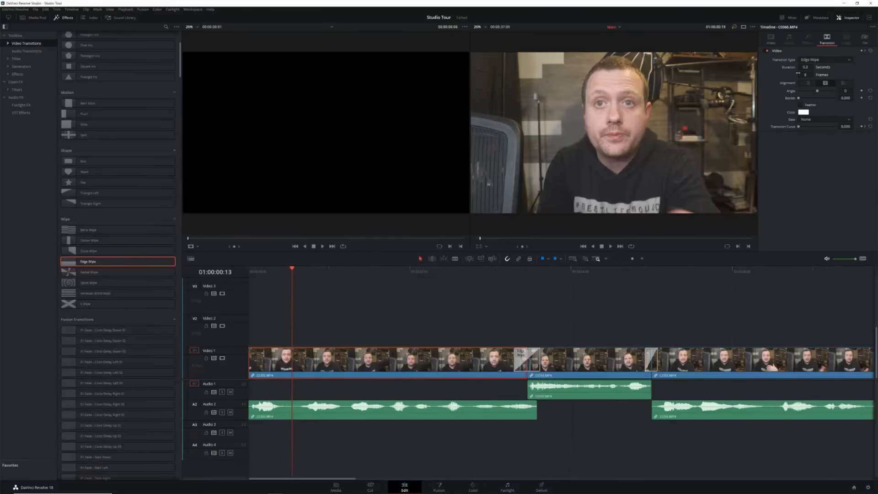
left_click(772, 41)
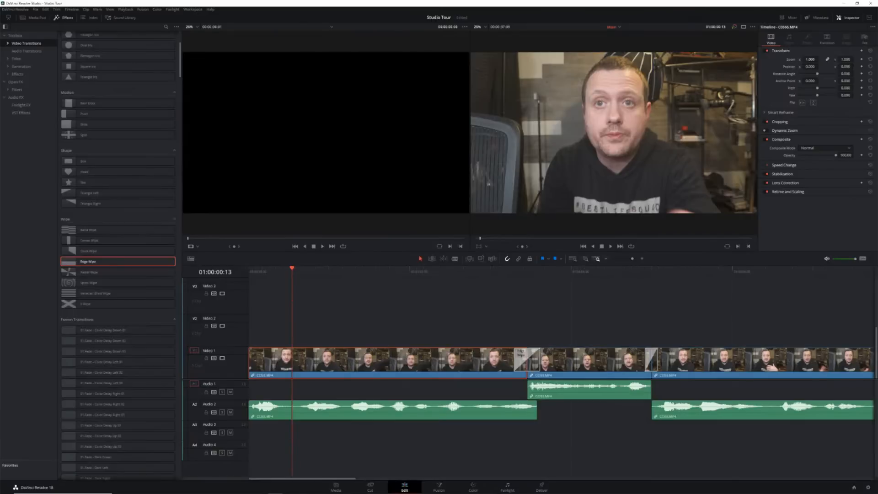
Try a 1.130 zoom, a -7.500 rotation and other transform changes on the first clip, and crop its left side before resetting the crop.
left_click_drag(820, 59, 830, 96)
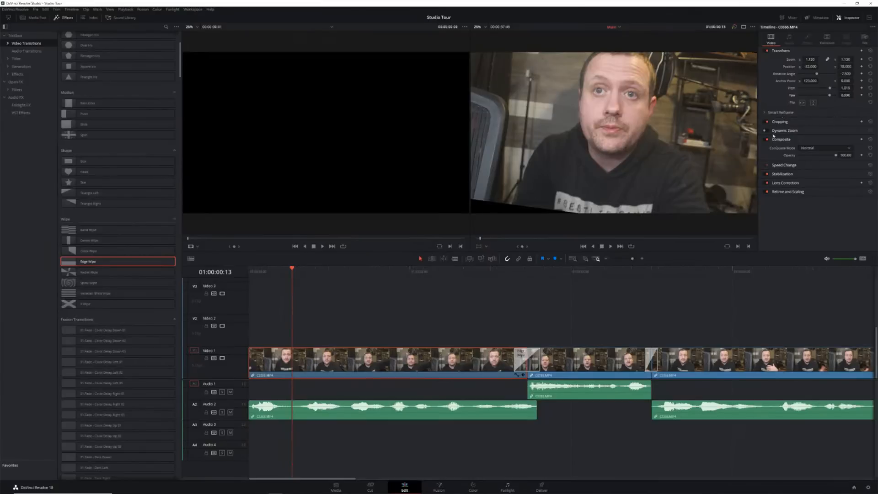
left_click(782, 122)
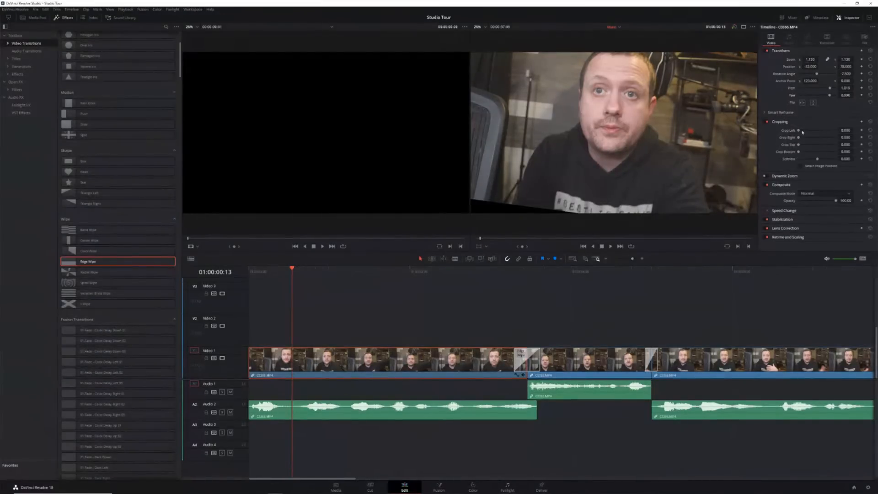
left_click_drag(798, 132, 821, 134)
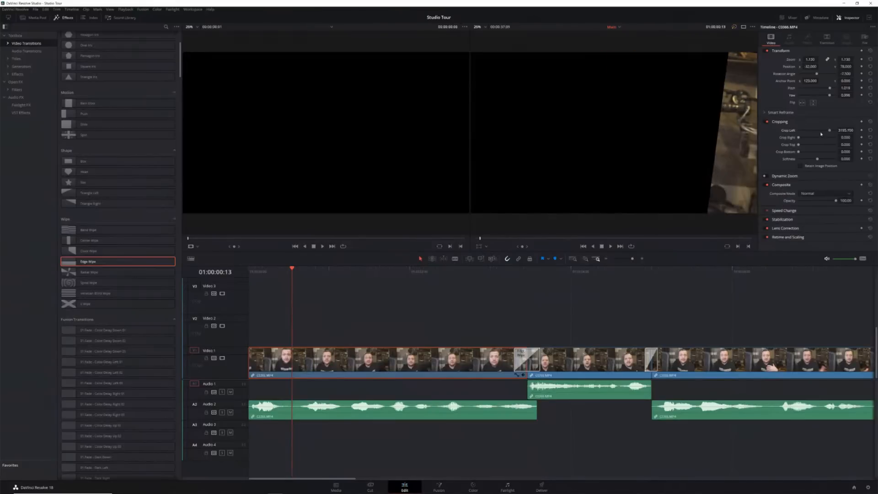
double_click(794, 131)
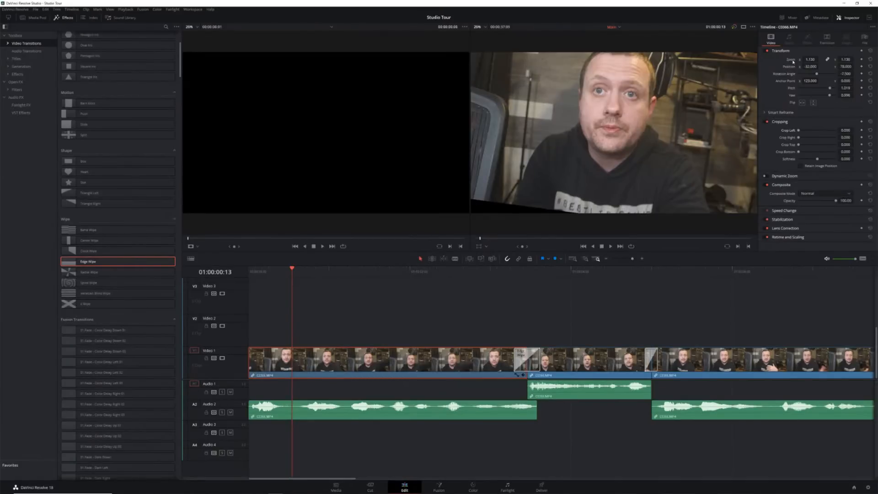
Reset the first clip's zoom and position, and restore all its remaining transform settings to their defaults.
double_click(791, 60)
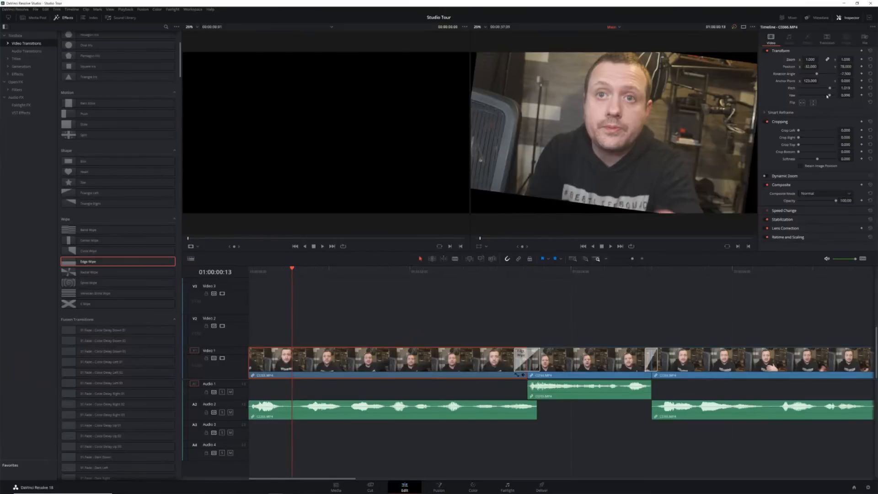
double_click(789, 67)
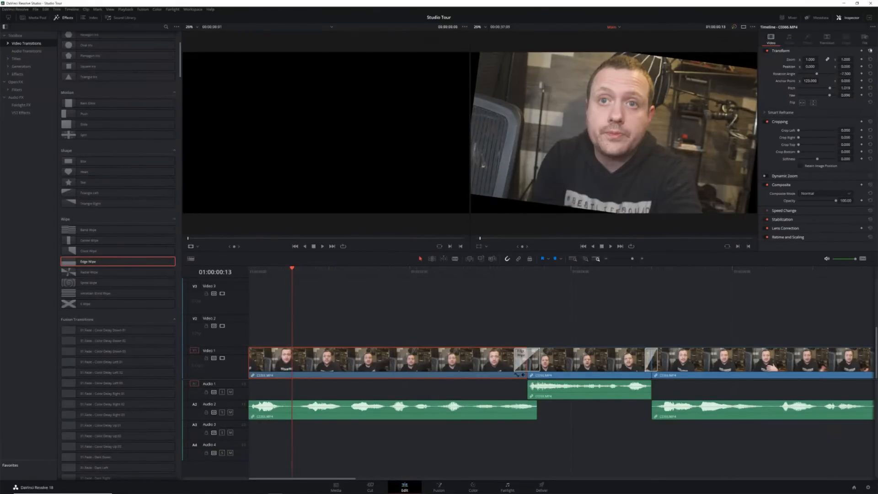
left_click(870, 51)
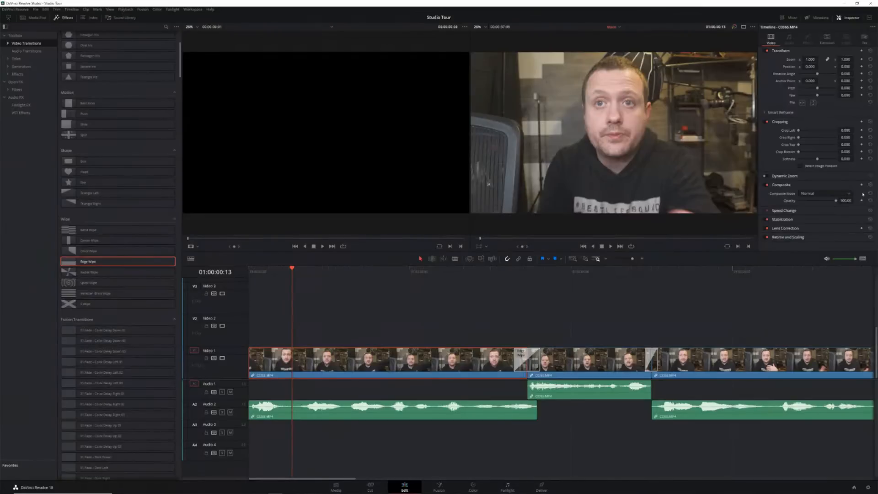
Look over the first clip's composite modes and opacity setting, and expand the Titles category of the effects library.
left_click(847, 195)
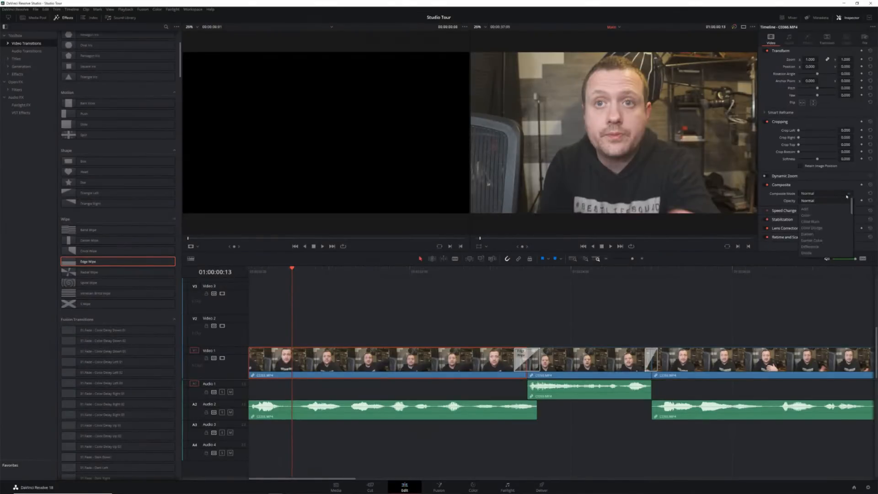
left_click(846, 195)
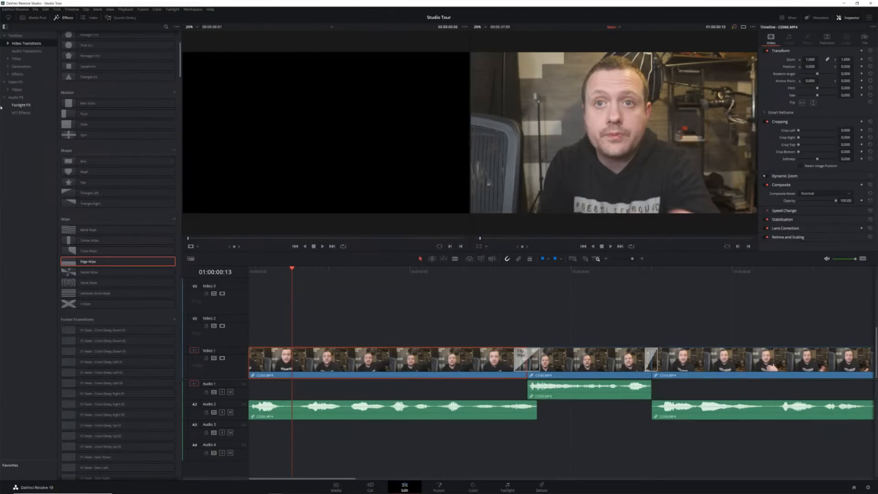
left_click(8, 58)
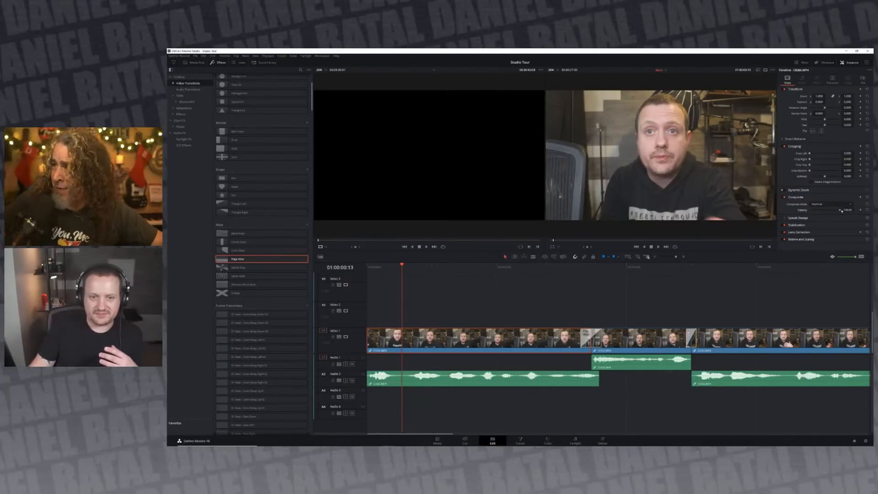
left_click(849, 205)
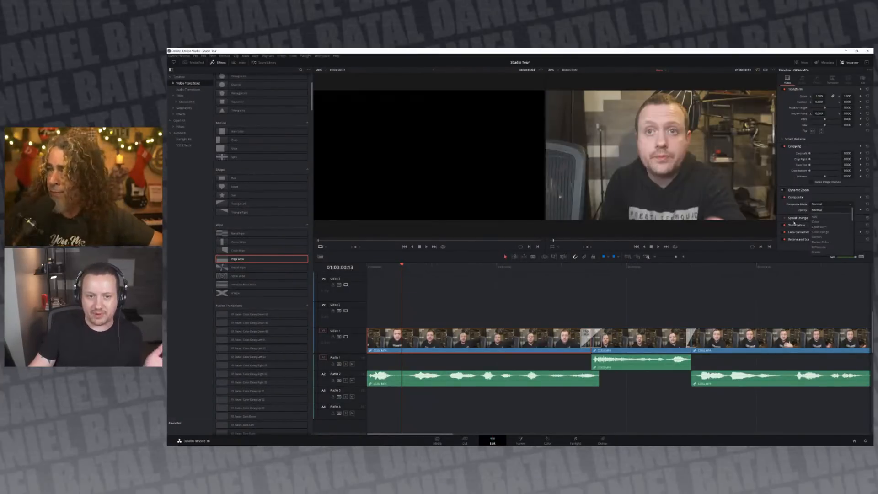
left_click(790, 211)
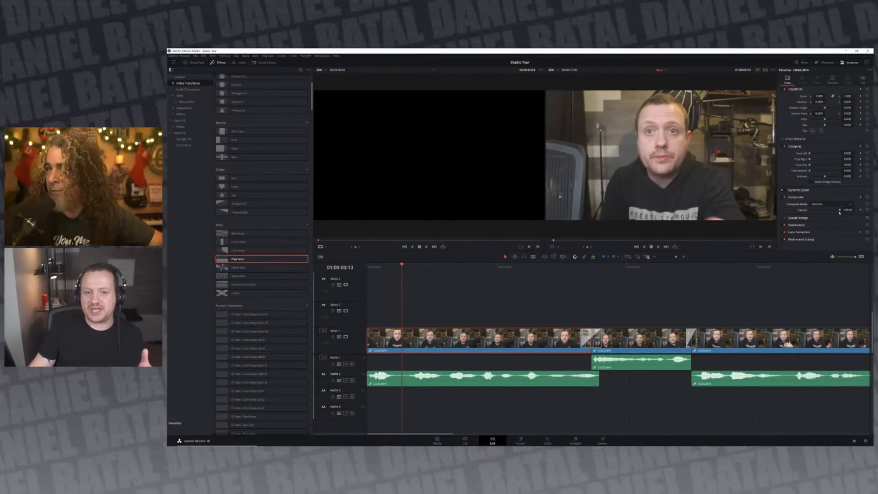
mouse_move(847, 208)
left_mouse_down()
mouse_move(816, 214)
mouse_move(858, 211)
left_mouse_up()
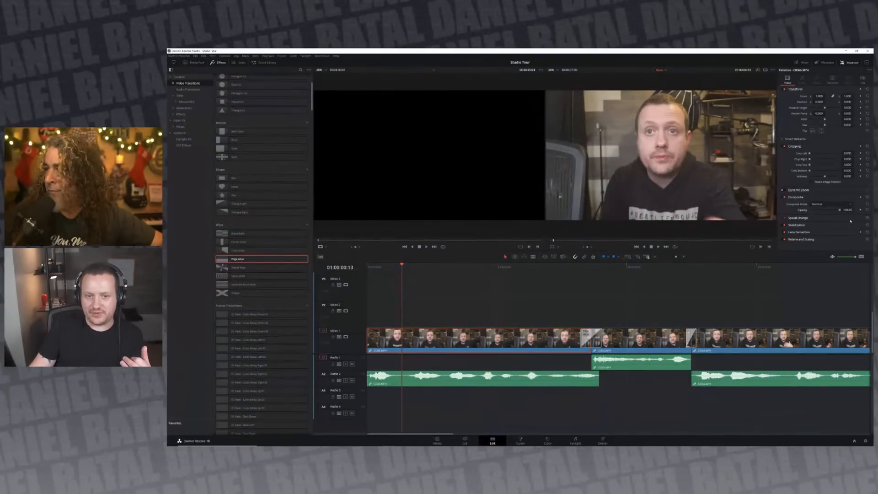
Expand the first clip's Speed Change settings, try reverse playback, and return the direction to forward.
left_click(842, 217)
scroll(841, 216, "down", 2)
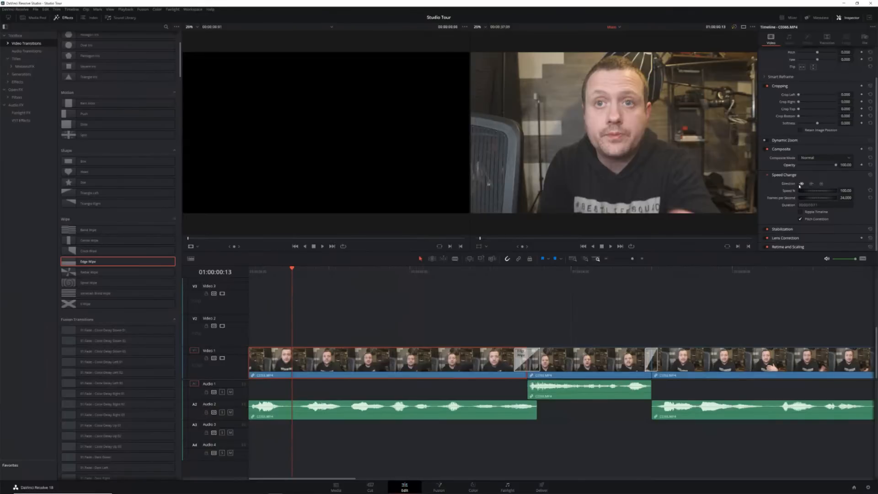
left_click(811, 184)
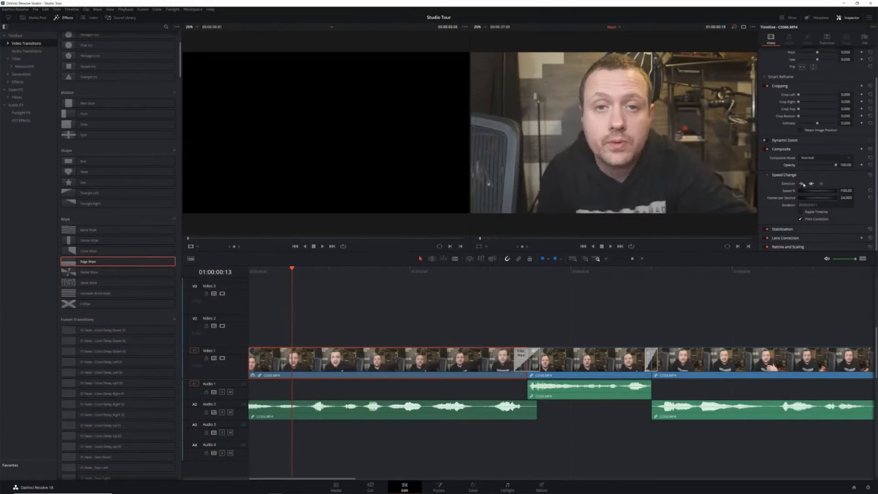
left_click(801, 184)
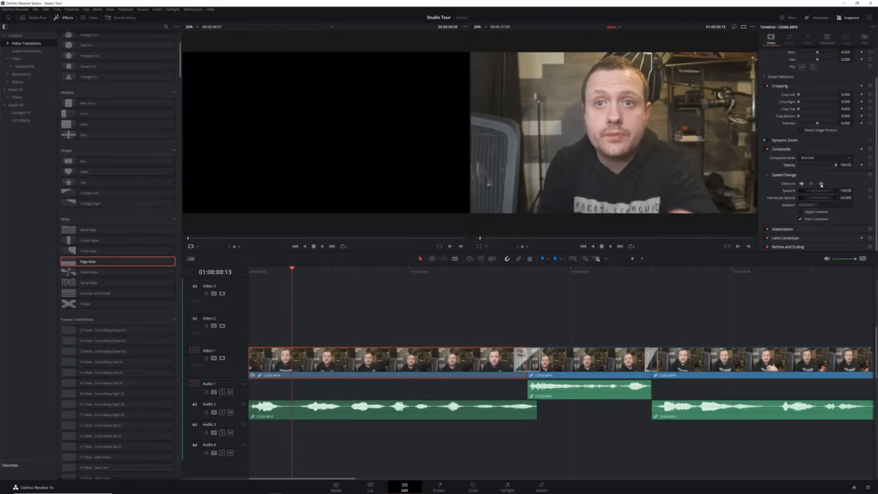
Try a freeze frame on the first clip from 01:00:00:13, scrub through the frozen section, and undo the freeze and split.
left_click(821, 184)
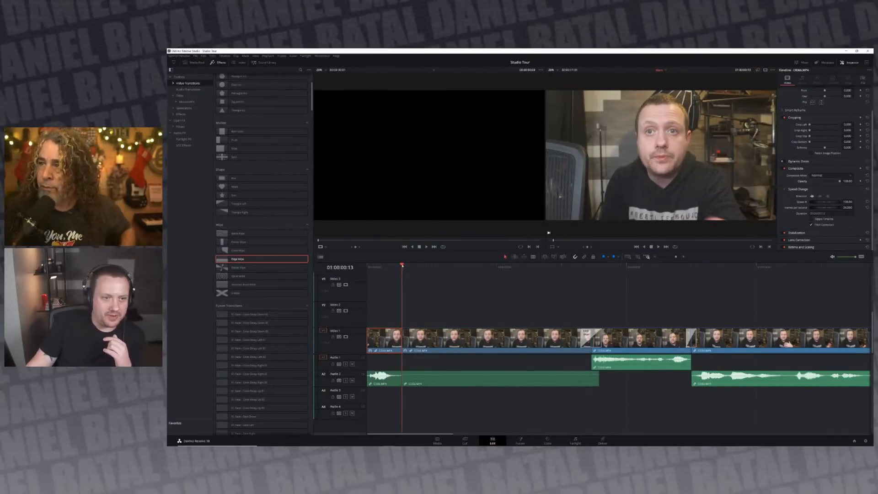
mouse_move(402, 265)
left_mouse_down()
mouse_move(510, 266)
mouse_move(404, 266)
left_mouse_up()
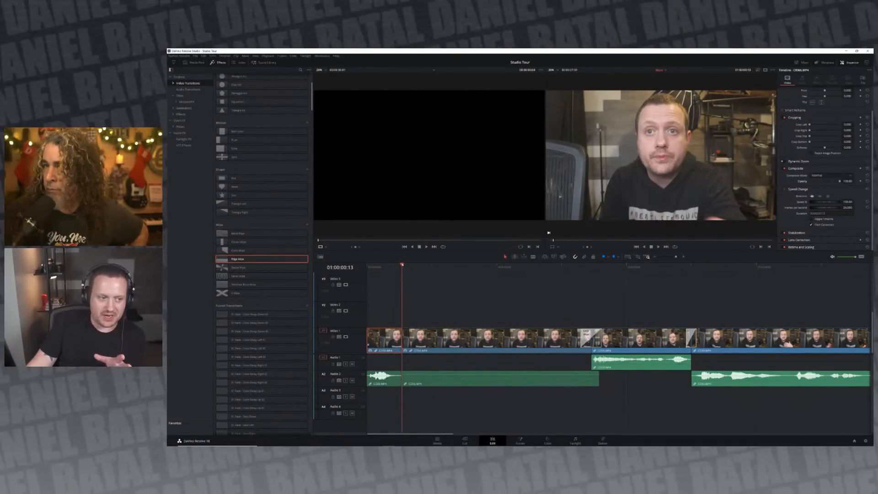
left_click_drag(402, 266, 519, 278)
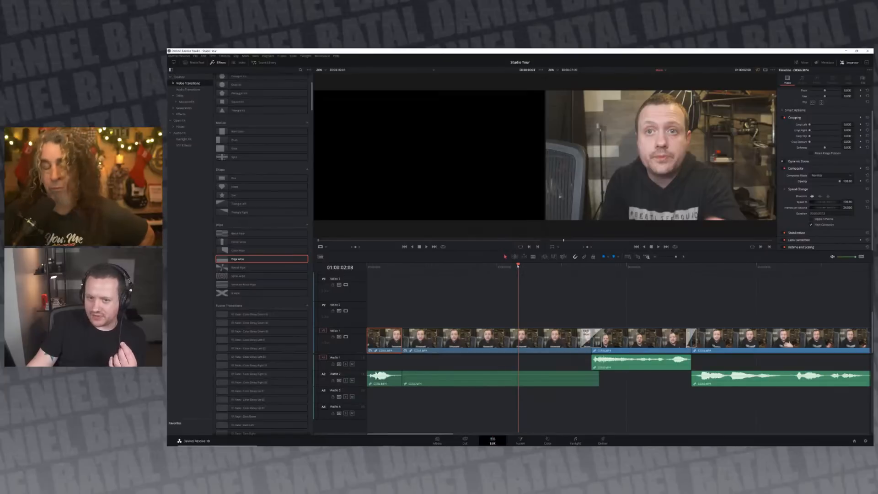
left_click_drag(518, 265, 434, 276)
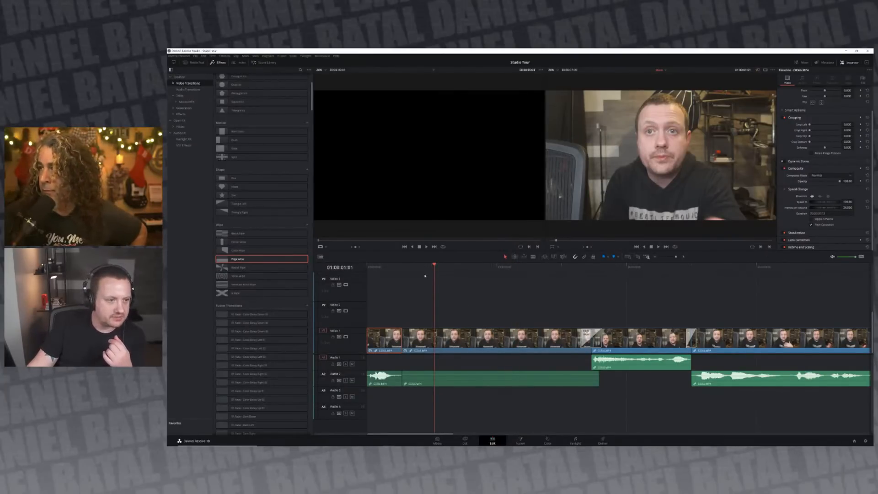
left_click(438, 265)
left_click_drag(439, 266, 426, 265)
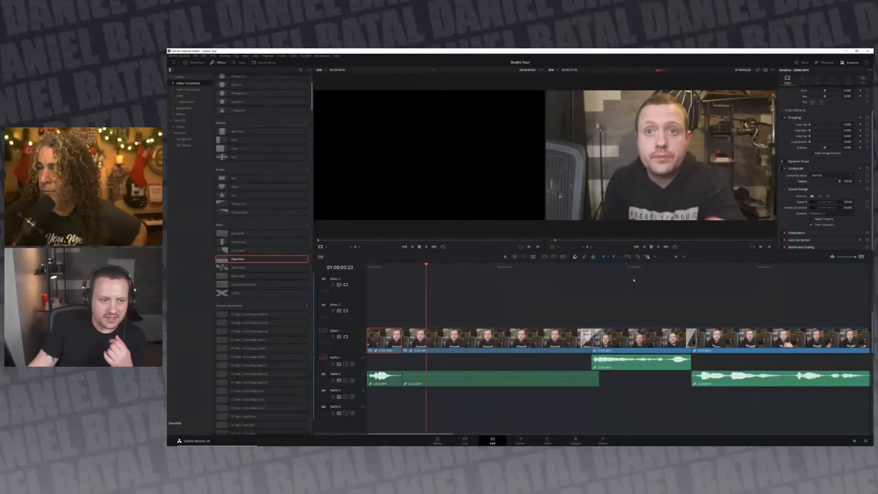
key("ctrl+z")
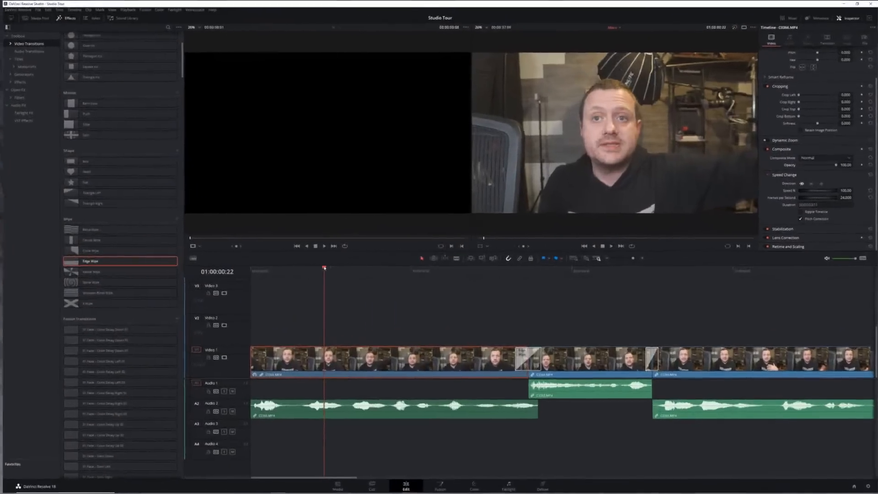
Split the first clip on Video 1 at 01:00:00:22 and at 01:00:02:01 to isolate its middle section.
left_click_drag(425, 266, 401, 264)
left_click_drag(449, 268, 322, 272)
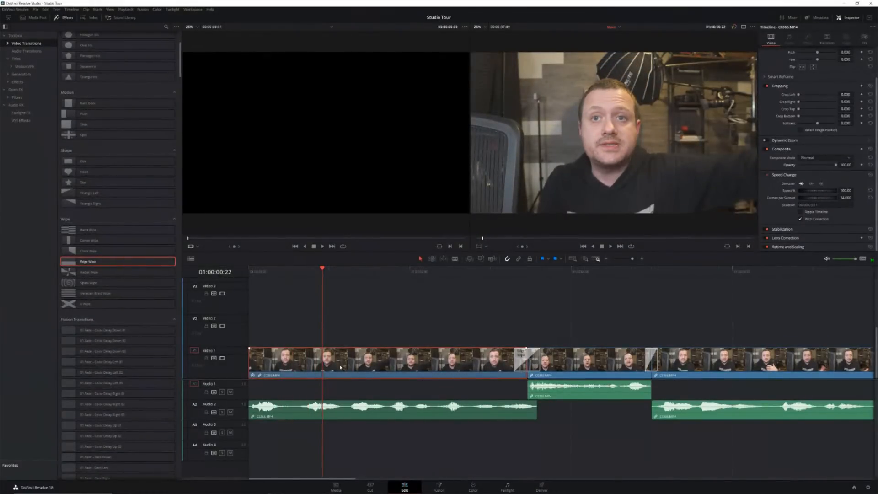
key("ctrl+b")
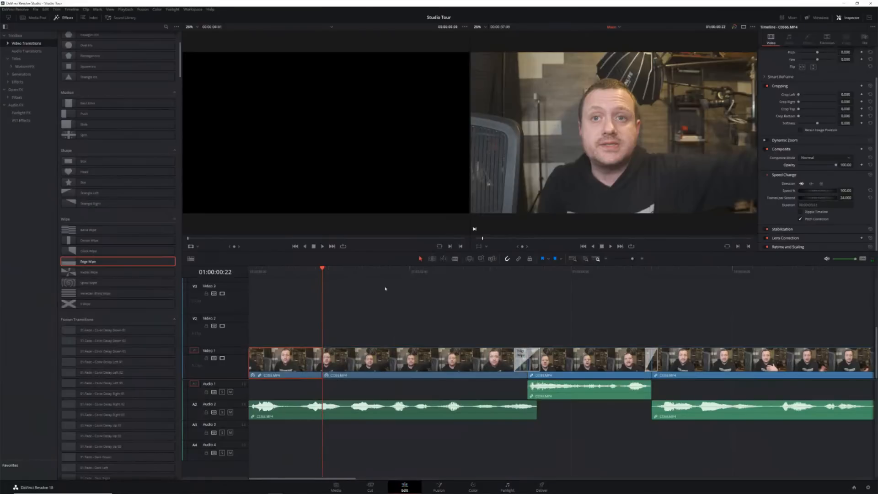
left_click(413, 273)
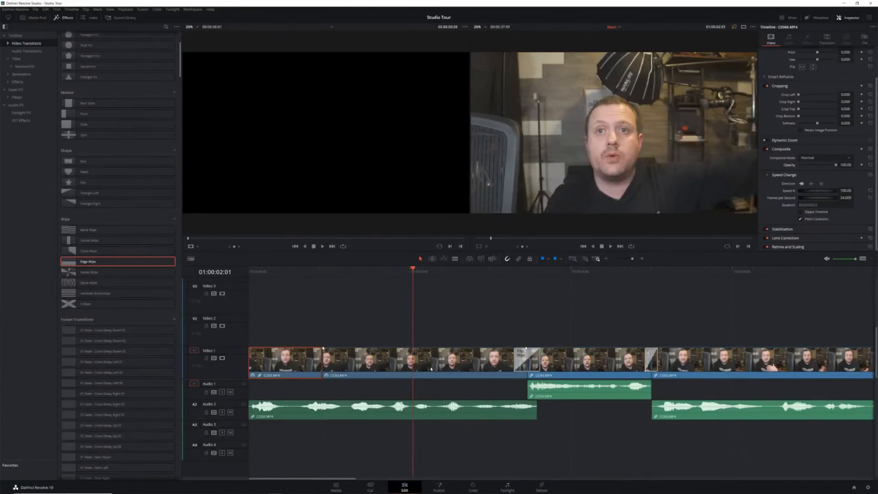
left_click(431, 368)
key("ctrl+b")
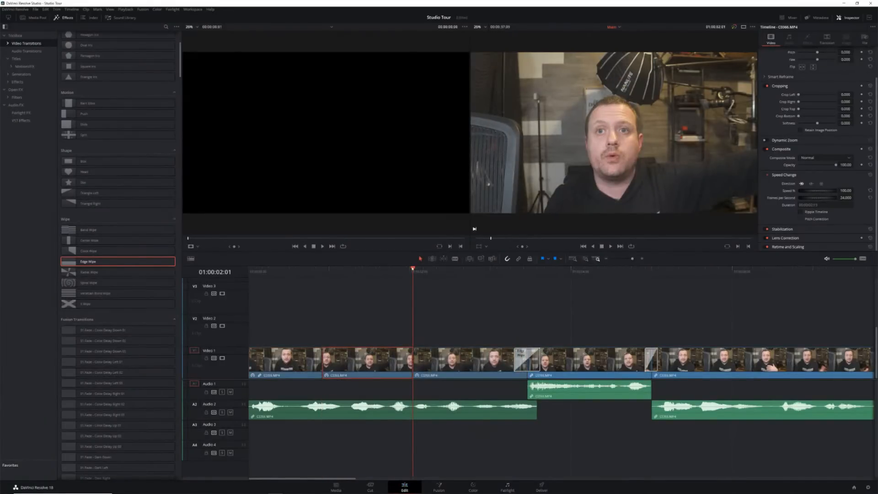
Freeze the isolated middle section on its frame at 01:00:00:22, and scrub across it to check the result.
left_click_drag(412, 270, 328, 266)
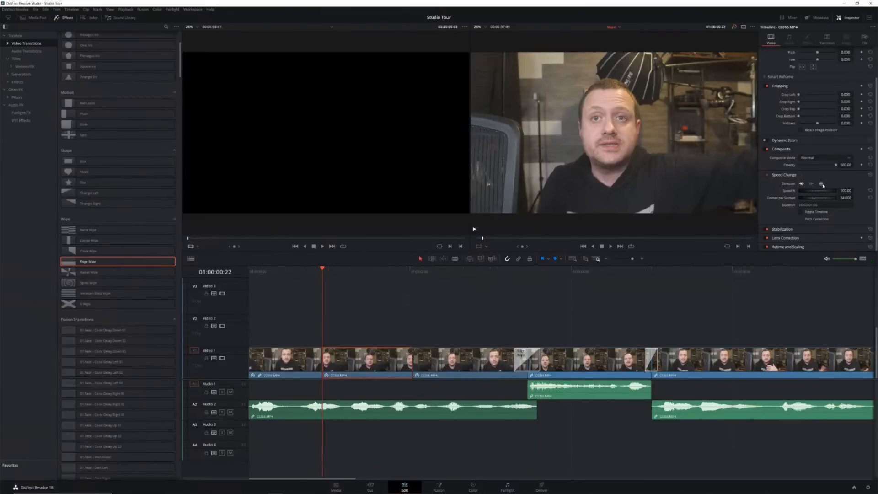
left_click(821, 184)
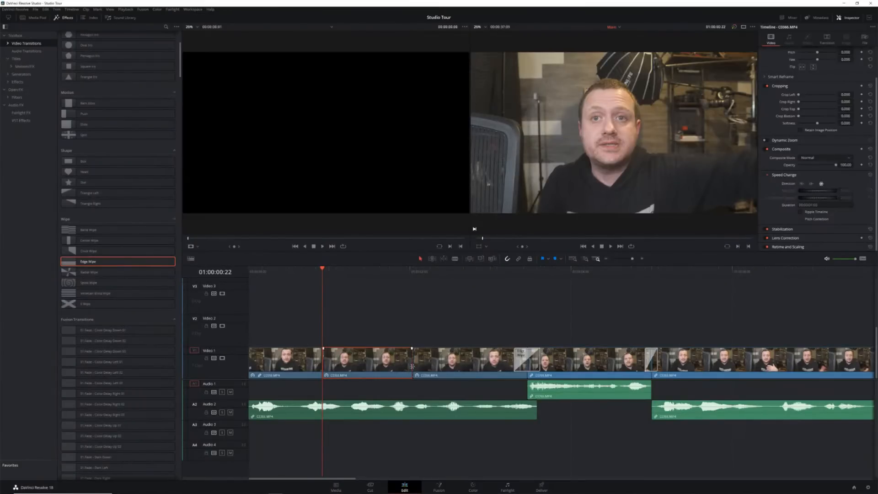
left_click_drag(321, 269, 486, 271)
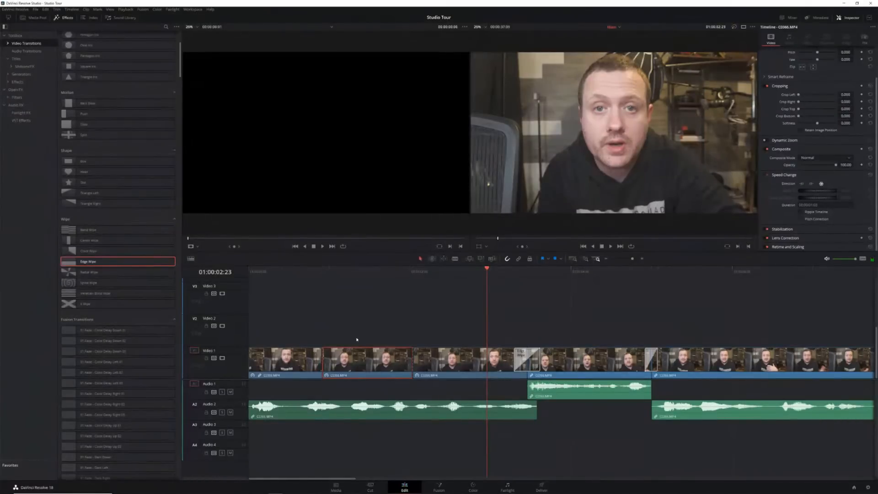
mouse_move(487, 270)
left_mouse_down()
mouse_move(284, 270)
mouse_move(480, 277)
left_mouse_up()
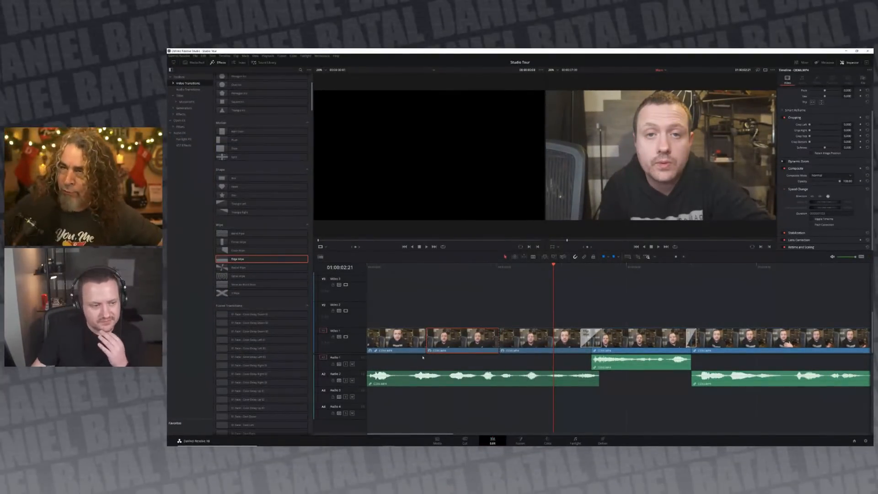
Undo the freeze frame, both splits and the return to forward playback on the first clip of Video 1.
key("ctrl+z")
key("ctrl+z")
key("ctrl+z")
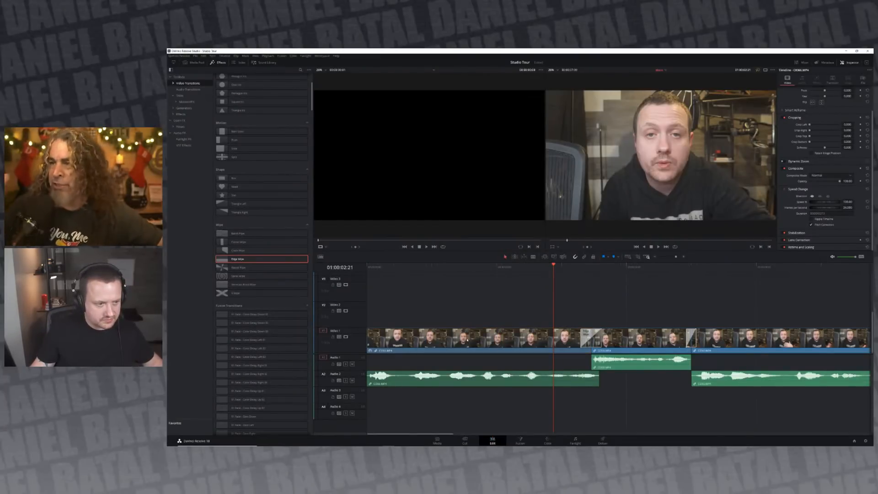
key("ctrl+z")
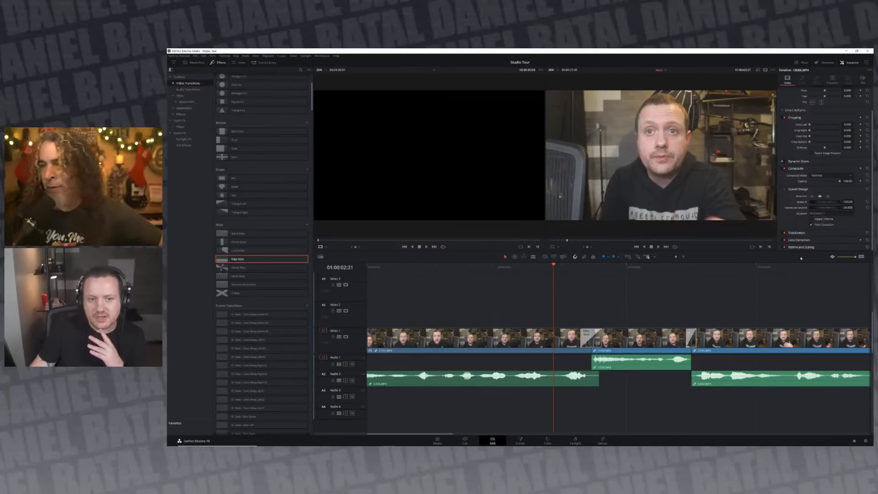
Expand the first clip's Stabilization settings to show its mode, cropping ratio, smooth and strength options.
left_click(801, 233)
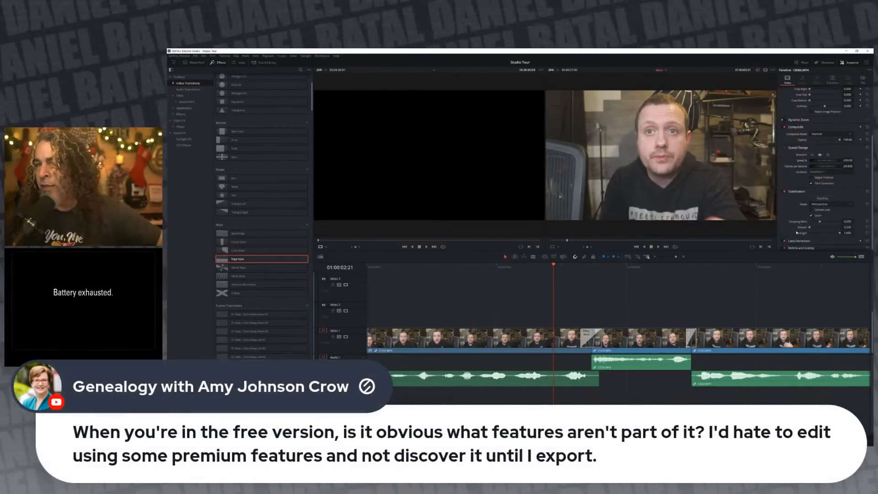
scroll(797, 232, "down", 3)
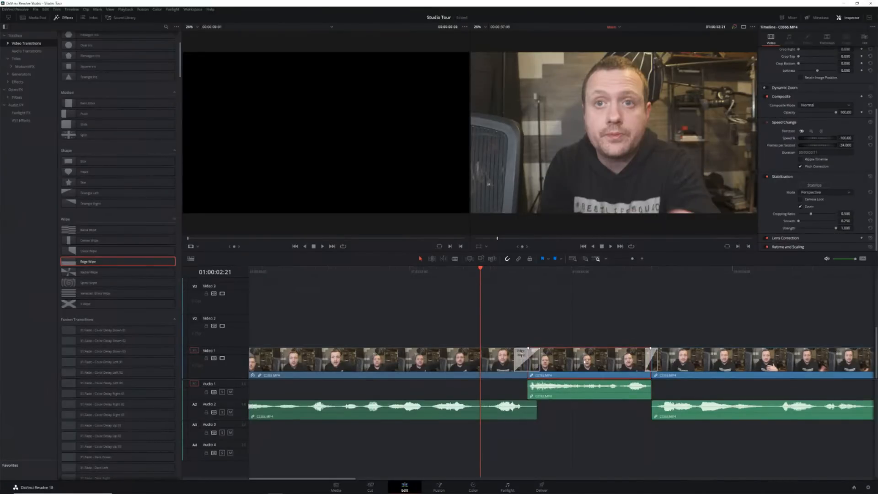
Open the Render in Place settings for the second clip on Video 1.
right_click(590, 365)
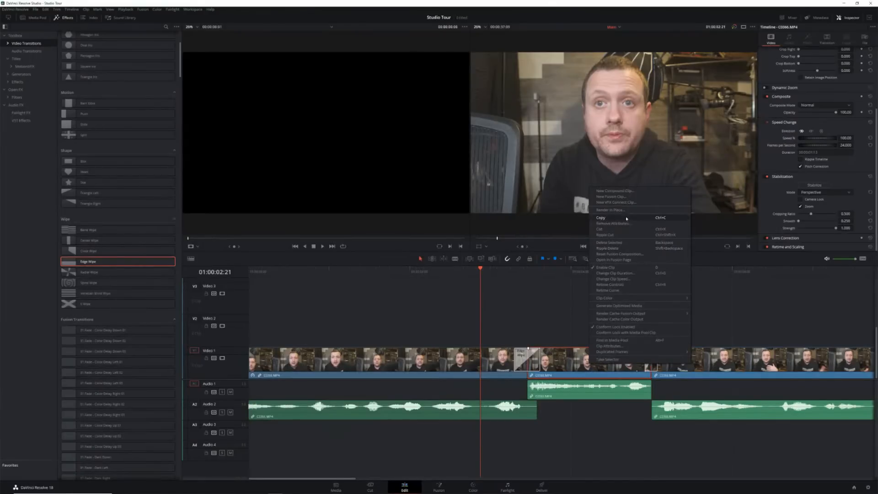
left_click(604, 210)
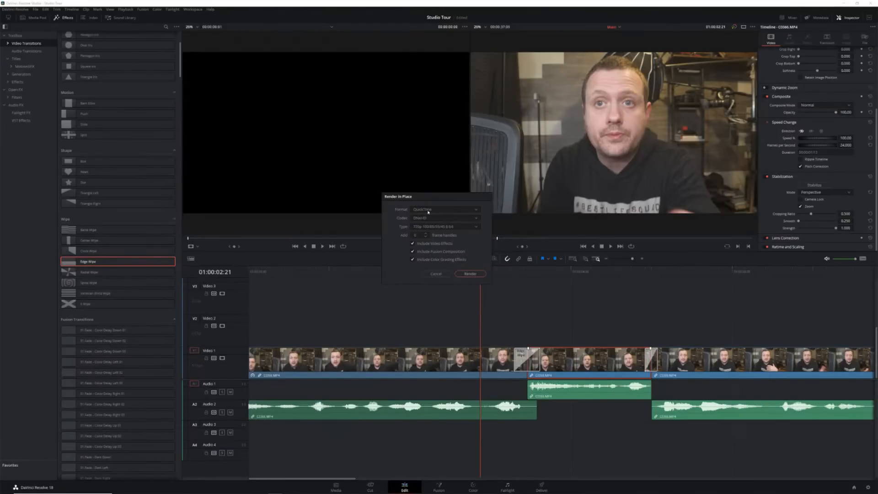
left_click(422, 220)
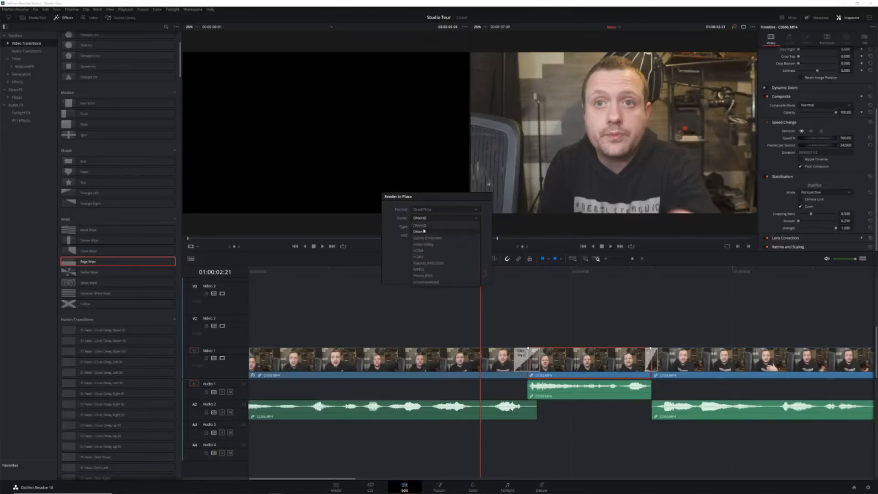
left_click(424, 231)
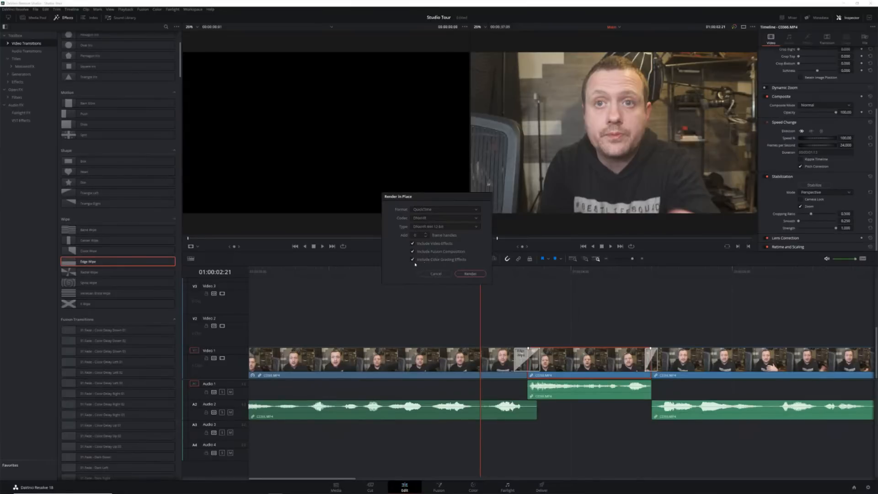
left_click(470, 273)
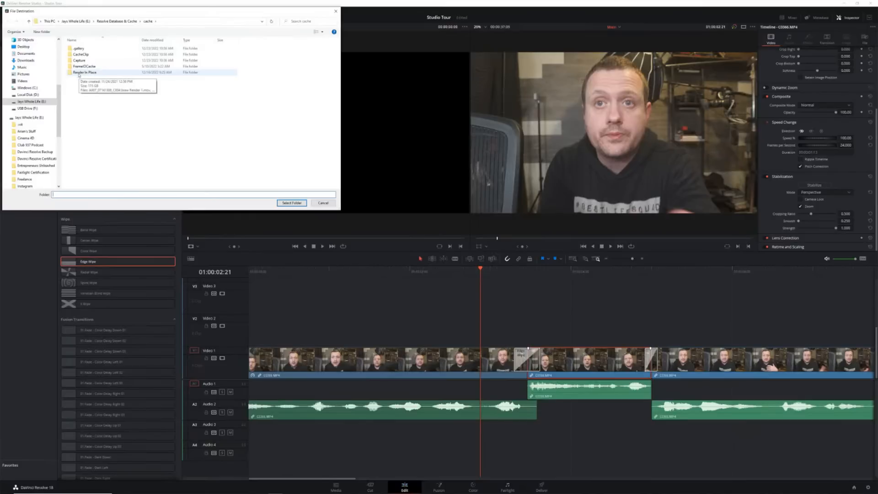
double_click(78, 73)
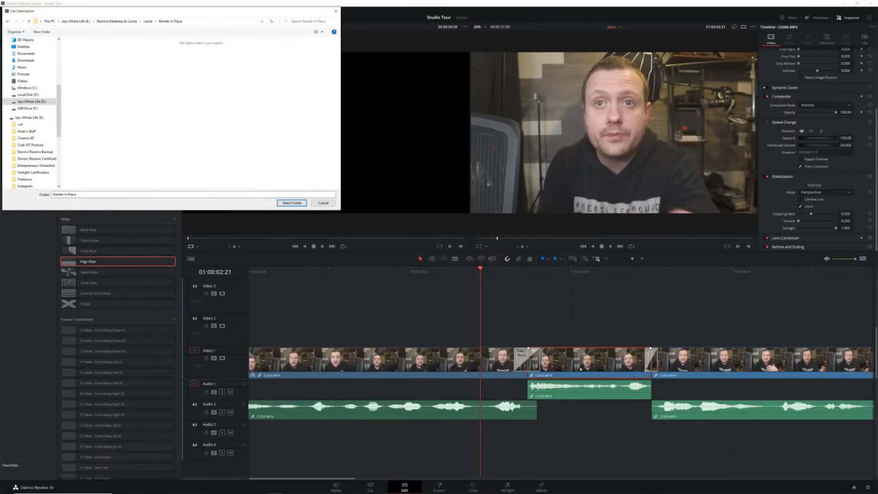
left_click(319, 203)
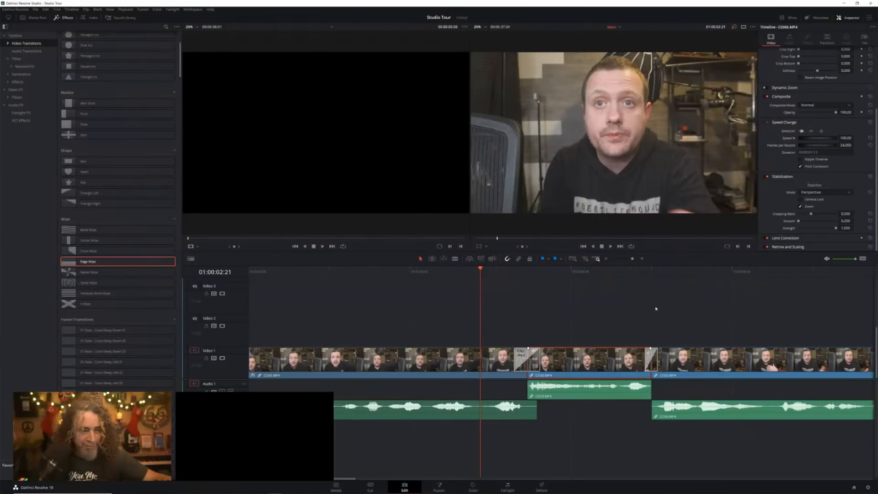
Combine the clips on the Video 1 track into a compound clip named "Intro".
scroll(745, 315, "right", 5)
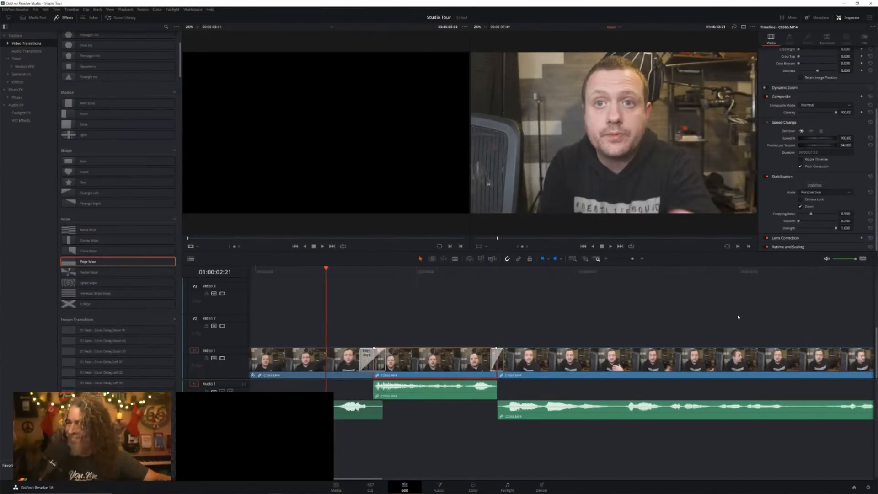
scroll(747, 320, "left", 5)
scroll(485, 296, "left", 2)
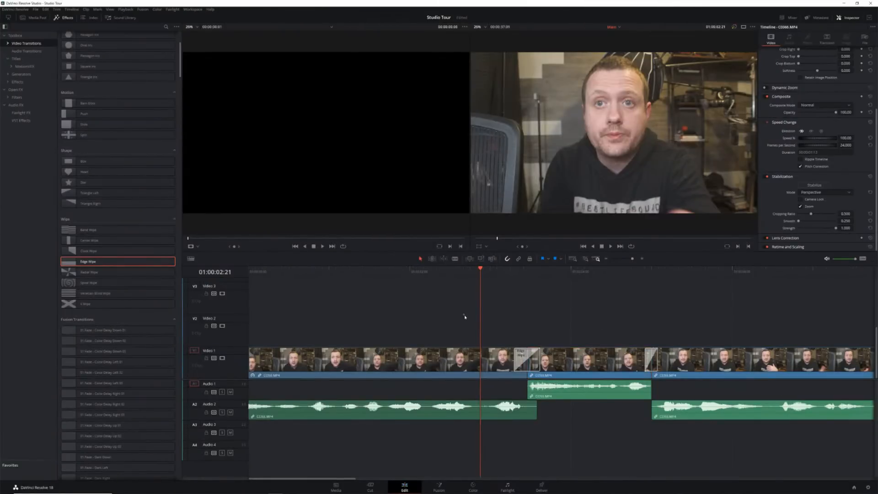
left_click_drag(465, 317, 659, 357)
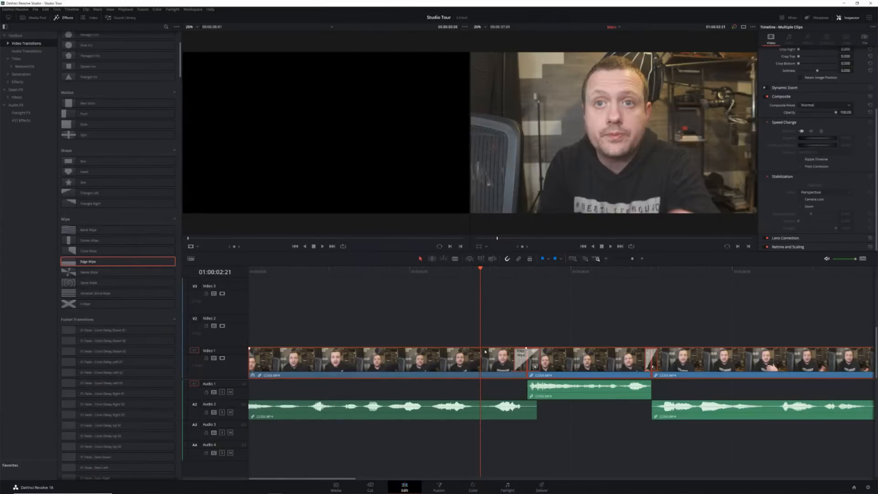
right_click(581, 364)
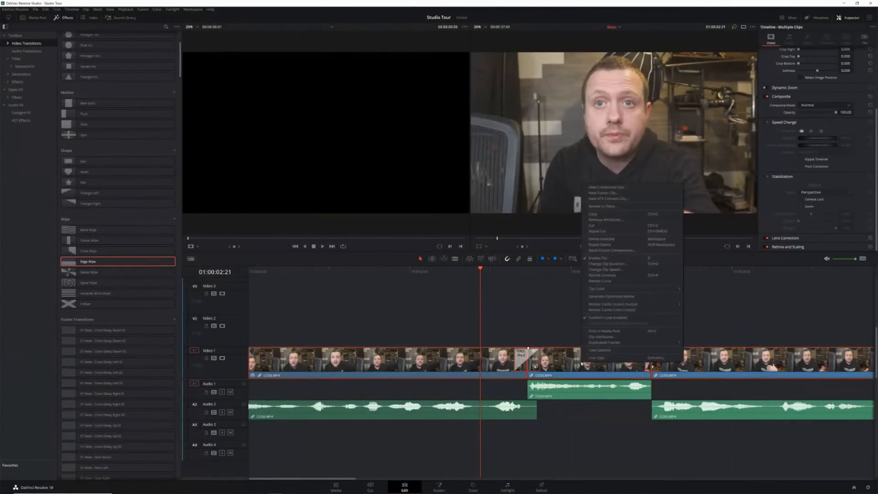
left_click(602, 187)
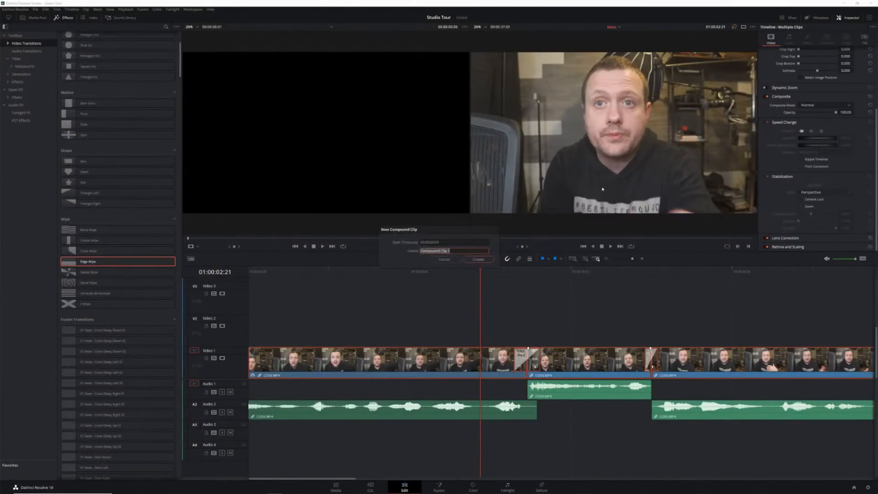
key("BackSpace")
type("Intro")
left_click(476, 259)
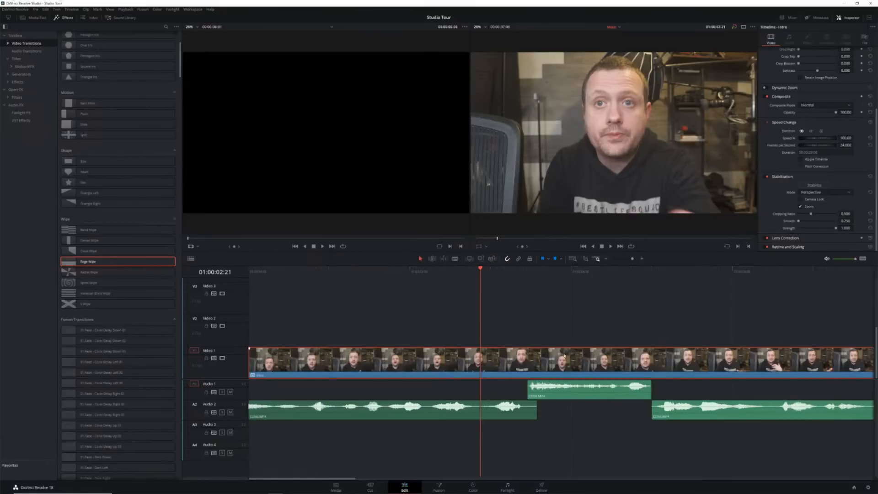
Revert the Intro compound clip to its separate source clips on the Video 1 track.
scroll(565, 356, "right", 10)
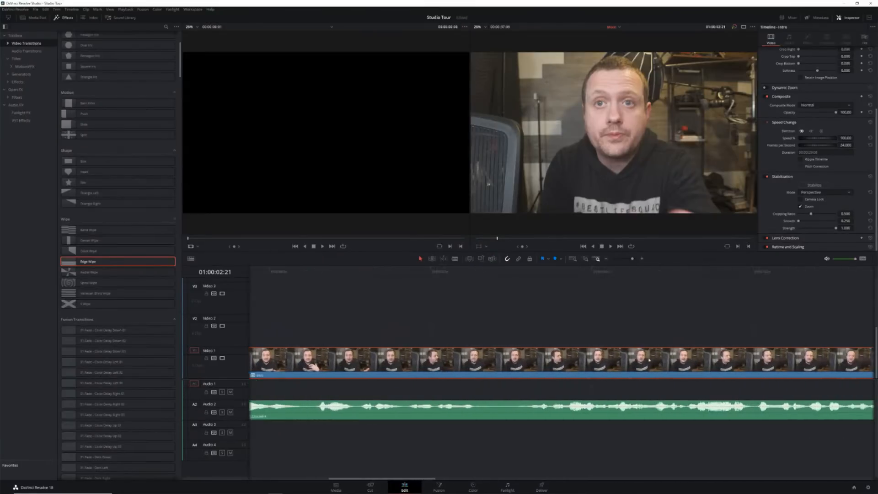
scroll(649, 360, "left", 6)
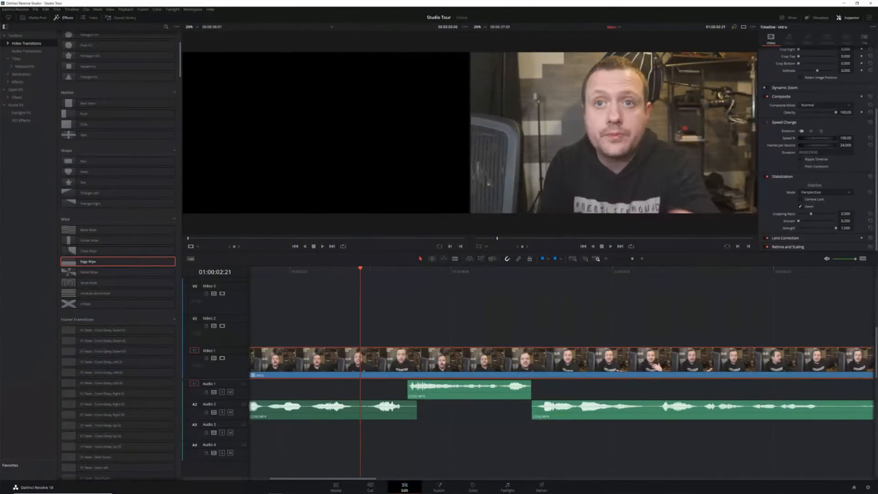
right_click(443, 361)
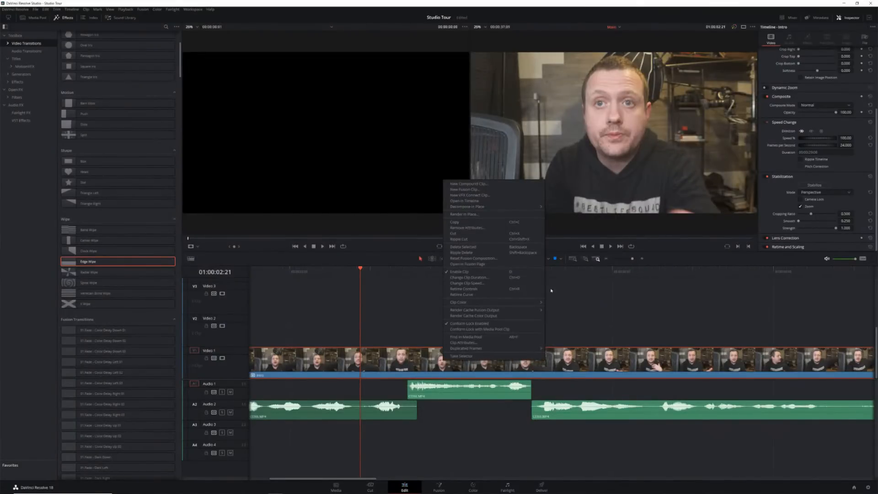
mouse_move(460, 208)
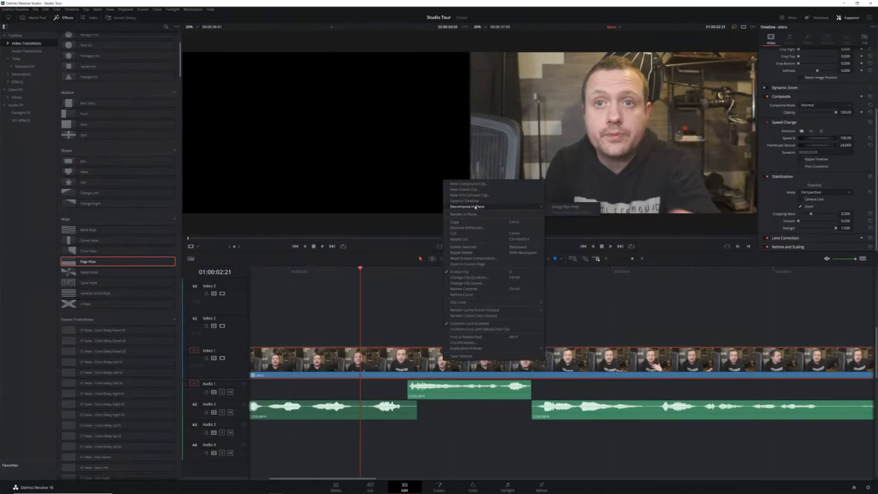
left_click(665, 309)
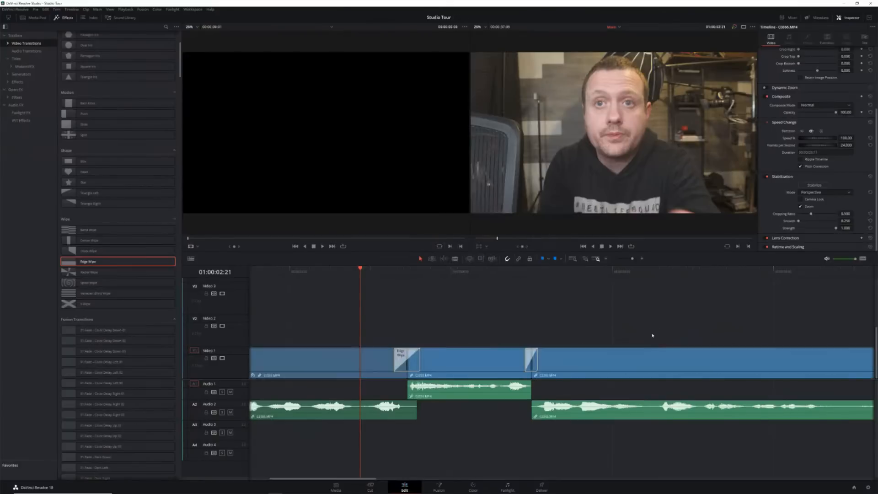
scroll(494, 329, "left", 2)
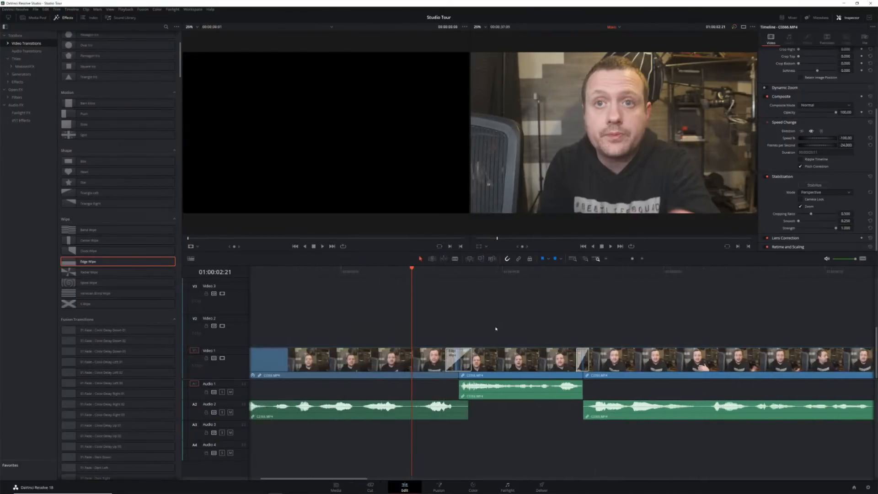
scroll(504, 332, "left", 2)
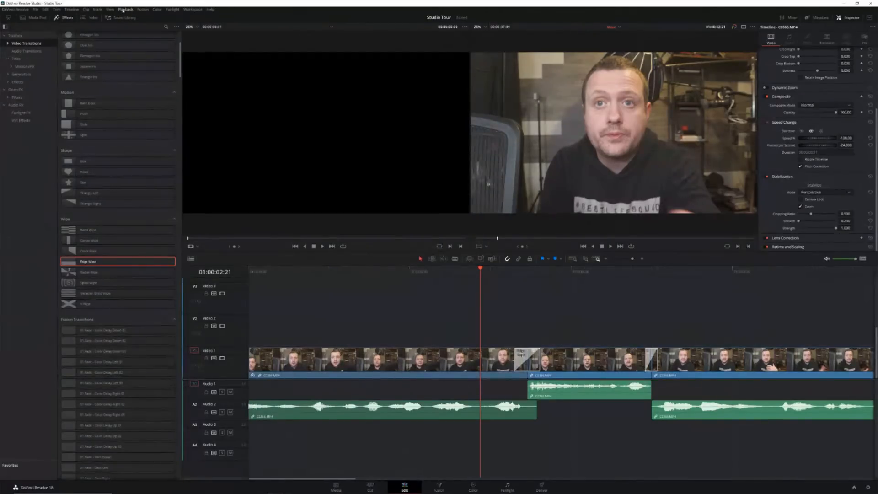
left_click(124, 9)
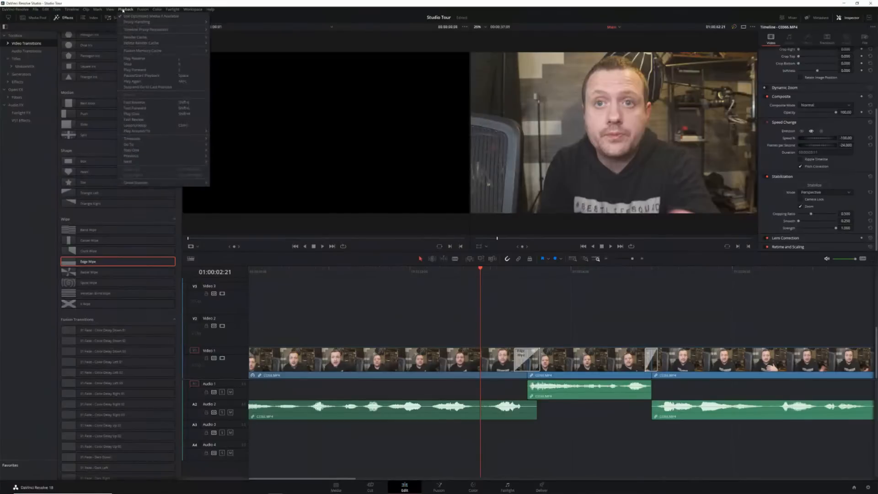
mouse_move(142, 31)
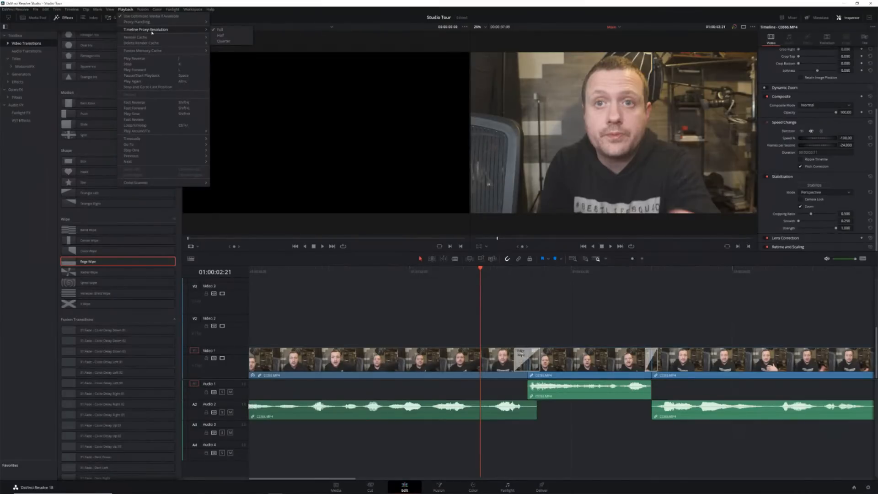
mouse_move(153, 39)
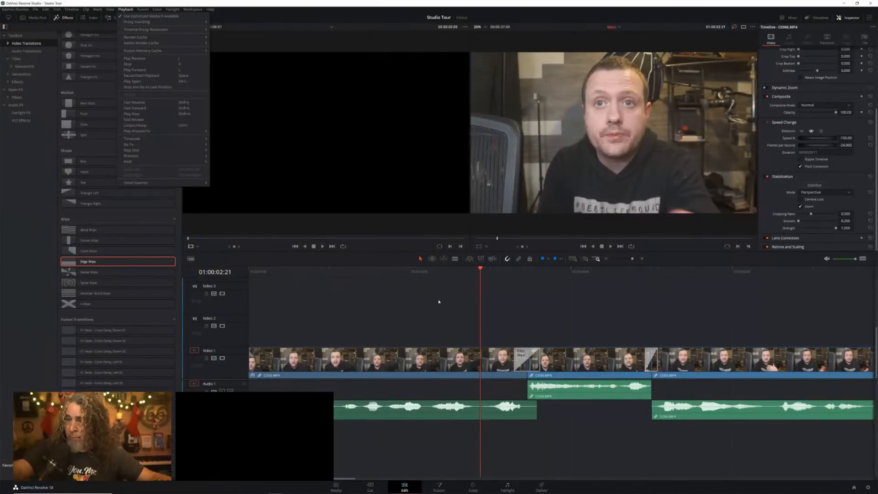
left_click(419, 297)
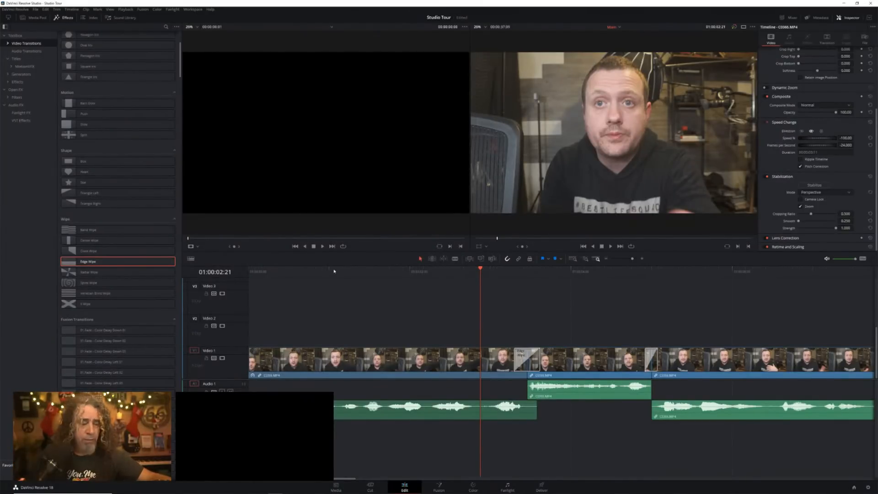
Place a basic Text title on Video 2 at the timeline start and trim its end to the start of the first transition.
key("Home")
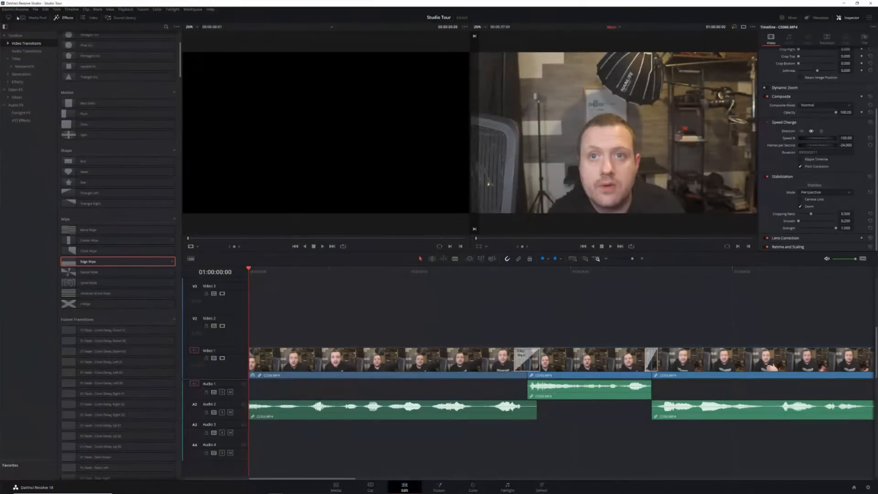
left_click(16, 59)
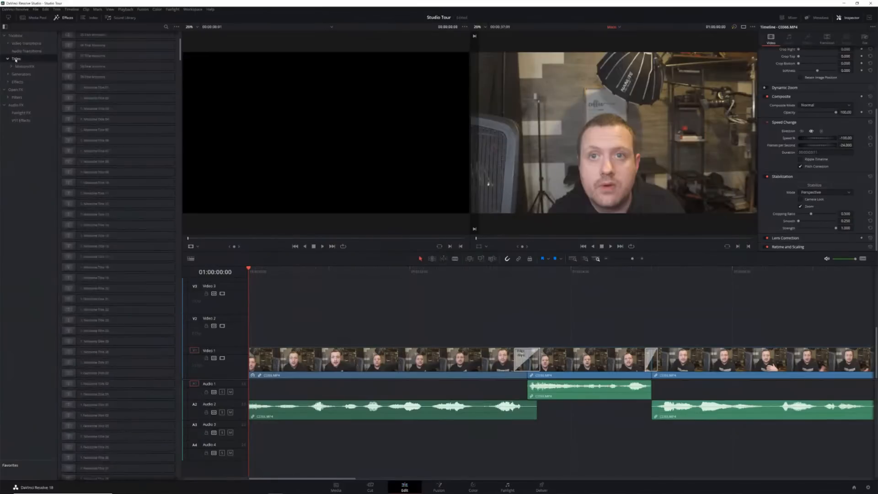
left_click(8, 59)
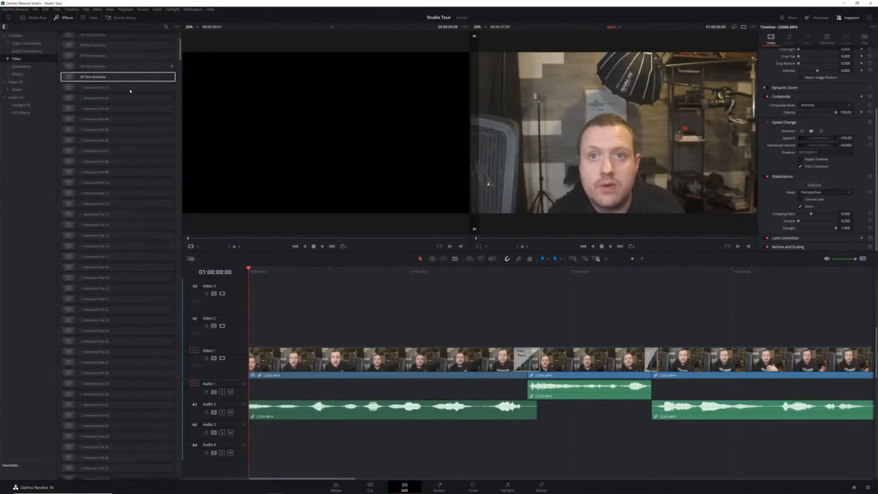
scroll(119, 91, "up", 3)
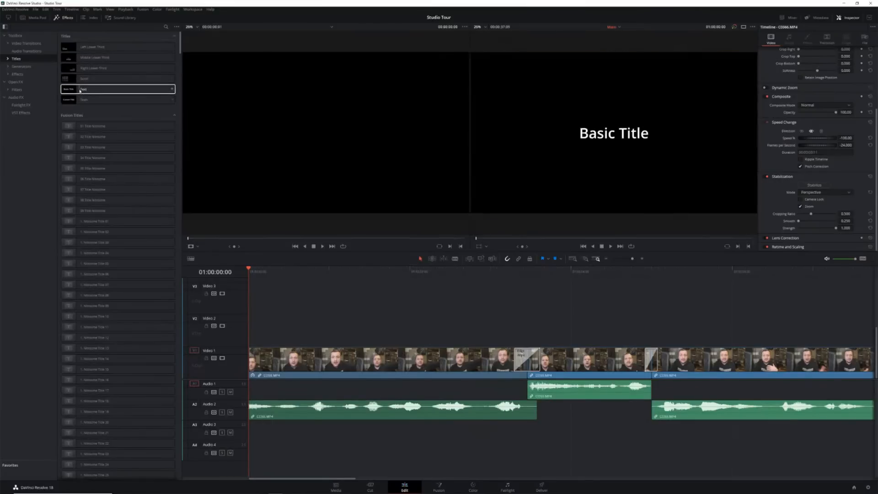
left_click_drag(80, 90, 238, 324)
left_click_drag(648, 330, 513, 330)
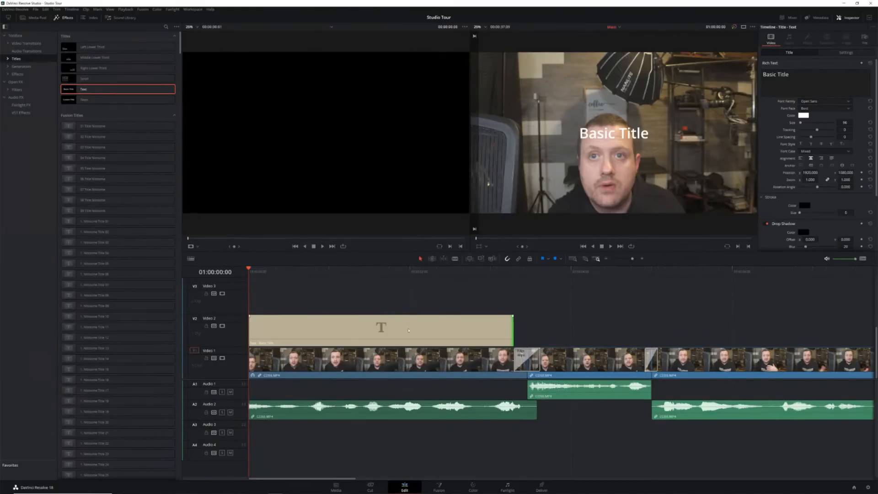
Replace the title's placeholder text with "This is a stupid title".
left_click(316, 329)
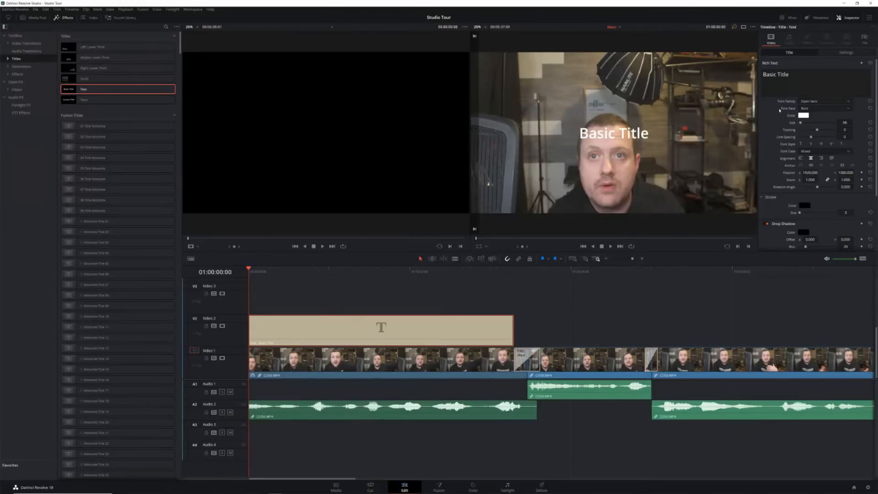
left_click(794, 78)
key("ctrl+a")
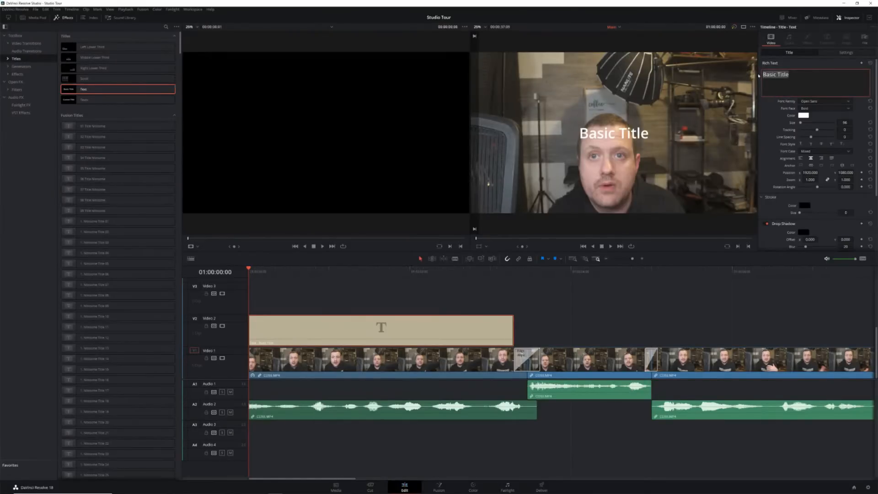
type("This ")
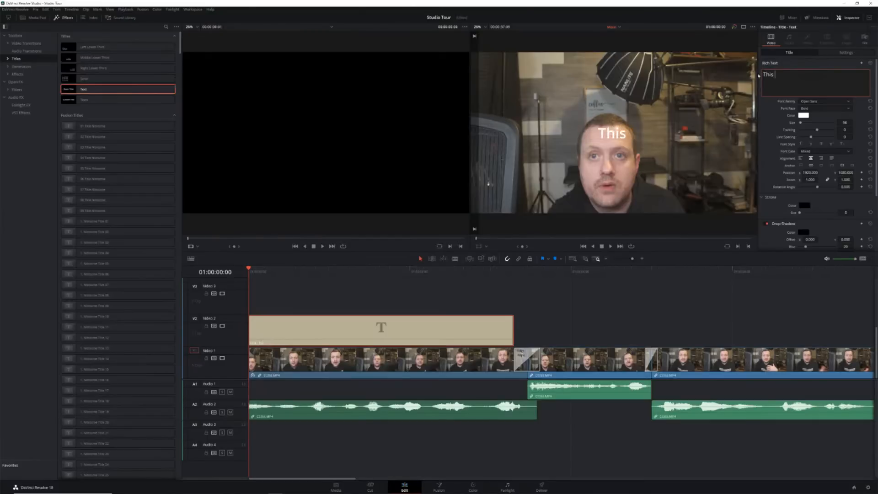
type("is a s")
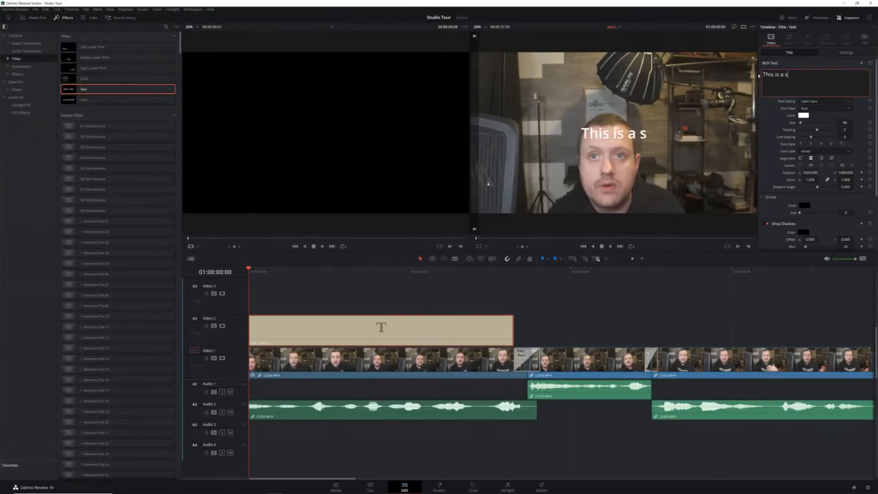
type("tup")
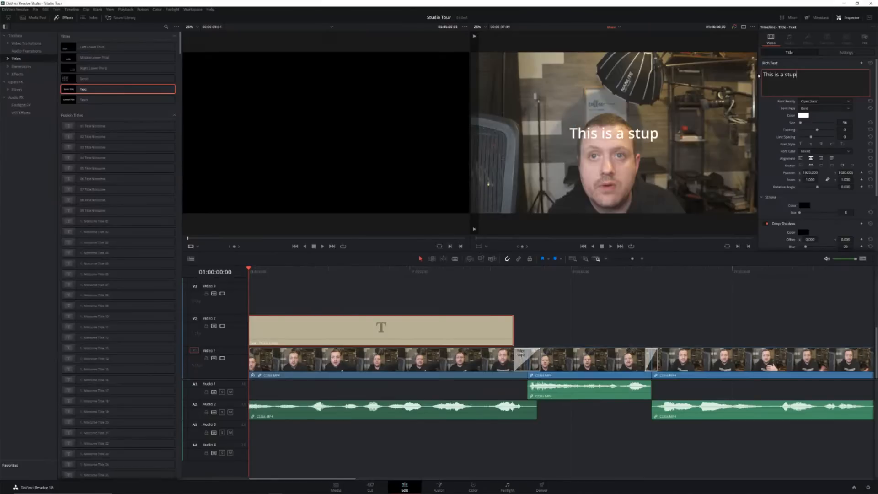
type("id title")
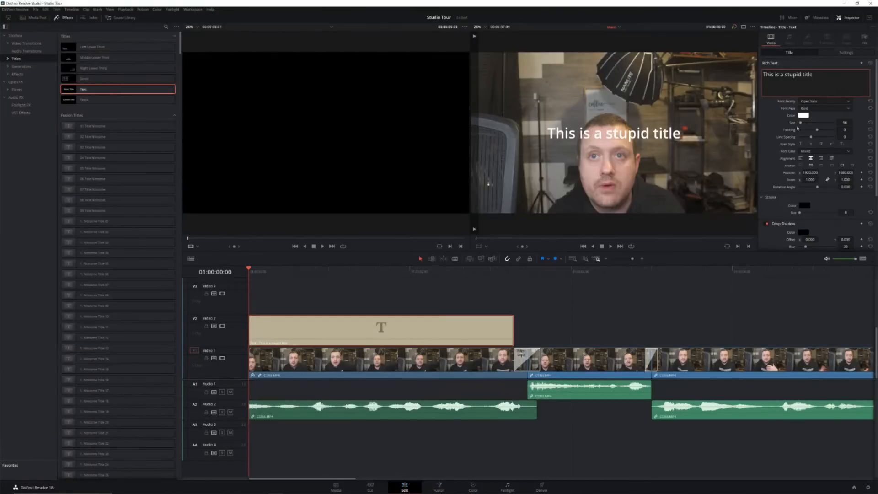
Hide the Inspector and reopen it from the title clip on Video 2.
left_click(851, 18)
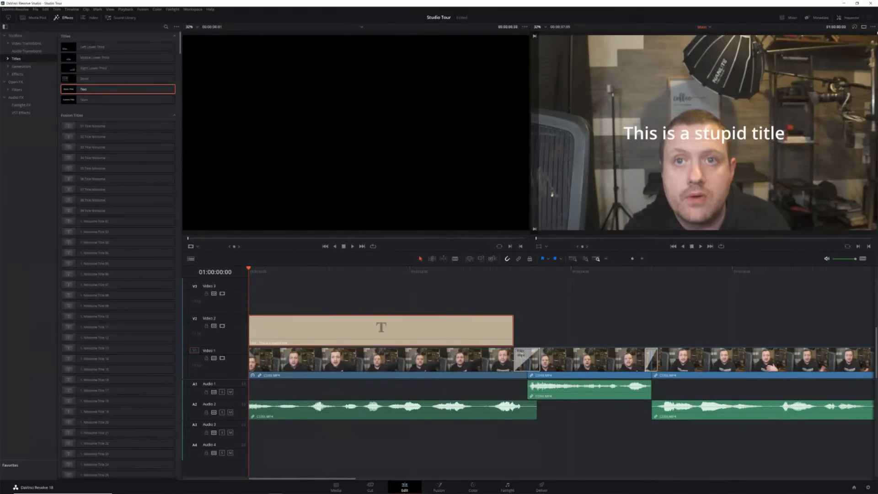
double_click(445, 328)
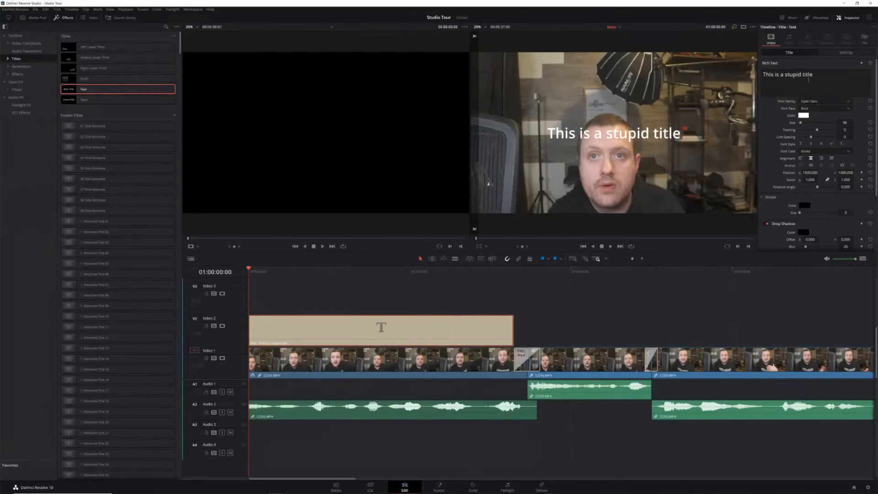
Change the title's font family to Playball with the Regular font face.
left_click(811, 100)
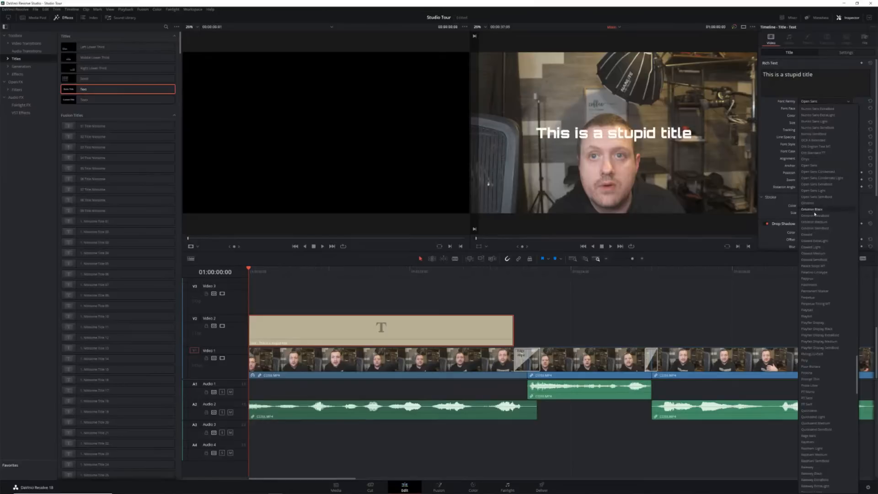
left_click(819, 309)
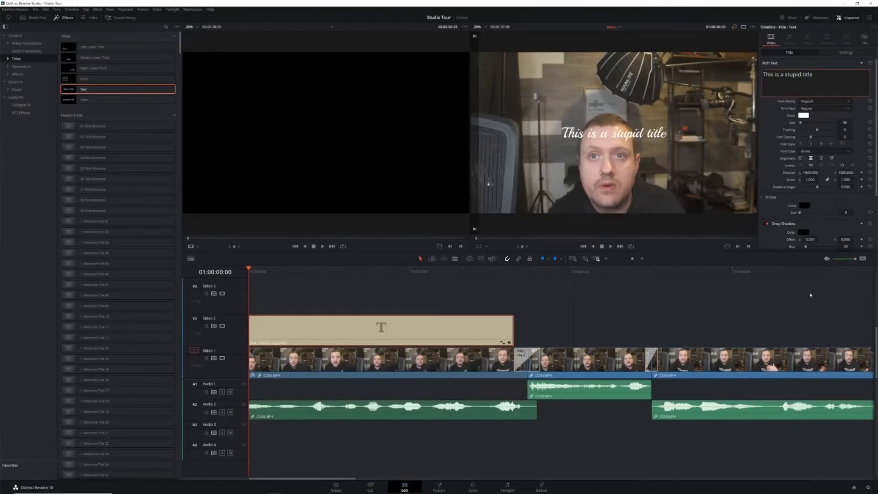
left_click(816, 111)
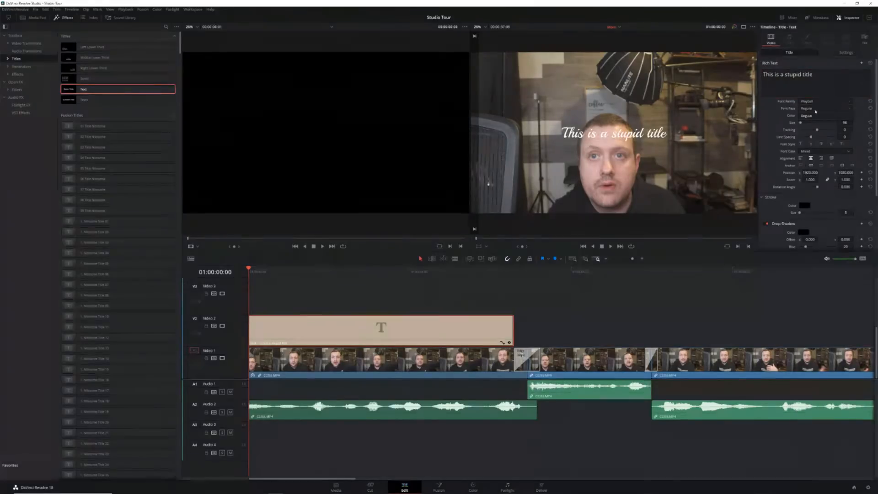
left_click(815, 111)
left_click(816, 111)
left_click(816, 111)
left_click(815, 112)
left_click(816, 111)
left_click(807, 109)
left_click(808, 116)
Recolor the title text from the color picker, trying red before settling on a dark yellow.
left_click(804, 115)
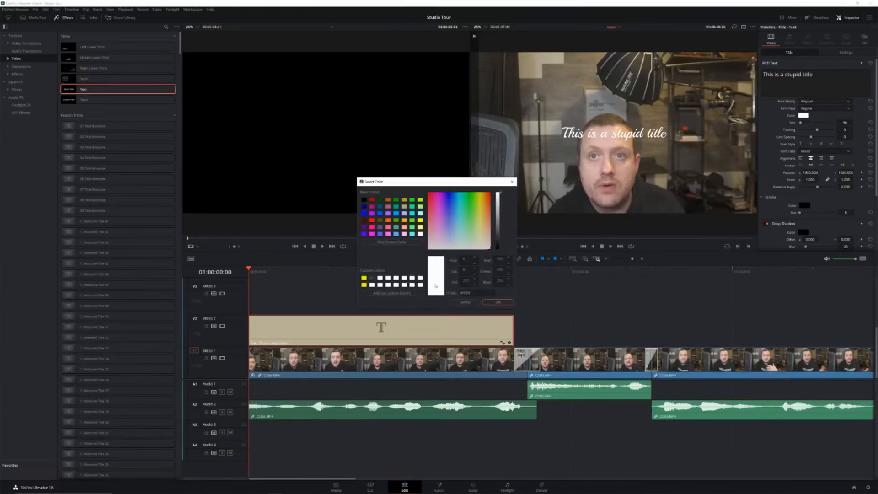
left_click(372, 201)
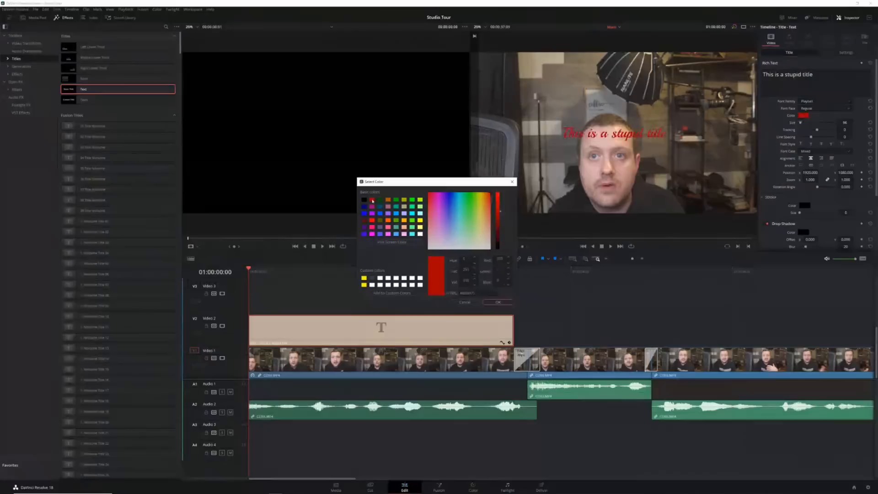
mouse_move(490, 196)
left_mouse_down()
mouse_move(474, 219)
mouse_move(463, 204)
mouse_move(480, 204)
left_mouse_up()
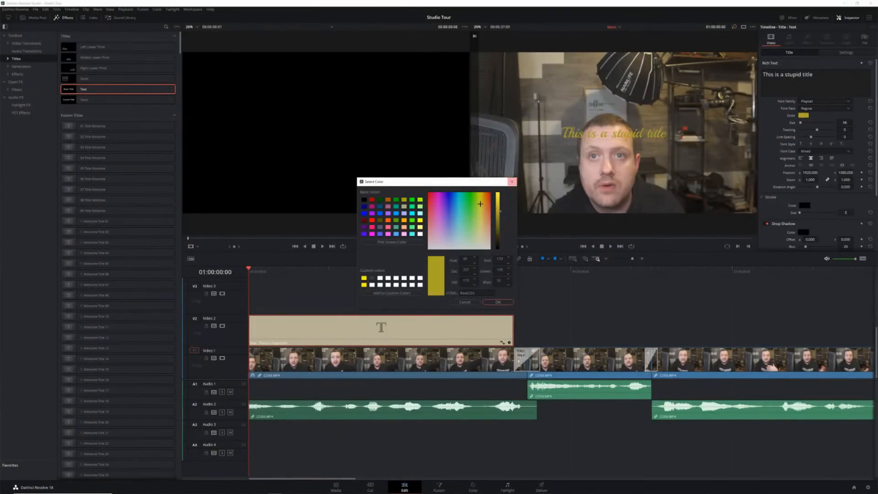
left_click(495, 302)
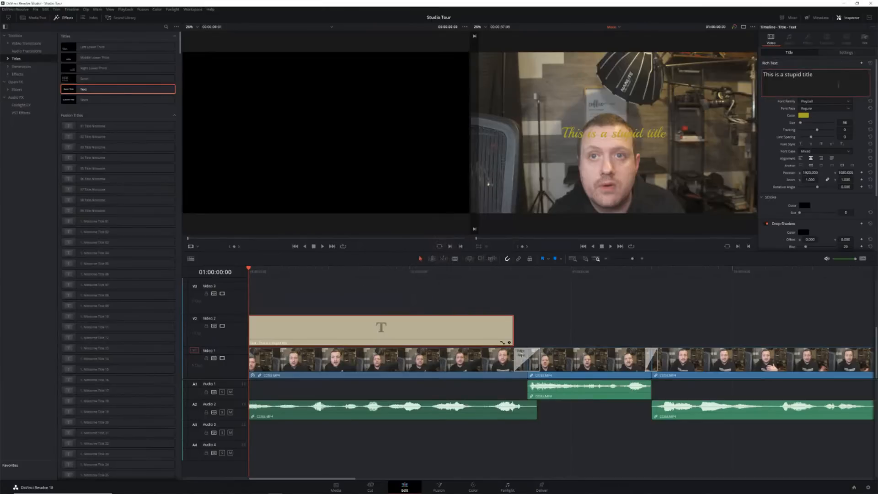
Enlarge the title text to size 128 and reset its tracking to the default.
left_click_drag(806, 123, 816, 130)
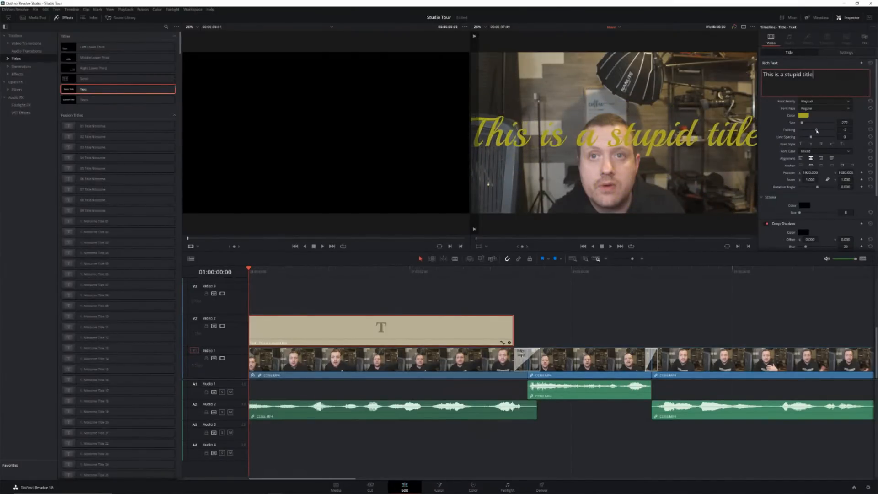
double_click(788, 132)
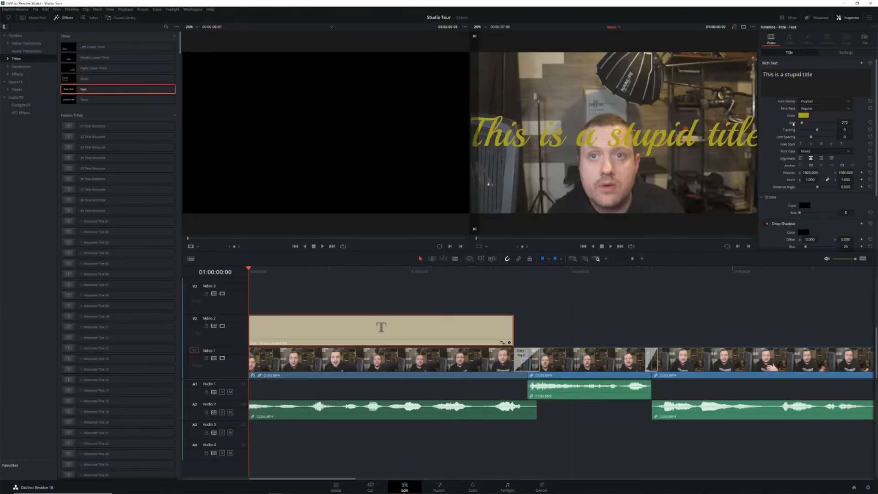
double_click(792, 123)
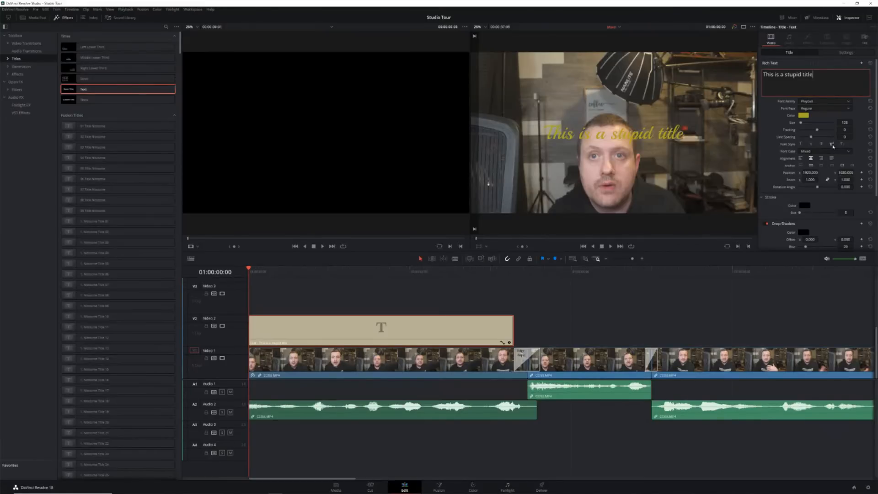
Tilt the title slightly by setting its rotation angle to about 2.66 degrees.
scroll(832, 146, "down", 3)
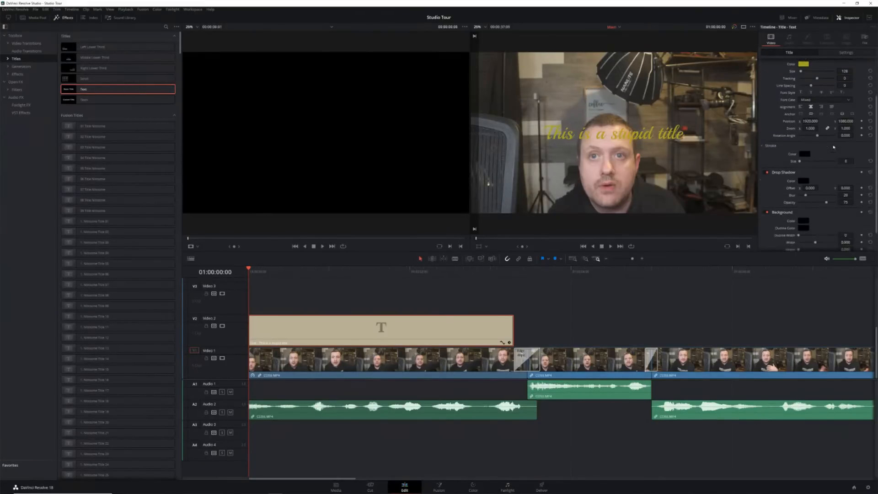
scroll(833, 147, "up", 1)
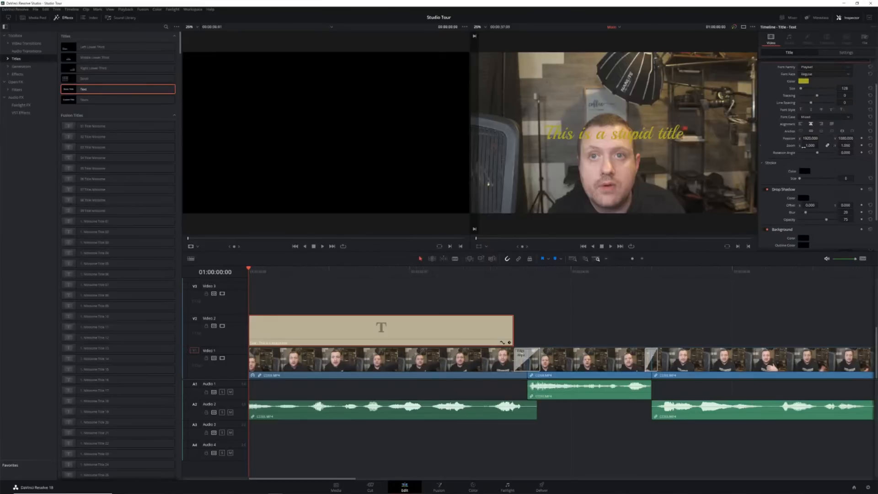
left_click_drag(816, 154, 818, 156)
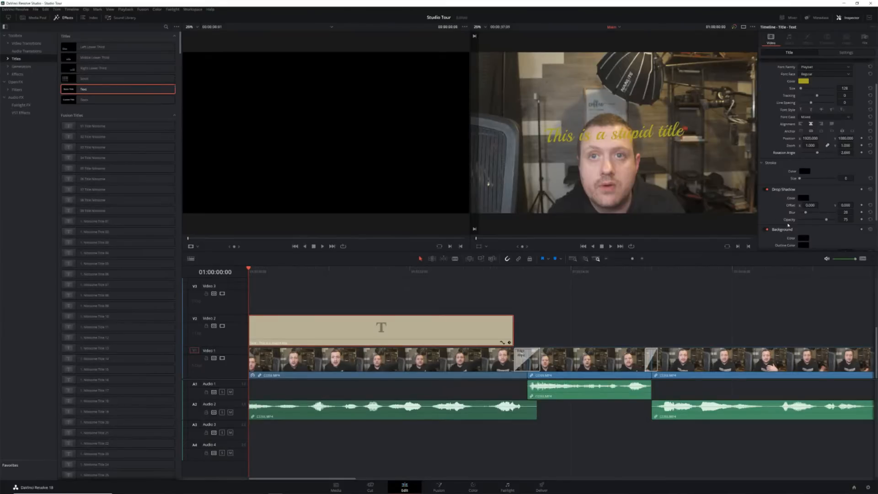
scroll(788, 225, "down", 1)
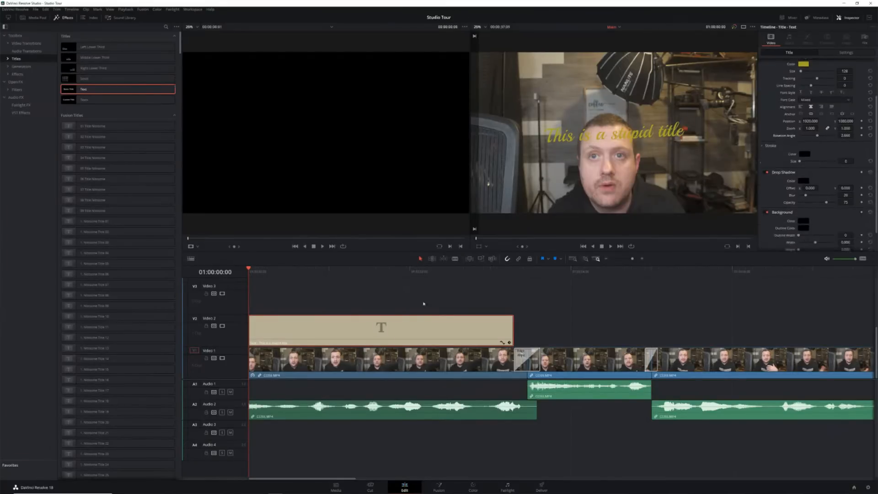
scroll(797, 196, "down", 1)
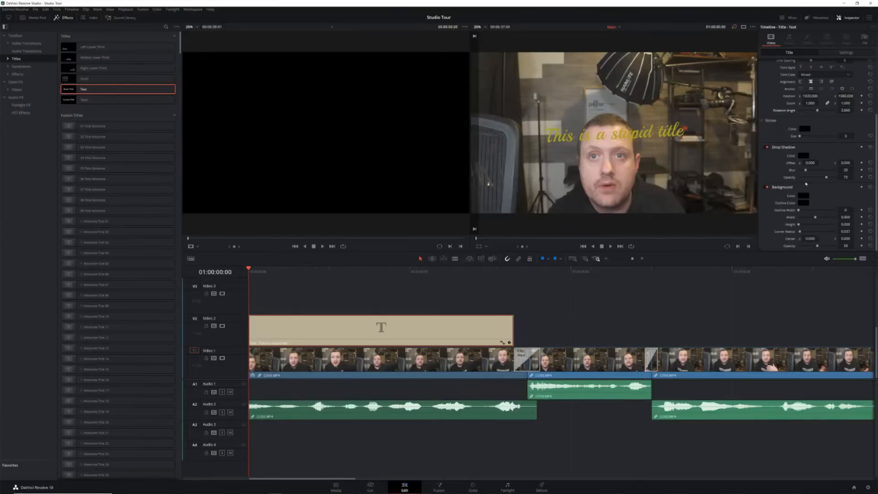
Place a Text+ title on Video 2 starting at timecode 01:00:05:05.
scroll(704, 296, "right", 5)
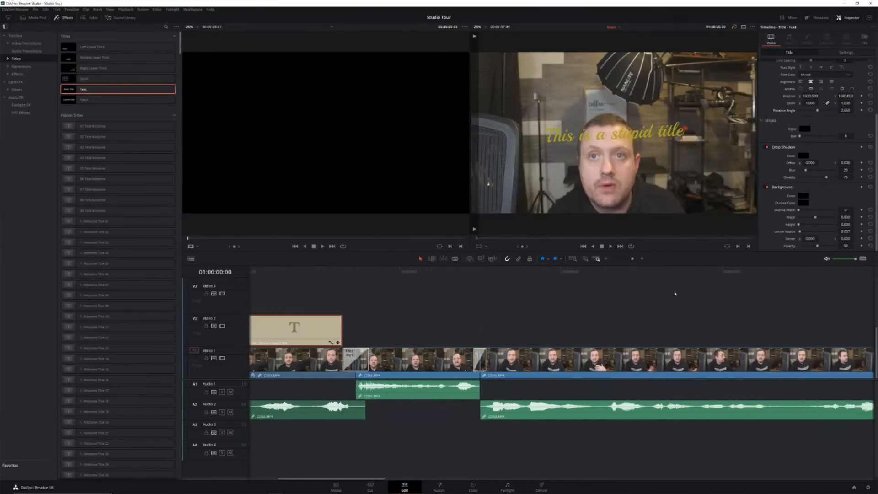
left_click(497, 271)
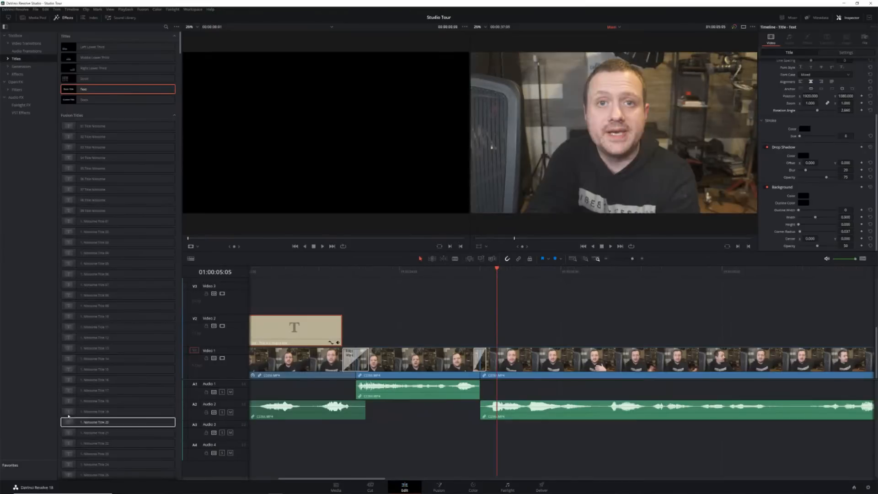
left_click_drag(101, 101, 526, 334)
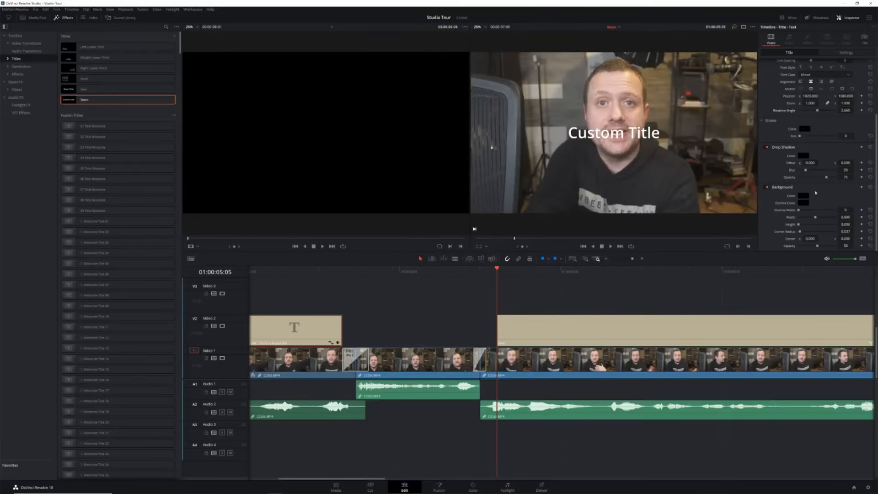
Replace the Text+ title's placeholder text with "This is a smart title".
scroll(815, 192, "up", 4)
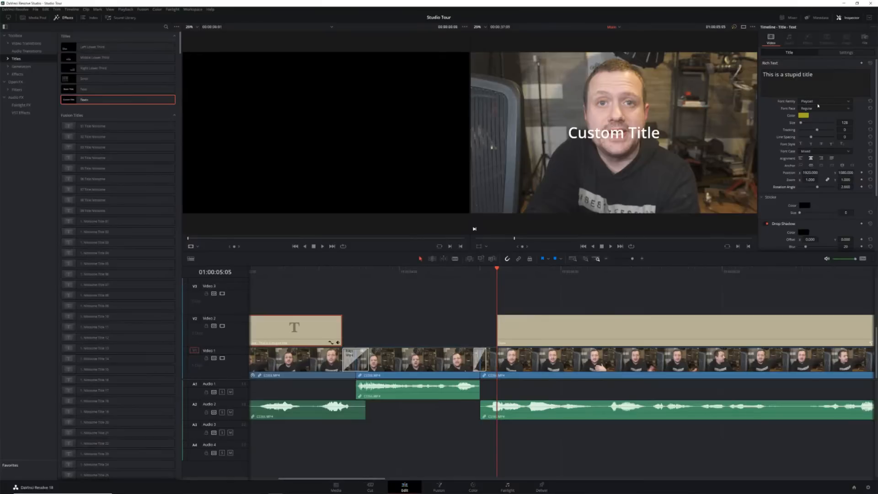
left_click(660, 330)
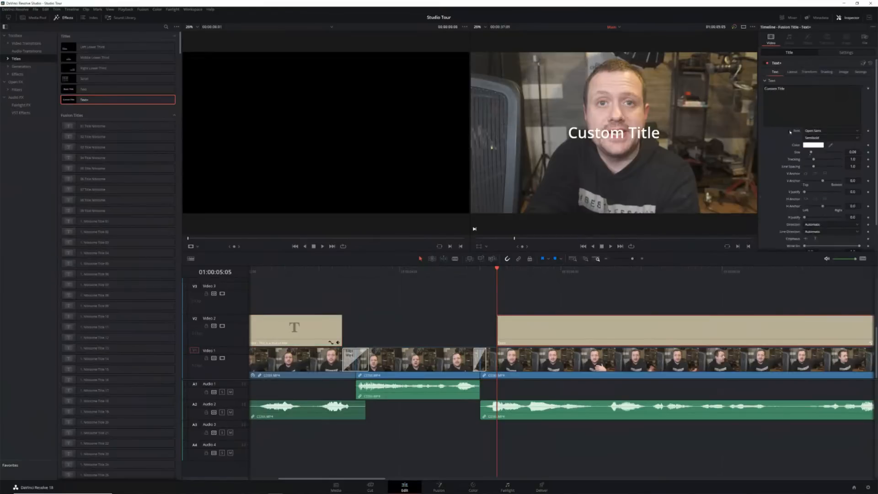
left_click(786, 89)
left_click_drag(786, 89, 762, 87)
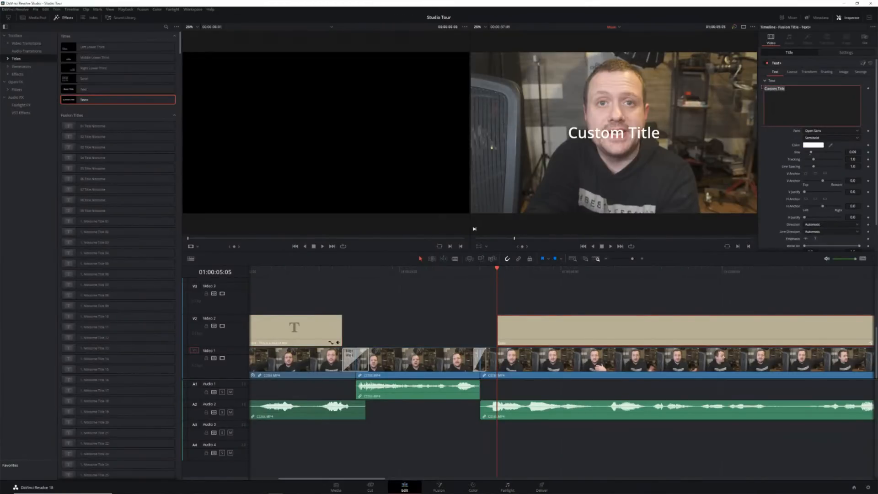
type("Th")
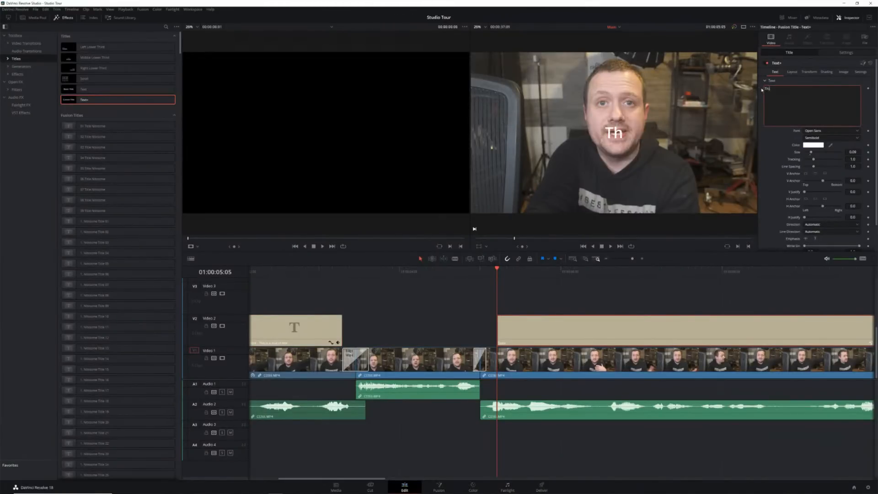
type("is is a smart title")
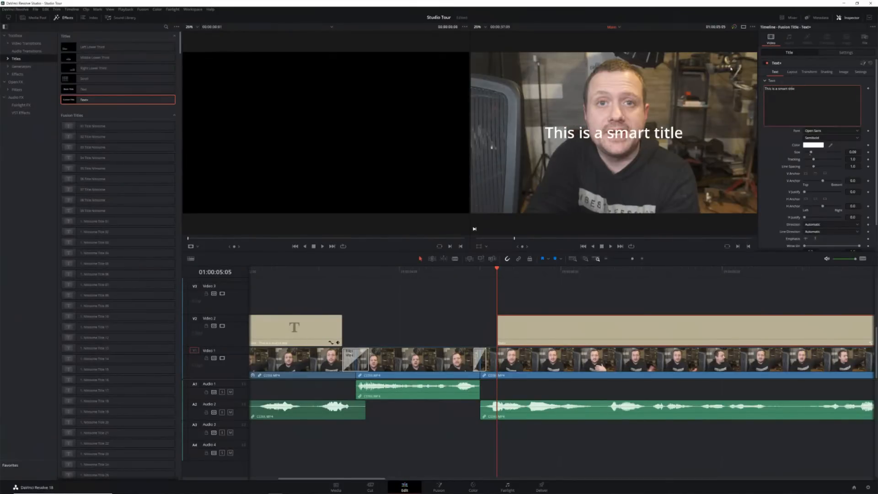
Set the Text+ title's font to Norwester in the Regular style.
left_click(826, 130)
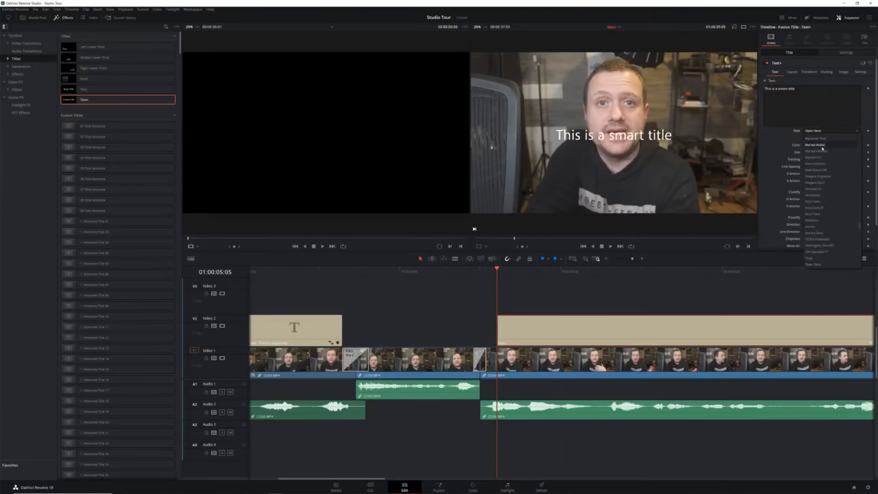
left_click(814, 195)
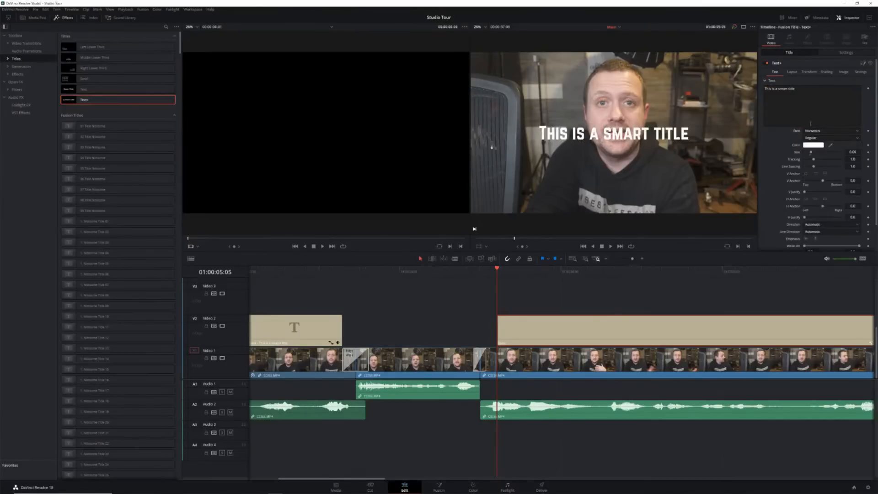
left_click(814, 139)
Change the Text+ title's color to the bright yellow basic color.
left_click(811, 145)
left_click(814, 145)
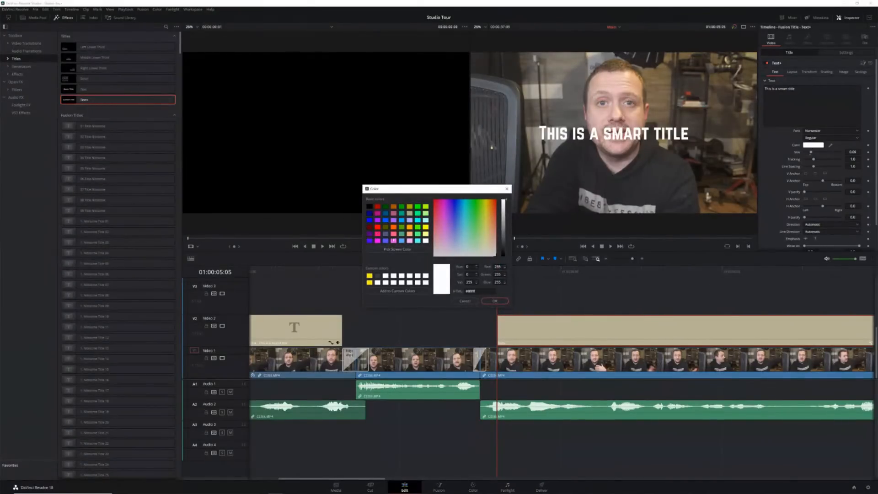
left_click(426, 227)
left_click(849, 151)
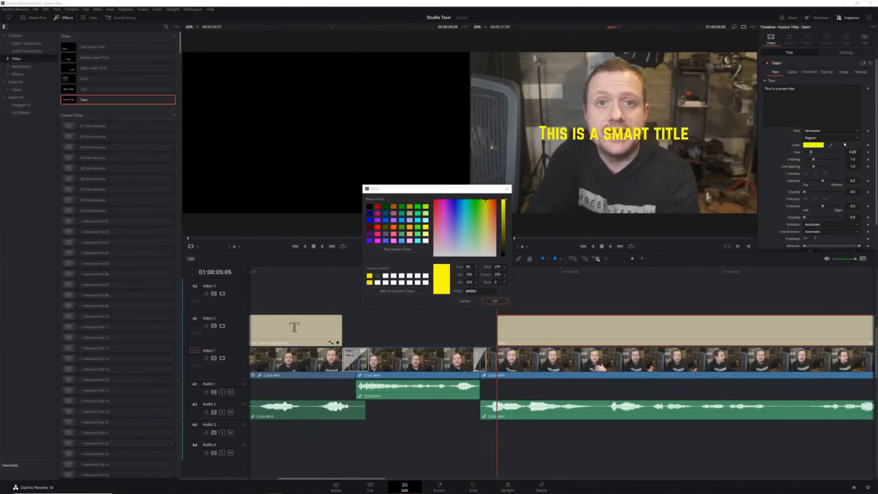
left_click(811, 152)
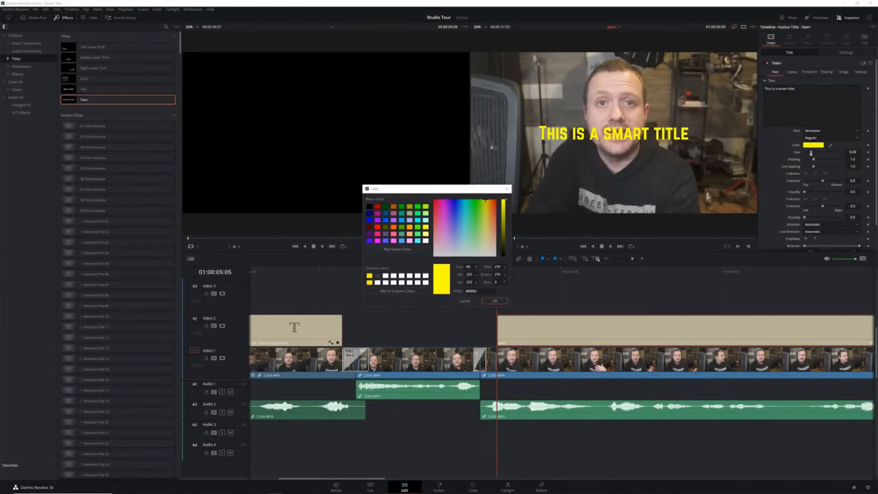
left_click(495, 301)
Enlarge the Text+ title to size 0.1299 and widen its tracking to 1.071.
left_click_drag(814, 161, 813, 160)
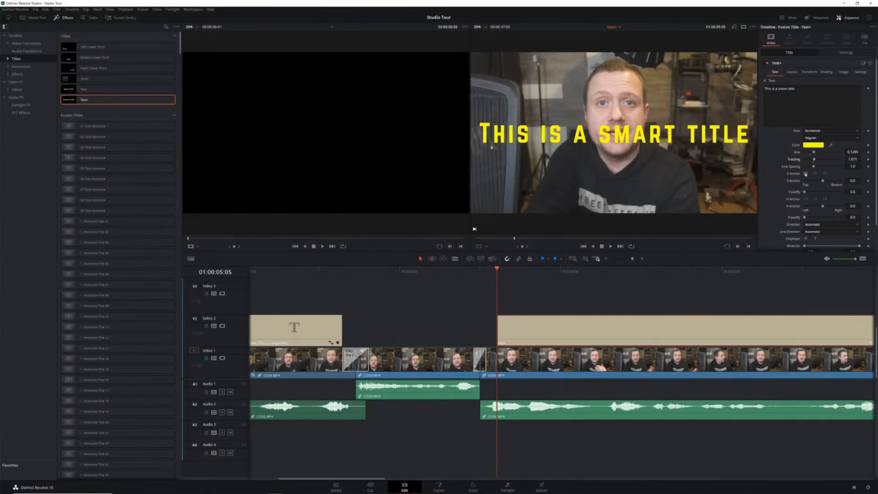
Try the different vertical anchor options and the vertical justification on the Text+ title.
left_click(815, 174)
left_click(824, 174)
left_click(816, 175)
left_click(805, 174)
left_click(815, 175)
left_click_drag(804, 192, 823, 194)
Try the Reversed Horizontal and Vertical text directions on the Text+ title, and set its direction to Reversed Vertical.
scroll(811, 186, "down", 1)
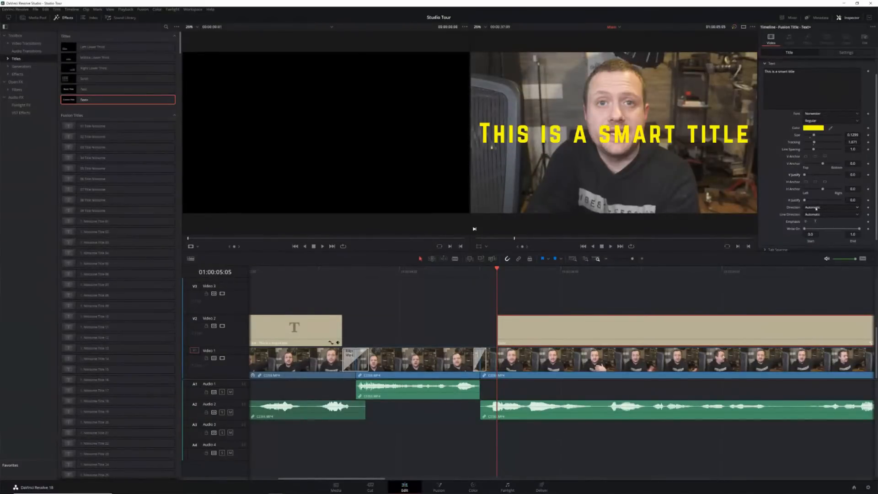
left_click(816, 208)
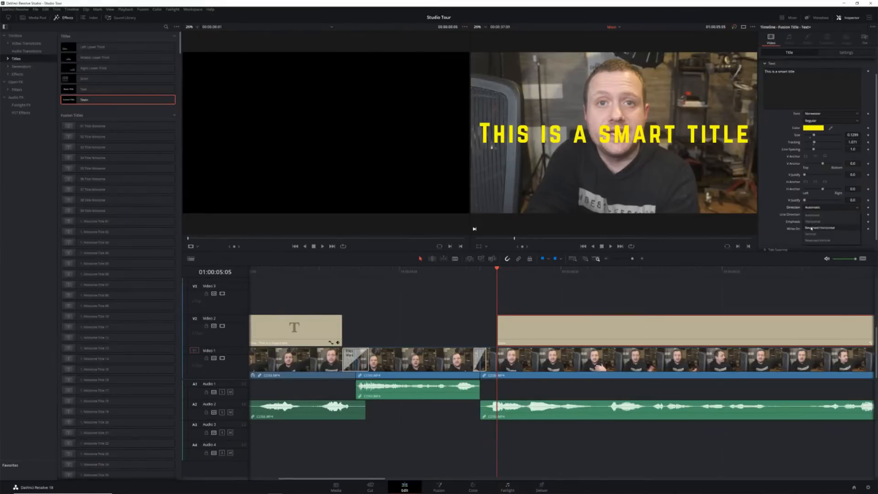
left_click(811, 228)
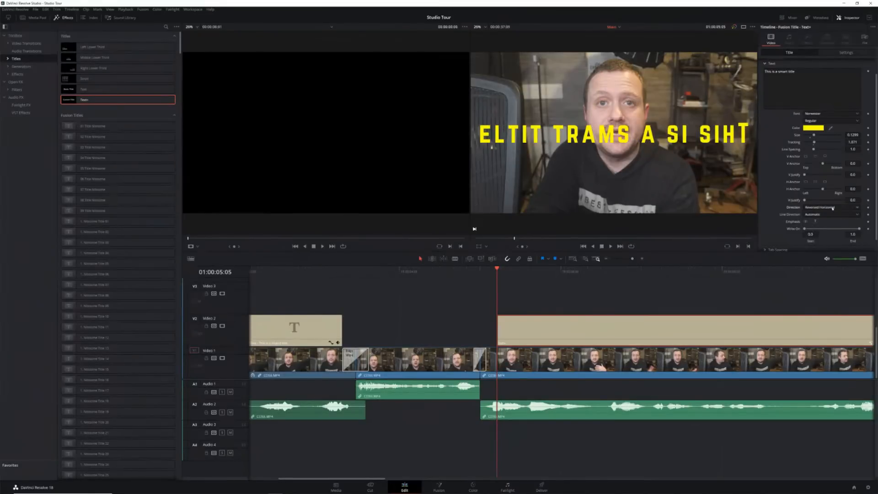
left_click(819, 214)
left_click(816, 234)
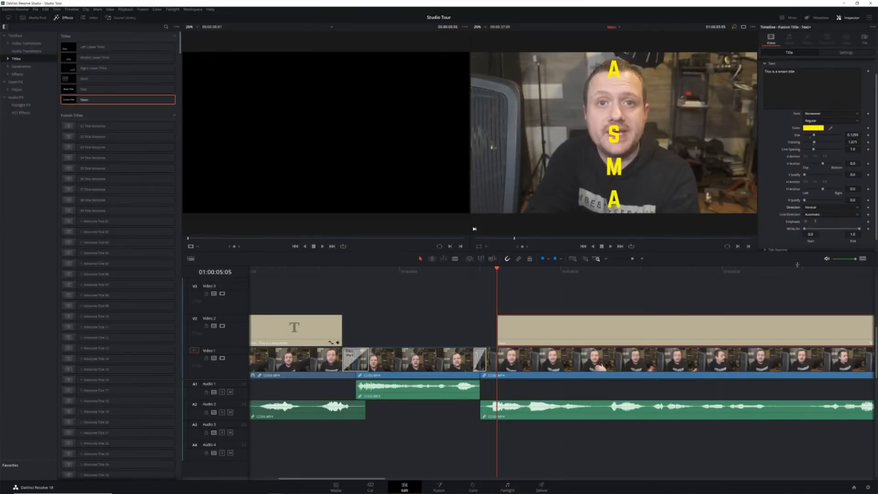
left_click(820, 207)
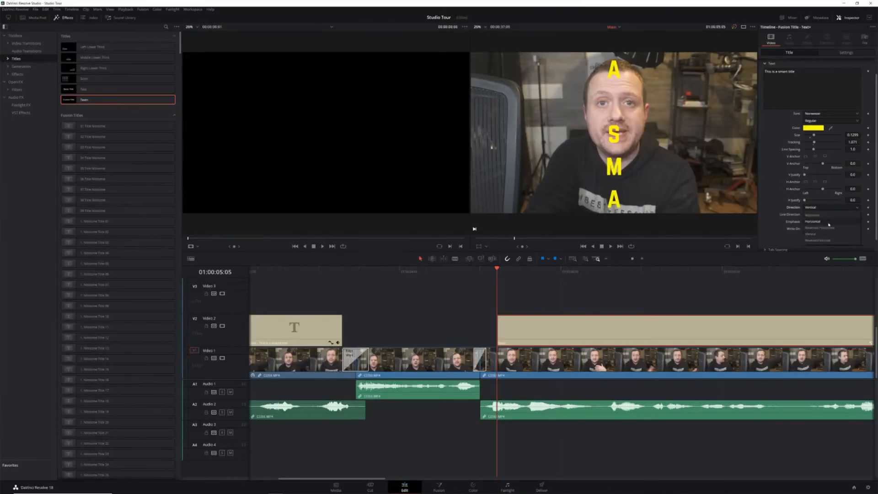
left_click(822, 240)
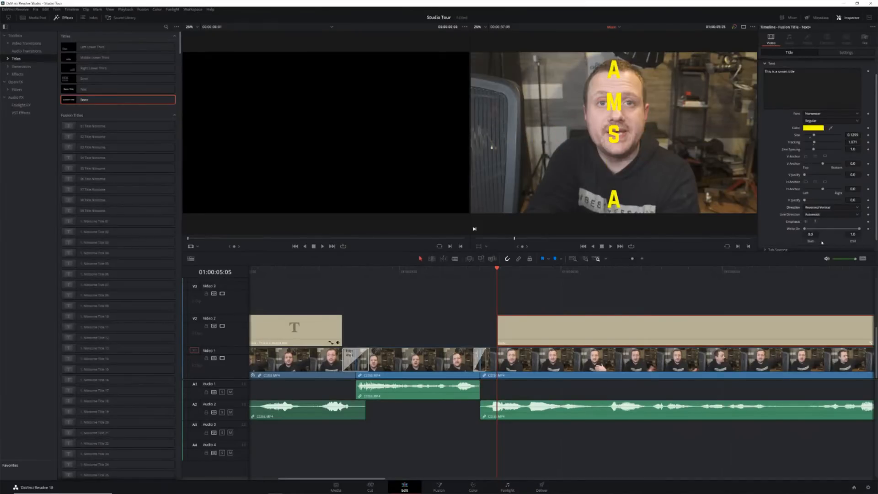
Set the Text+ title's direction to Horizontal, try the Bottom Up line direction, and set the line direction to Top Down.
left_click(810, 212)
left_click(816, 221)
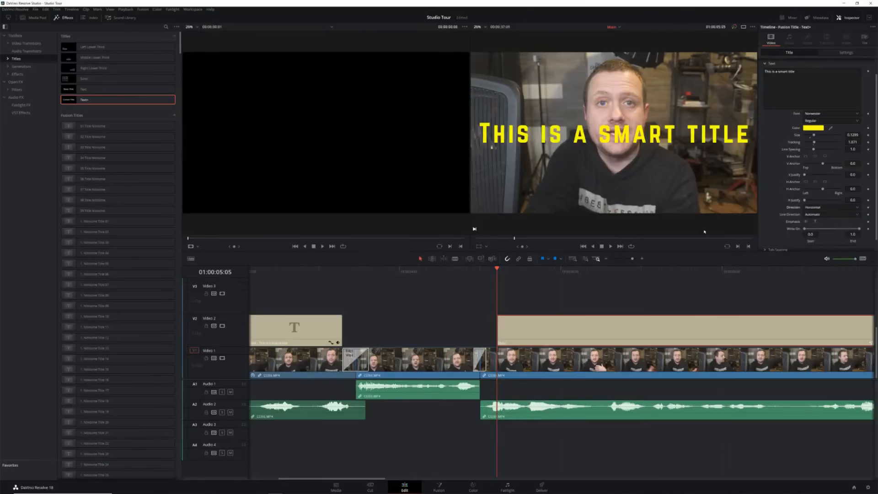
left_click(816, 214)
left_click(816, 228)
left_click(813, 215)
left_click(815, 234)
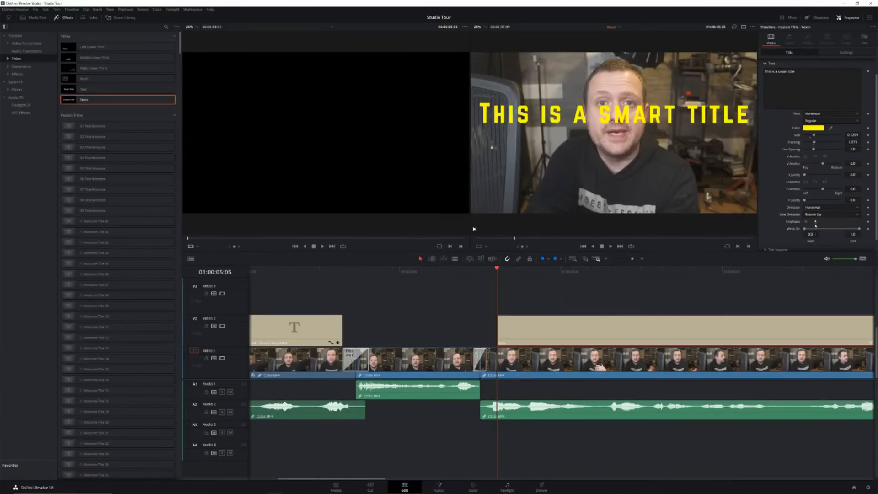
left_click(815, 215)
left_click(828, 221)
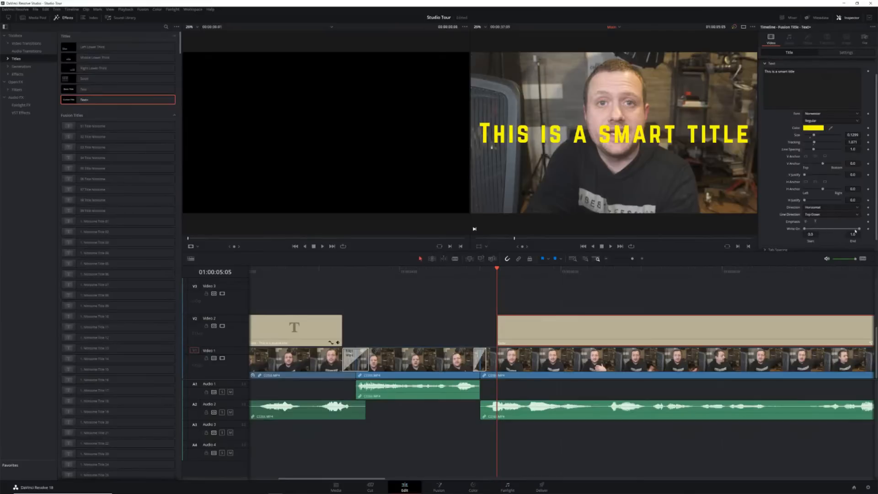
Keyframe the title's Write On end value from 0 at 01:00:05:05 up to 0.994 at 01:00:08:00.
mouse_move(855, 231)
left_mouse_down()
mouse_move(806, 224)
mouse_move(869, 230)
left_mouse_up()
left_click_drag(860, 230, 806, 230)
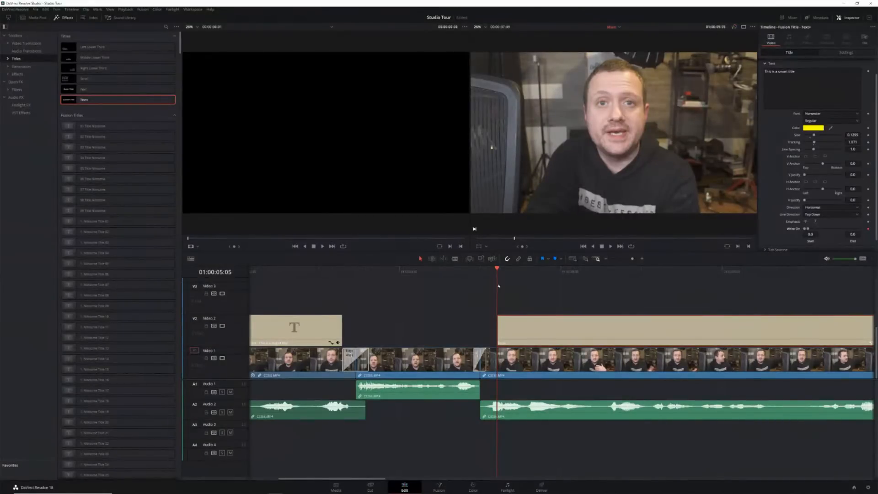
left_click_drag(504, 270, 722, 270)
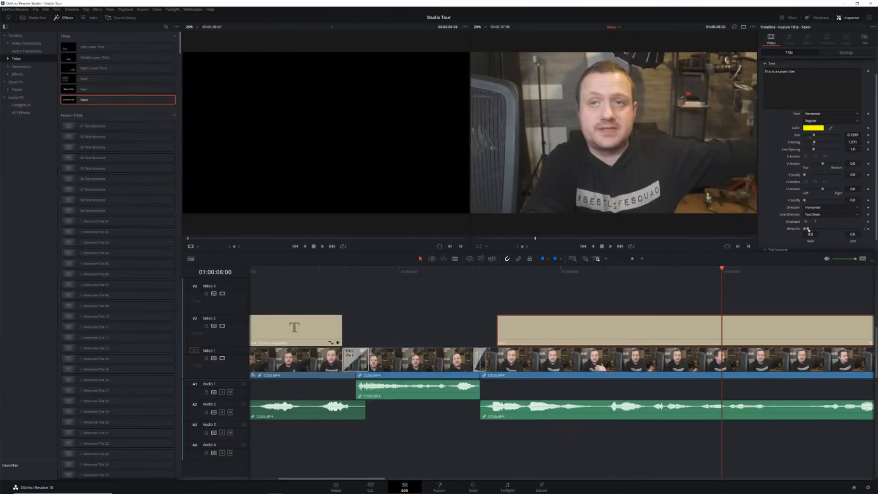
left_click_drag(807, 229, 860, 235)
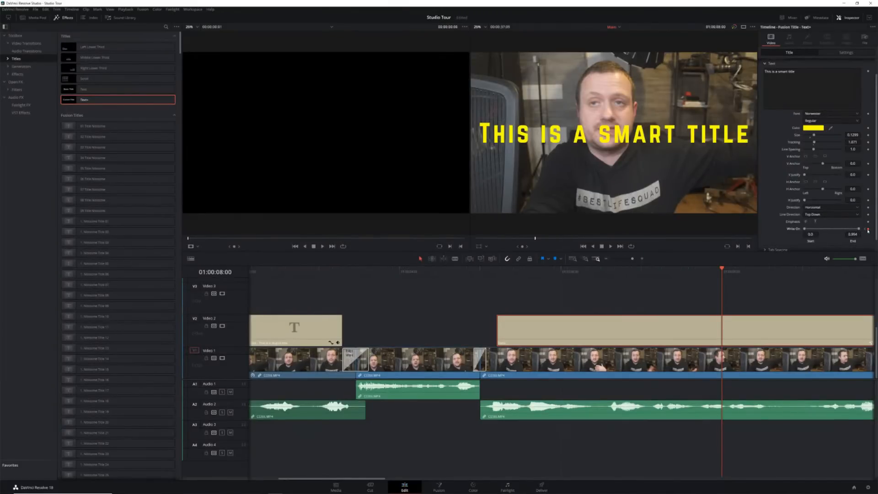
Keyframe the Write On end at its current value at 01:00:09:00, and lower it to 0 on the title's final frame at 01:00:10:04.
scroll(799, 281, "right", 5)
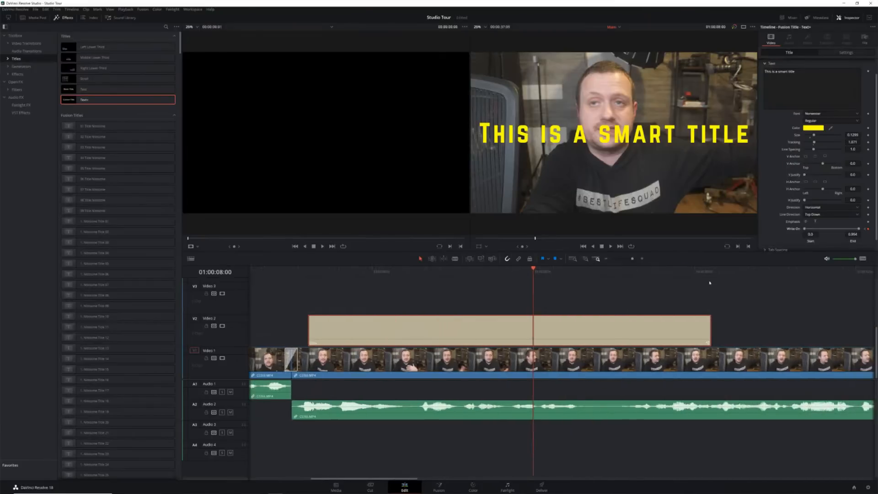
scroll(640, 274, "left", 5)
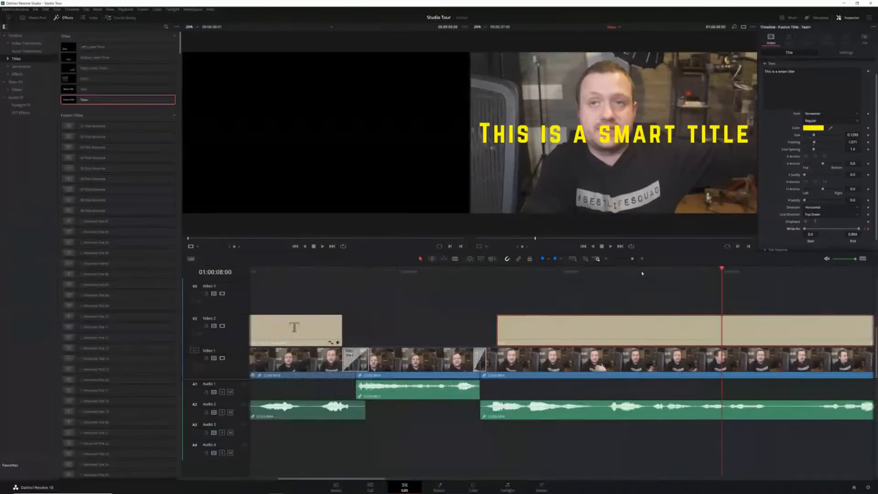
scroll(641, 273, "right", 3)
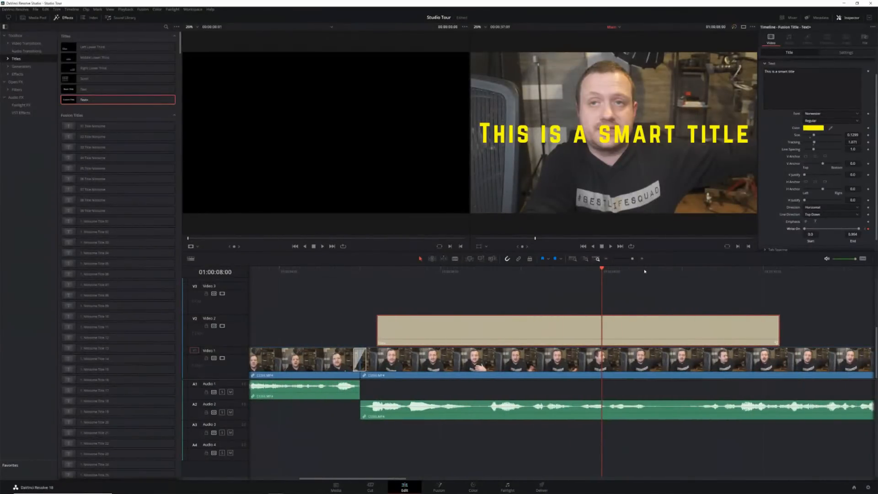
scroll(645, 272, "right", 1)
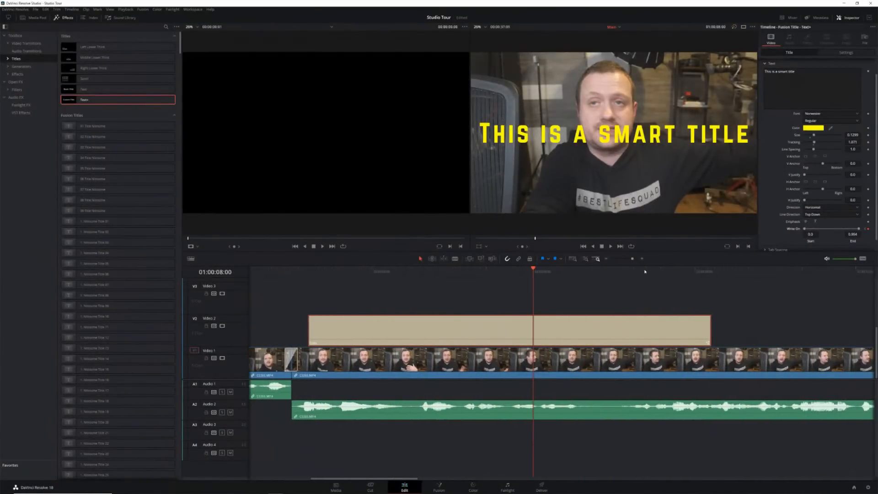
scroll(638, 273, "left", 2)
scroll(633, 274, "right", 2)
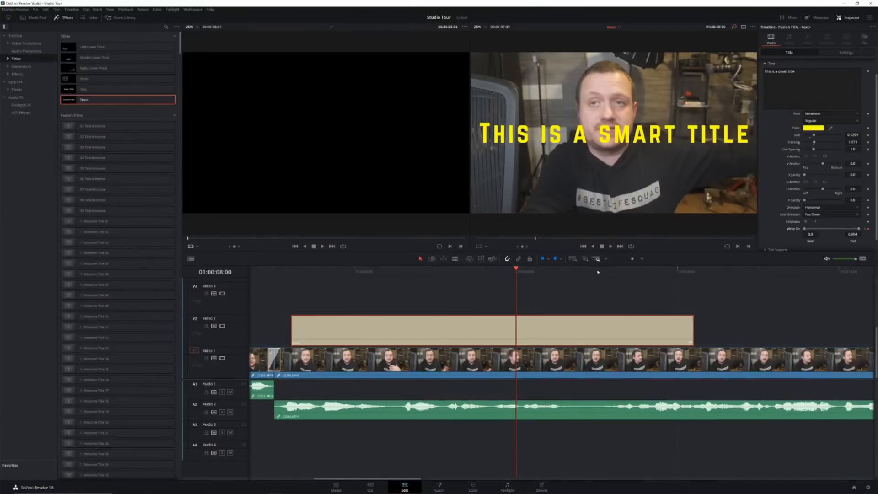
left_click(597, 270)
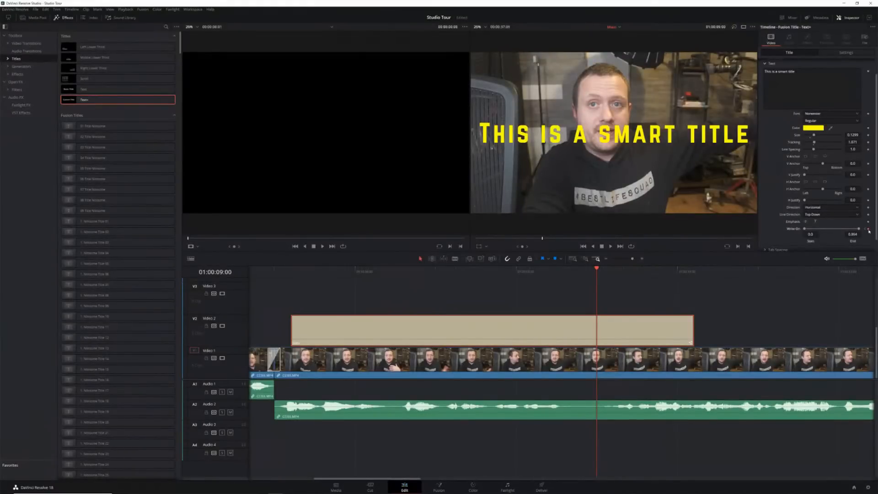
left_click(689, 270)
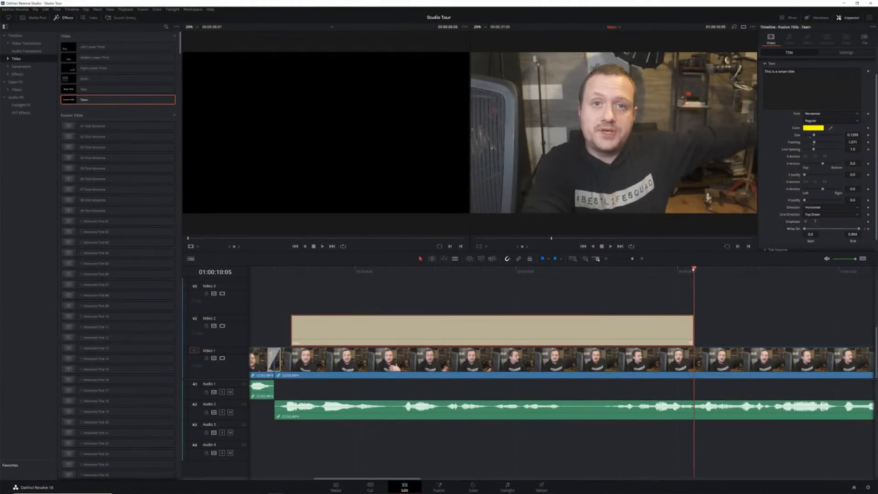
key("Left")
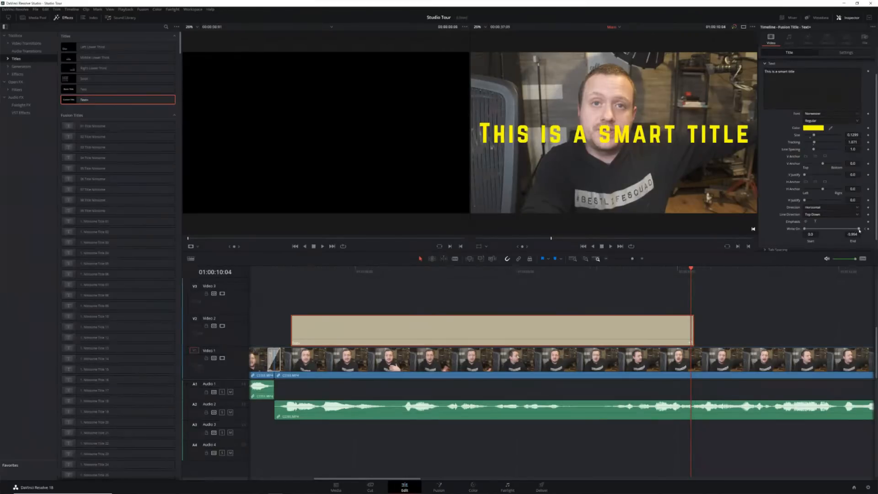
left_click_drag(859, 230, 784, 228)
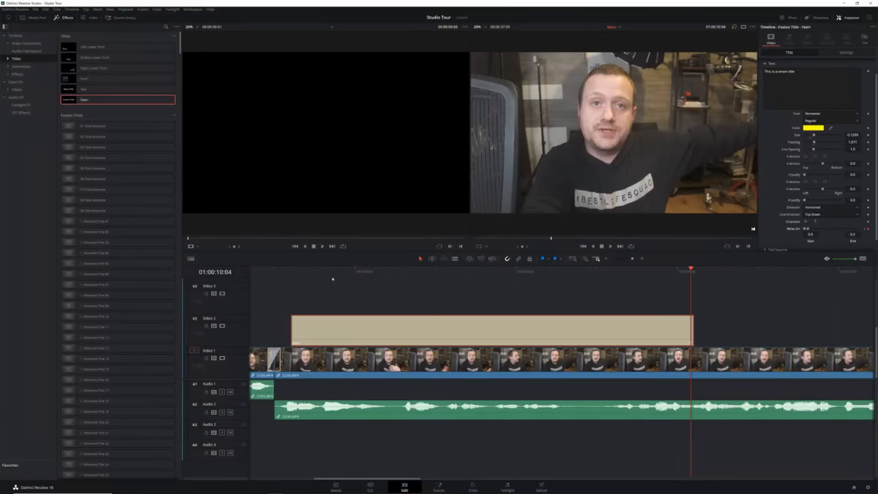
Play back the title from just before its start and scrub through it to review the write-on animation.
left_click(266, 270)
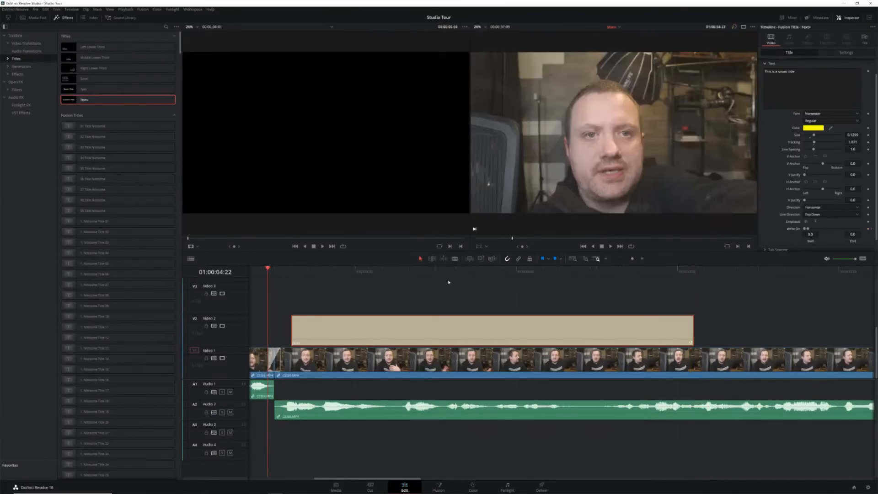
key("space")
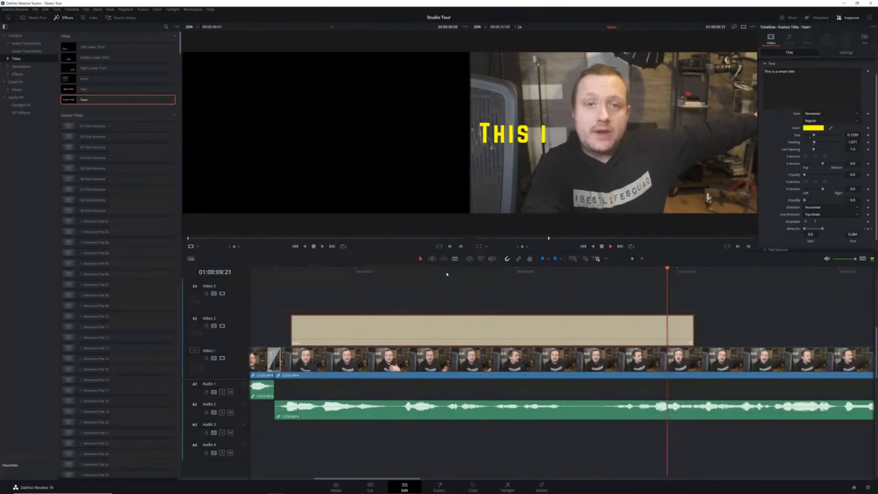
key("space")
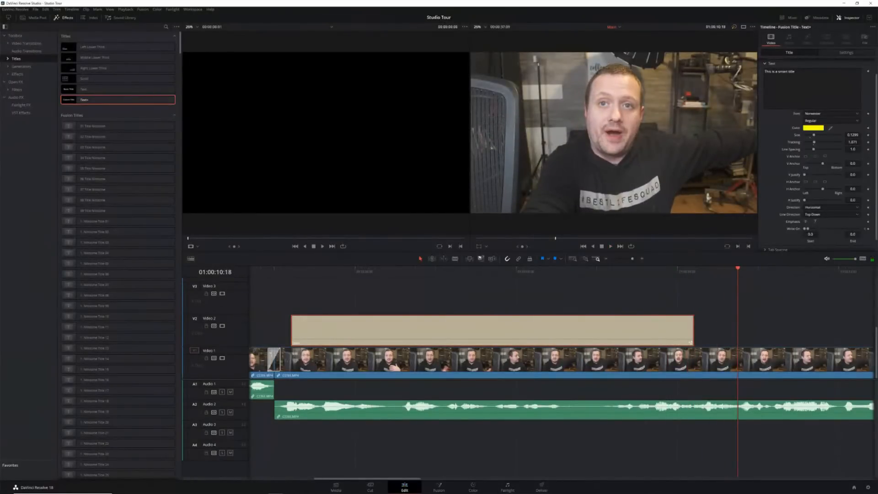
scroll(805, 180, "down", 1)
scroll(805, 180, "up", 1)
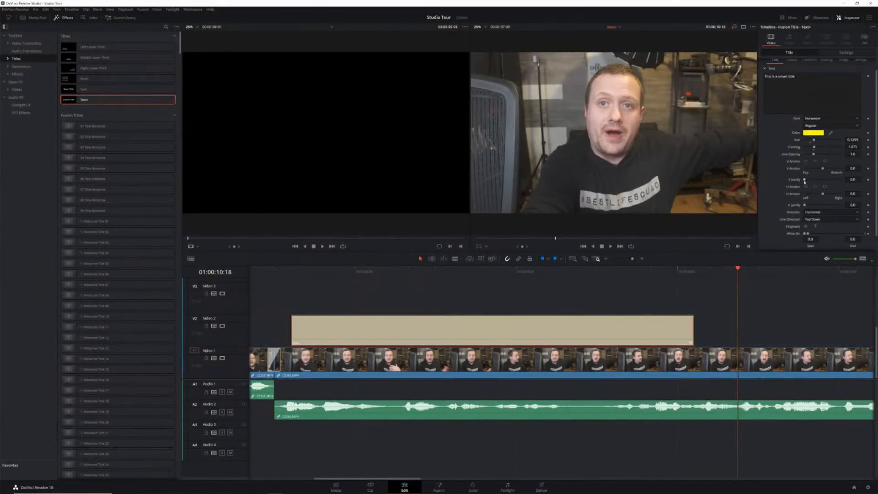
scroll(805, 204, "up", 1)
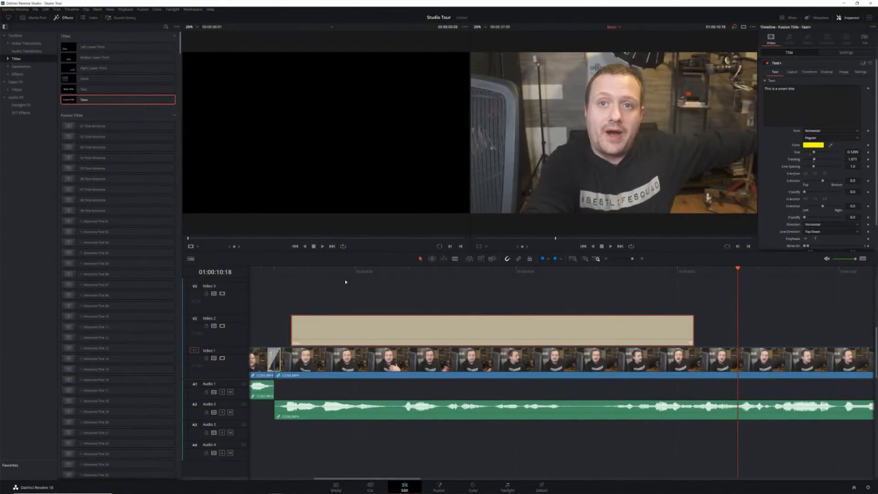
left_click(405, 282)
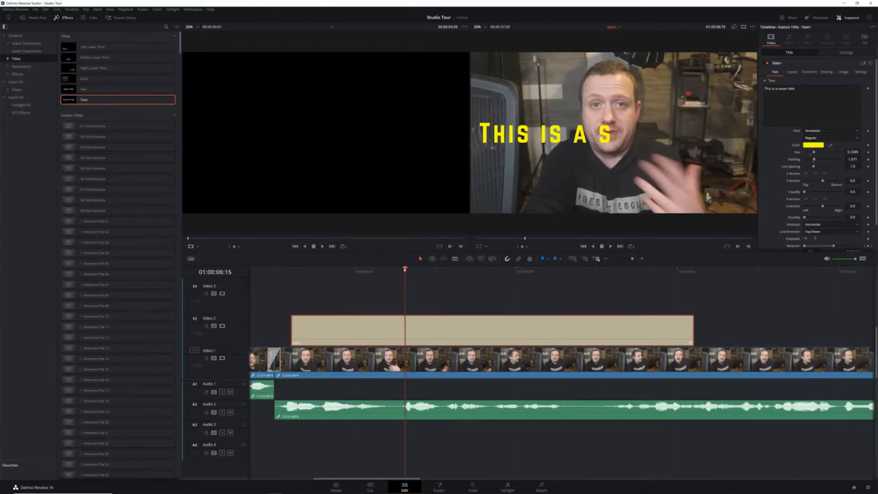
left_click_drag(404, 271, 513, 282)
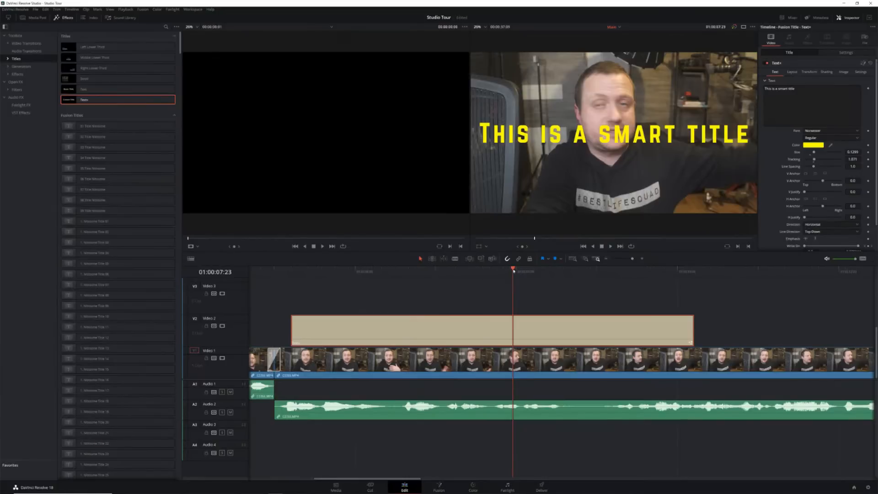
left_click_drag(513, 274, 291, 275)
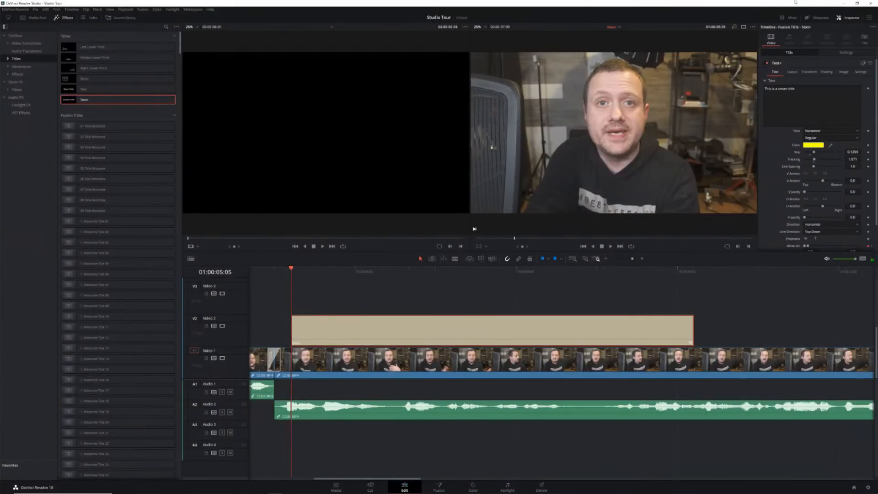
left_click(365, 271)
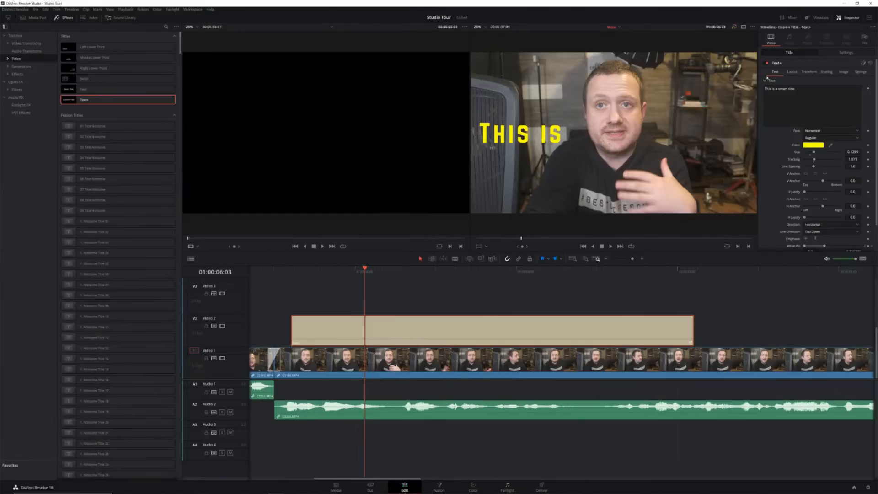
Try moving the title's layout Center X beyond the frame's right edge and keyframing that off-screen position at 01:00:05:05.
scroll(816, 206, "down", 2)
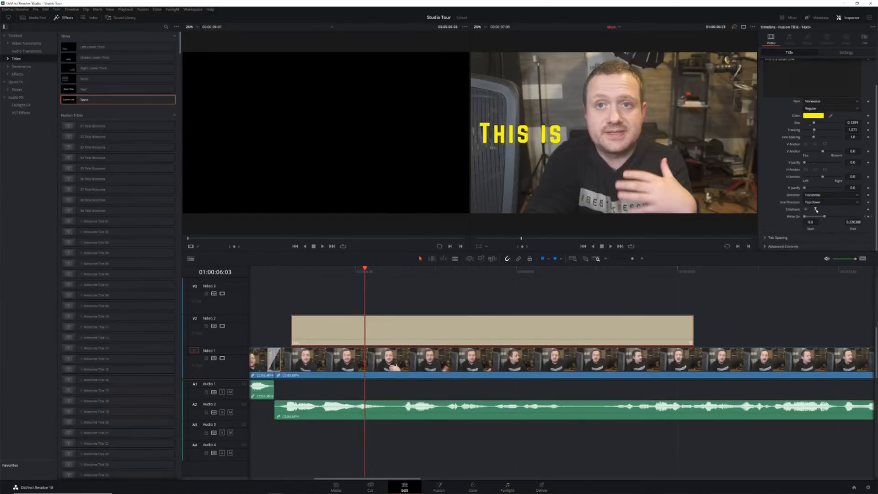
scroll(816, 212, "up", 2)
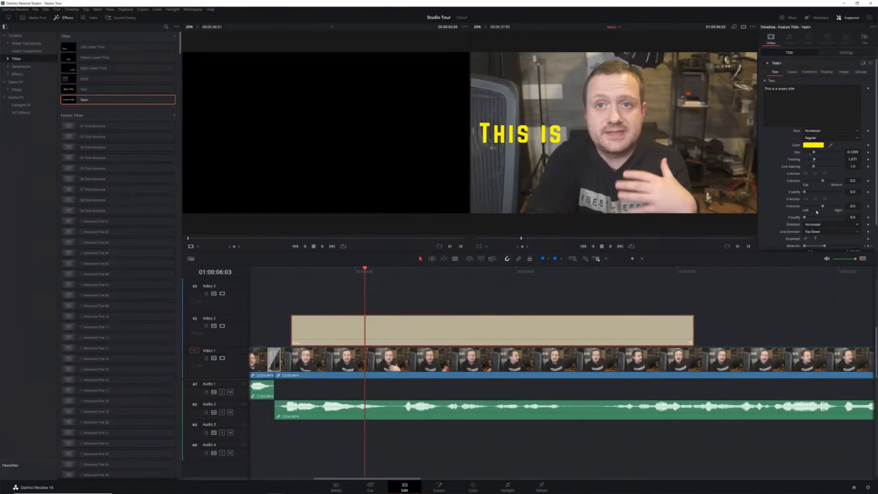
left_click(791, 72)
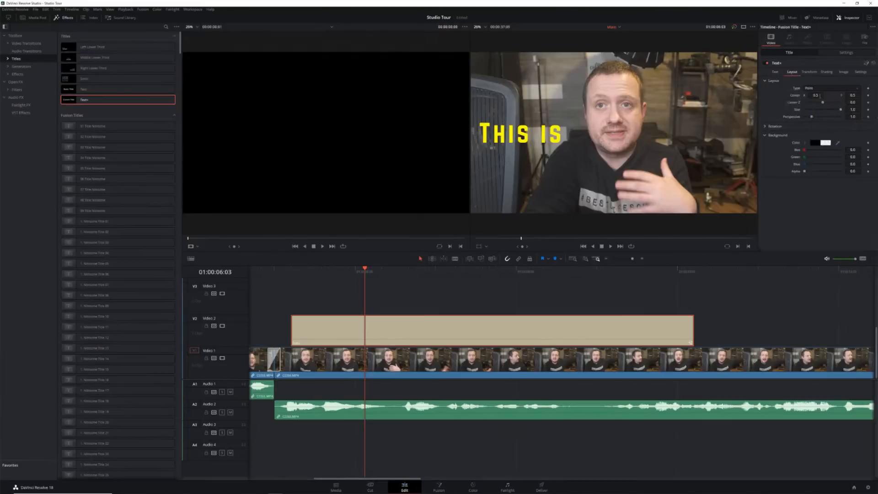
left_click_drag(816, 95, 860, 95)
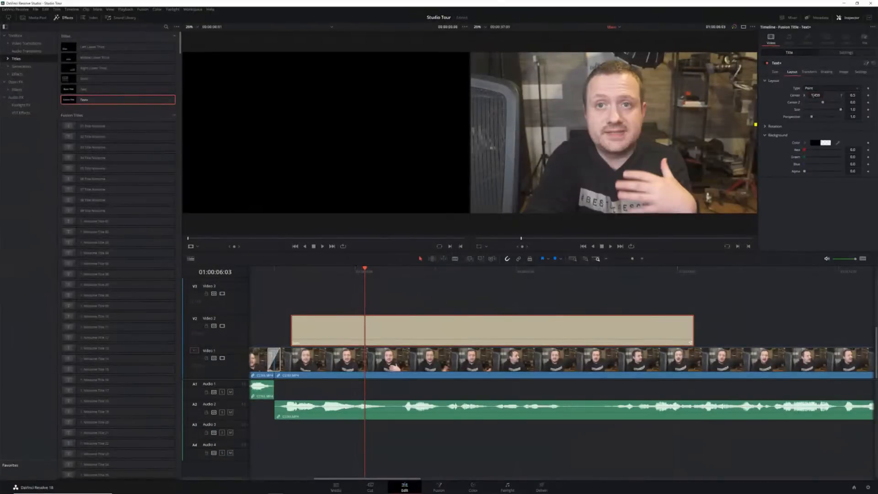
left_click(290, 270)
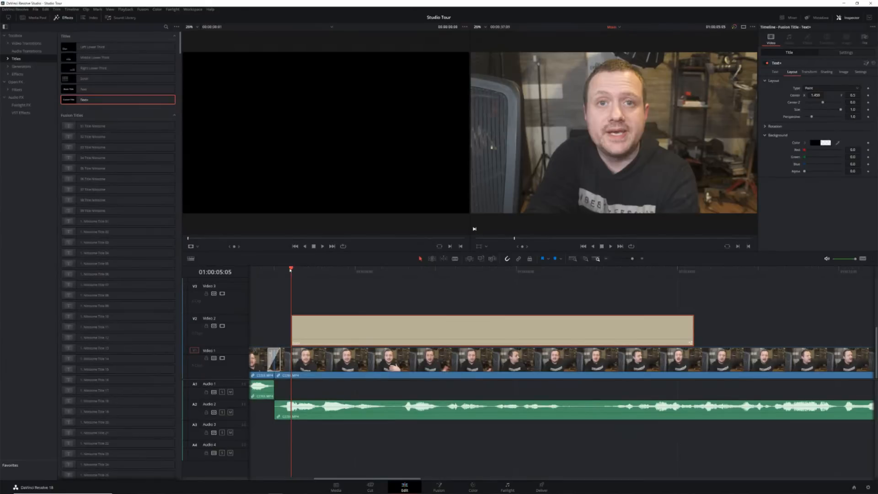
left_click(371, 271)
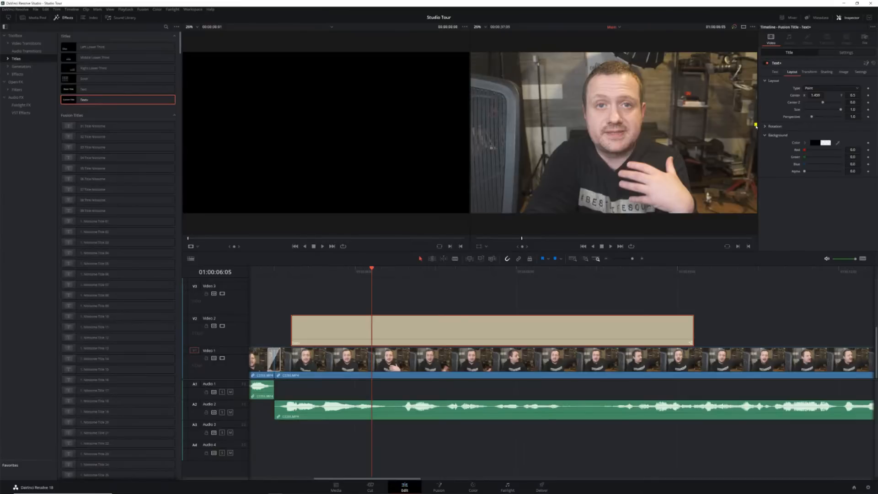
left_click(292, 270)
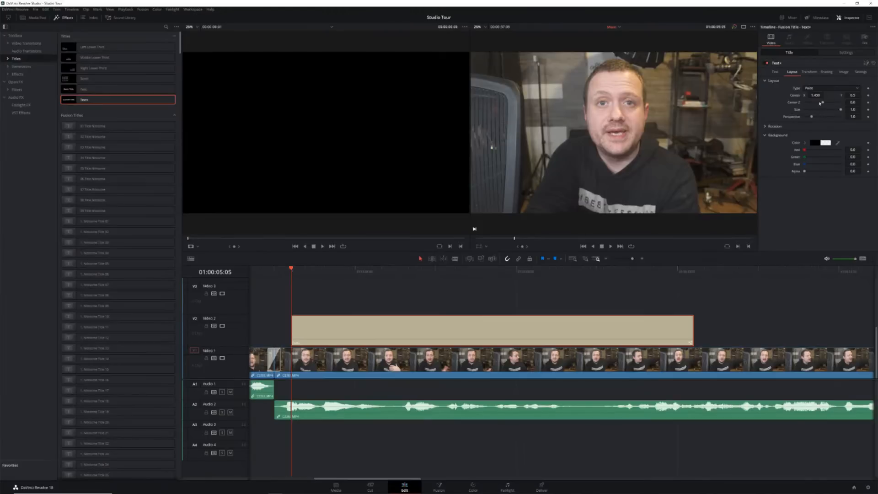
left_click(869, 96)
Reset the title's layout center to X 0.5 at 01:00:07:07, keyframe it there, and scrub the title's opening to check the motion.
left_click_drag(291, 269, 459, 271)
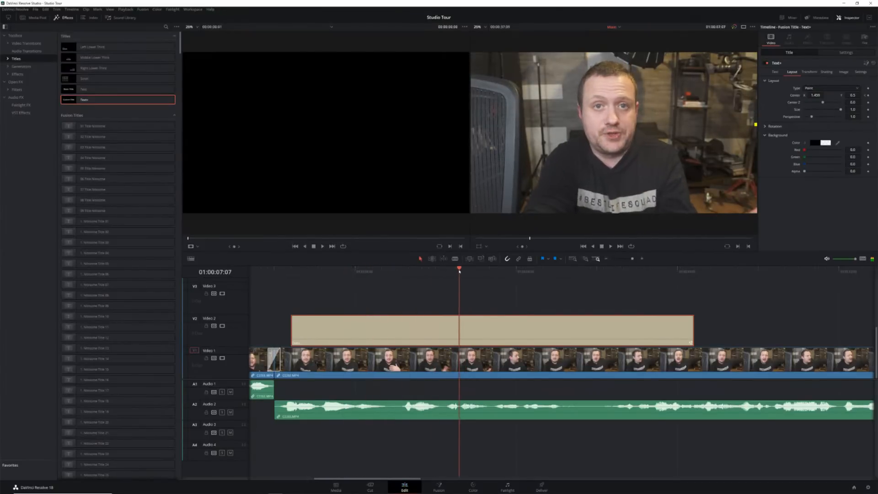
double_click(797, 96)
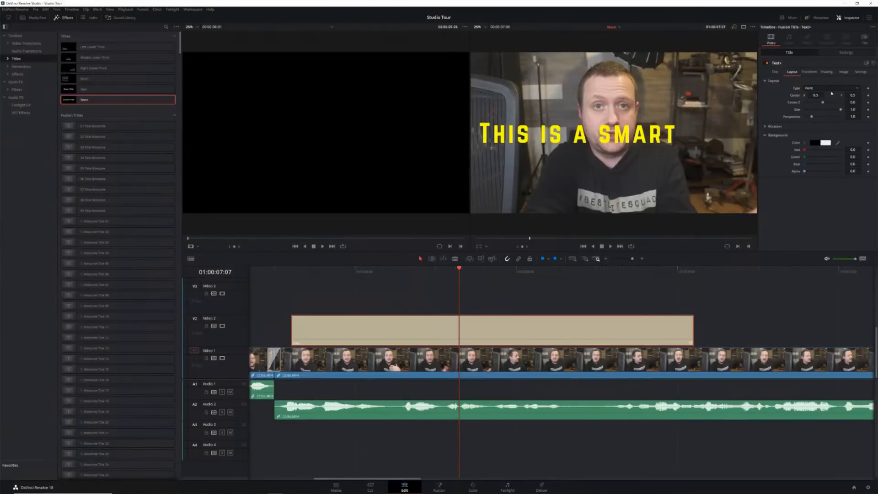
left_click(869, 96)
left_click_drag(457, 274, 294, 264)
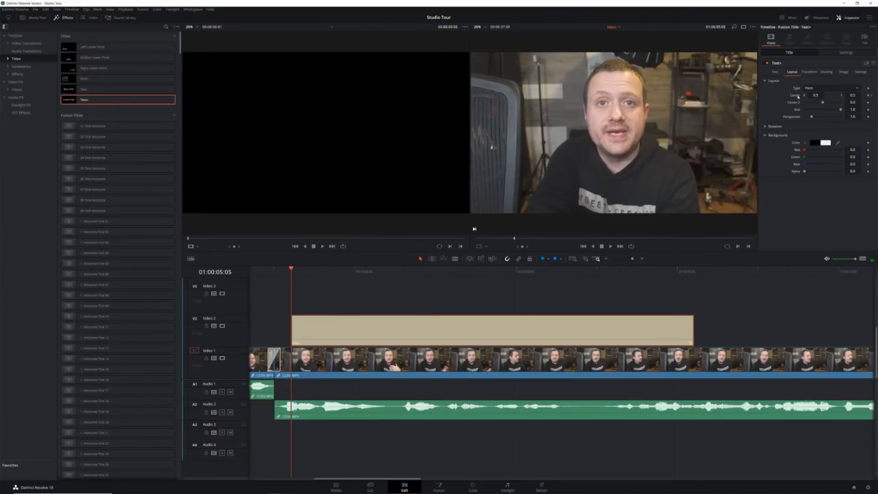
left_click_drag(292, 265, 314, 267)
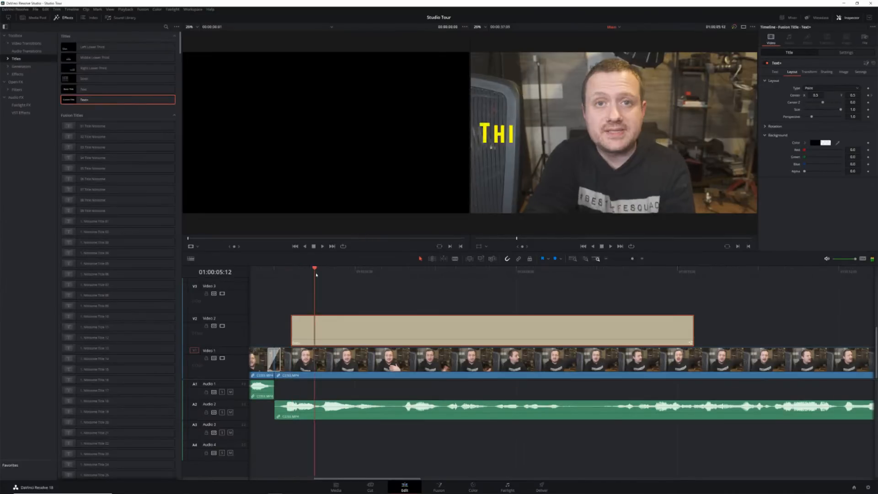
Set the title's layout Center X to 1.462 and keyframe the center at the title's first frame, 01:00:05:05.
left_click_drag(811, 95, 862, 96)
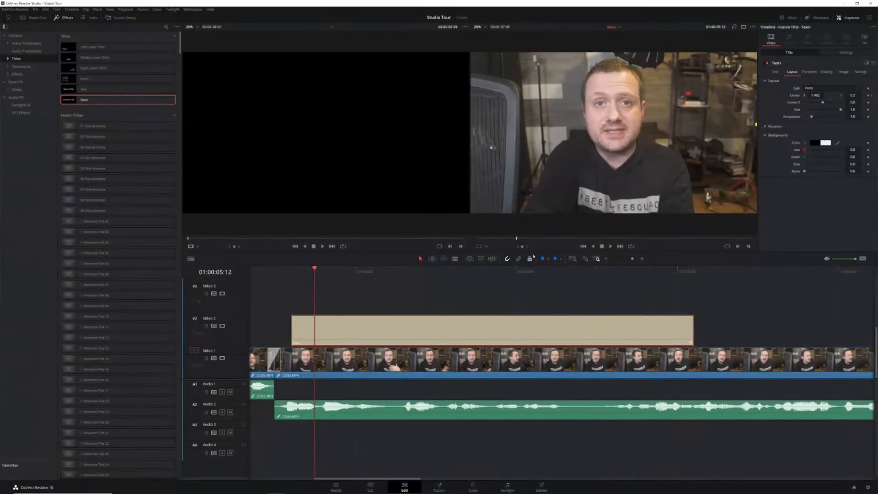
left_click(291, 271)
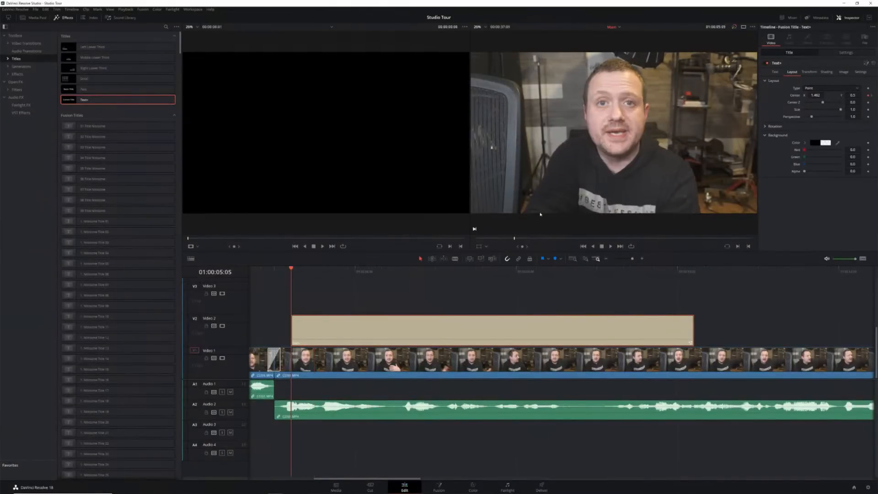
left_click(871, 97)
left_click(871, 97)
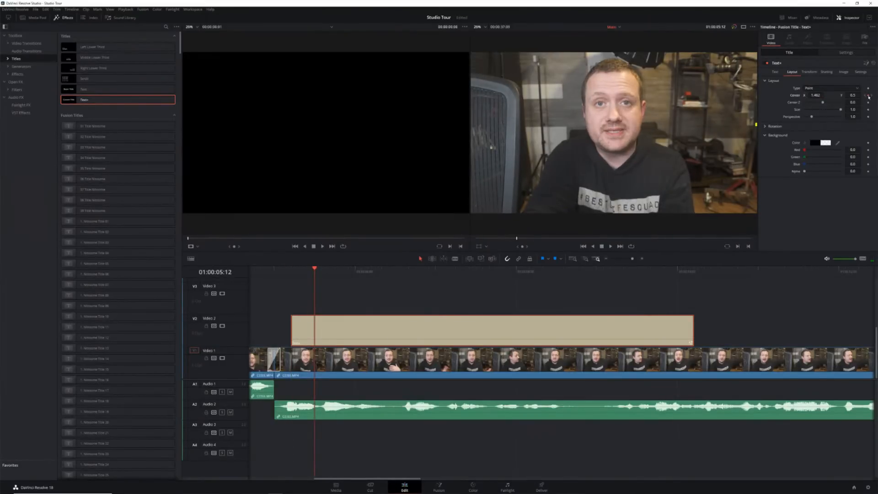
Remove the extra center keyframe at 01:00:05:12, save the project, and play the title's slide-in from its first frame.
left_click(868, 96)
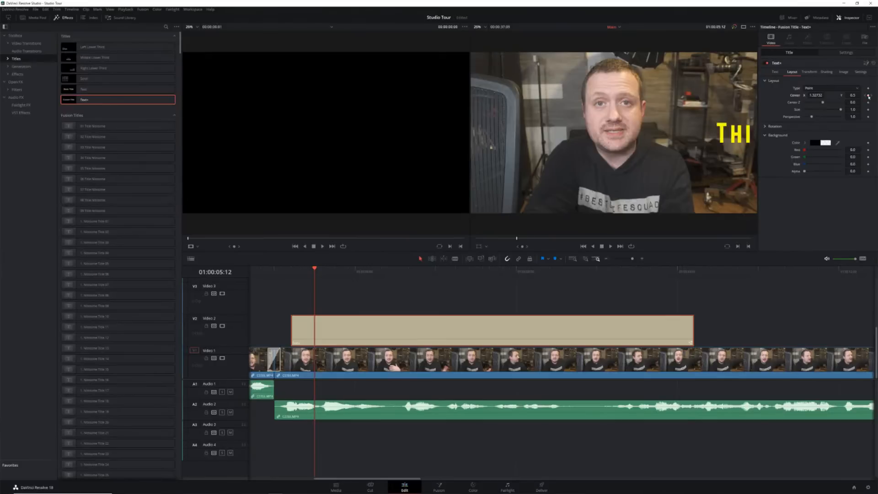
key("ctrl+s")
left_click_drag(315, 268, 292, 264)
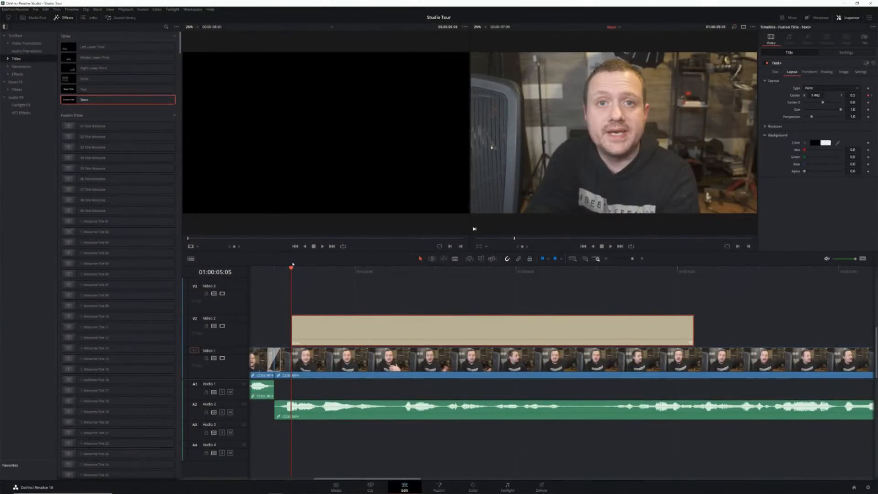
key("space")
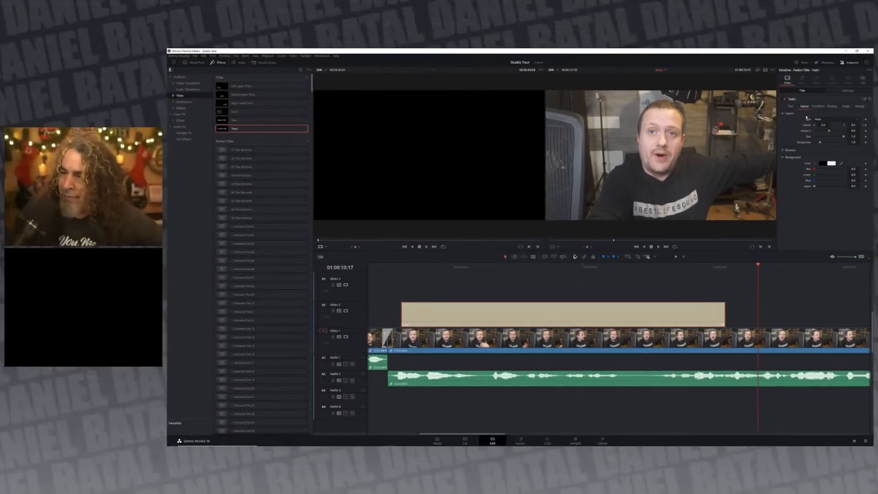
Show the Text+ title's Transform settings and view the title at 01:00:06:16.
left_click(819, 106)
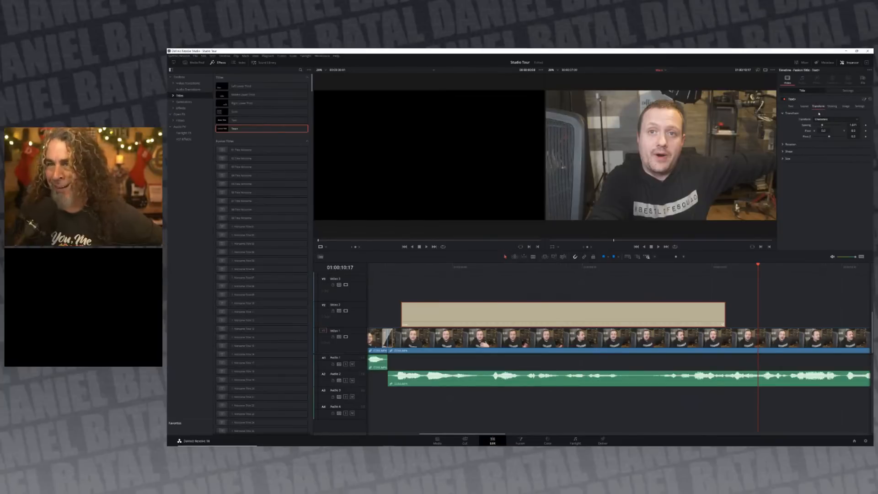
left_click(465, 267)
left_click(495, 267)
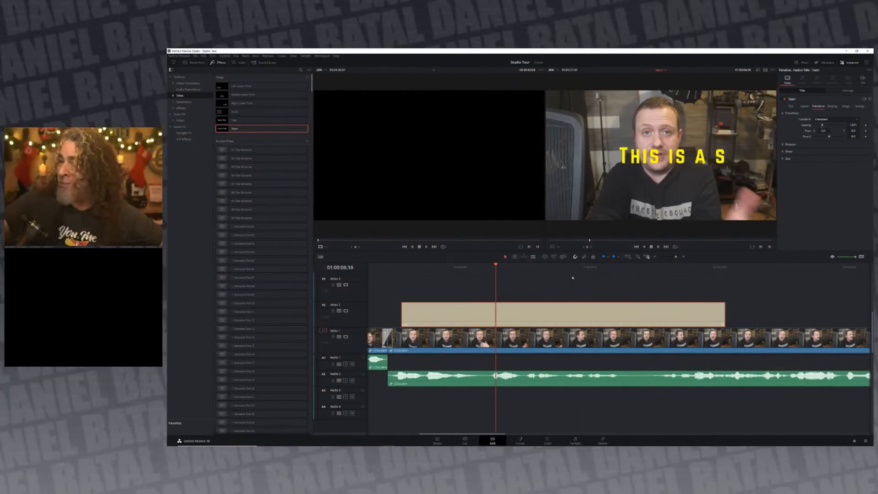
scroll(571, 278, "right", 5)
scroll(573, 278, "right", 5)
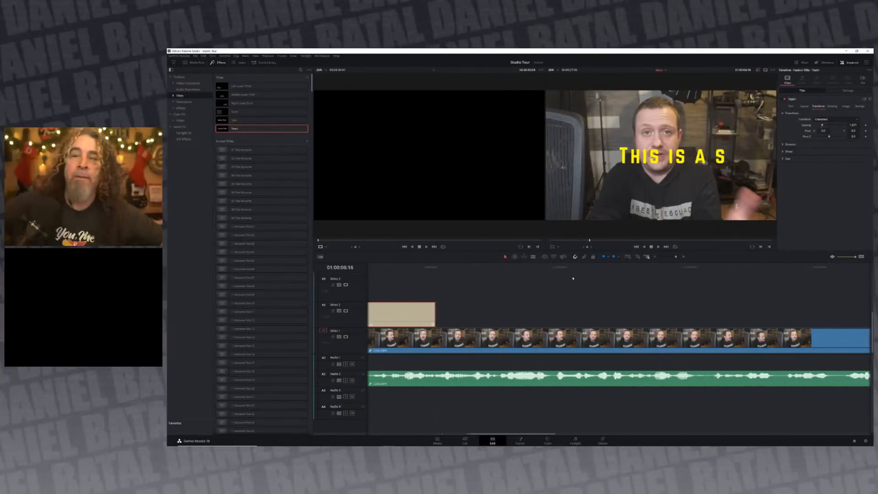
scroll(572, 277, "right", 3)
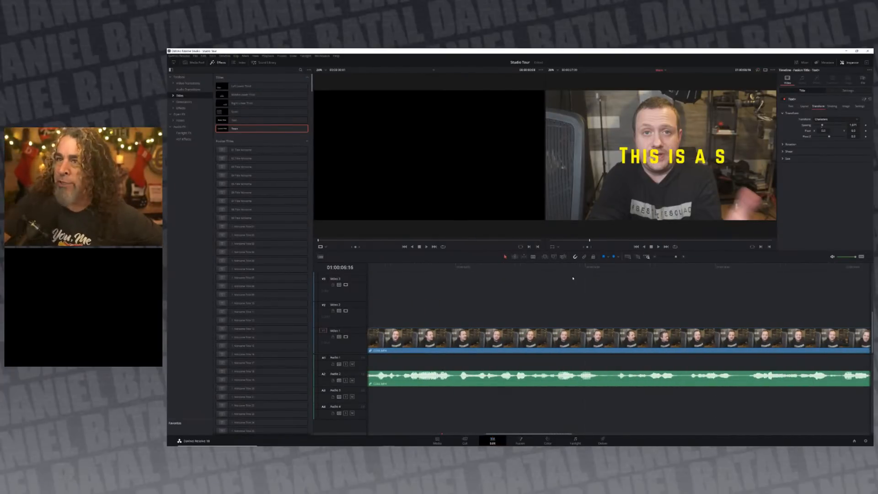
scroll(572, 277, "right", 1)
scroll(572, 278, "left", 8)
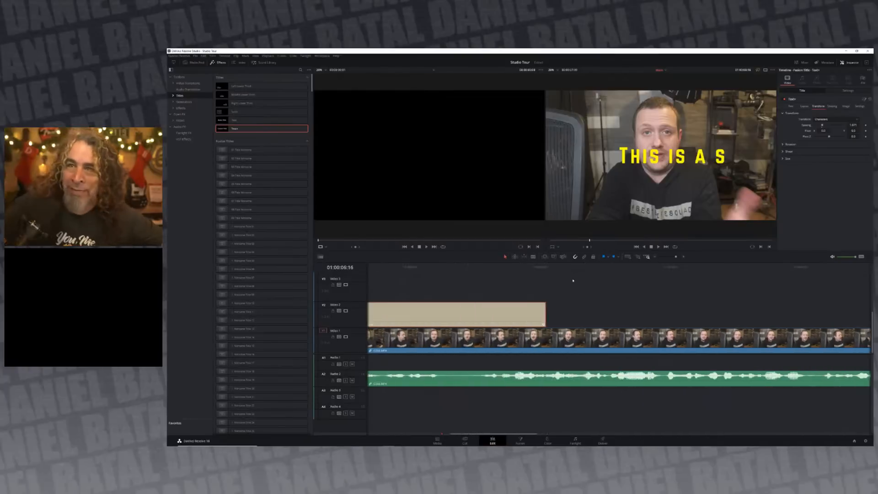
scroll(569, 274, "right", 5)
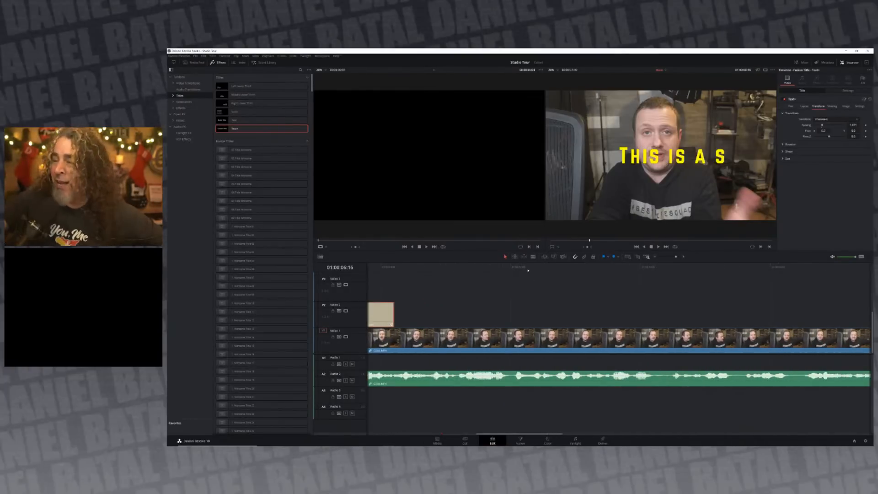
left_click(527, 266)
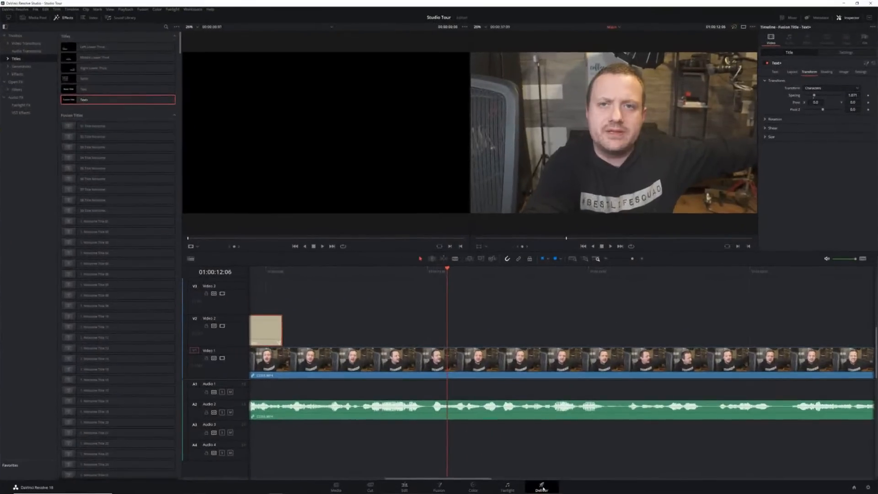
Go to the Deliver page and choose the YouTube render preset at 2160p.
left_click(542, 487)
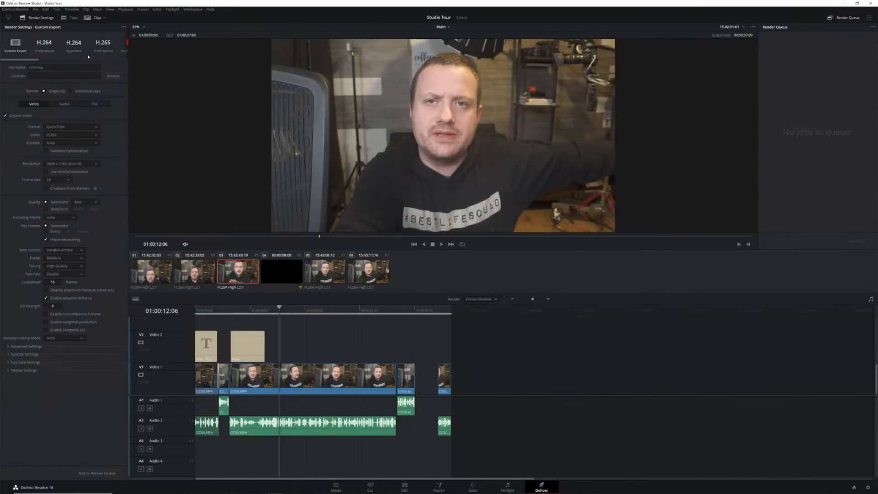
scroll(64, 56, "down", 6)
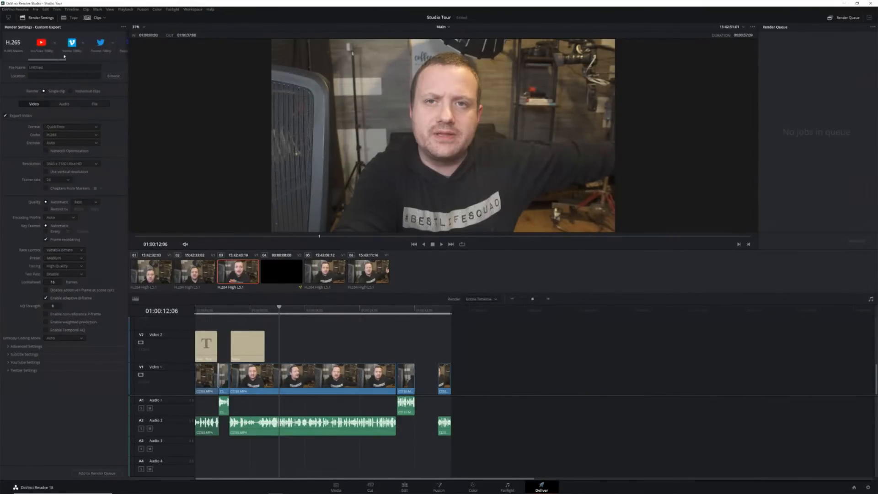
scroll(64, 56, "down", 2)
scroll(64, 57, "down", 2)
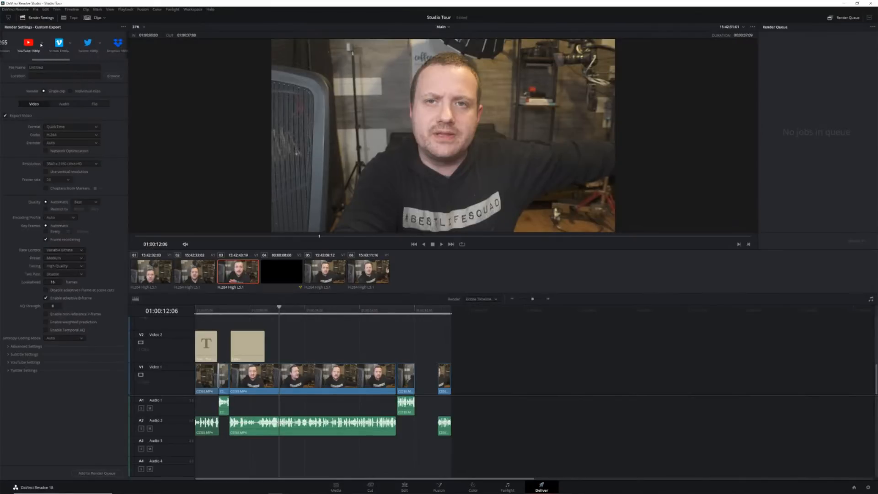
left_click(41, 44)
left_click(41, 43)
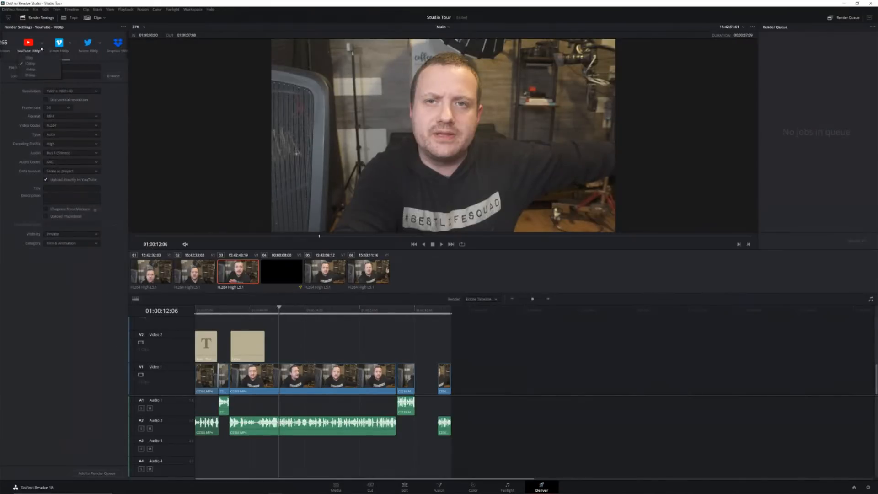
left_click(30, 75)
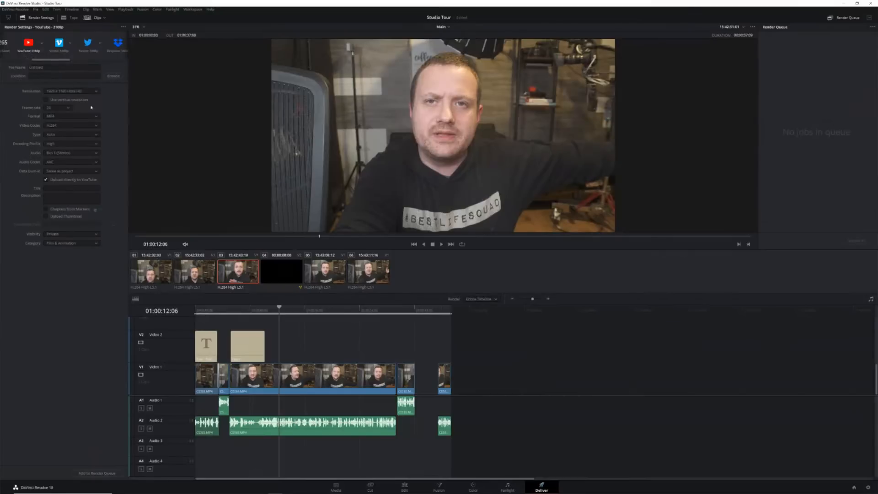
Review the available video codecs for the YouTube render and keep H.264.
left_click(54, 127)
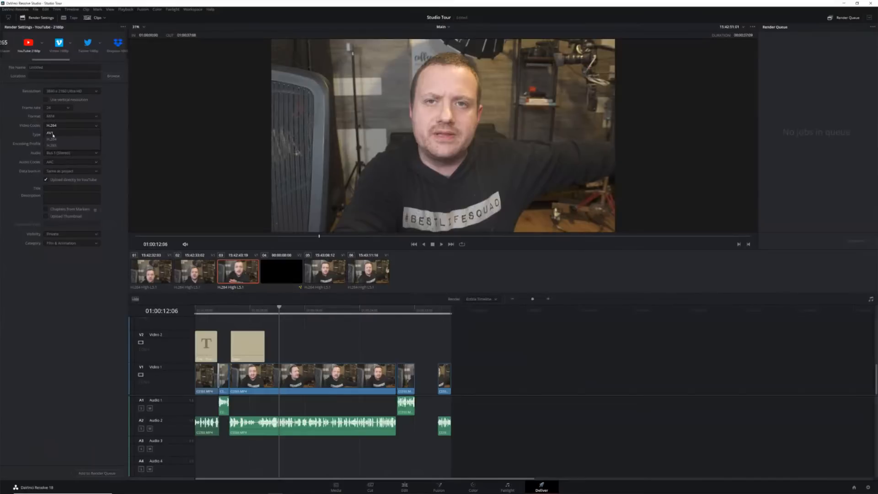
left_click(57, 139)
left_click(56, 126)
left_click(57, 142)
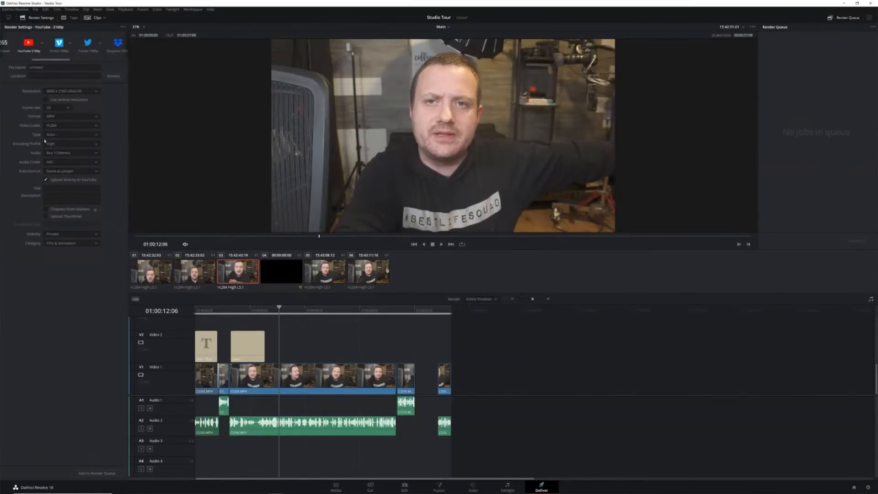
Set the render's encoder type to NVIDIA, then look through the encoding profile and audio source options.
left_click(50, 135)
left_click(52, 148)
left_click(57, 144)
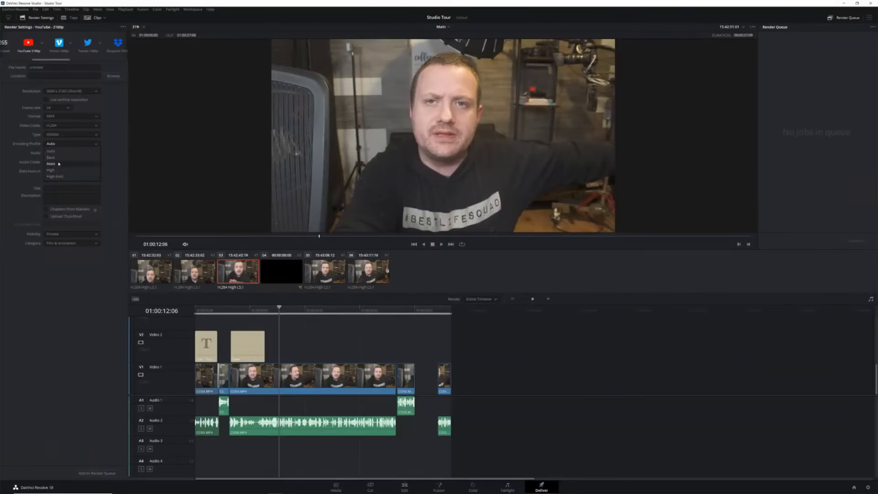
left_click(56, 145)
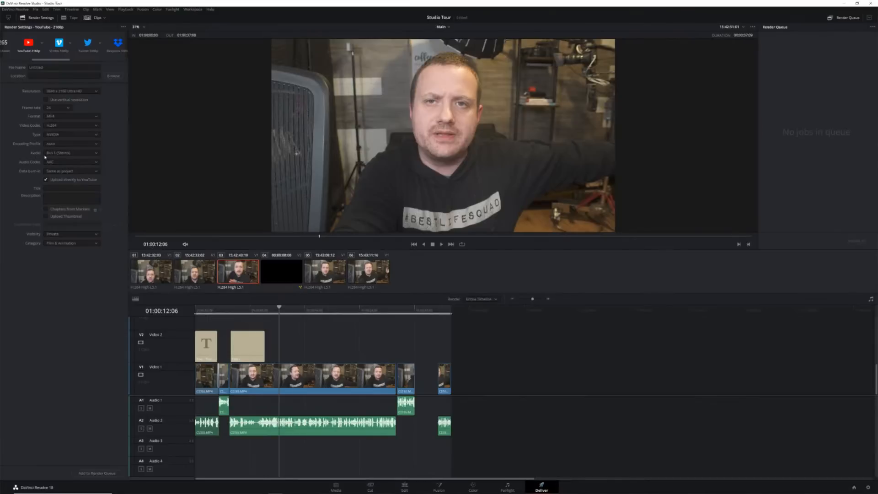
left_click(53, 154)
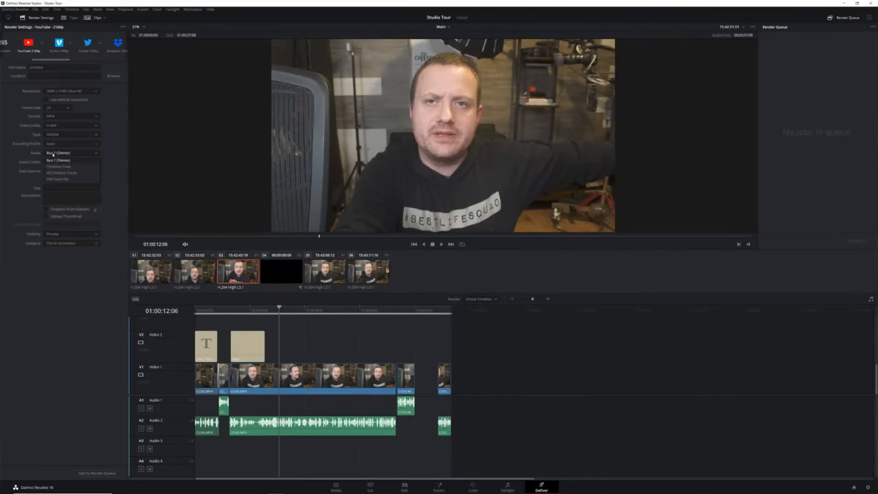
left_click(53, 154)
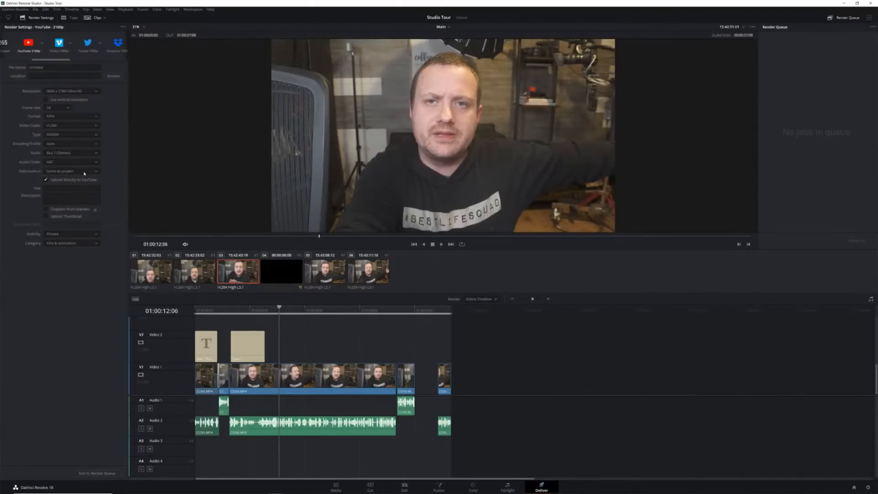
Enable Upload Thumbnail for the direct YouTube upload, then open the thumbnail file browser and close it without choosing a file.
left_click(60, 189)
left_click(54, 198)
left_click(47, 217)
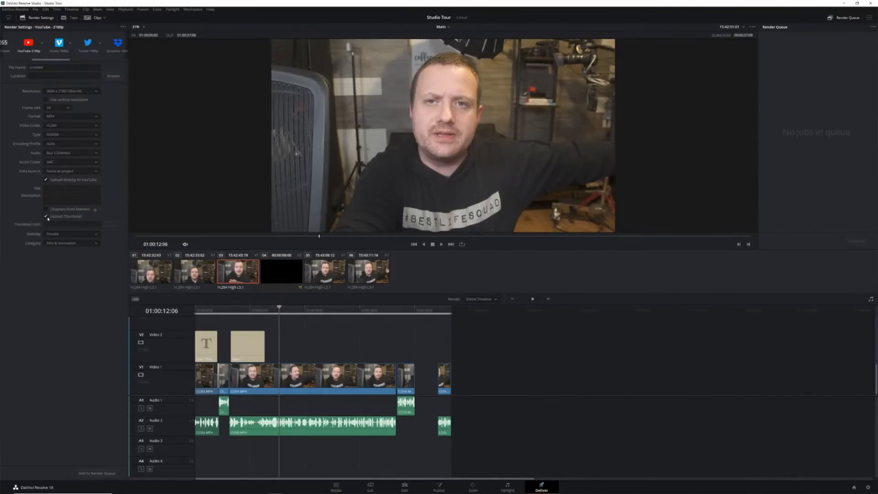
left_click(102, 226)
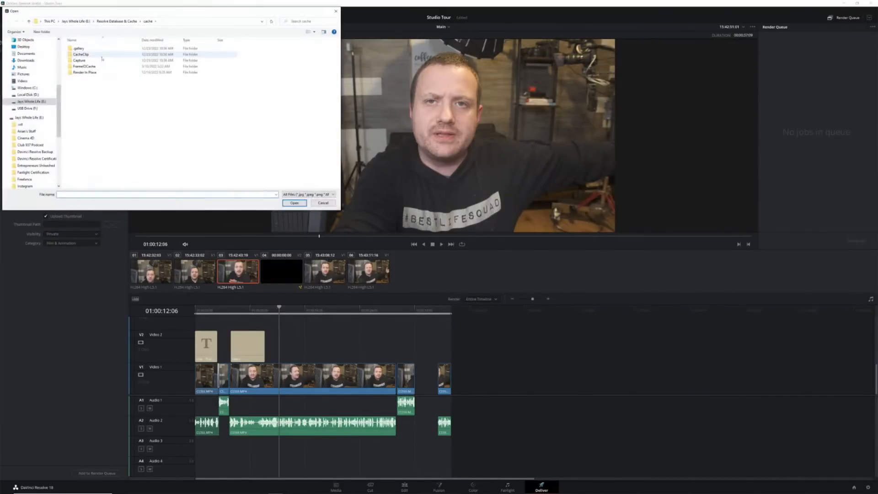
left_click(338, 12)
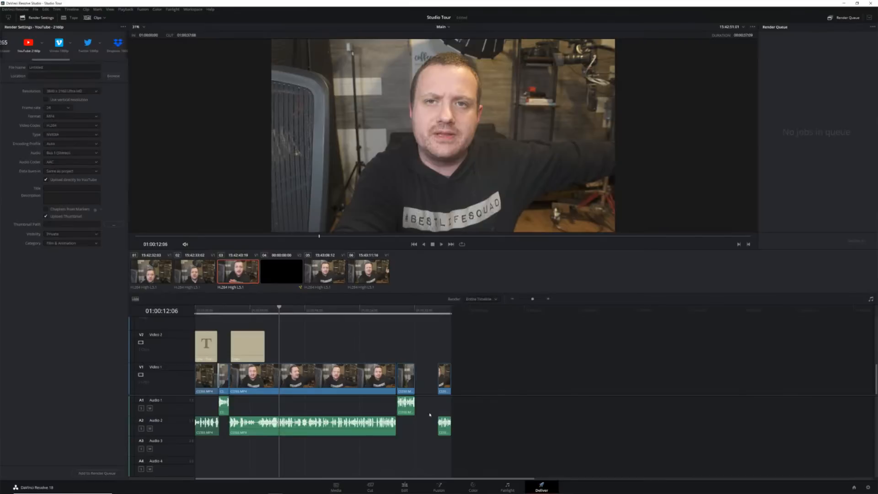
Return to the Edit page and add a timeline marker named Beginning at 01:00:00:00.
left_click(404, 487)
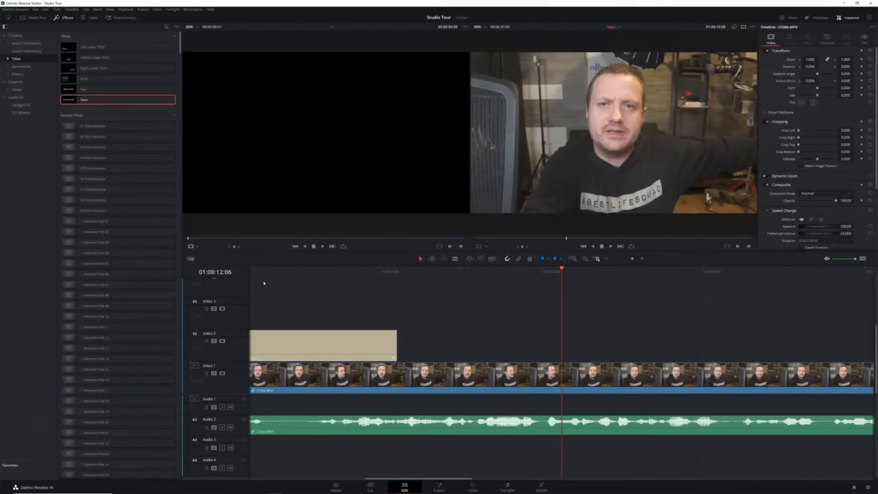
left_click(253, 270)
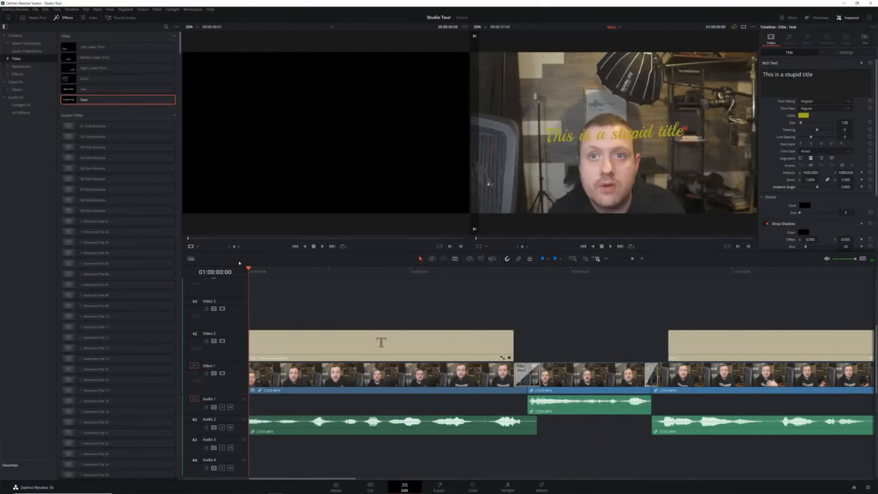
key("m")
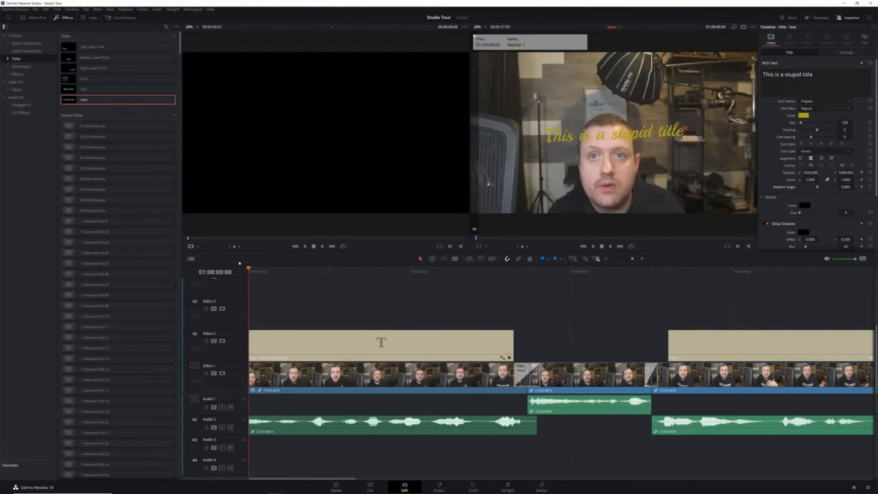
key("m")
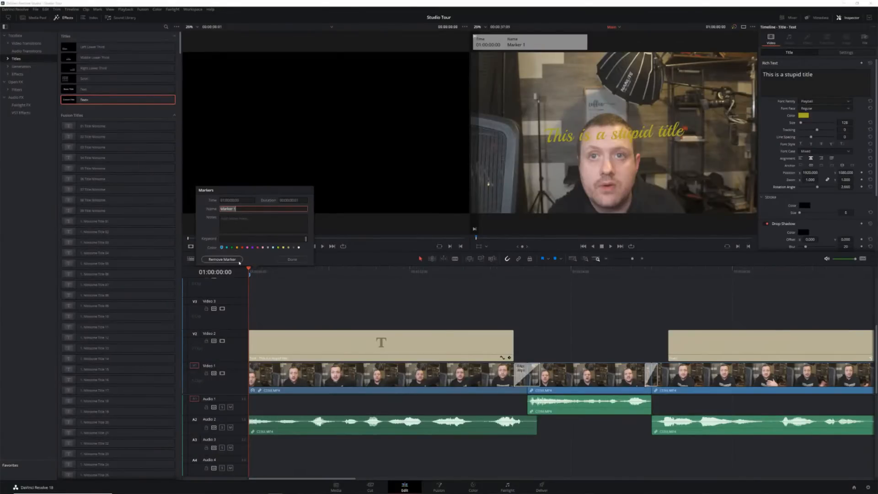
type("Beginning")
left_click(294, 259)
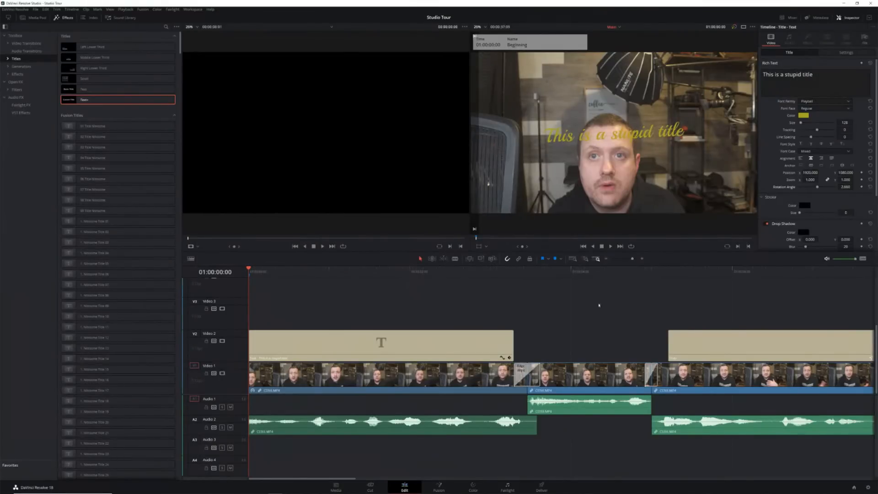
Add a timeline marker named Middle at 01:00:17:23, partway through the long clip.
scroll(599, 305, "down", 2)
key("shift+z")
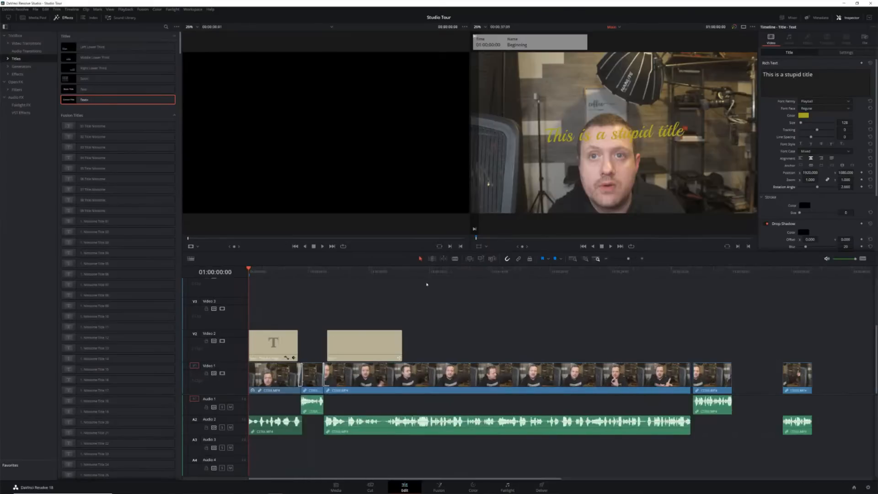
left_click(520, 272)
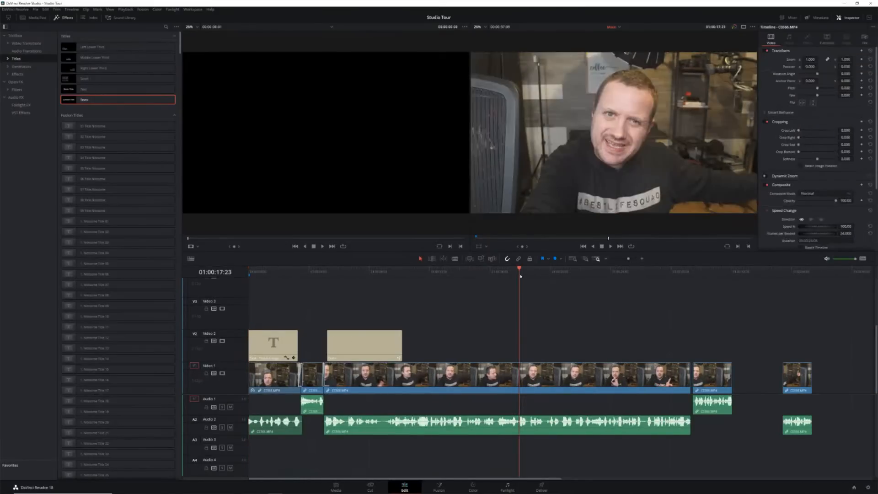
key("m")
key("m")
type("Middle")
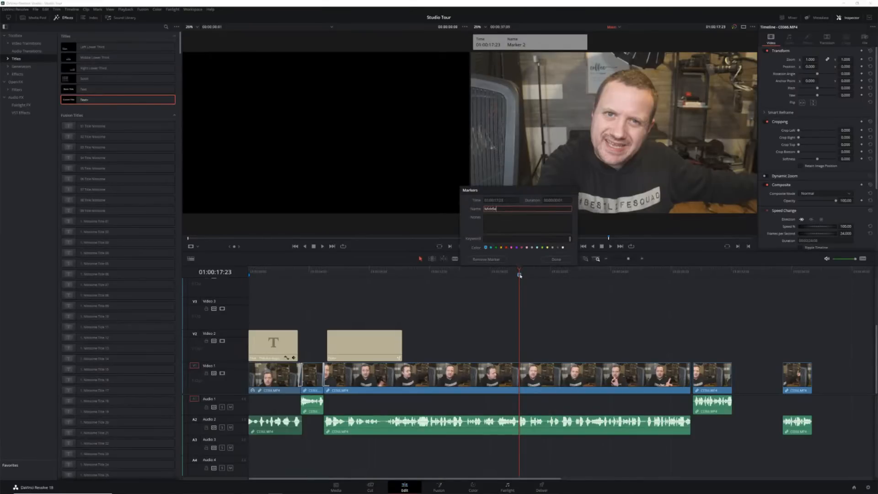
key("Return")
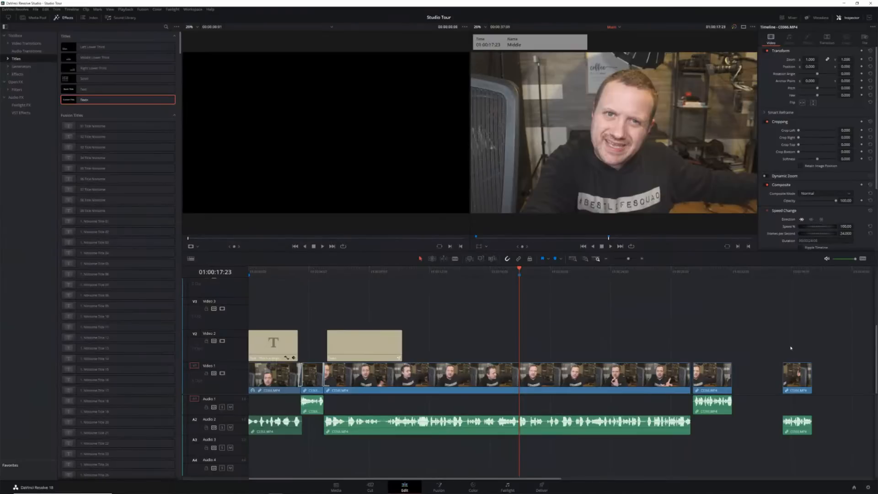
Move the last clip back against the preceding one to close the gap, and add a marker named End at its start.
left_click_drag(796, 379, 746, 379)
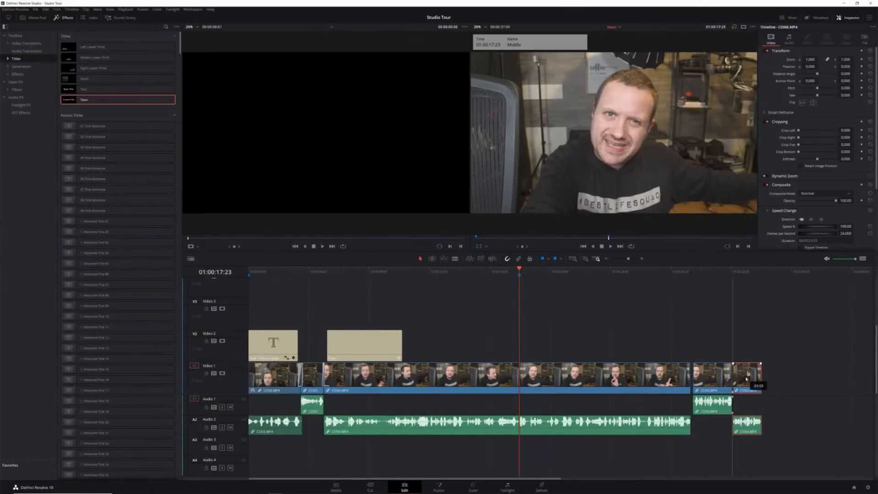
left_click(732, 270)
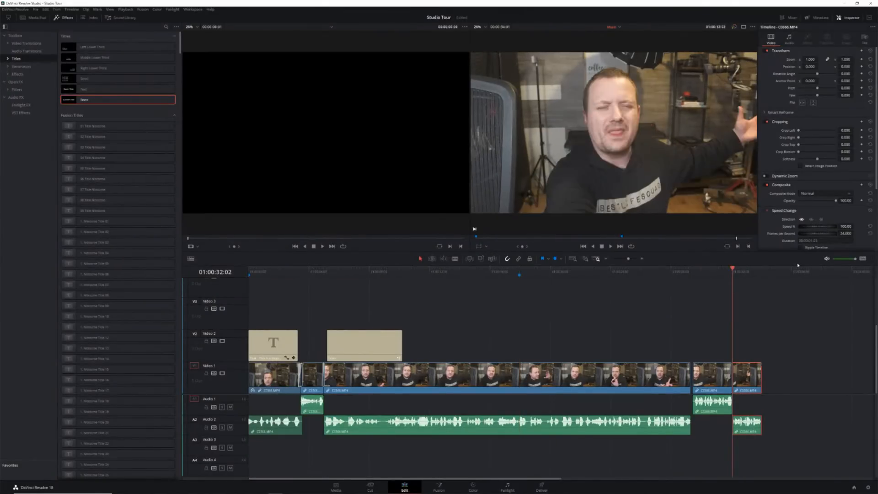
key("m")
type("m")
type("E")
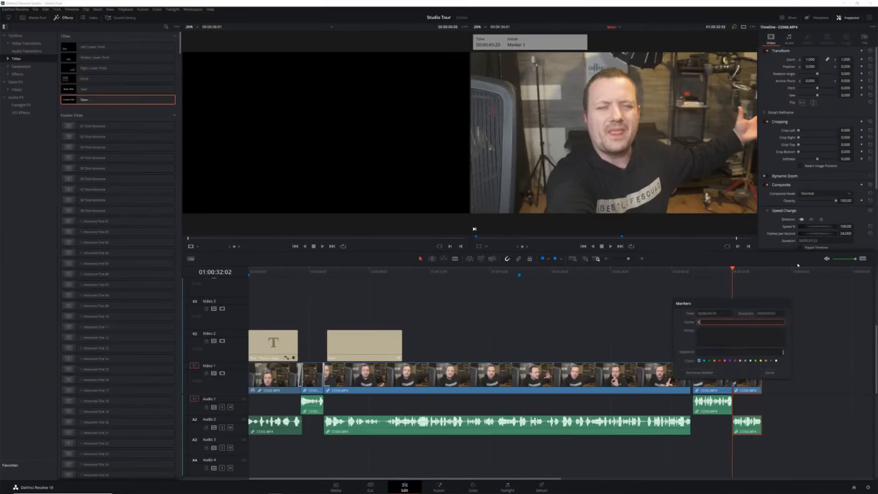
type("nd")
left_click(769, 372)
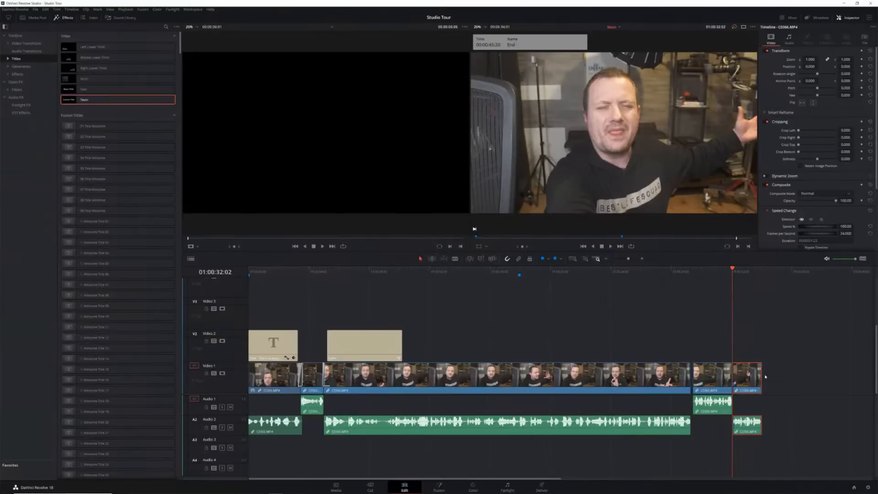
On the Deliver page, title the YouTube upload "This is a video" and fill its description with random placeholder letters.
left_click(542, 486)
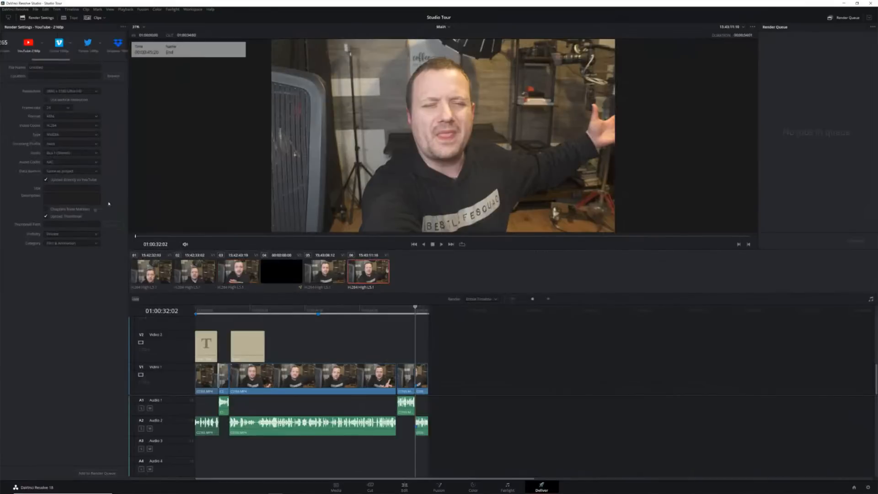
left_click(49, 188)
left_click(66, 202)
type("alksdjfhgsiduyfiwePDsiuqpgo")
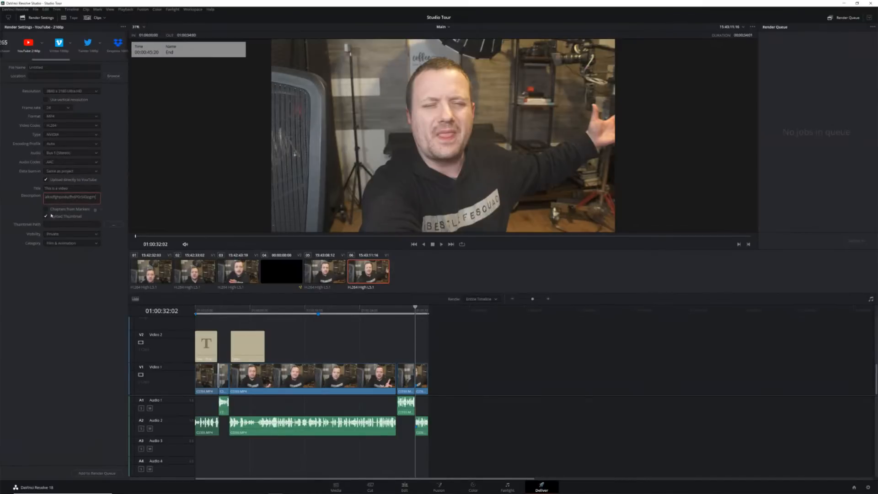
Enable Chapters from Markers for the YouTube upload and use the Blue markers as chapters.
left_click(45, 210)
mouse_move(318, 314)
left_click(101, 211)
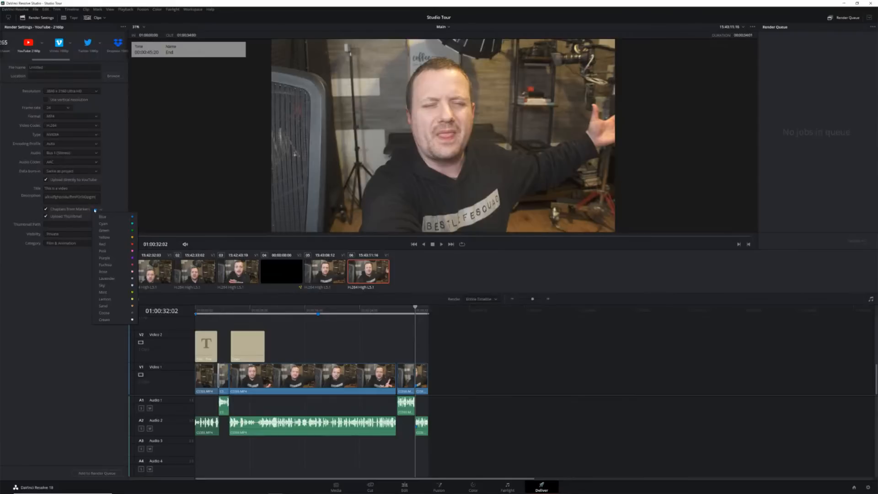
left_click(101, 216)
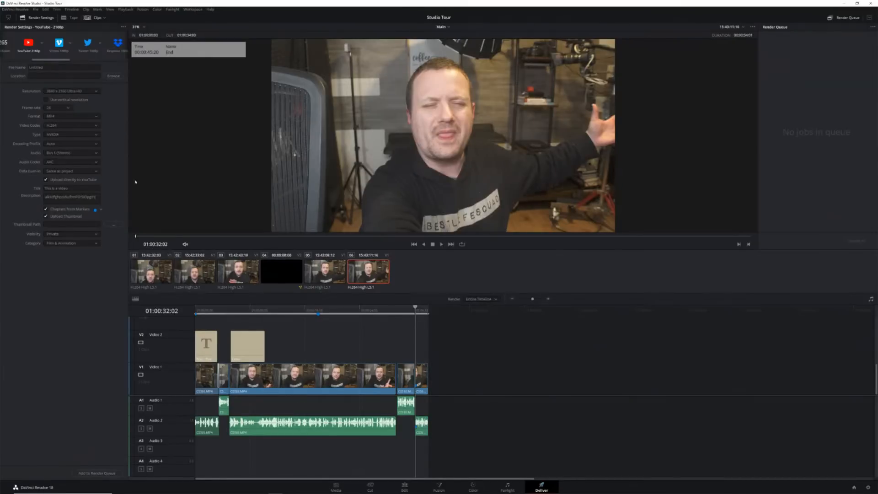
Review the upload's visibility and category options, keeping Private and Film & Animation.
left_click(68, 236)
left_click(66, 242)
left_click(96, 243)
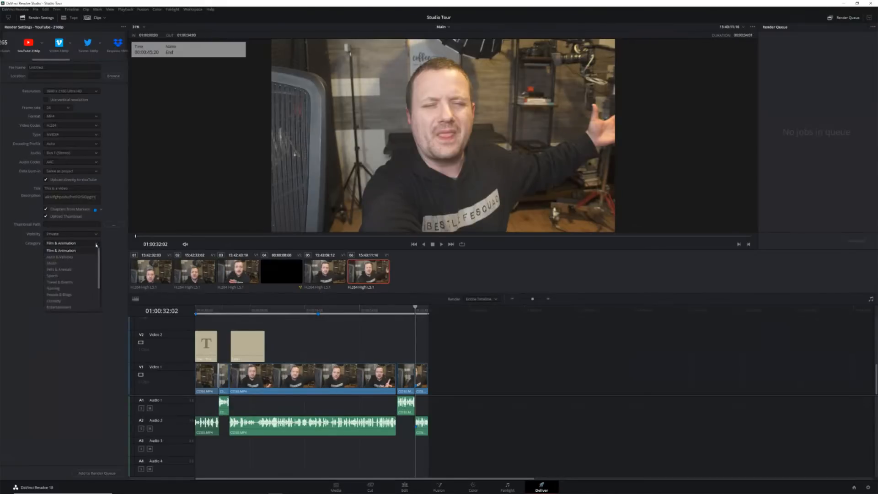
left_click(65, 251)
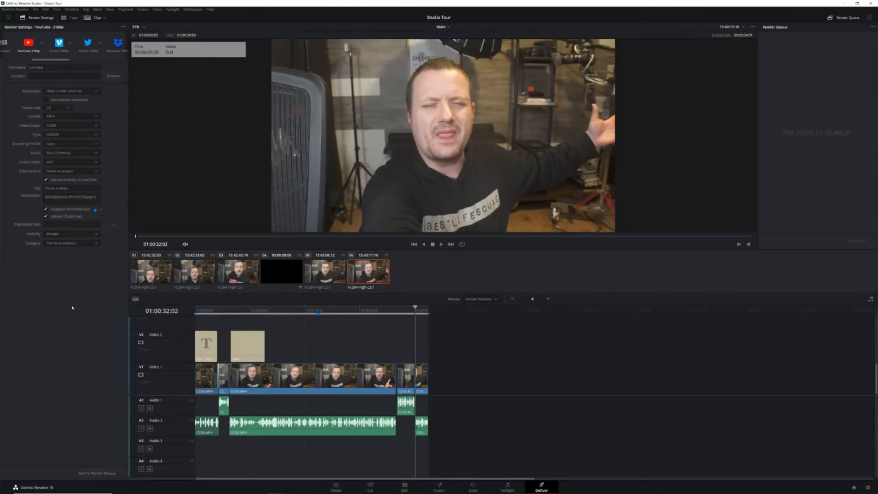
Add the whole timeline to the render queue, saving Untitled.mp4 in the folder The One With the New Studio.
left_click(87, 473)
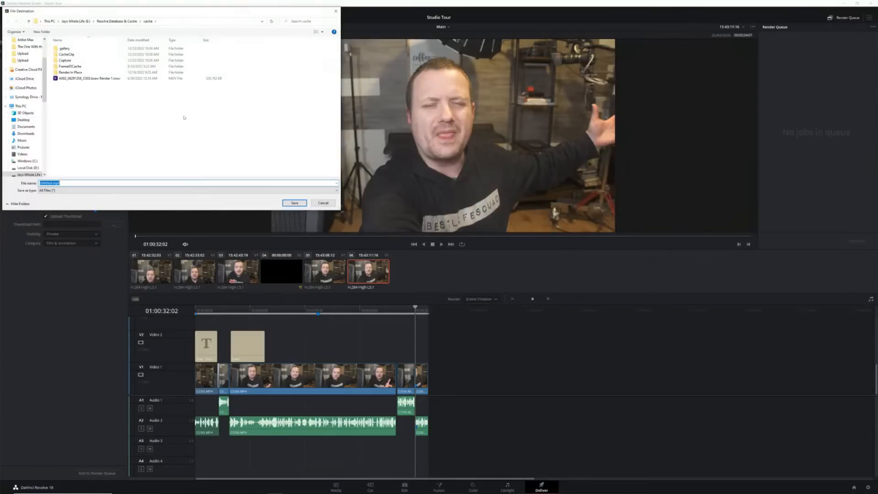
scroll(28, 86, "up", 3)
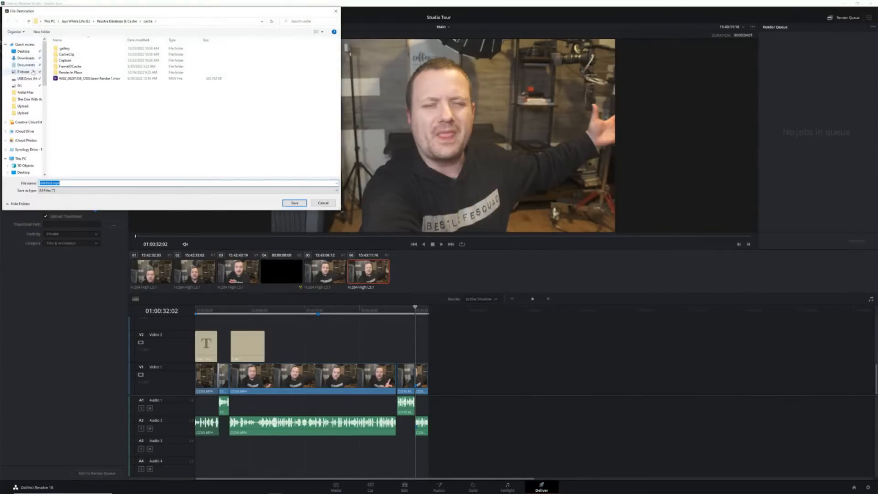
left_click(21, 99)
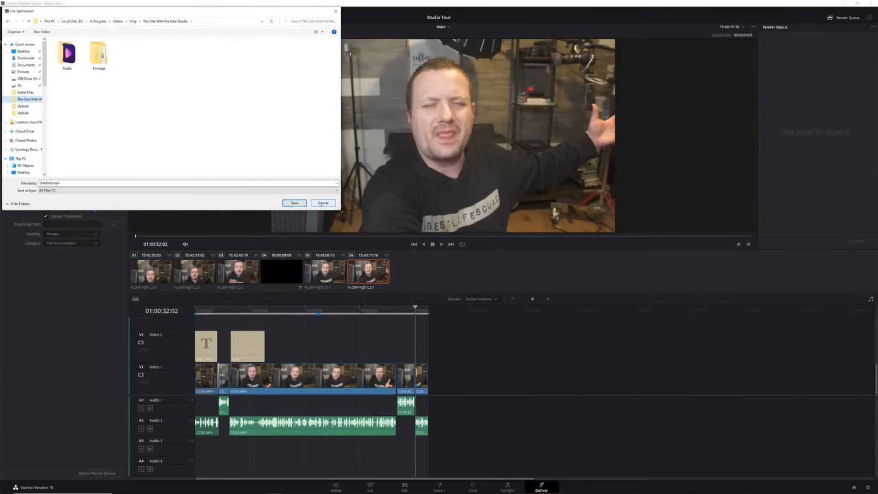
left_click(295, 203)
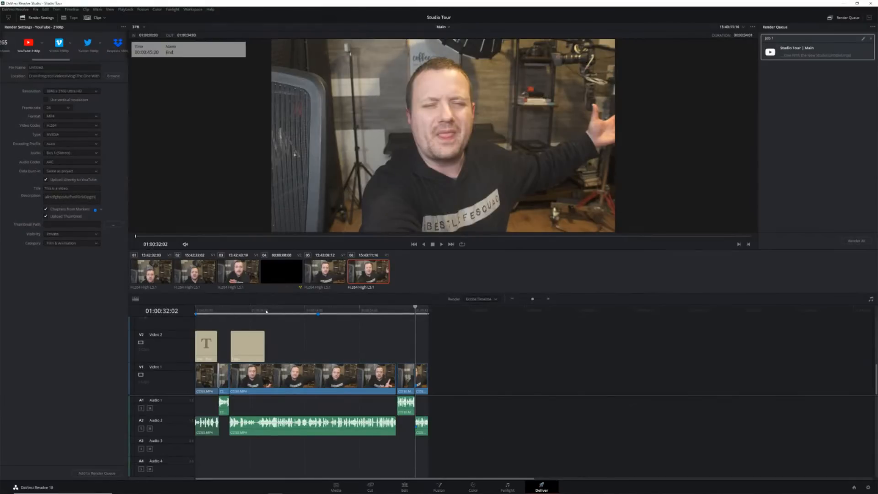
Limit the render range to the second title by setting the in point at 01:00:05:05 and the out point at 01:00:10:05.
left_click(232, 309)
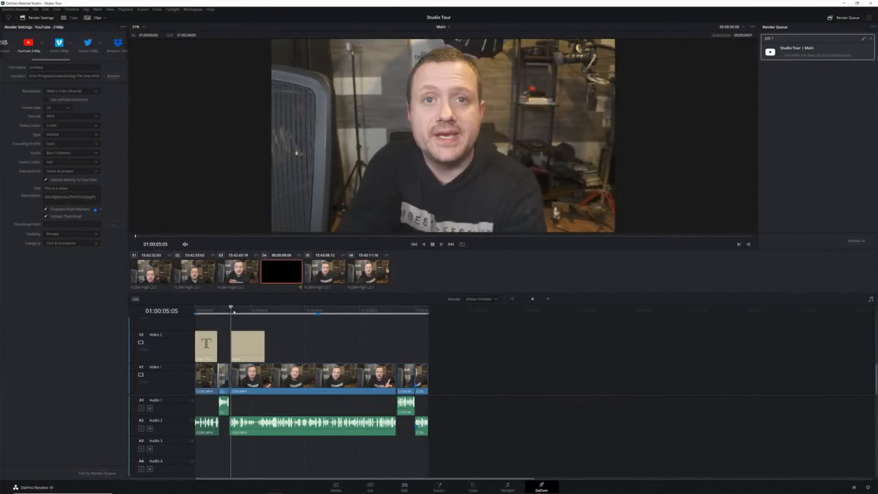
key("i")
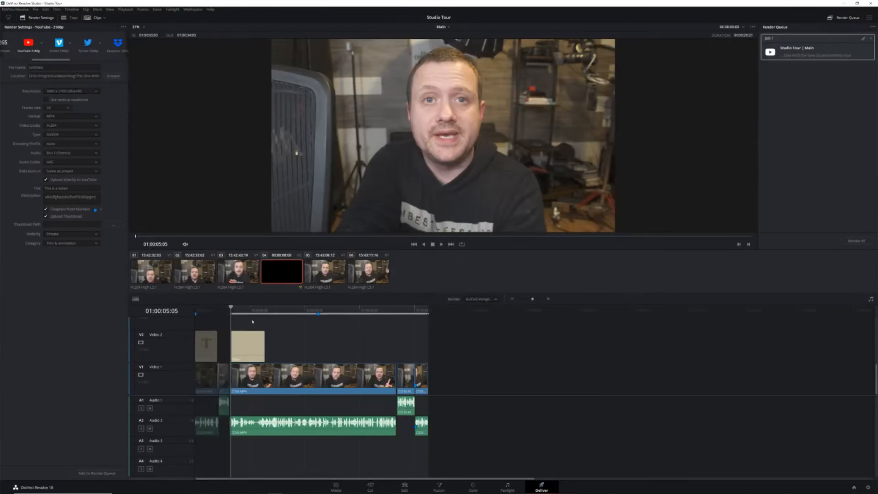
left_click(268, 310)
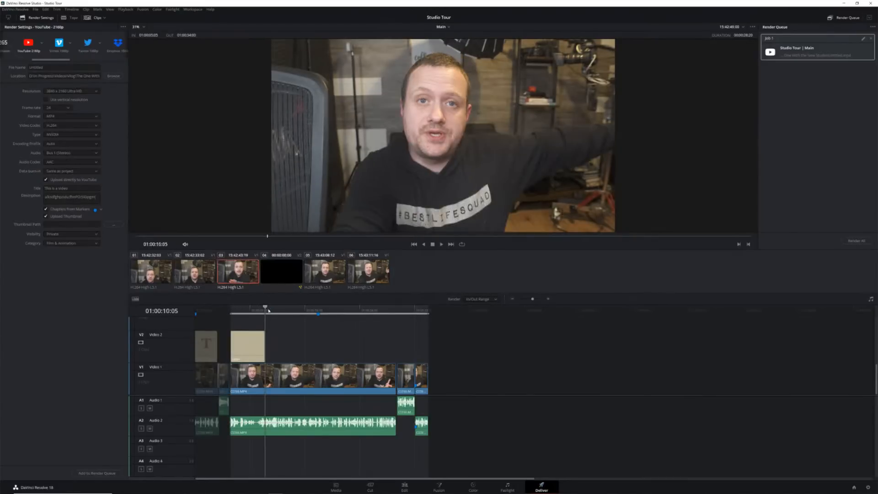
key("o")
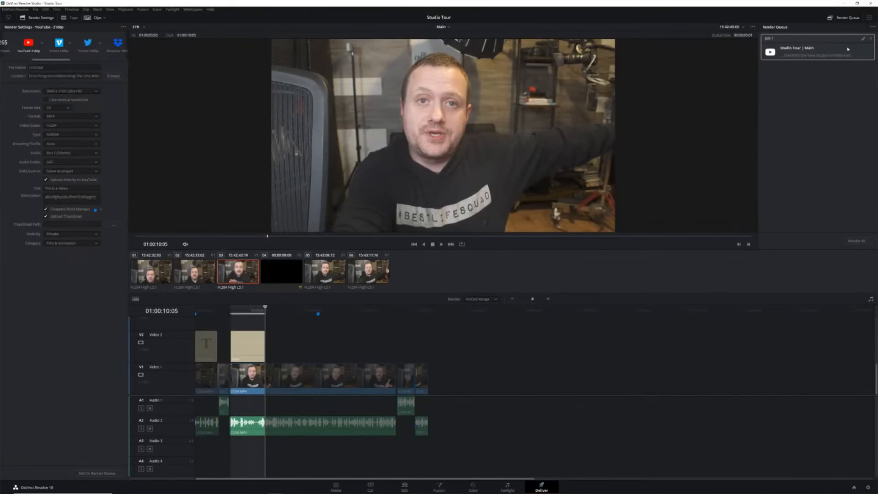
Queue the in/out range as a second render job named Untitled 2 and select both queued jobs.
left_click(47, 67)
left_click(99, 472)
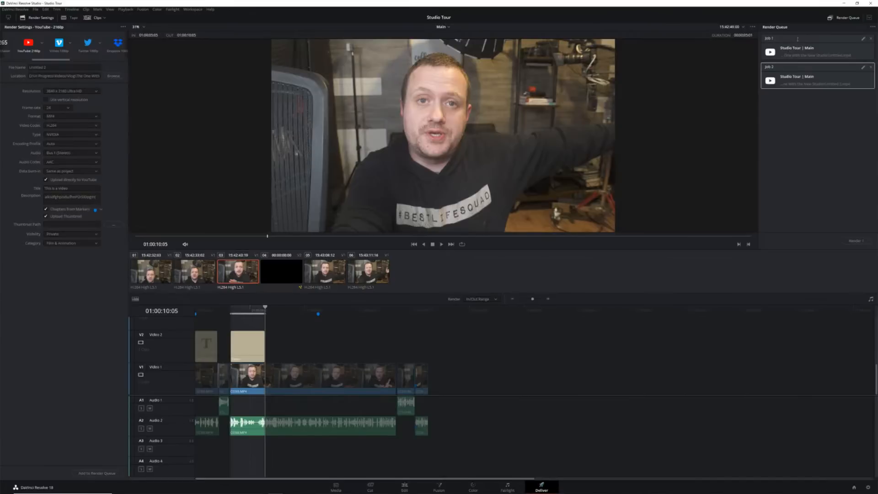
left_click(832, 42)
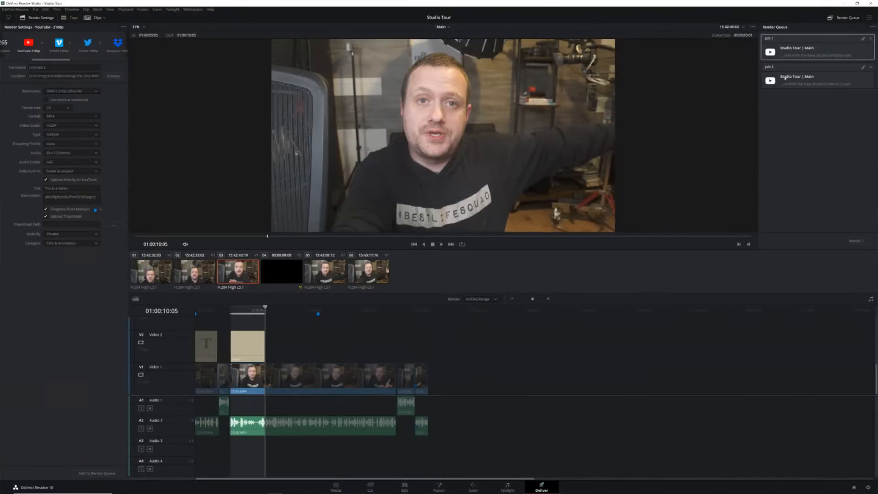
left_click(818, 68, "ctrl")
Switch to the Fairlight page and clear the timeline's in and out points.
left_click(507, 486)
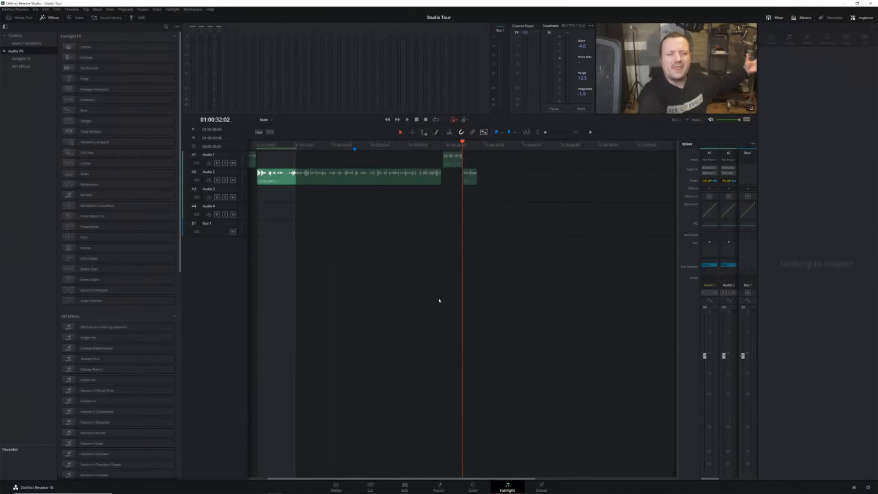
key("alt+x")
scroll(413, 227, "left", 2)
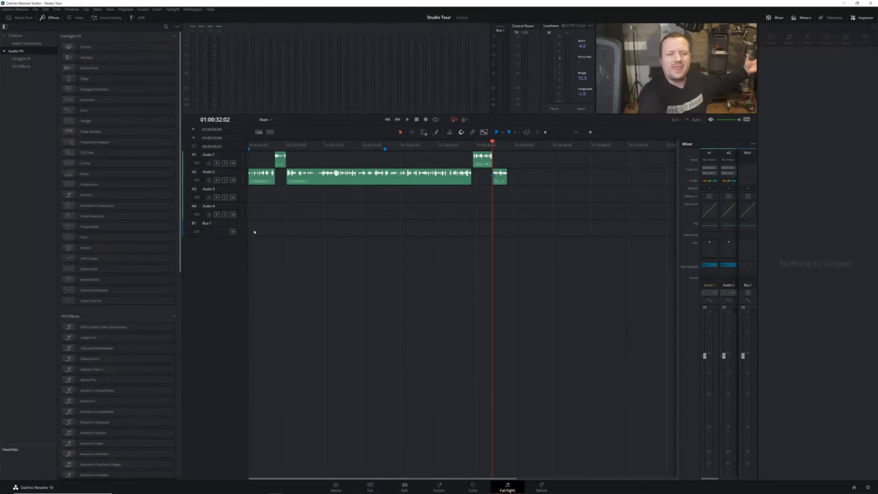
Select the Audio 2 track and widen the mixer to show all the audio track strips.
left_click(227, 173)
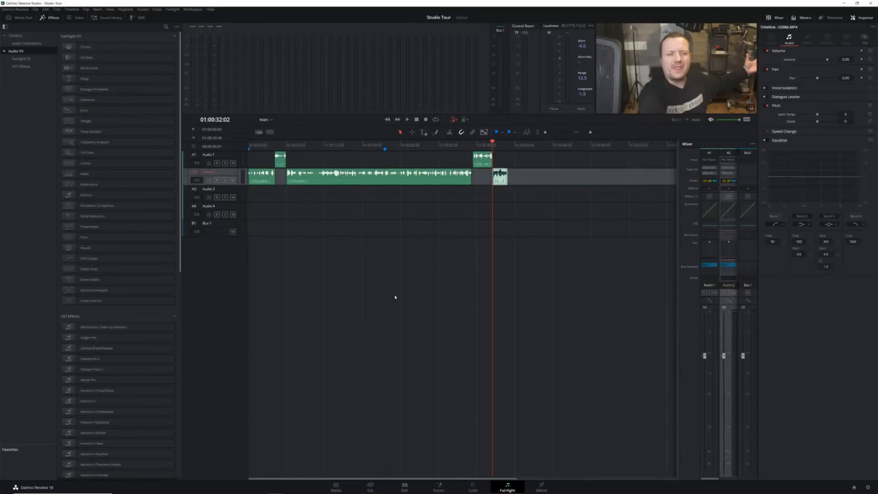
double_click(227, 171)
left_click(188, 175)
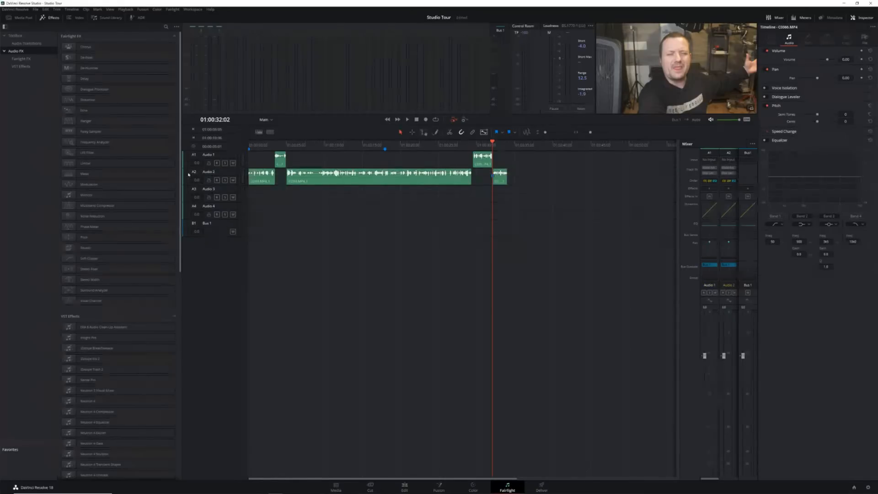
left_click(226, 174)
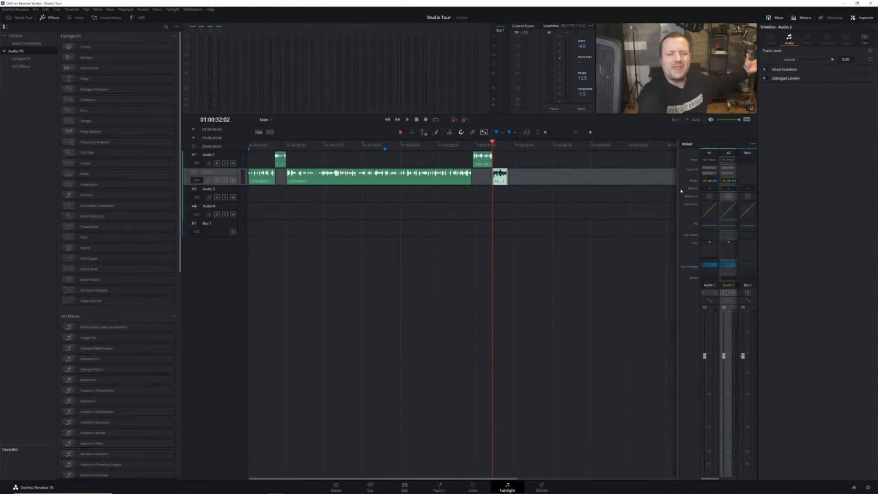
left_click_drag(679, 187, 598, 181)
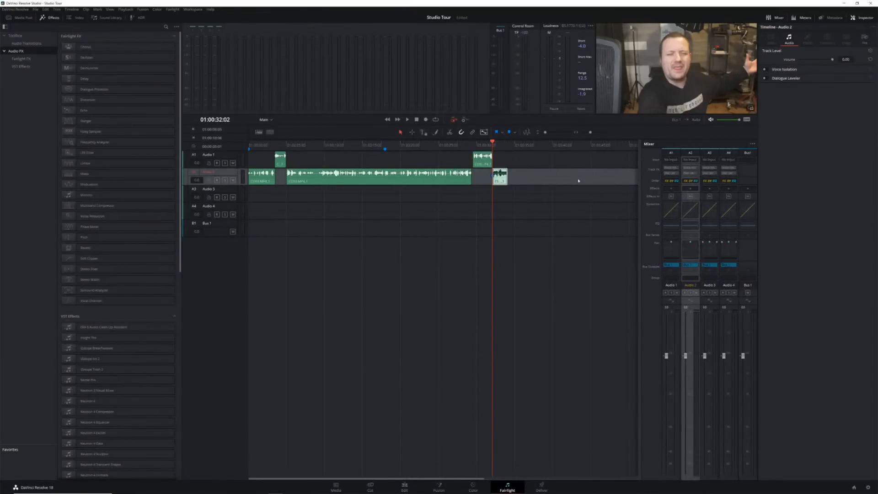
Turn on the Compressor in Audio 2's Dynamics and close the Dynamics window.
double_click(690, 211)
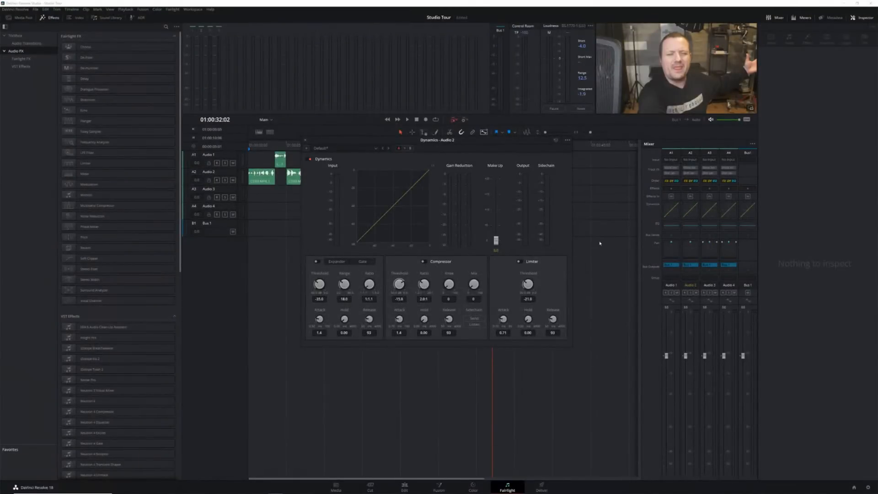
left_click(424, 262)
left_click(306, 140)
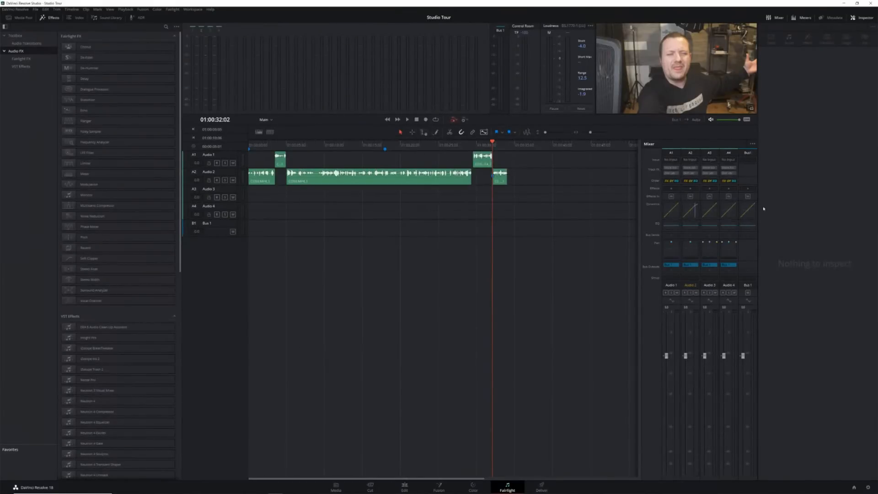
Examine the Equalizer for Audio 2 and close it, finishing on the Fusion page to view the last clip's nodes.
double_click(690, 227)
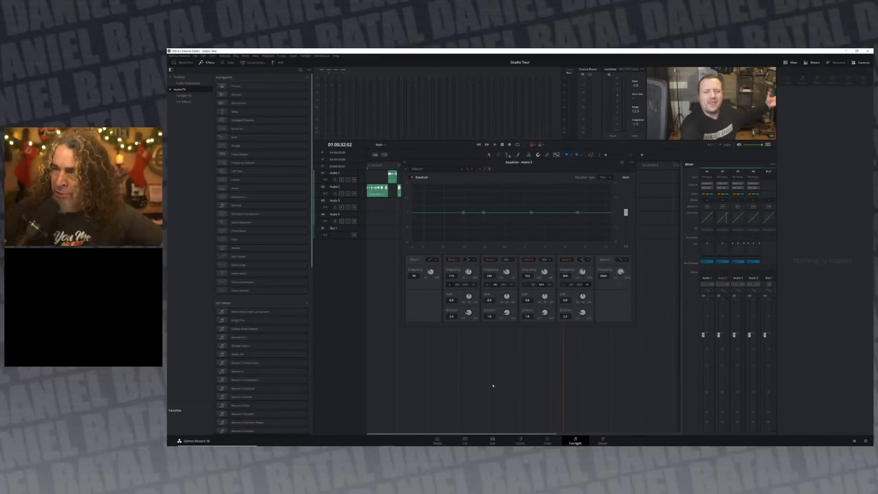
left_click(404, 162)
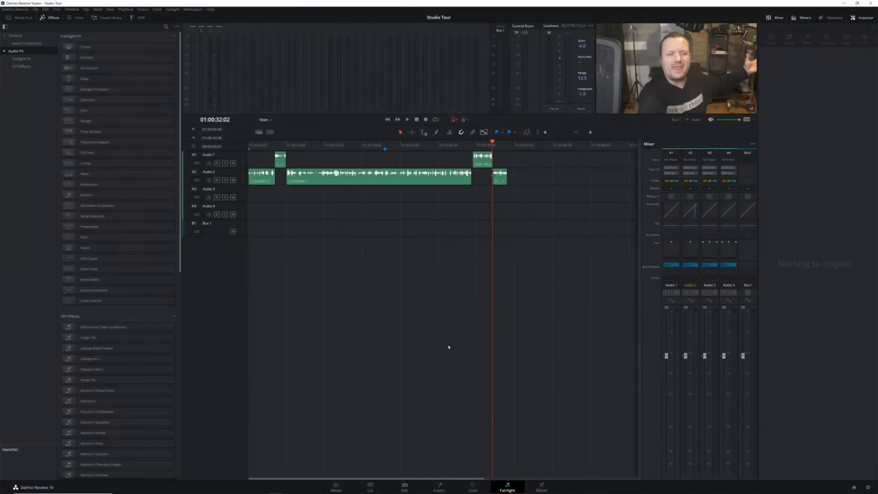
left_click(439, 488)
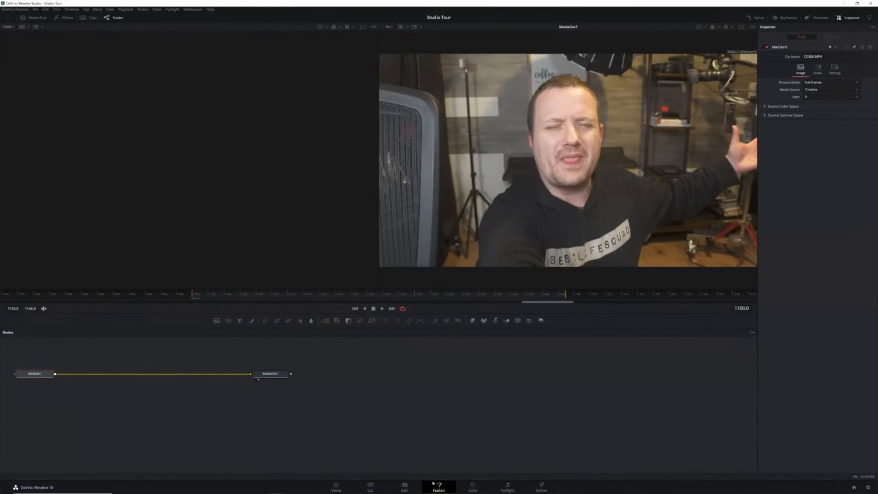
Move the MediaIn1 and MediaOut1 nodes to the middle of the node graph, spaced apart and level with each other.
left_click_drag(37, 356, 314, 409)
left_click_drag(275, 373, 595, 381)
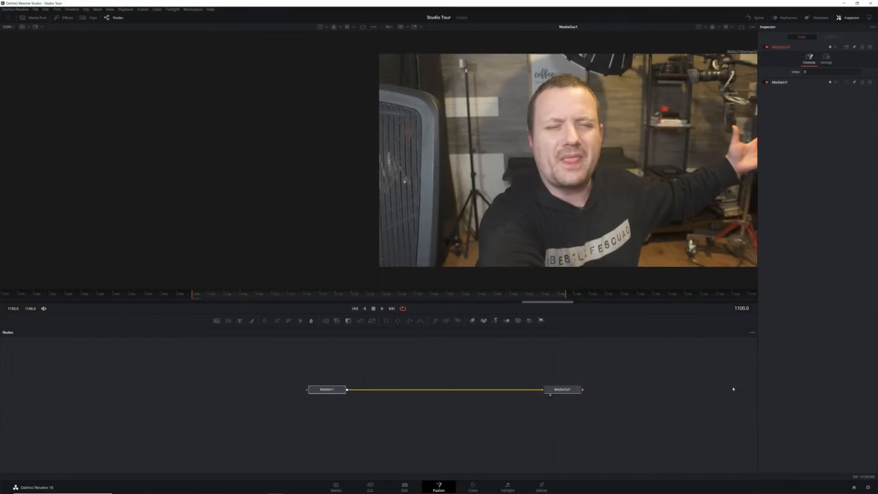
left_click(660, 422)
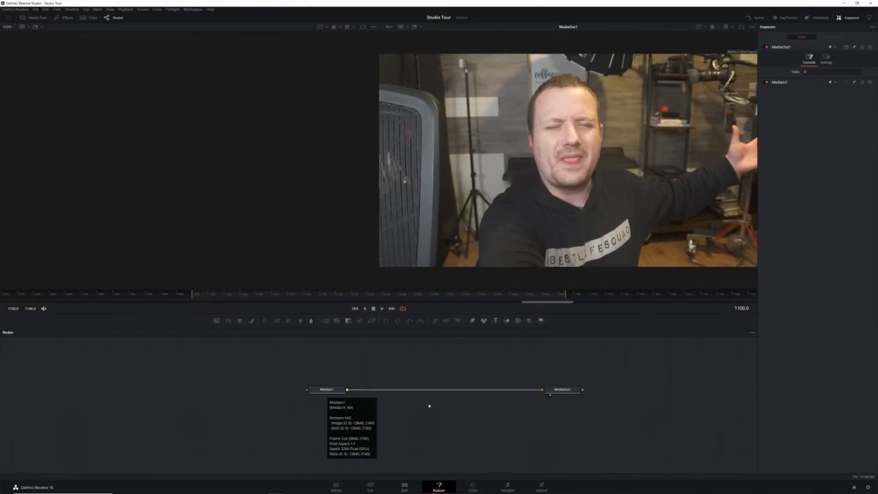
mouse_move(346, 397)
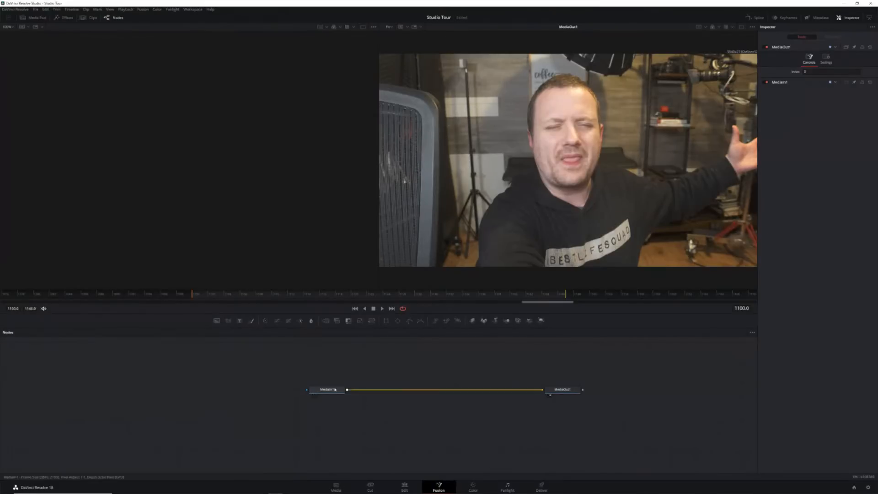
left_click_drag(327, 389, 286, 385)
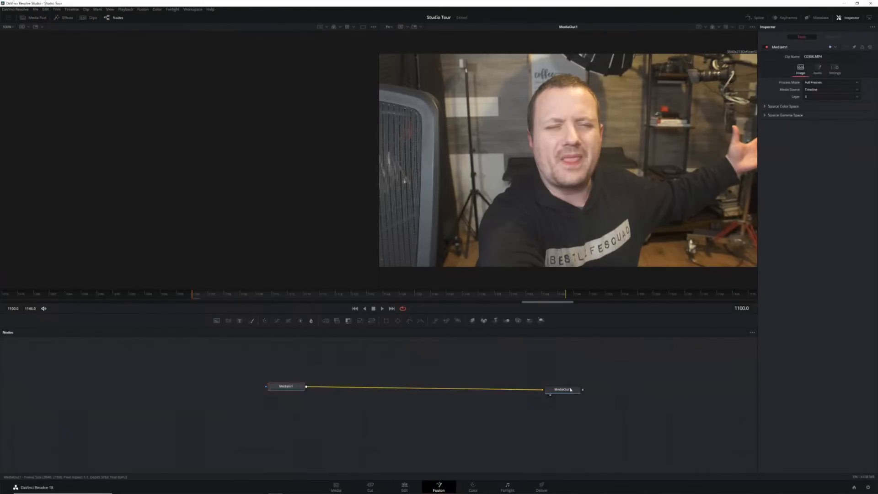
left_click_drag(571, 390, 571, 387)
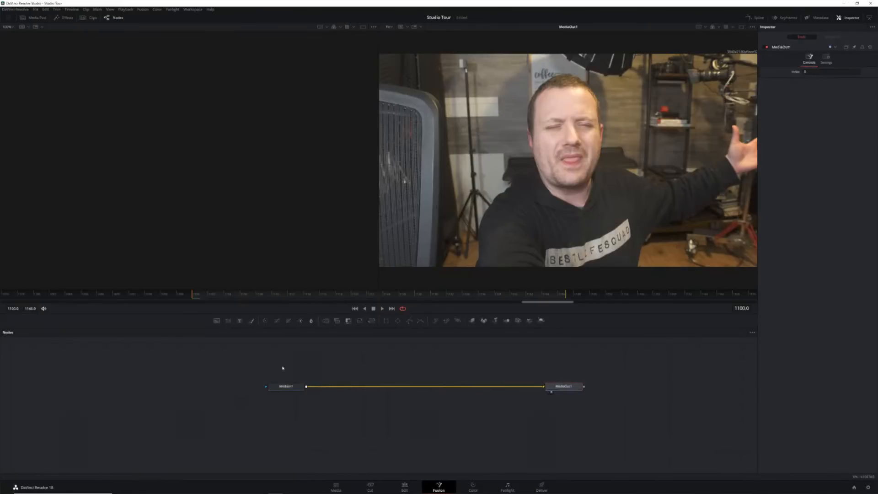
left_click_drag(282, 367, 569, 423)
Check both nodes' settings and show the MediaIn1 node in the first viewer.
left_click(289, 424)
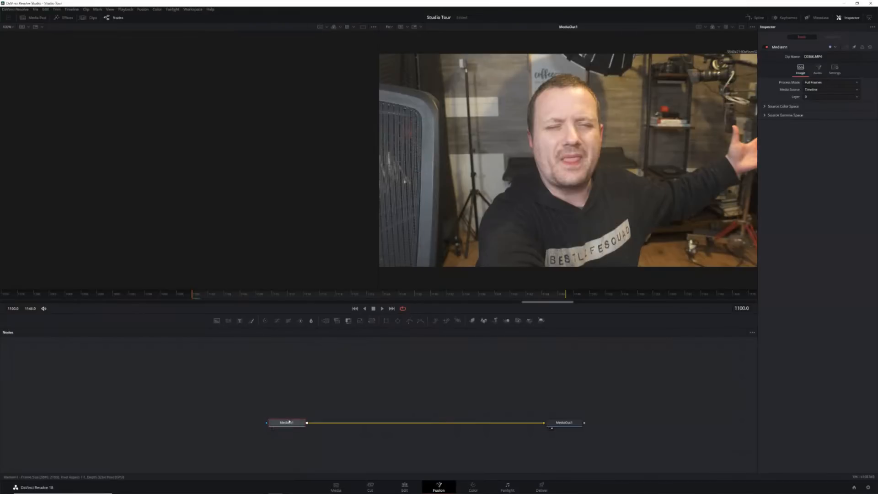
left_click(564, 422)
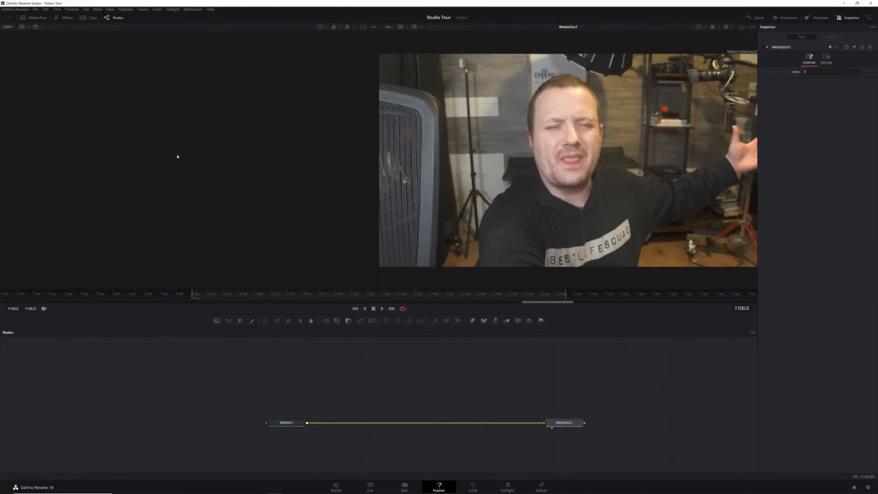
left_click(287, 423)
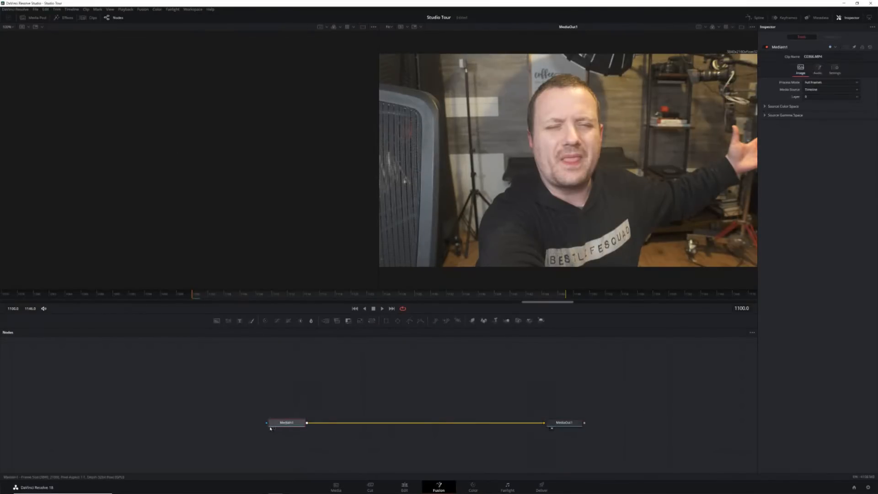
left_click(272, 428)
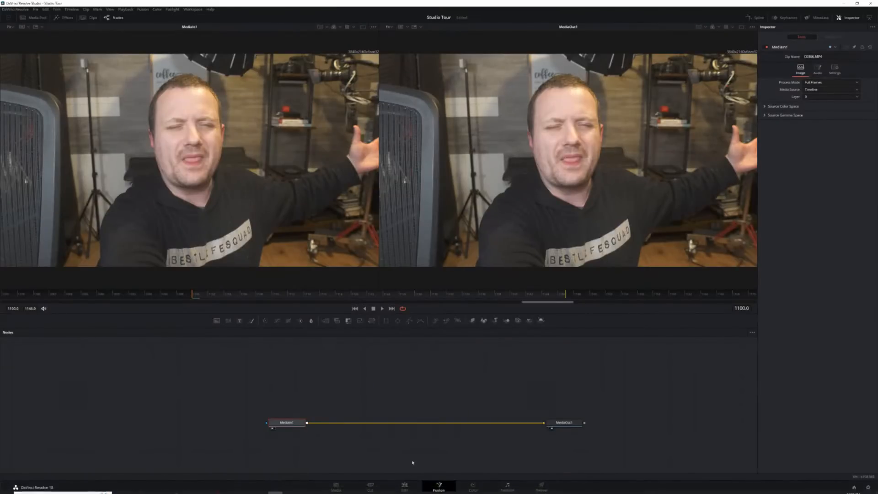
left_click(412, 463)
Return to the Edit page and remove the Edge Wipe transition between the first two clips on Video 1.
left_click(405, 486)
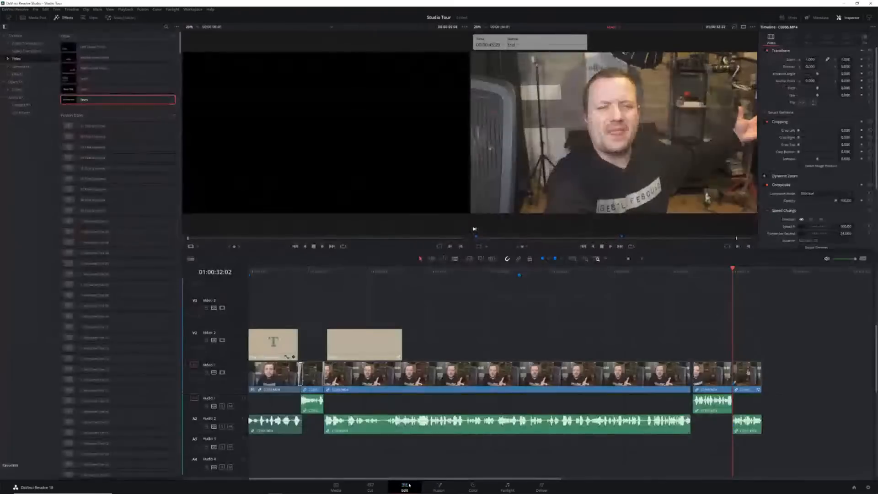
left_click(302, 376)
left_click(302, 374)
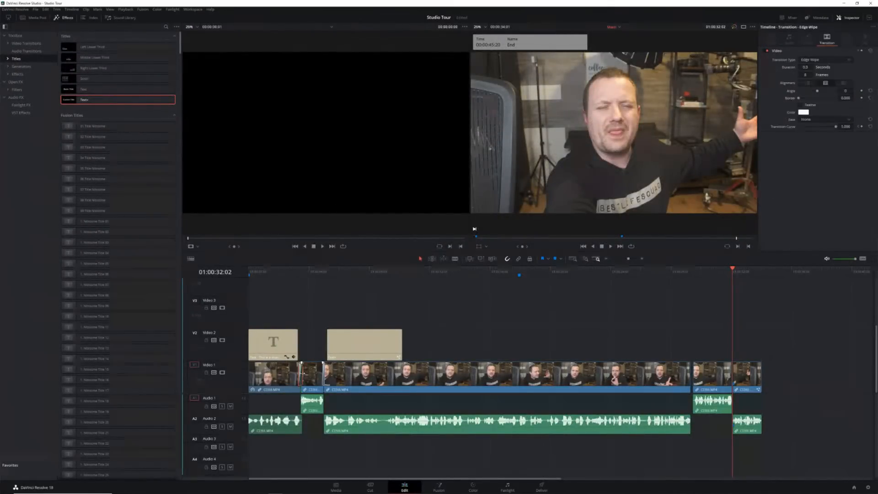
left_click(314, 373)
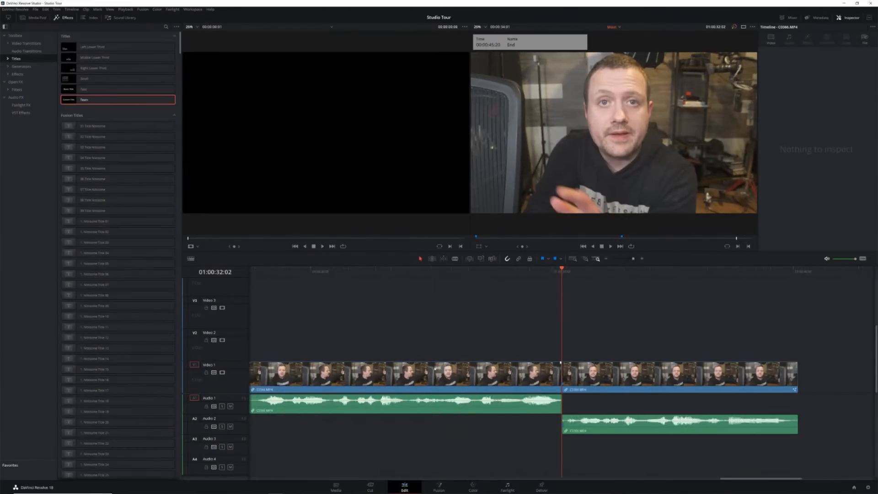
Delete the Cross Dissolve transition between the second and third clips on Video 1.
key("ctrl+equal")
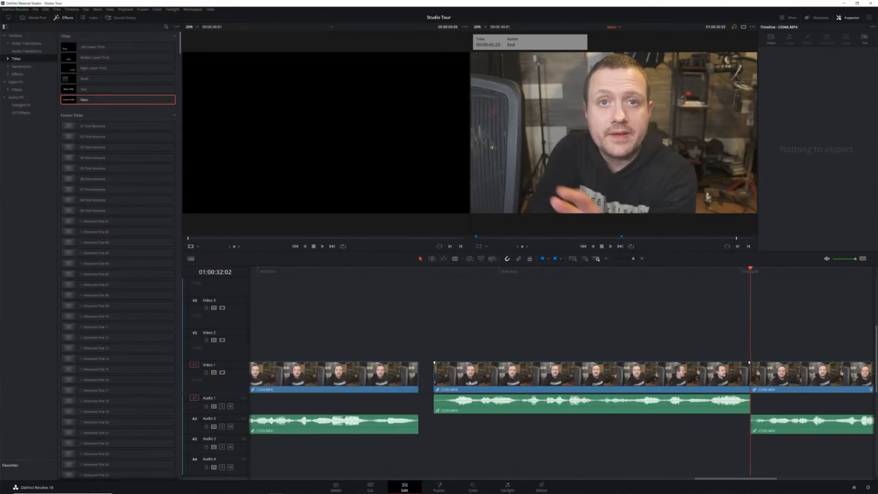
scroll(470, 383, "left", 10)
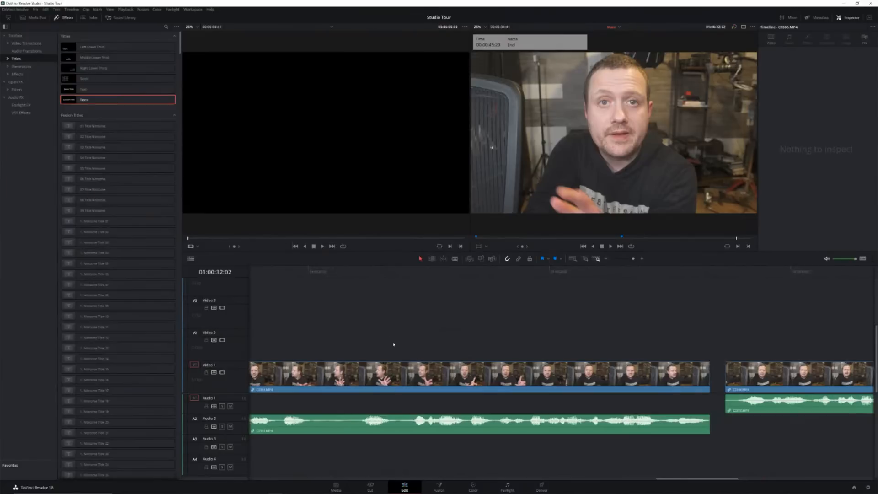
left_click(291, 270)
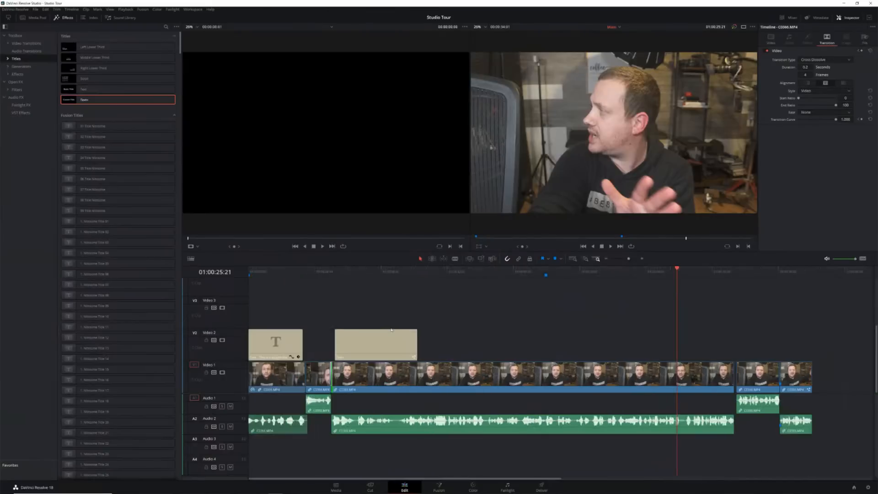
left_click(333, 271)
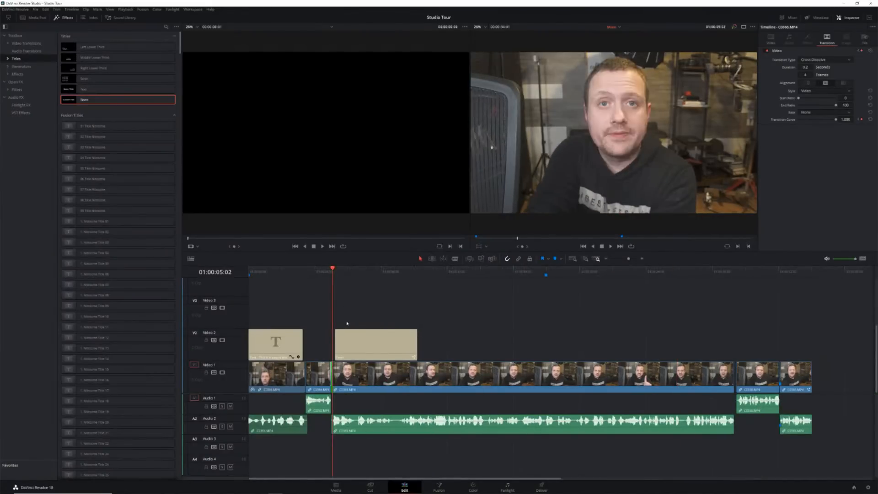
scroll(346, 324, "up", 3)
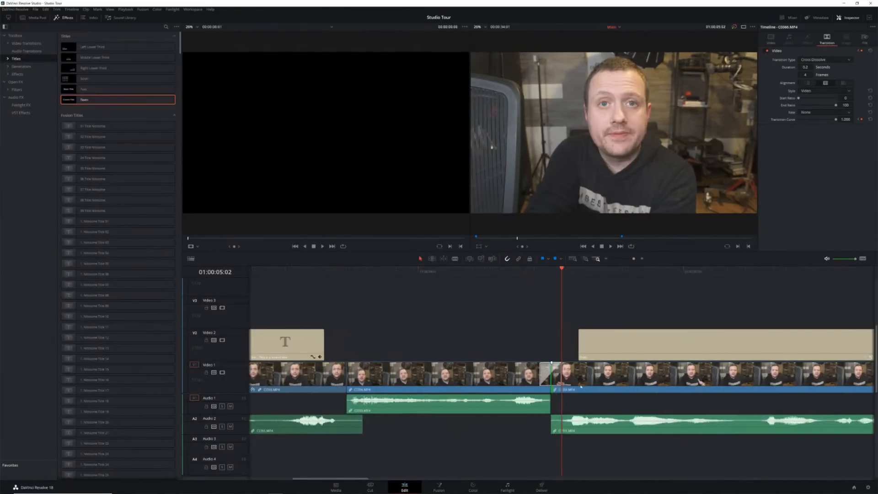
left_click(558, 375)
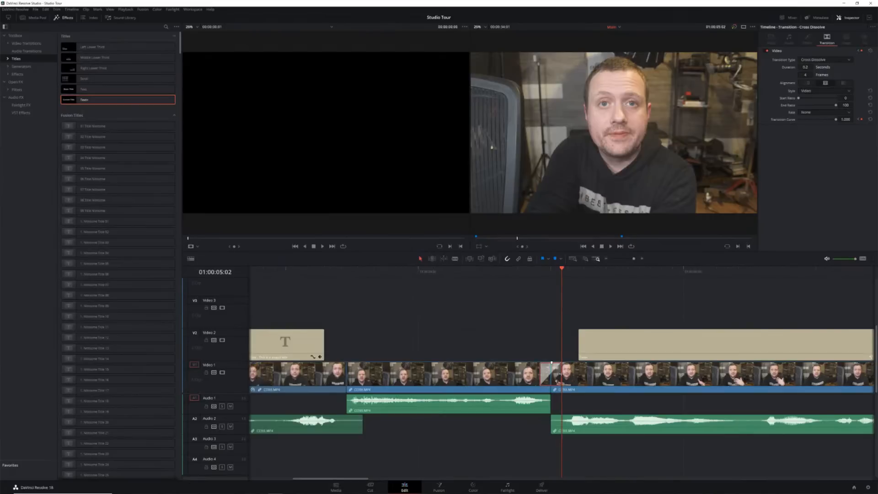
key("Delete")
Place the playhead at the start of the second Video 1 clip and convert that clip into a new Fusion clip.
key("shift+Left")
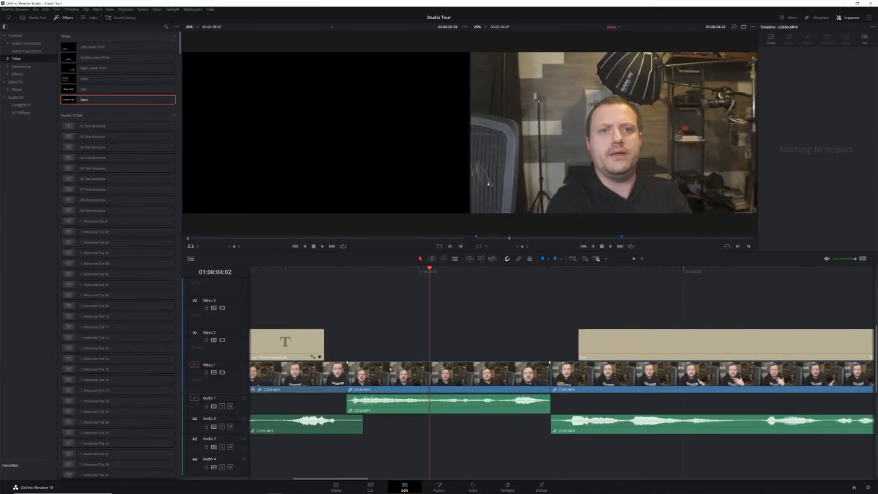
left_click(392, 380)
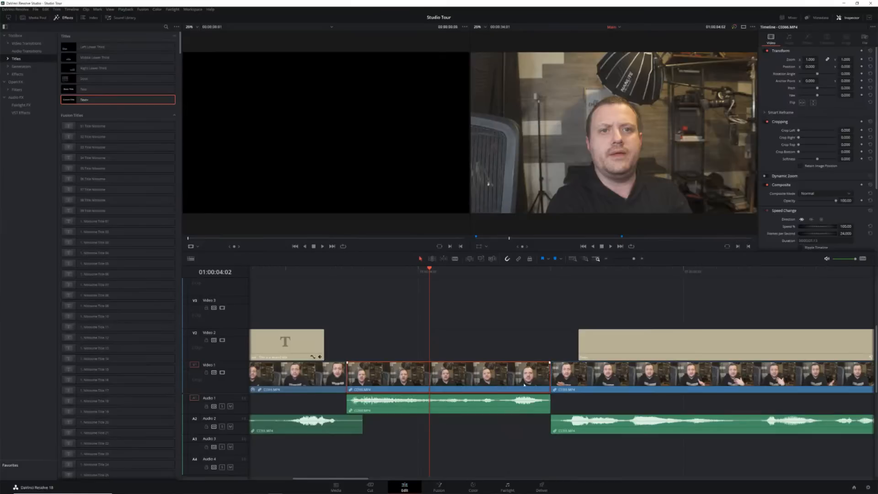
left_click(346, 270)
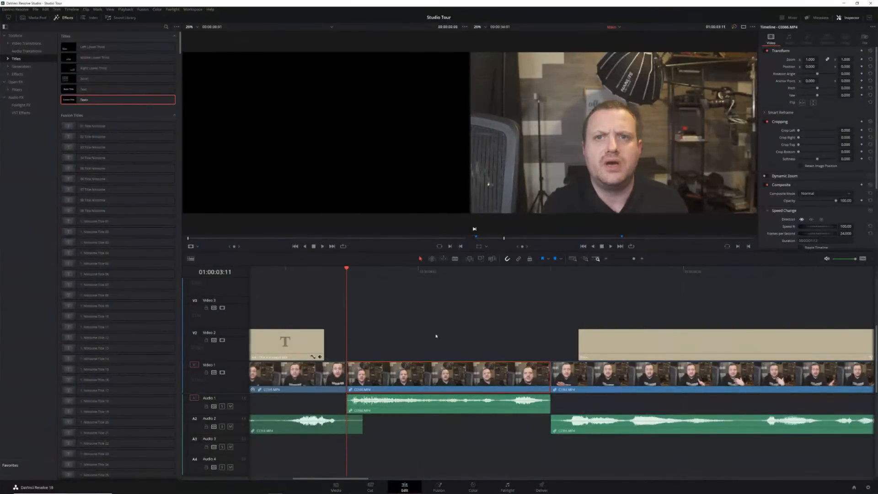
right_click(430, 377)
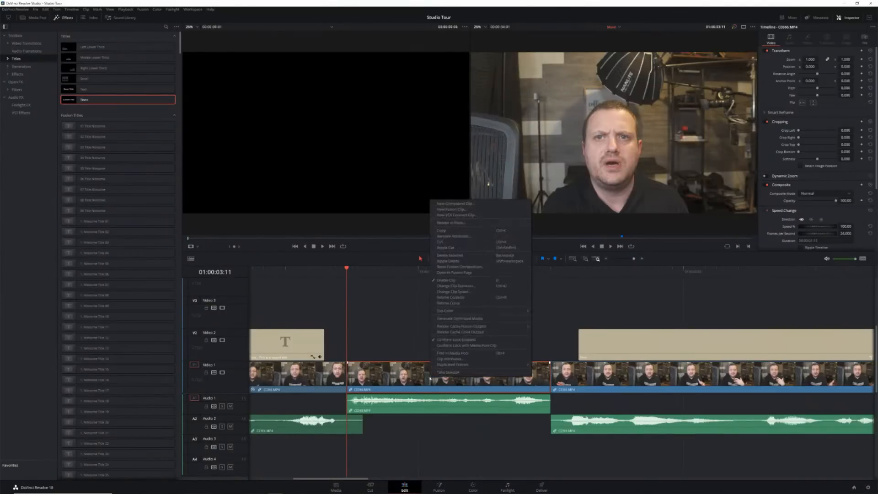
left_click(460, 212)
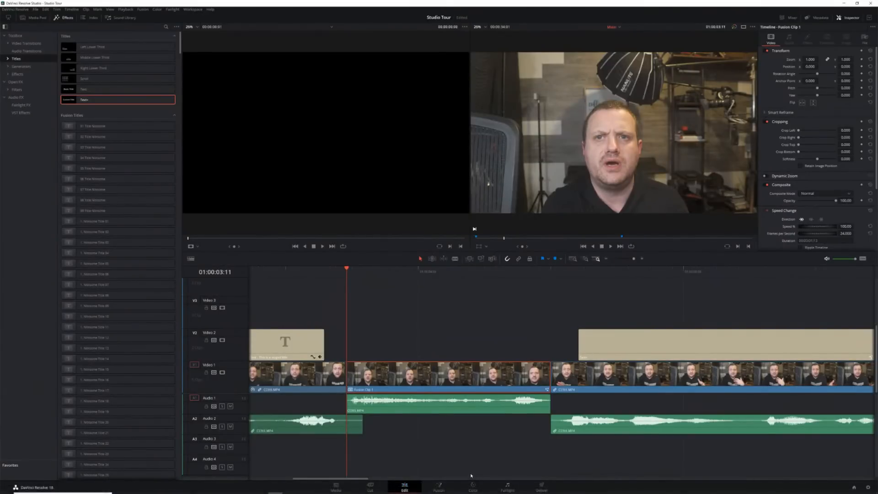
Open the new Fusion clip on the Fusion page and move its two nodes to the middle of the node graph.
left_click(440, 485)
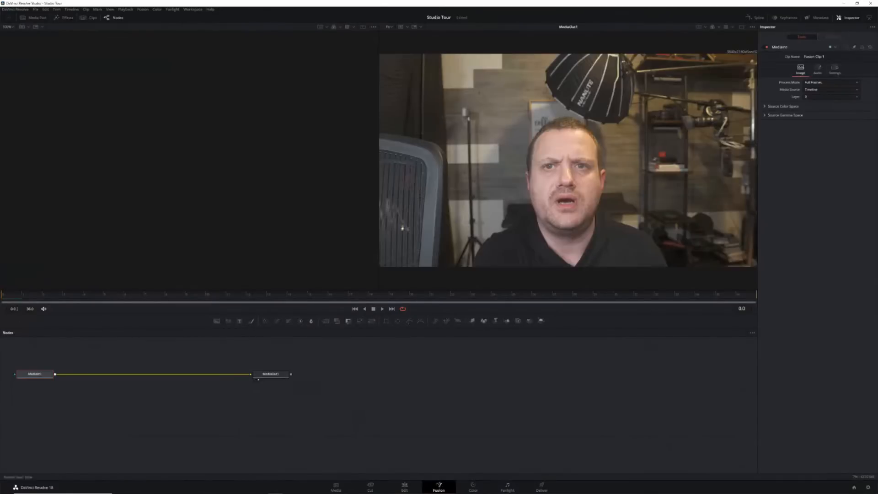
left_click_drag(51, 362, 298, 407)
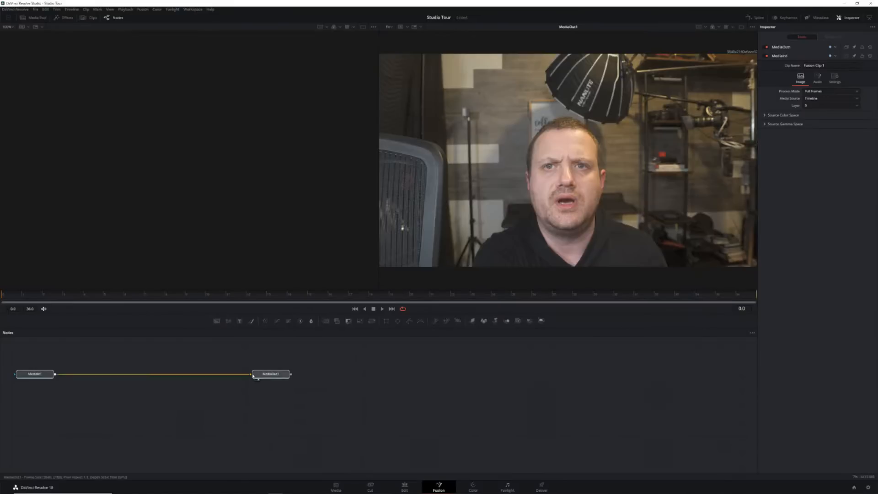
left_click_drag(28, 361, 568, 399)
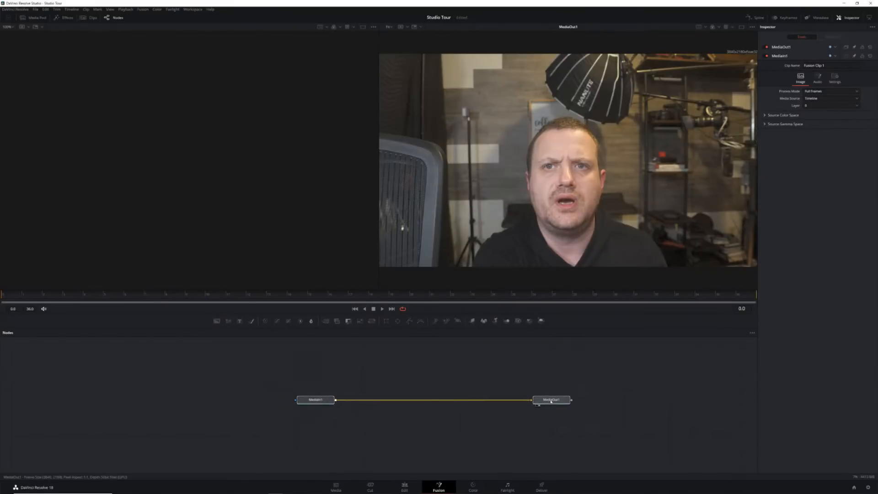
left_click(442, 441)
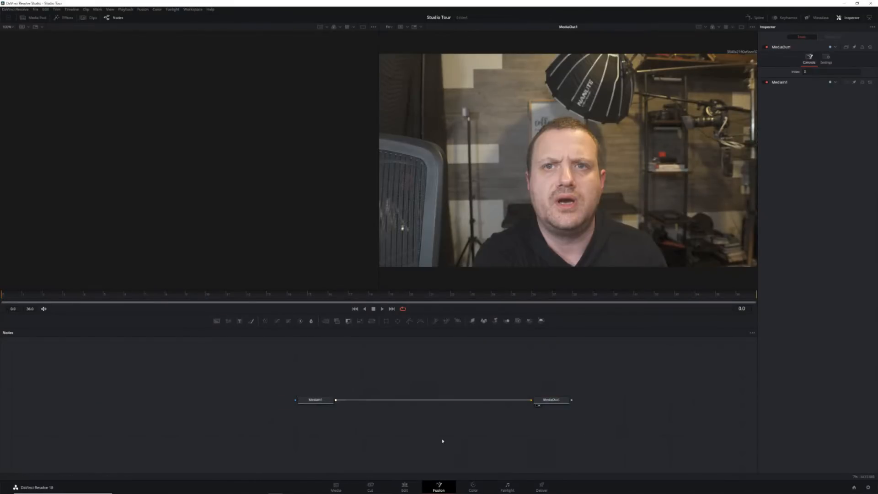
Show MediaIn1 in the first viewer, take it out again, and show it in the second viewer.
left_click(301, 402)
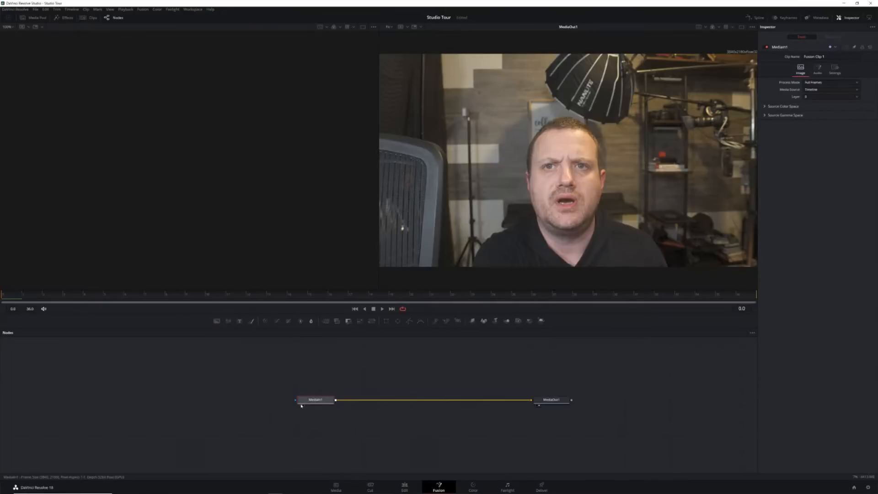
left_click(301, 406)
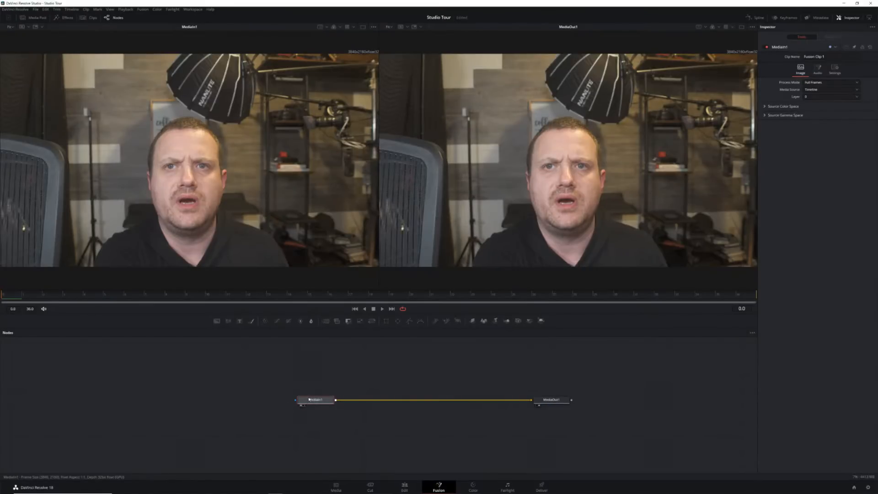
key("1")
key("1")
key("2")
Show the MediaOut1 node in both the first and second viewers.
left_click(550, 400)
key("1")
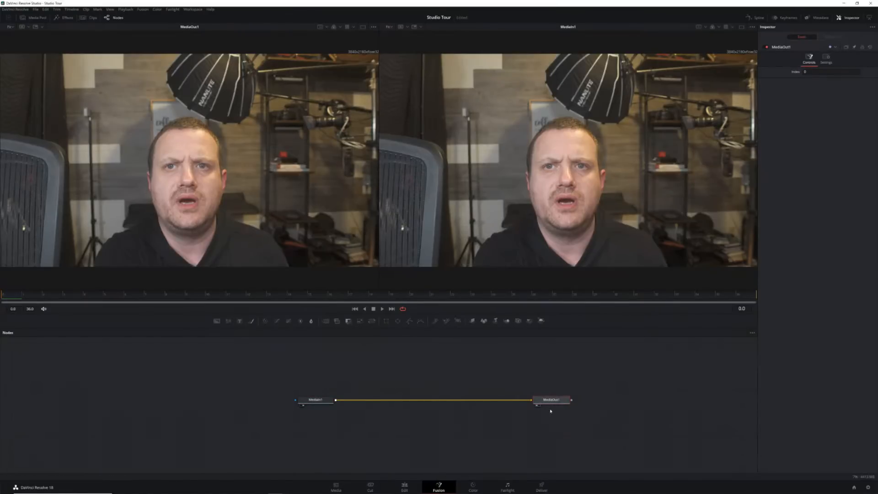
key("2")
left_click(643, 392)
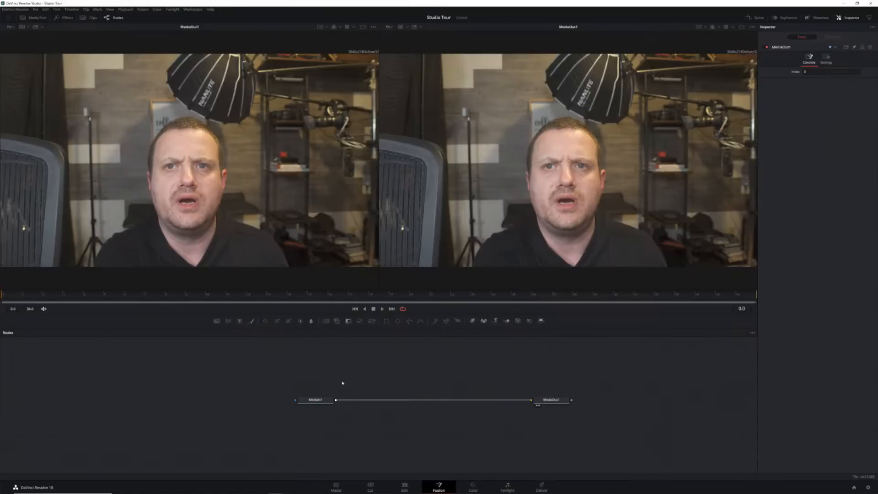
Move MediaIn1 slightly away from MediaOut1 and add an unconnected Background node above the connection between them.
left_click_drag(317, 375, 572, 411)
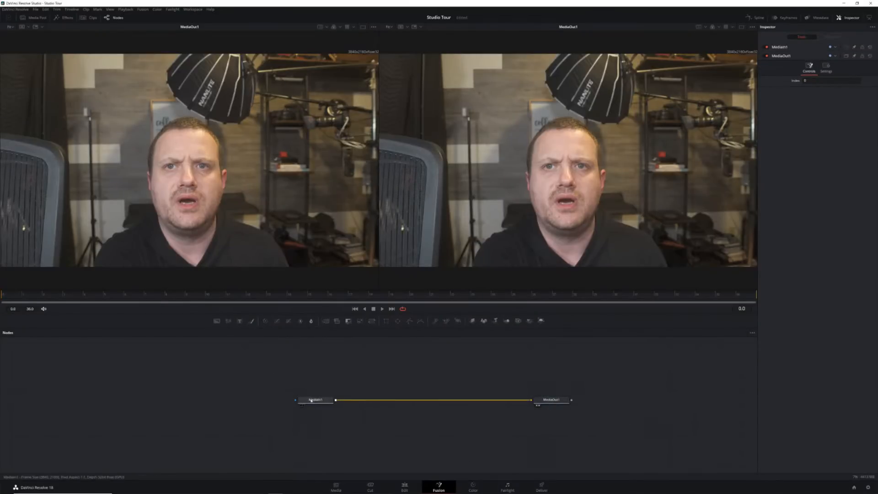
mouse_move(311, 400)
left_mouse_down()
mouse_move(285, 399)
mouse_move(301, 402)
left_mouse_up()
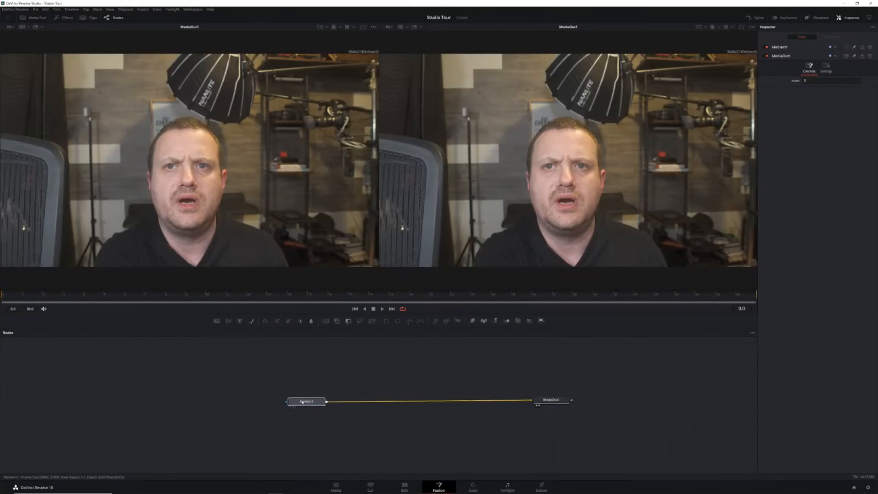
left_click(427, 457)
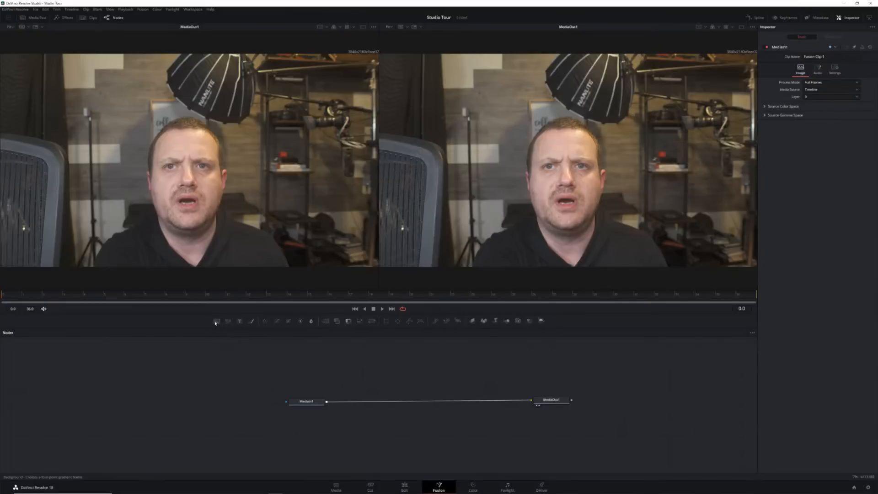
left_click_drag(216, 323, 432, 368)
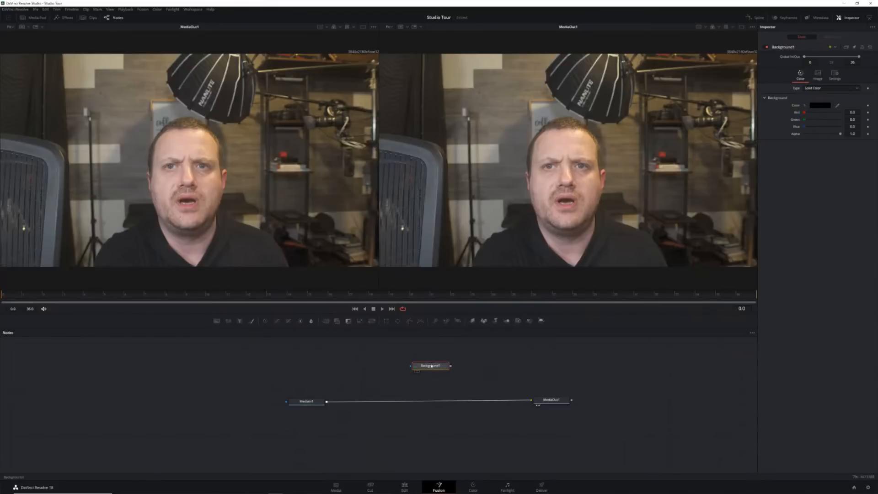
Move MediaIn1 and MediaOut1 together further down in the node graph, leaving more space below Background1.
mouse_move(432, 367)
left_mouse_down()
mouse_move(320, 366)
mouse_move(452, 365)
mouse_move(432, 365)
left_mouse_up()
left_click_drag(311, 394, 558, 423)
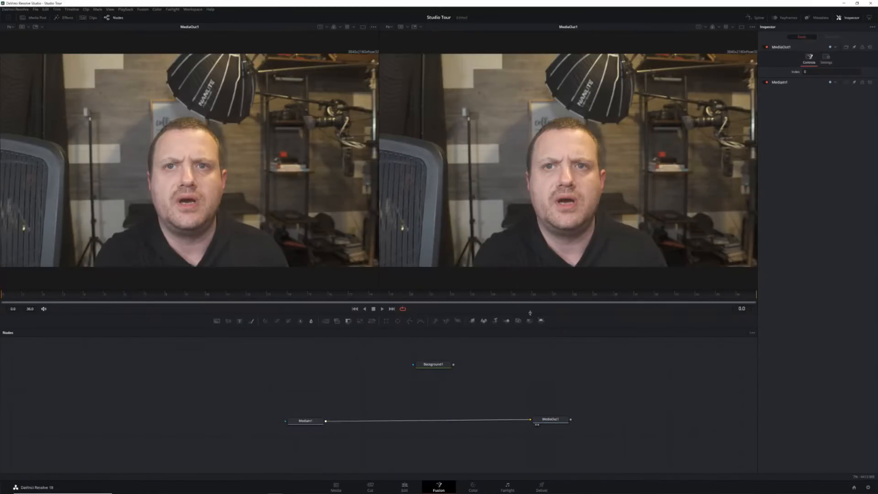
right_click(529, 381)
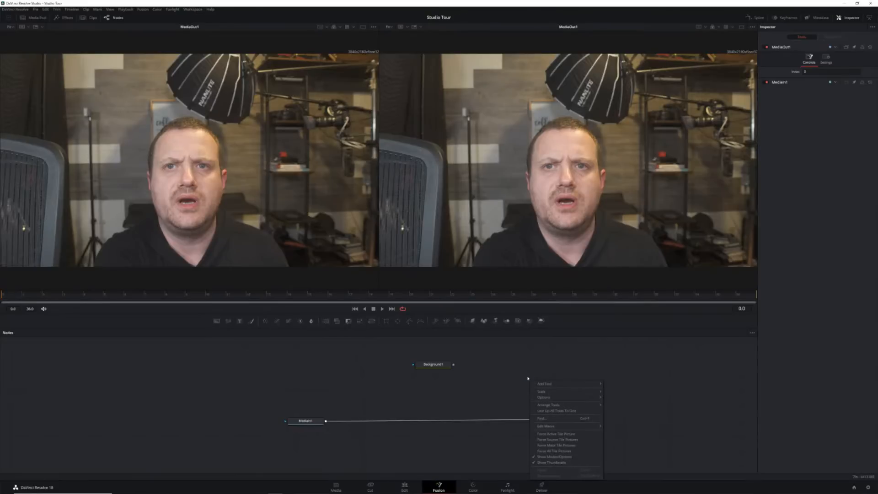
mouse_move(575, 406)
left_click(629, 407)
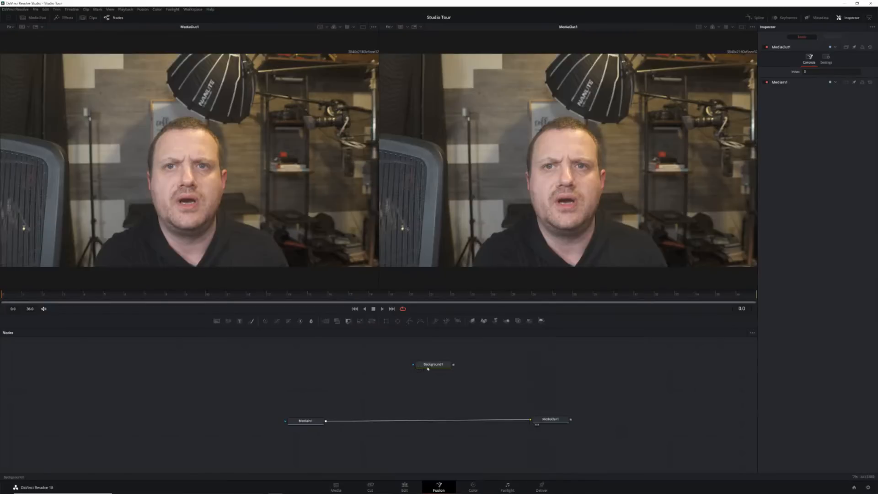
Show Background1 in the first viewer and place it above the connection between MediaIn1 and MediaOut1.
left_click_drag(428, 368, 306, 375)
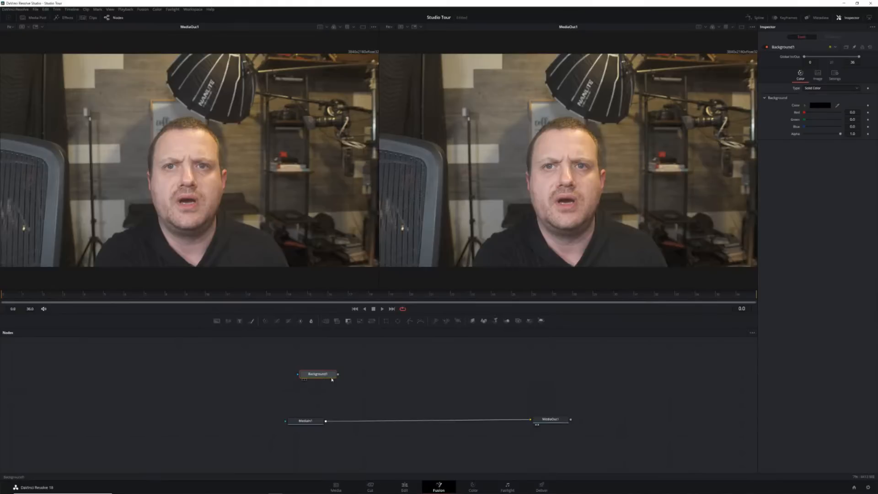
key("1")
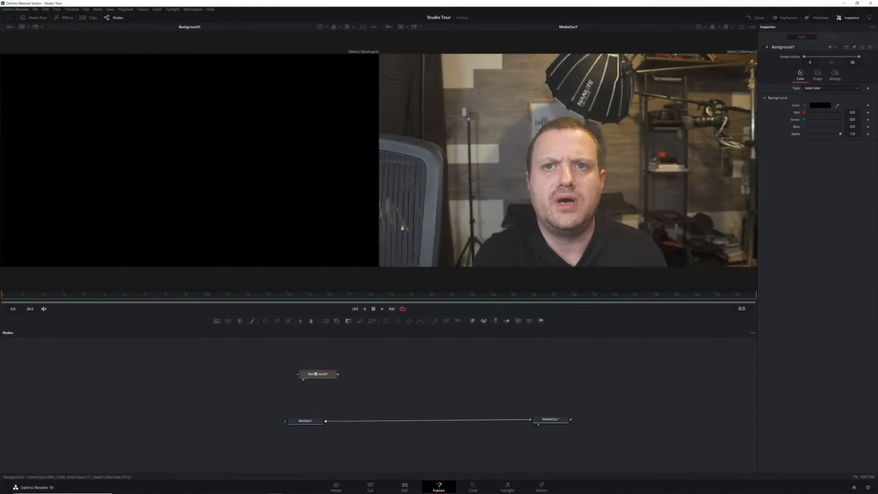
left_click_drag(318, 375, 408, 375)
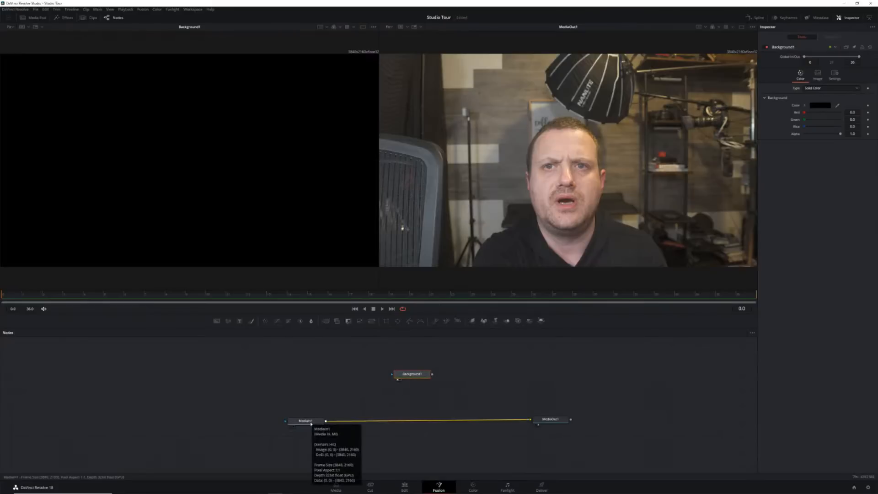
Connect the Background1 output to the MediaIn1 output so a Merge node combines them ahead of MediaOut1.
mouse_move(421, 375)
left_mouse_down()
mouse_move(446, 362)
mouse_move(469, 376)
mouse_move(494, 361)
mouse_move(469, 376)
mouse_move(376, 361)
mouse_move(429, 372)
left_mouse_up()
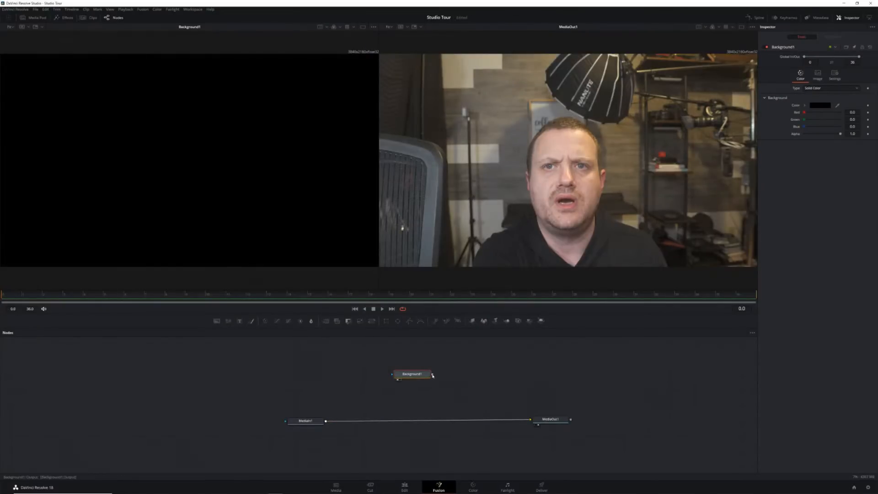
mouse_move(432, 375)
left_mouse_down()
mouse_move(433, 390)
mouse_move(432, 372)
left_mouse_up()
left_click_drag(433, 375, 327, 422)
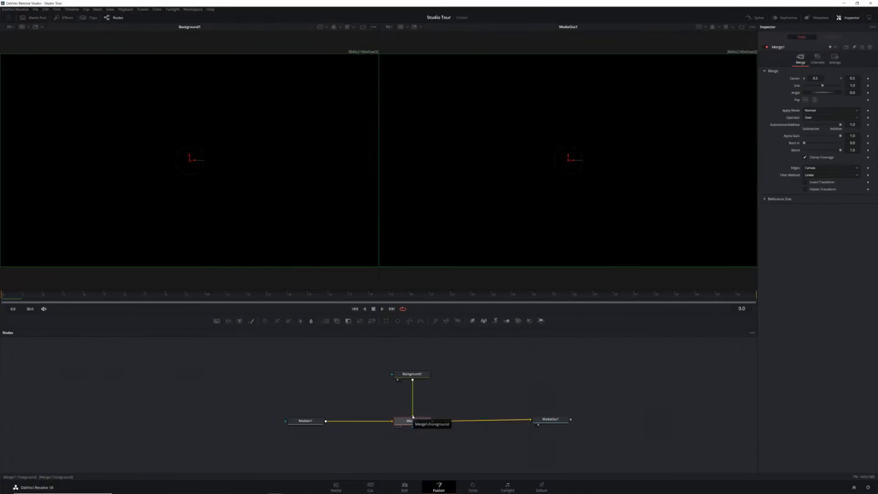
left_click(471, 391)
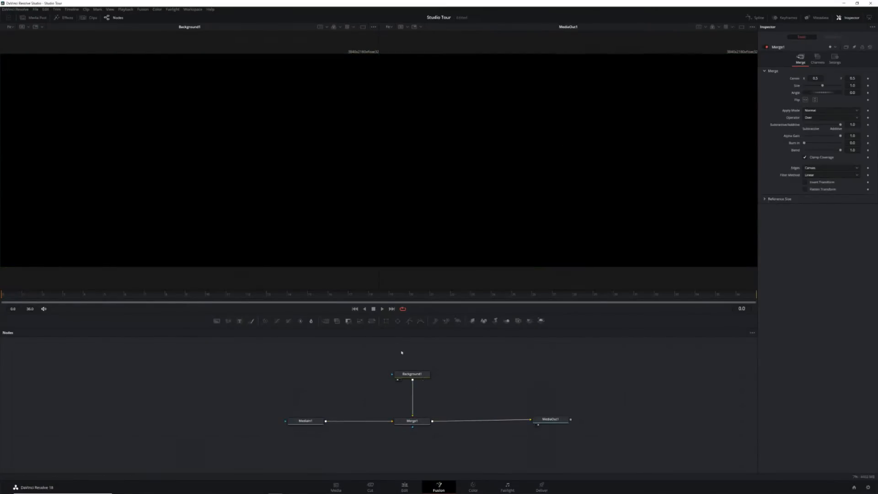
Move the Merge1 node closer to MediaIn1 and place Background1 directly above it.
left_click_drag(402, 352, 369, 421)
left_click(456, 403)
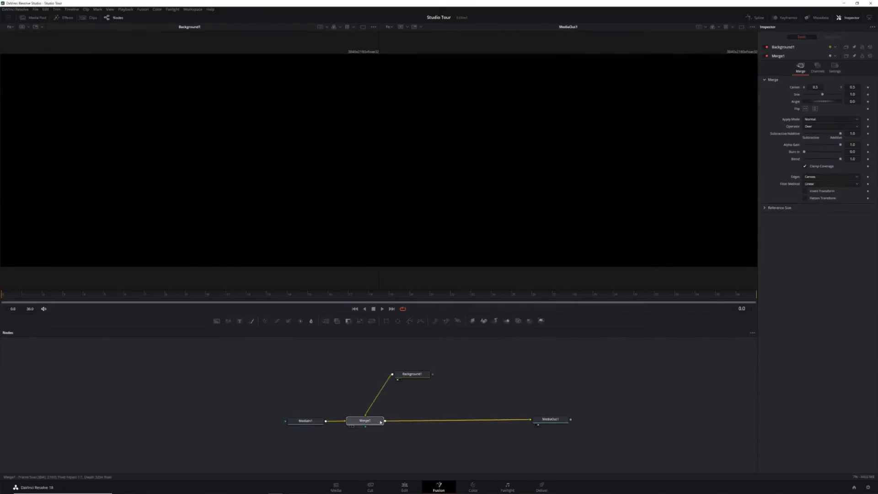
left_click_drag(423, 376, 378, 376)
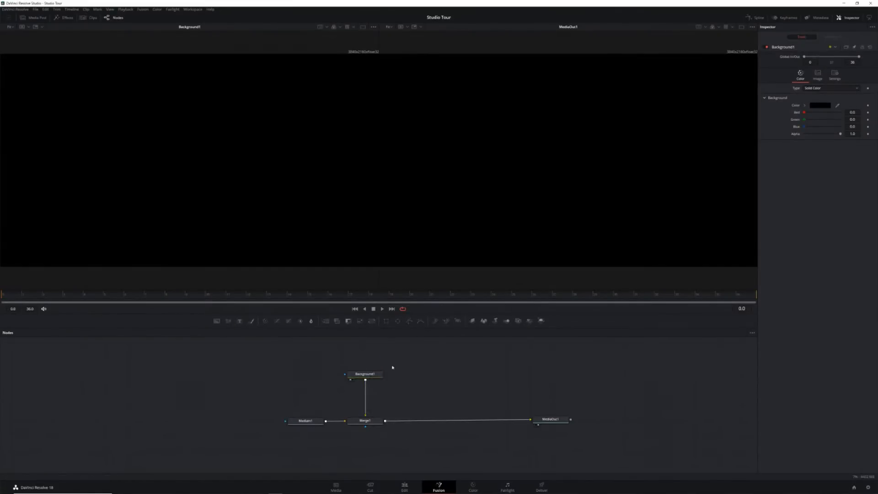
Add an Ellipse mask to Background1 and place its node beside Background1, above MediaIn1.
left_click(367, 376)
mouse_move(367, 375)
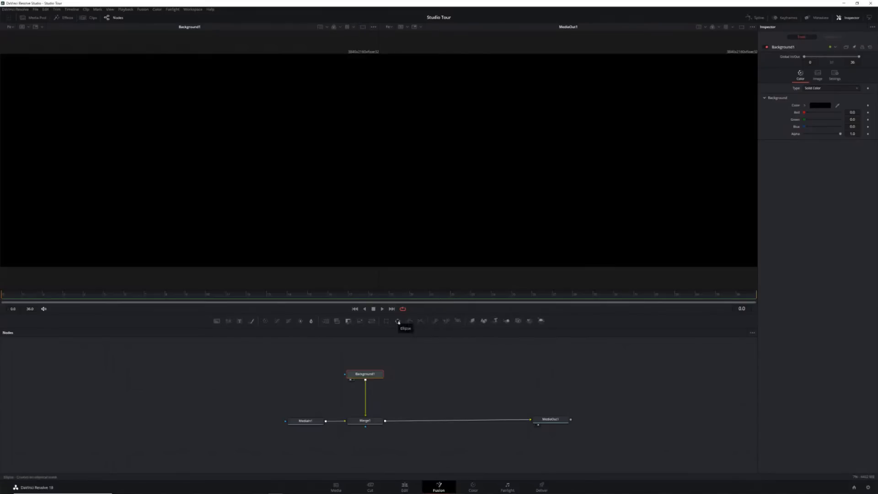
left_click(397, 321)
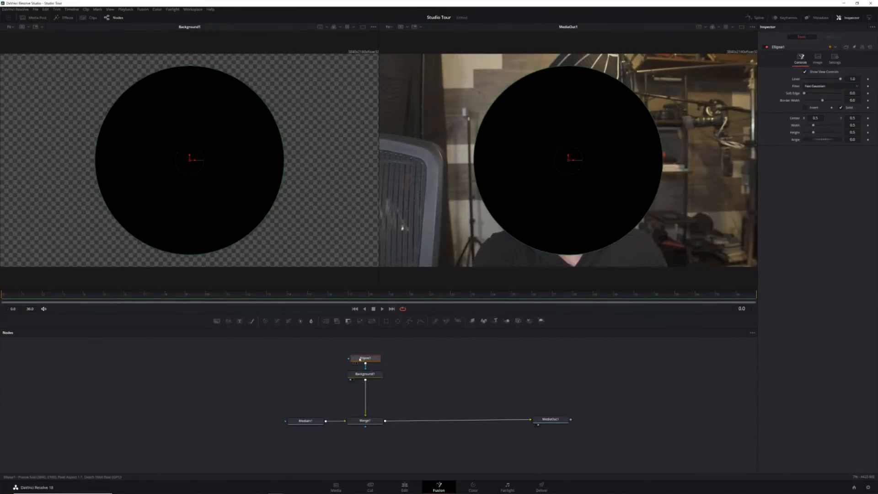
left_click_drag(365, 360, 281, 376)
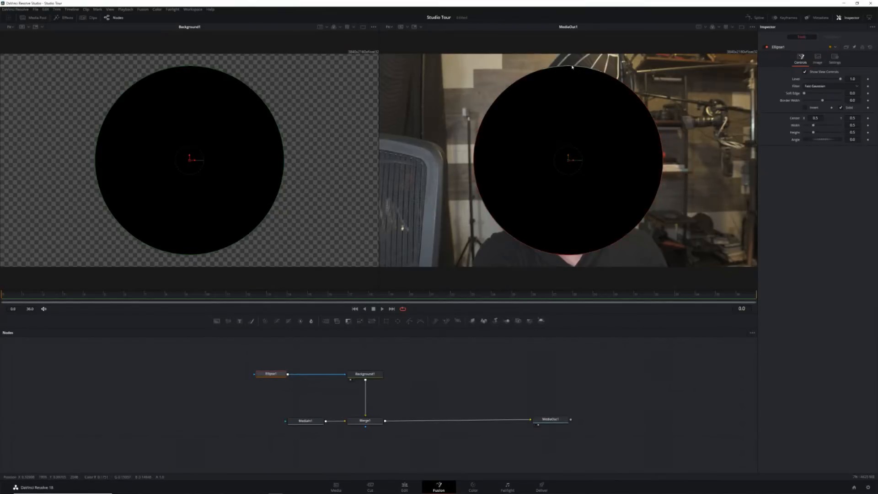
Shrink the ellipse mask to a circle about 0.23 wide and 0.23 high, with a soft edge of about 0.038.
left_click_drag(571, 72, 581, 118)
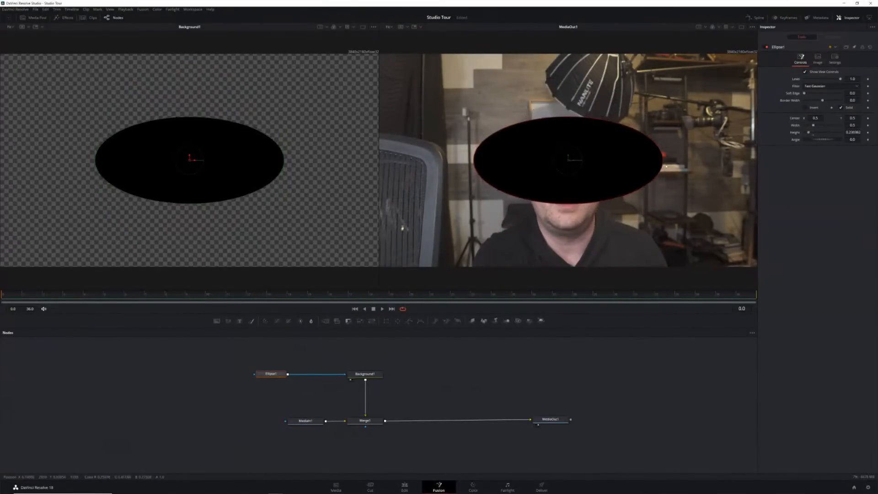
left_click_drag(661, 164, 613, 164)
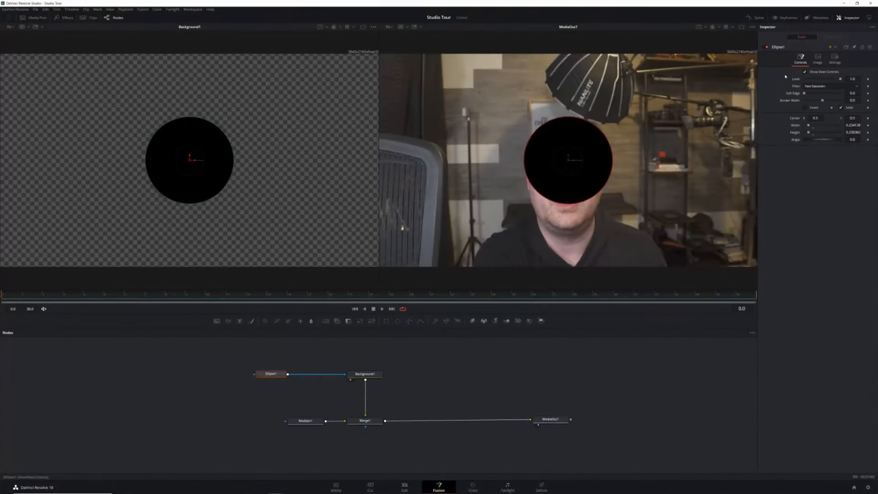
left_click_drag(804, 93, 810, 93)
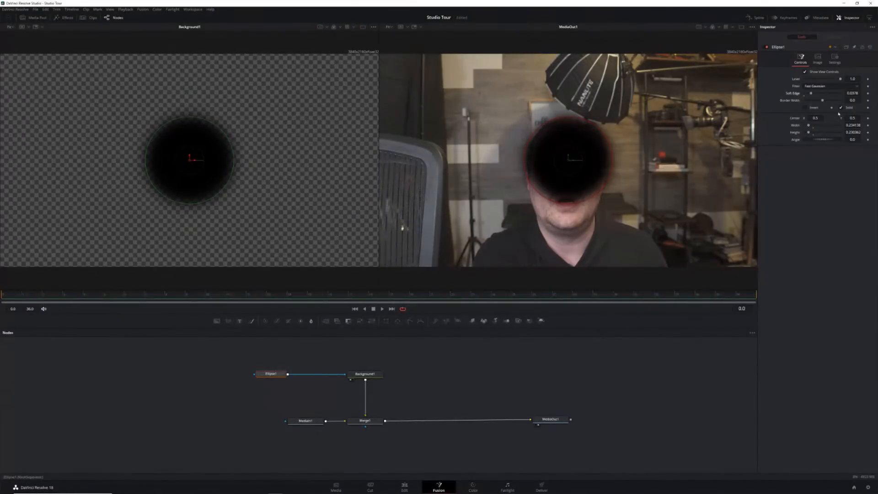
Centre the ellipse over the face at about X 0.494, Y 0.431, about 0.28 wide and 0.30 high, with an angle of about -110.
left_click_drag(815, 118, 790, 118)
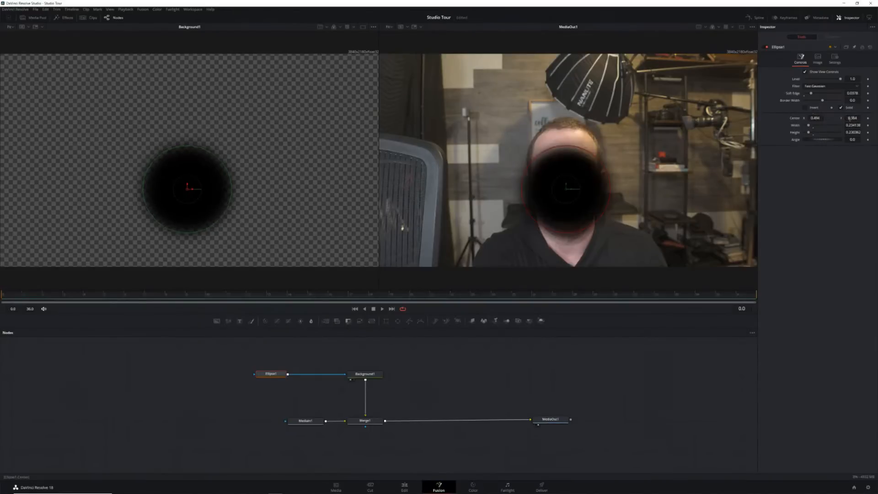
left_click_drag(850, 118, 817, 142)
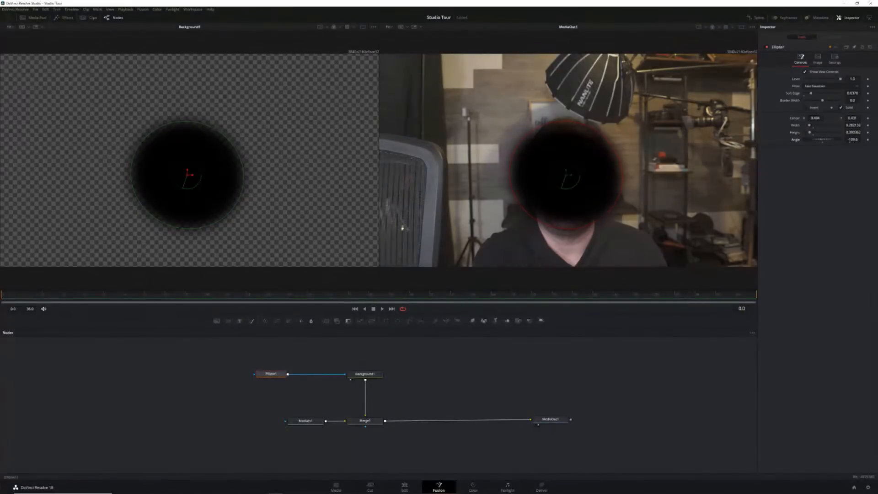
Animate the ellipse's angle with a keyframe at frame 0 and a value of about 8530 at frame 36.
left_click(867, 140)
left_click(755, 294)
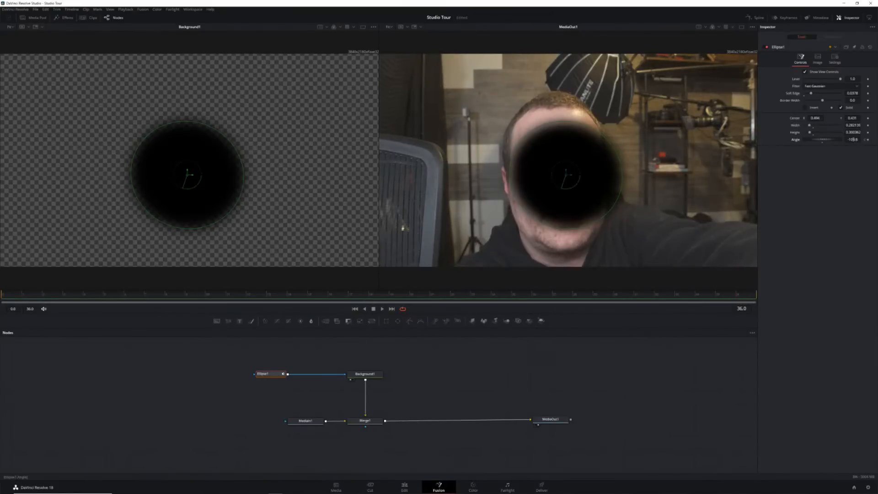
key("Right")
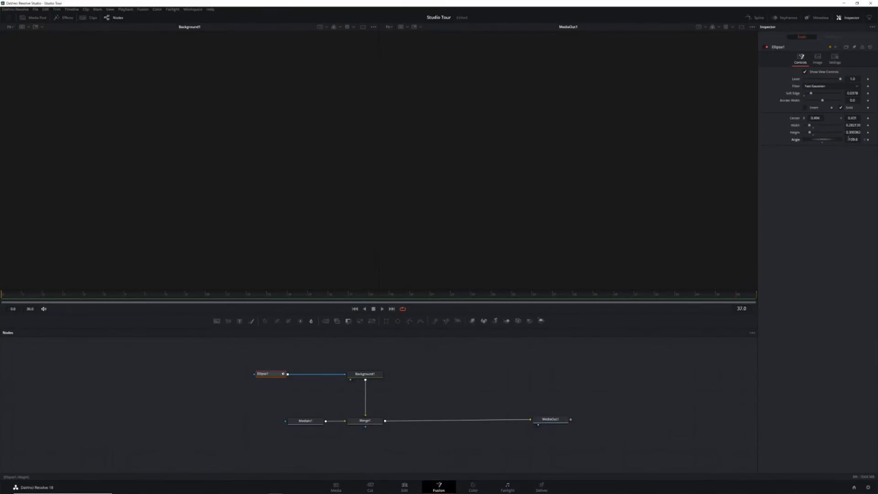
key("Left")
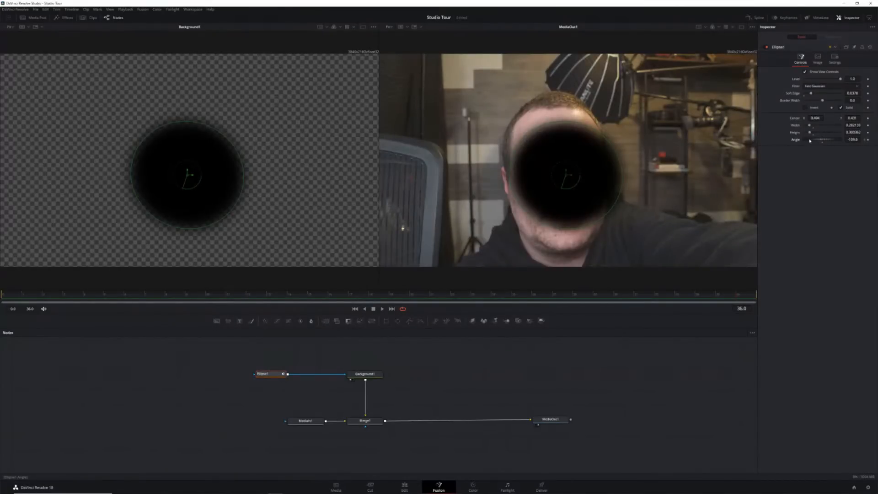
left_click_drag(809, 141, 841, 141)
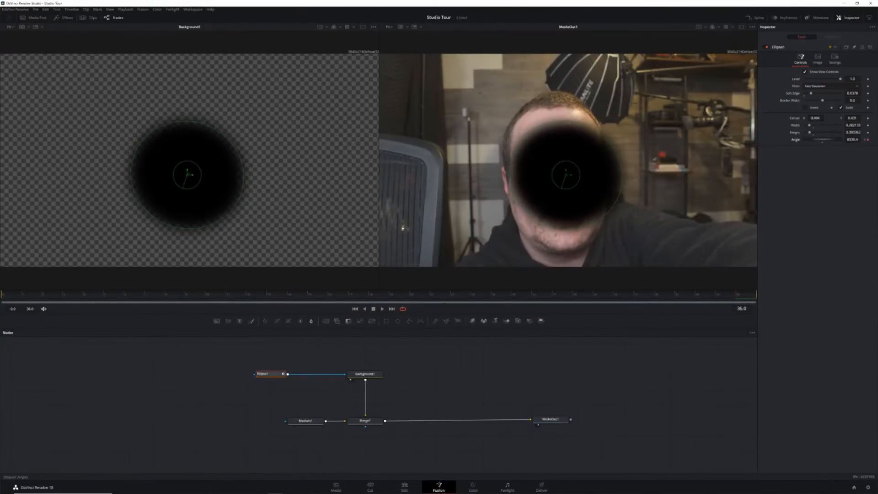
Play the clip from frame 0 to check the ellipse's rotation, and stop playback near the end.
left_click(3, 296)
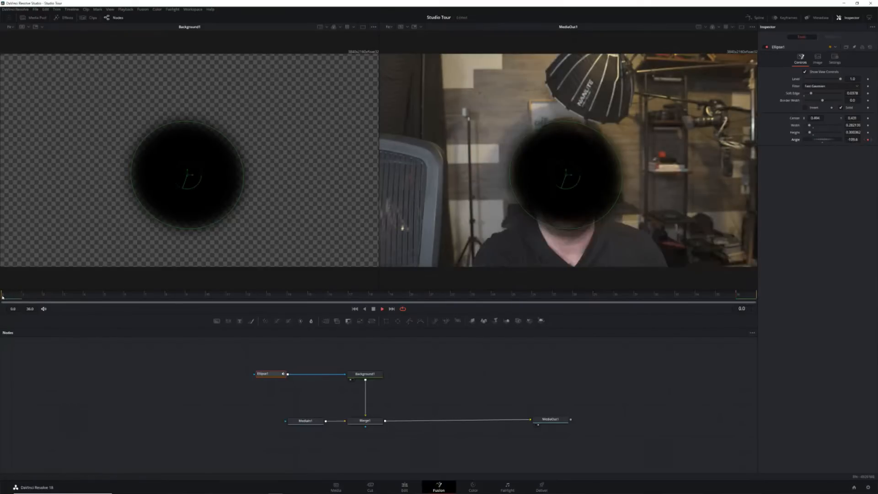
key("space")
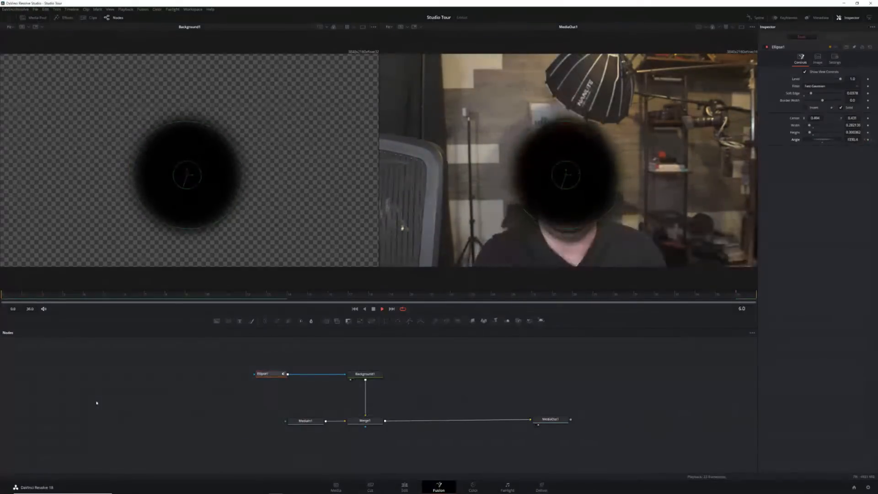
key("space")
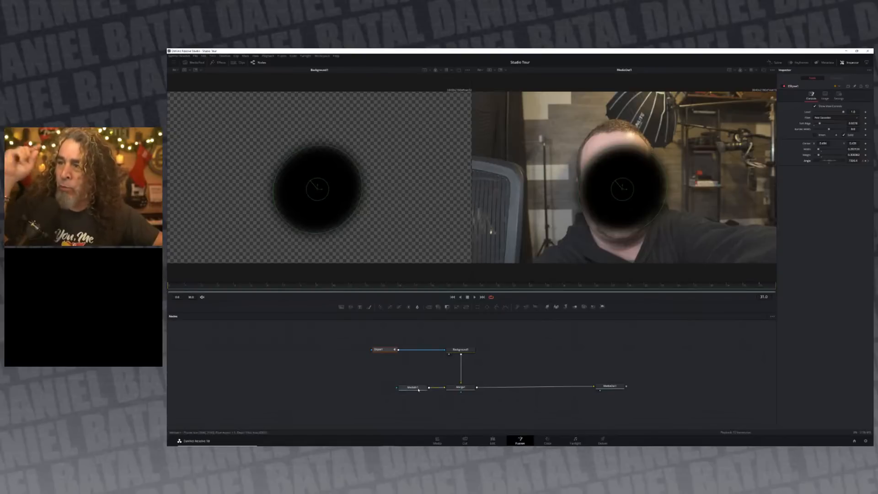
Move MediaIn1 directly below Ellipse1 in the node graph and select Ellipse1.
left_click_drag(418, 389, 392, 387)
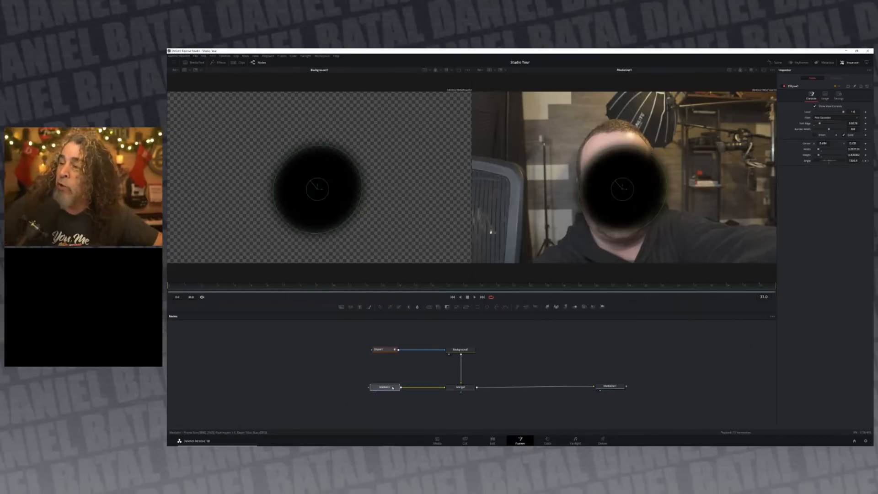
left_click(386, 350)
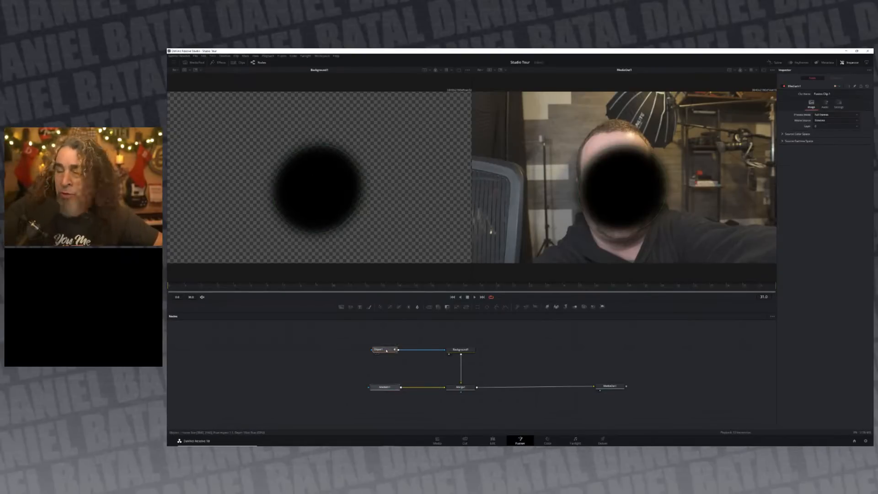
left_click(393, 350)
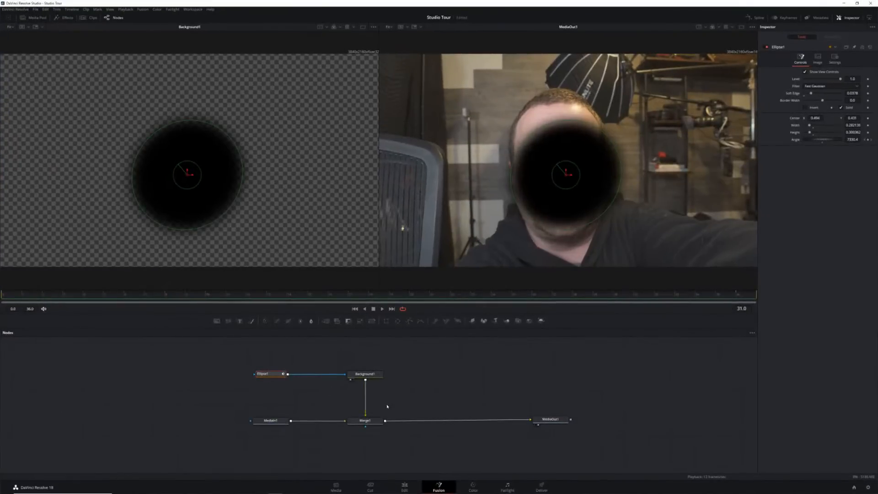
Disconnect the Background1 output from Merge1's foreground input and reconnect it, twice in a row.
left_click(365, 410)
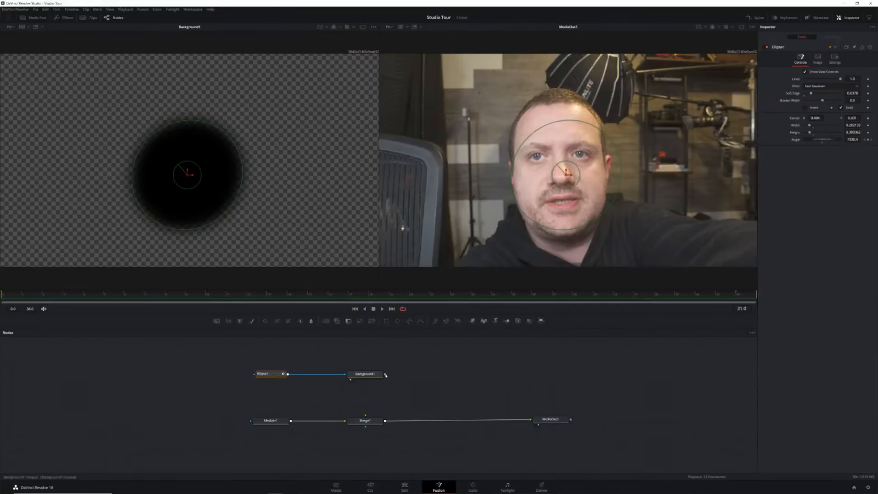
left_click_drag(385, 375, 365, 420)
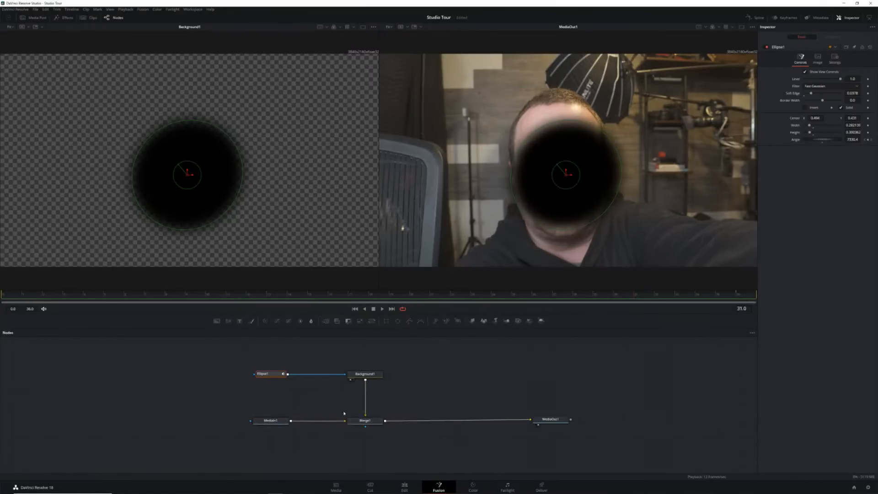
mouse_move(291, 421)
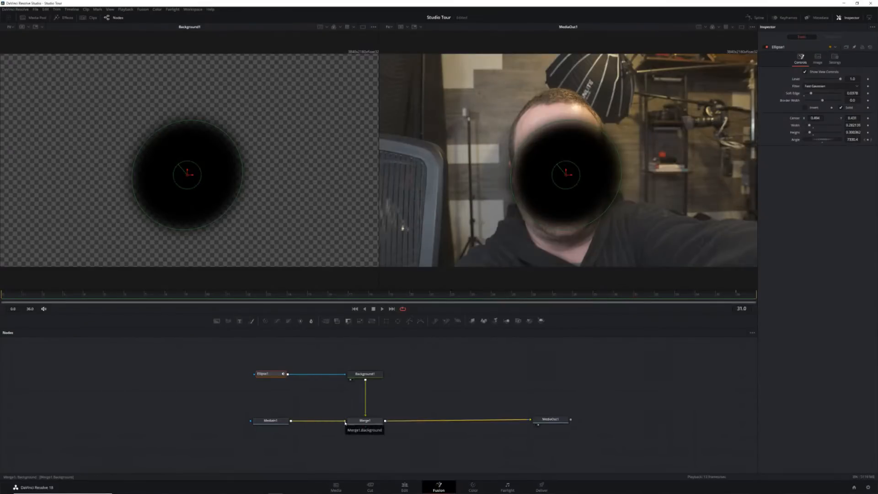
mouse_move(387, 422)
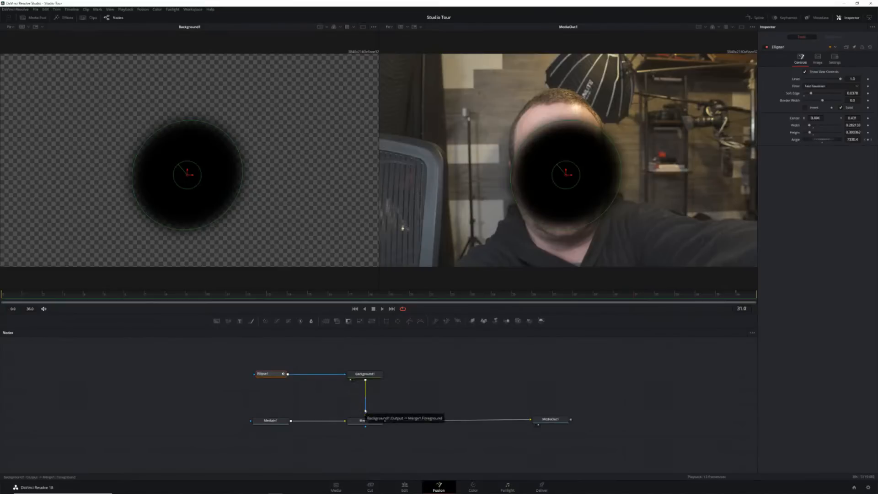
left_click_drag(365, 411, 373, 391)
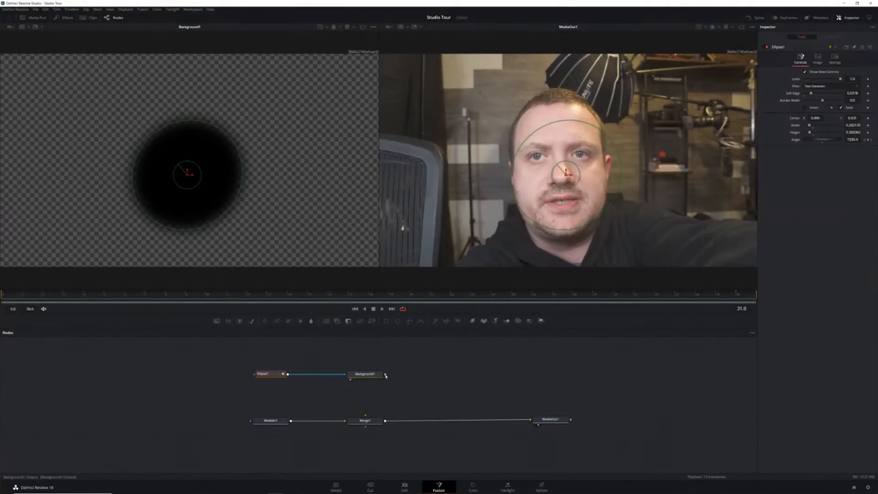
left_click_drag(386, 376, 364, 424)
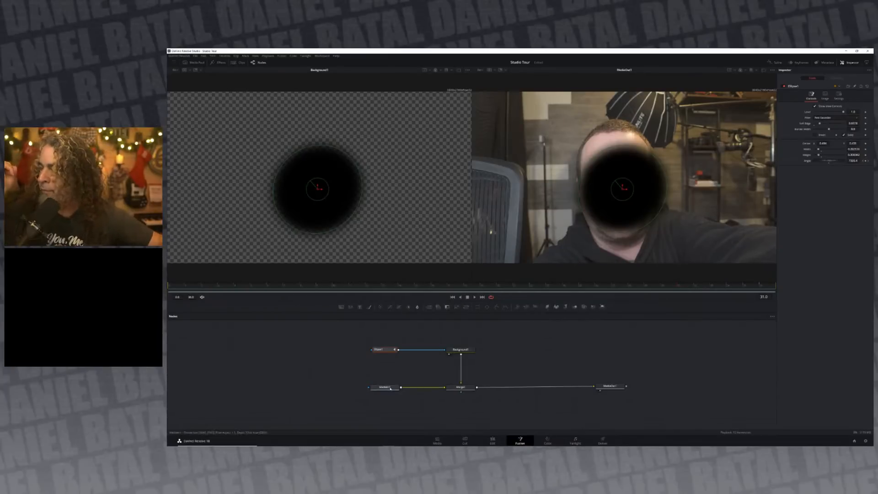
Move MediaIn1 farther left of Merge1 in the node graph, and select Ellipse1, Background1 and Merge1 together.
left_click_drag(376, 389, 301, 390)
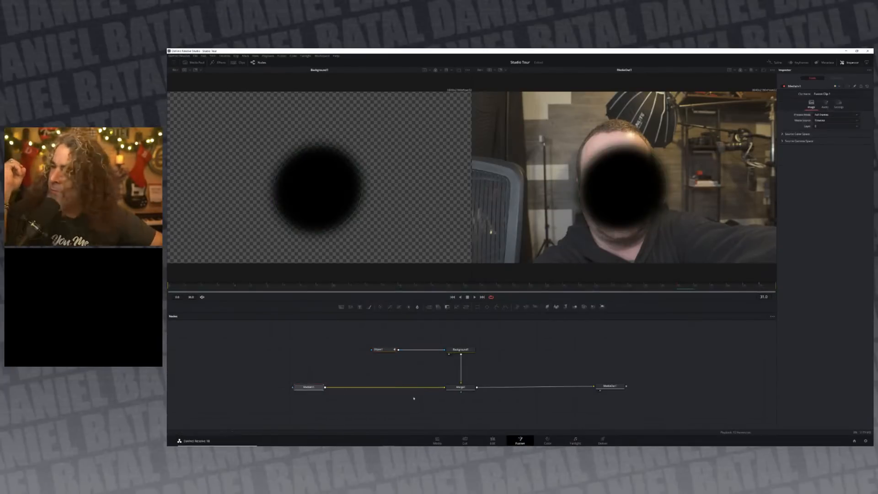
left_click_drag(374, 338, 471, 361)
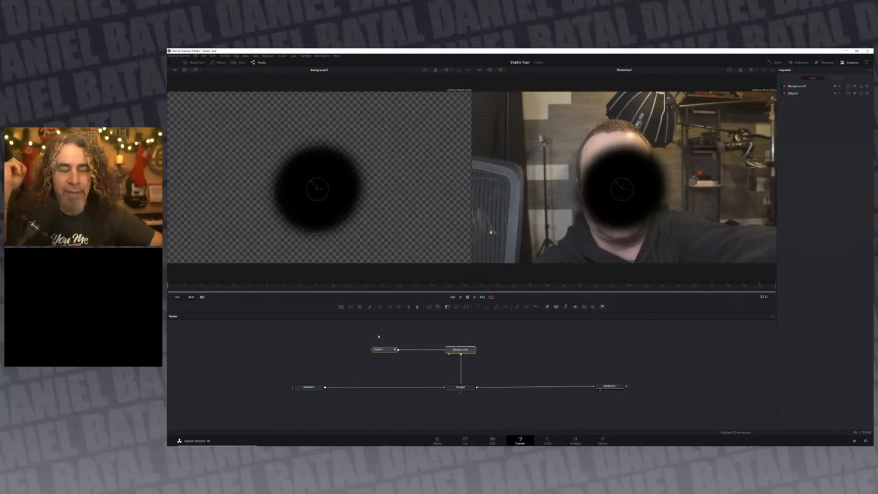
left_click_drag(378, 336, 464, 362)
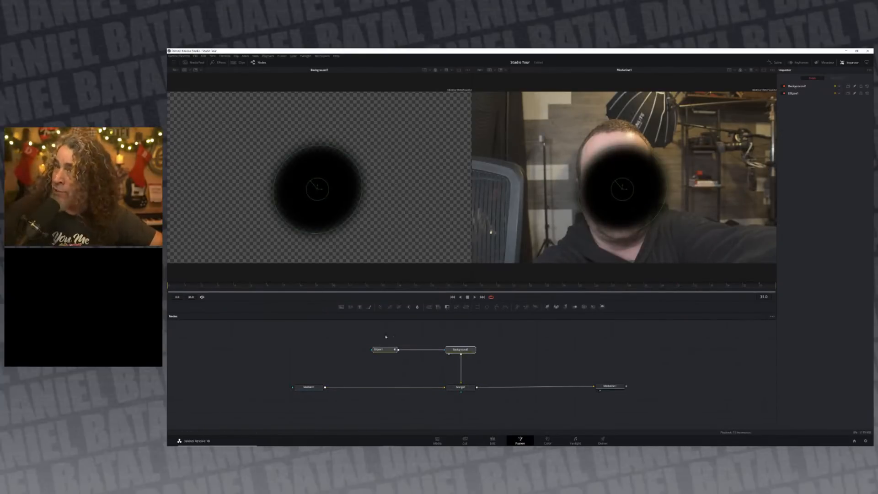
left_click_drag(373, 331, 468, 408)
left_click(554, 342)
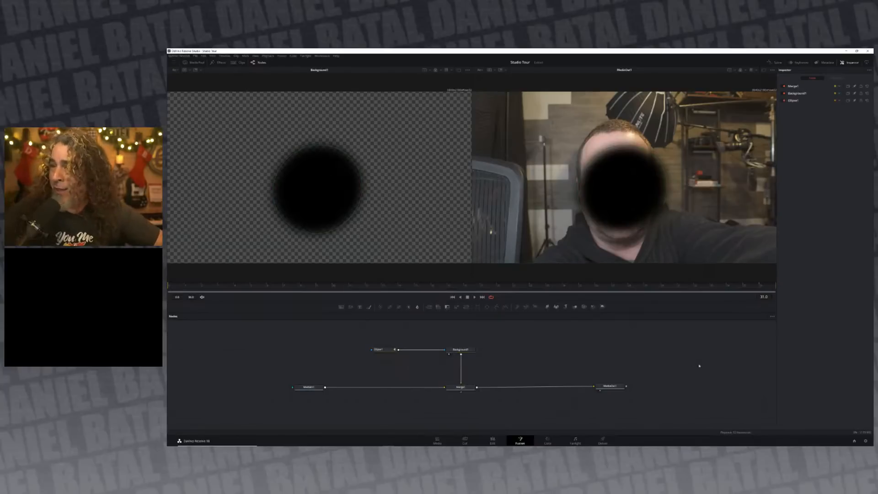
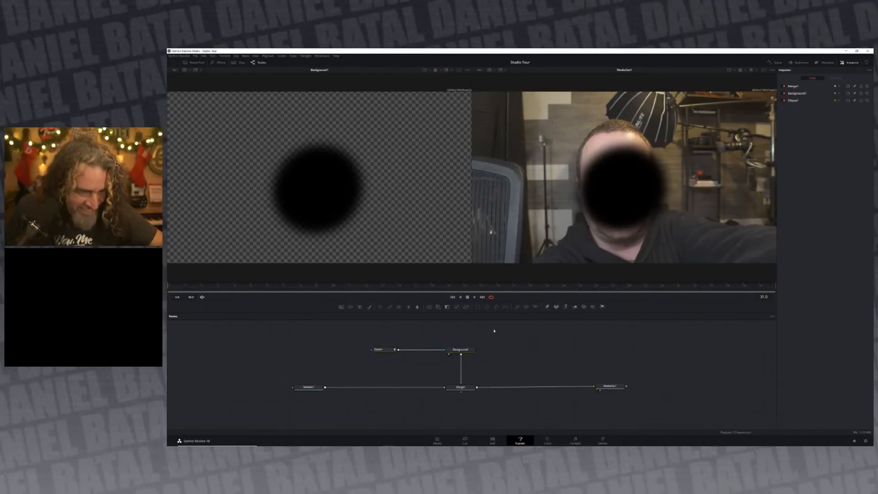
Show the effects library and list its Fusion templates.
scroll(573, 348, "right", 3)
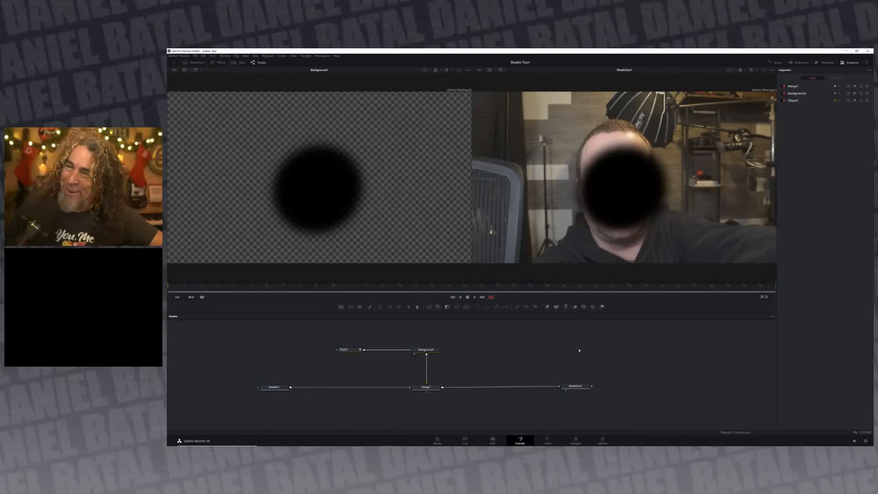
scroll(580, 351, "left", 5)
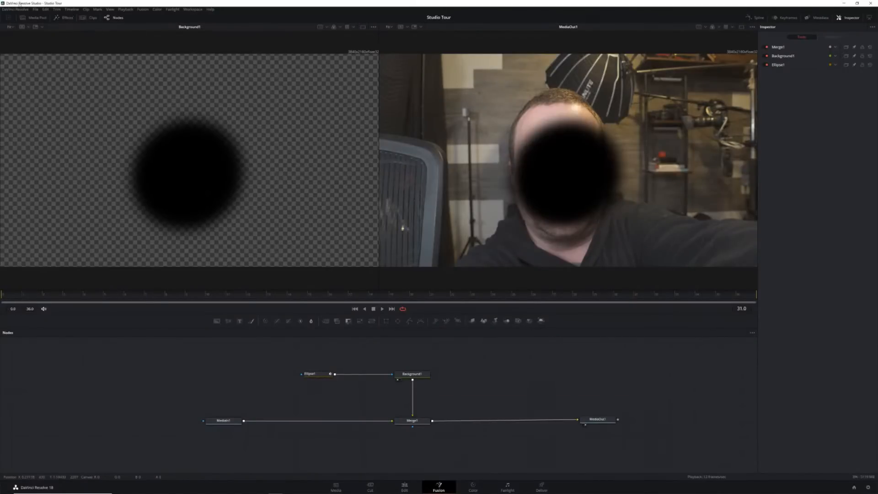
left_click(67, 18)
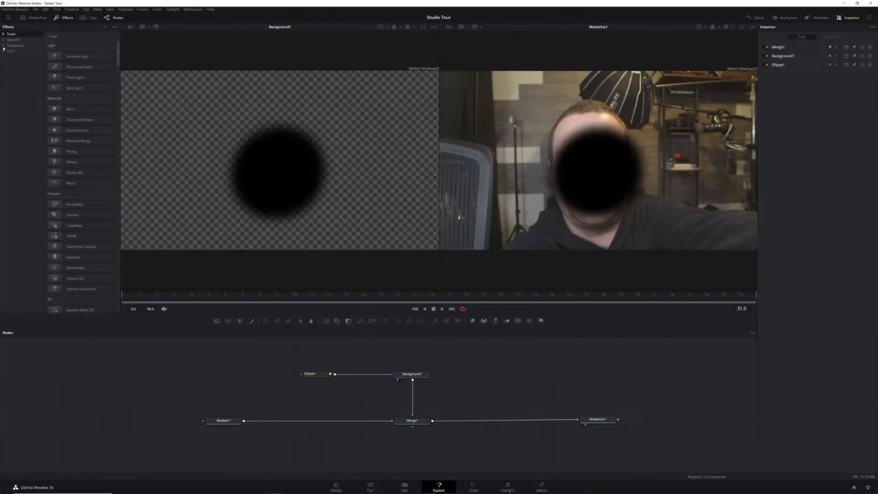
left_click(6, 45)
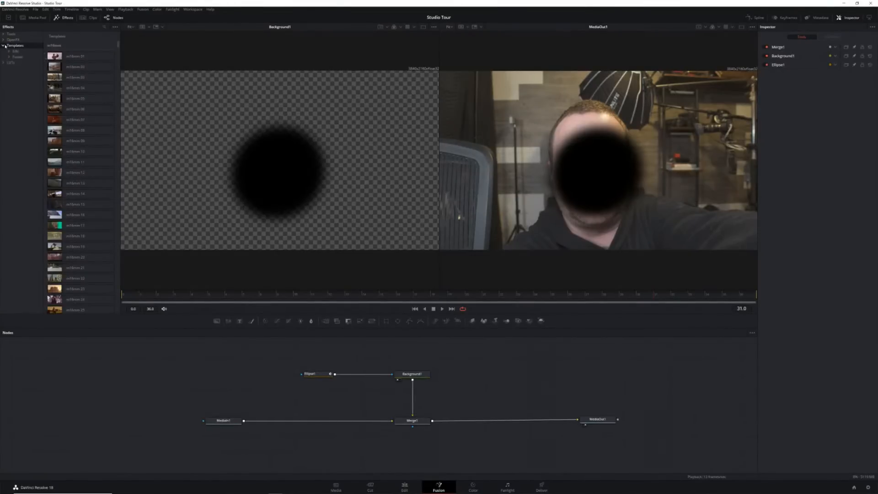
left_click(18, 57)
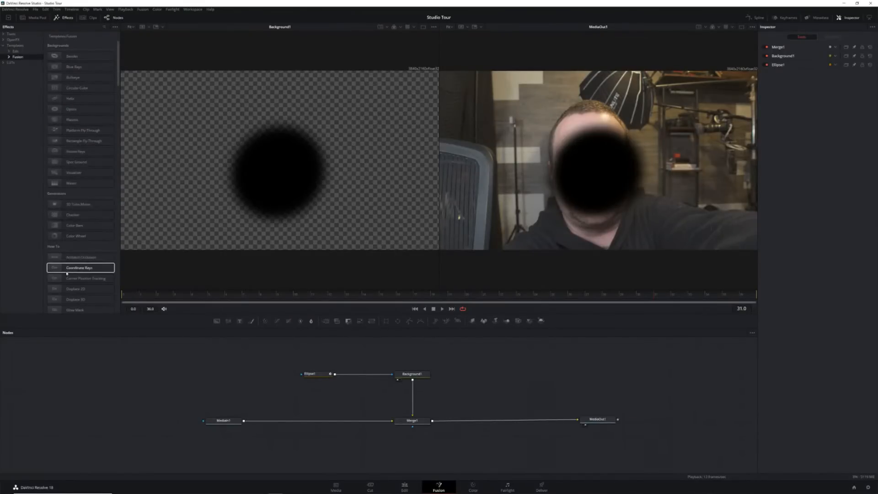
Try adding a Color Wheel generator to the node graph, browse the other Fusion templates, and delete the added node.
left_click(66, 236)
left_click_drag(67, 236, 144, 379)
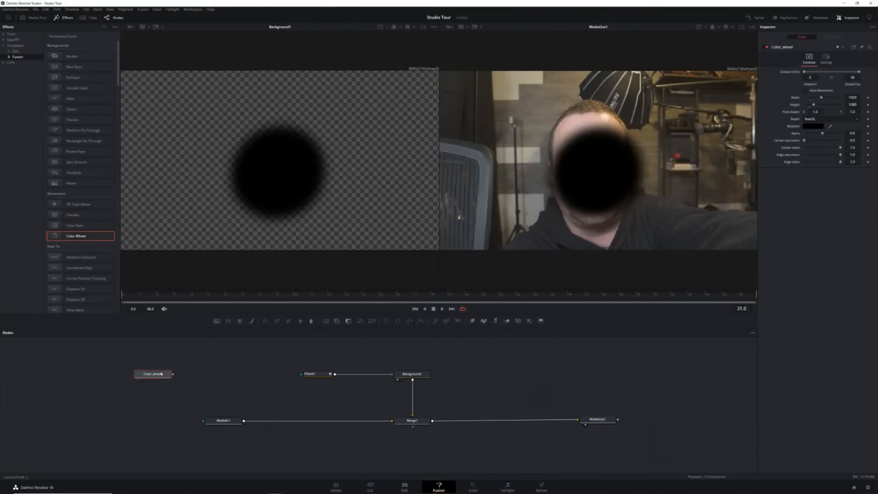
scroll(73, 256, "down", 5)
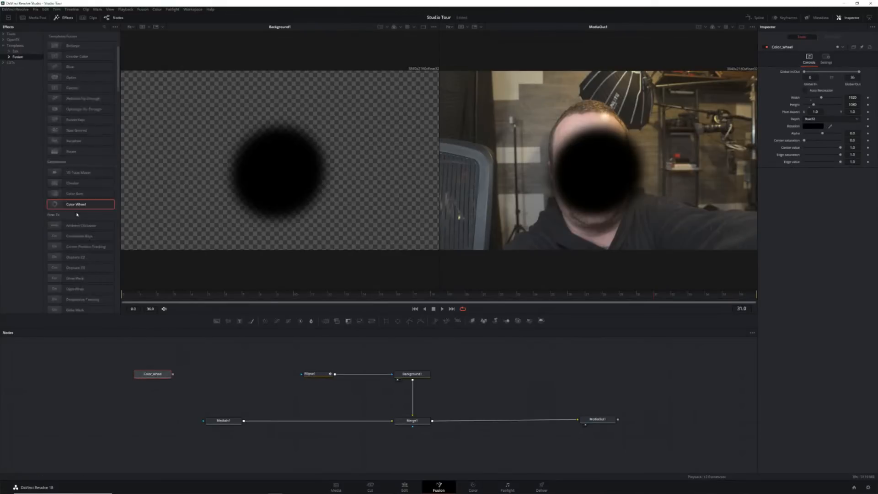
scroll(76, 215, "down", 12)
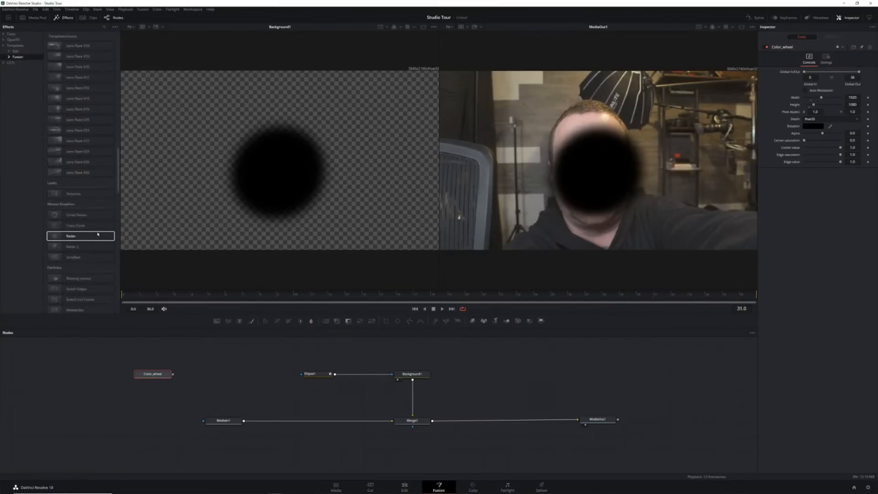
scroll(97, 233, "down", 10)
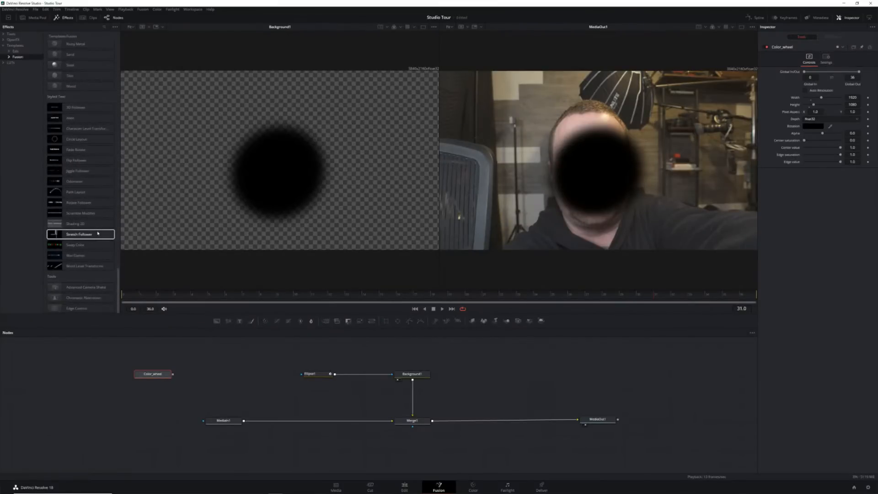
scroll(73, 192, "up", 6)
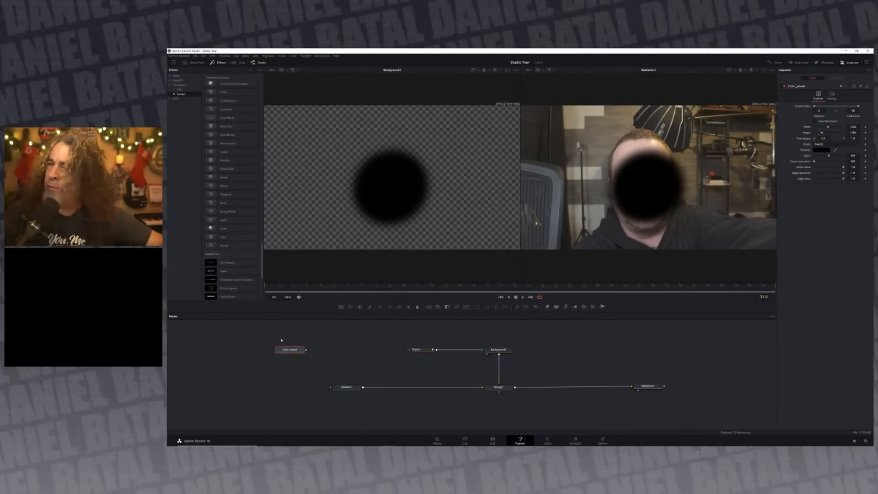
key("Delete")
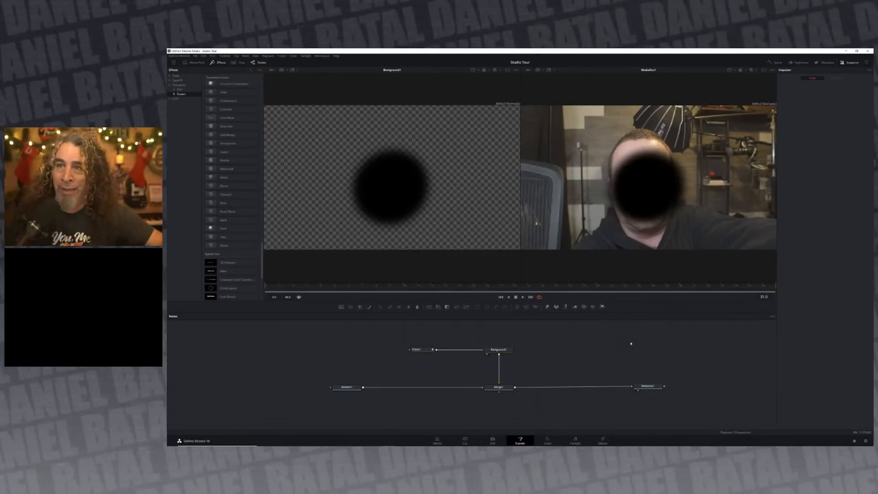
scroll(632, 342, "down", 1)
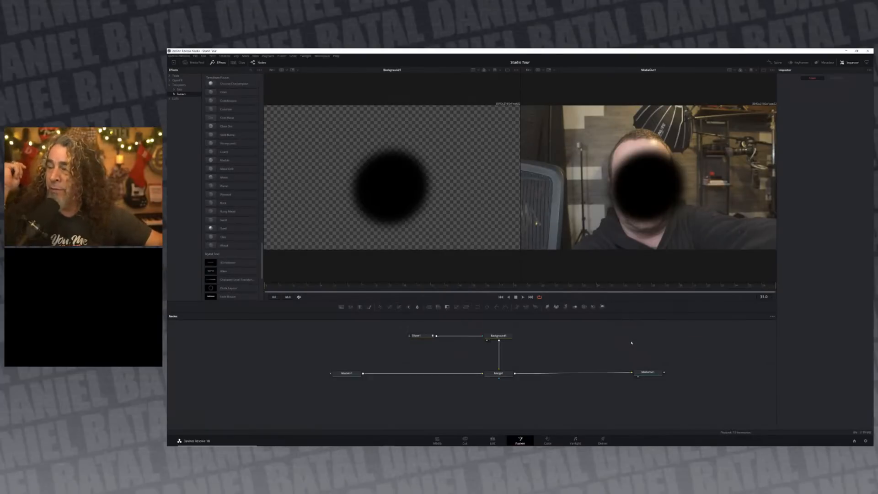
scroll(632, 343, "up", 2)
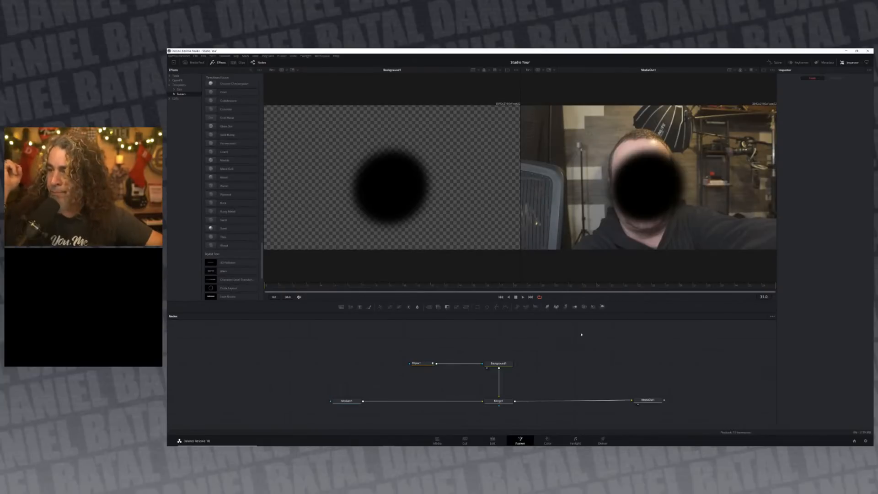
scroll(578, 336, "left", 2)
scroll(576, 338, "left", 2)
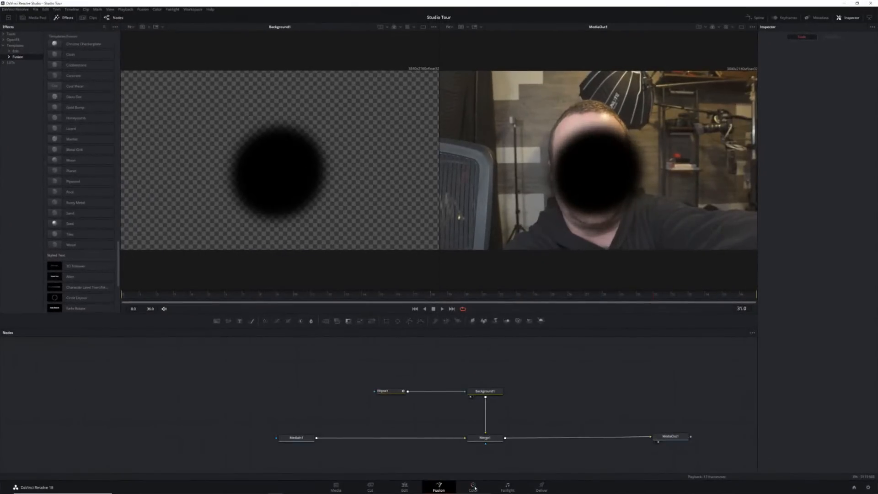
Switch to the Color page and select clip 05.
left_click(473, 488)
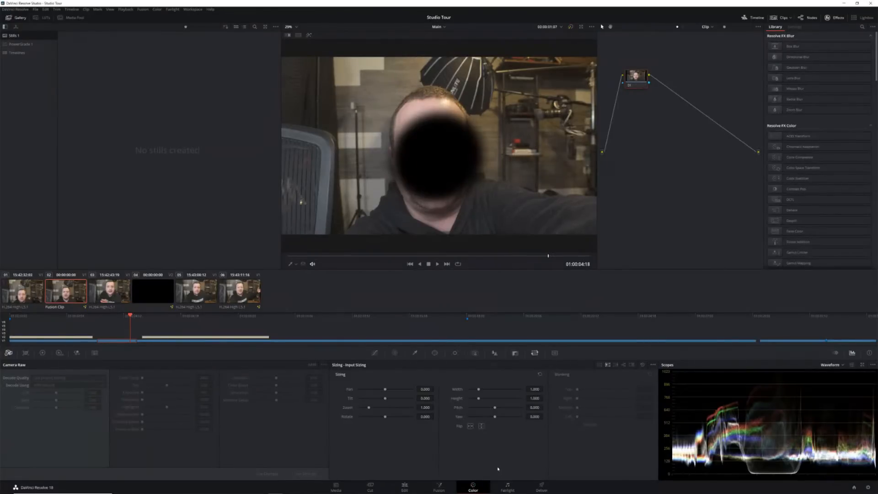
mouse_move(372, 486)
left_click(188, 288)
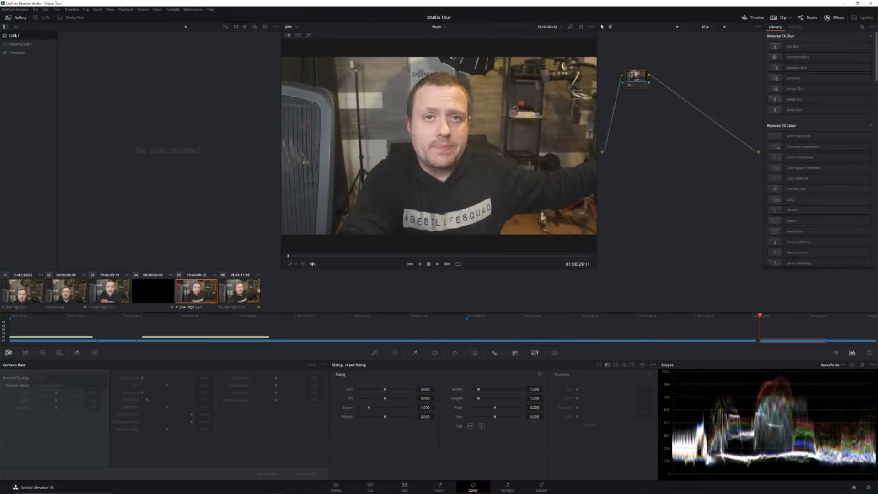
Hide the stills gallery, widen the node graph area, and reposition node 01 in it.
left_click(18, 17)
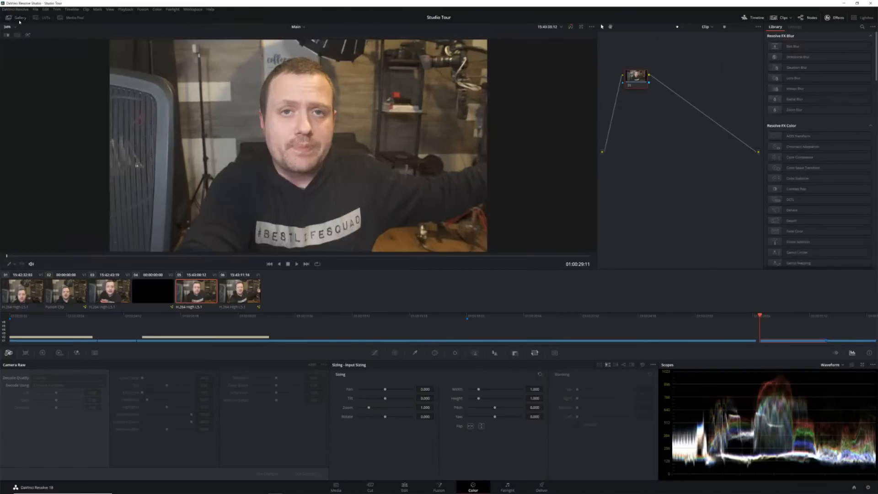
left_click_drag(599, 193, 452, 177)
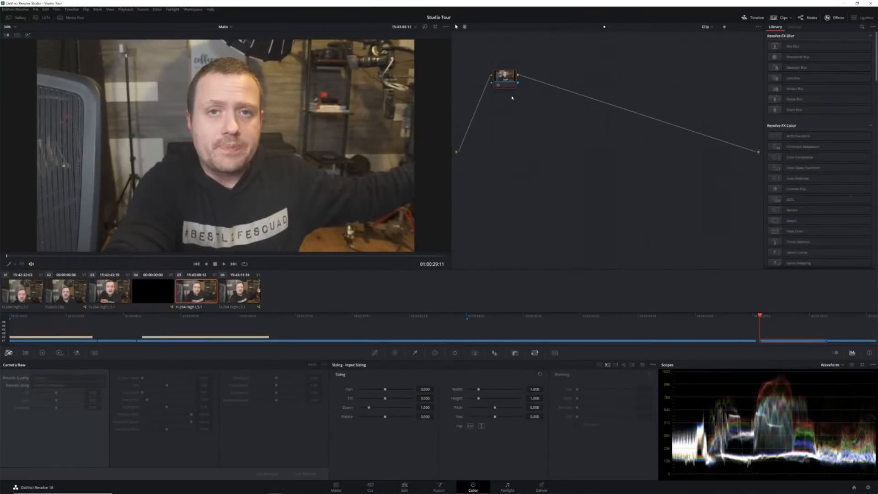
mouse_move(509, 84)
left_mouse_down()
mouse_move(529, 160)
mouse_move(510, 68)
mouse_move(521, 81)
left_mouse_up()
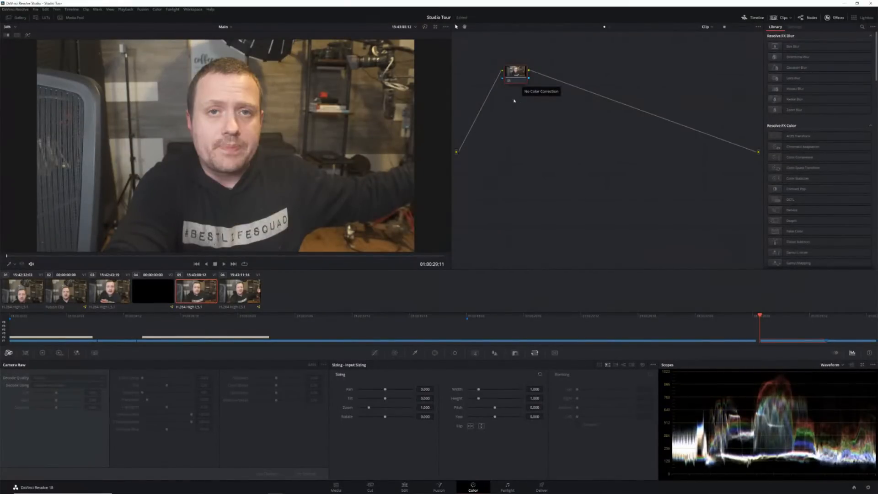
left_click_drag(513, 82, 514, 94)
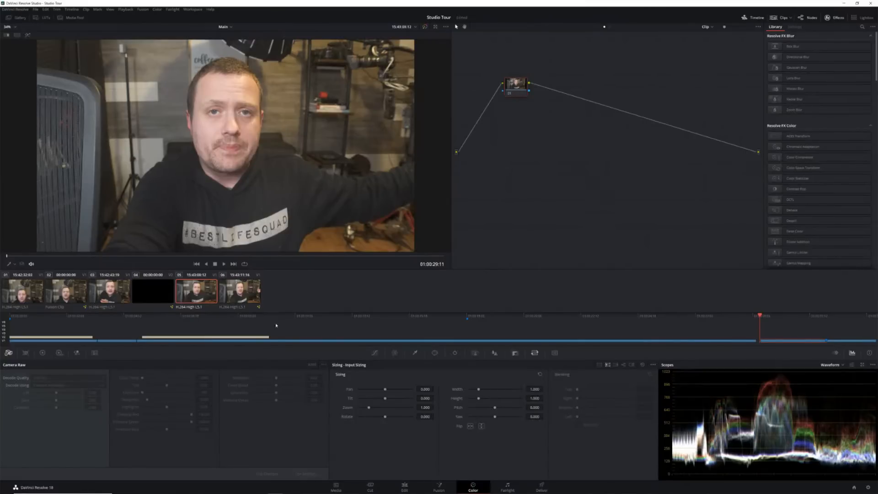
Show the primary color wheels for node 01, and try a lower contrast before resetting it to 1.000.
left_click(42, 352)
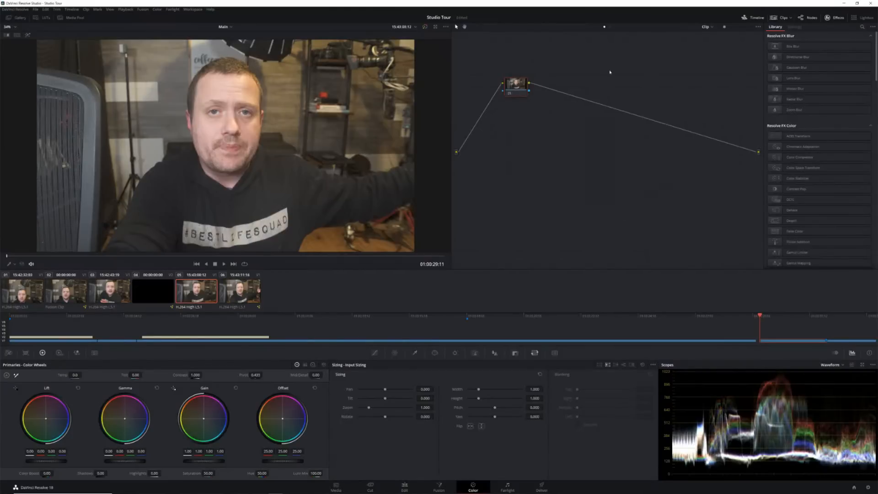
left_click_drag(517, 88, 511, 90)
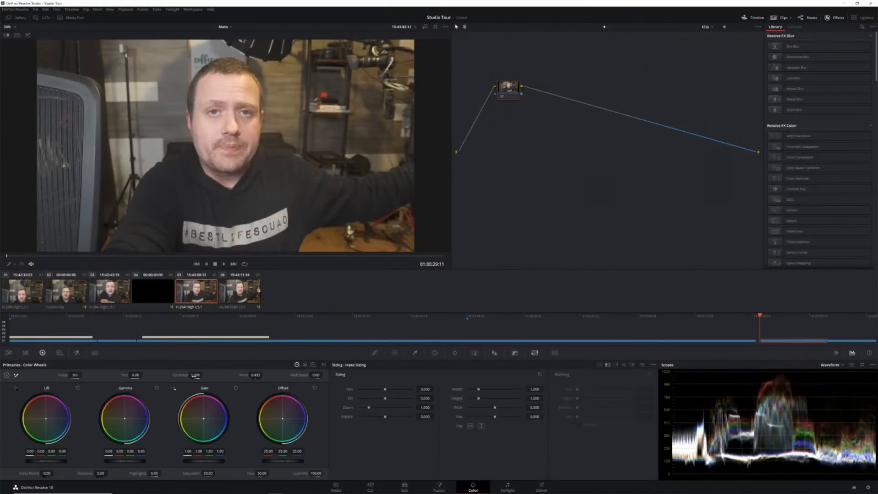
left_click_drag(197, 375, 204, 375)
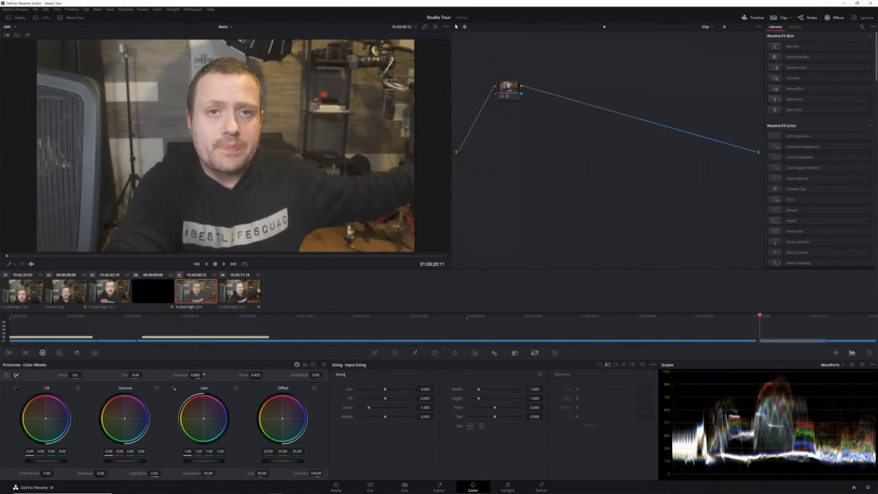
double_click(179, 375)
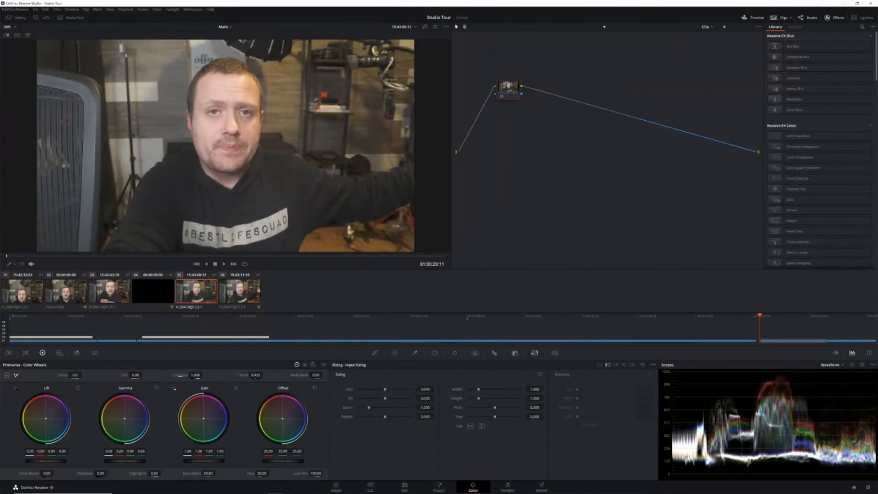
Shape the custom curve into a gentle S with a lowered shadow point and a raised highlight point.
left_click(374, 353)
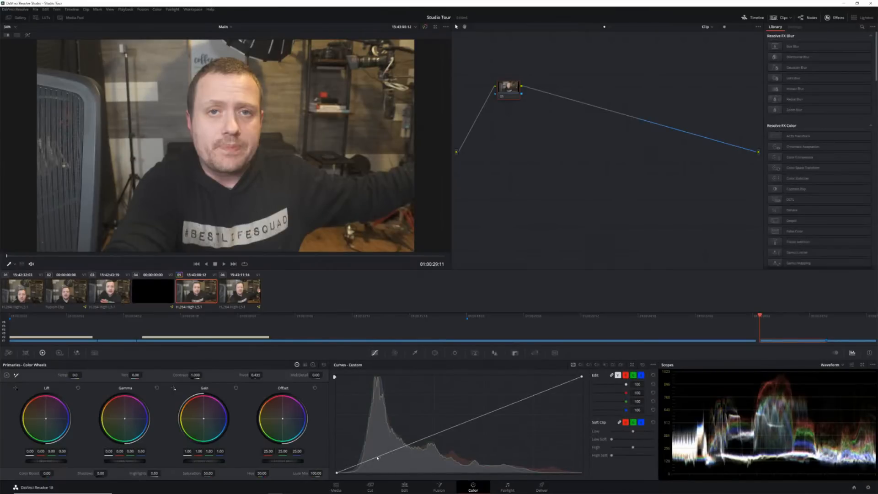
left_click_drag(380, 457, 386, 461)
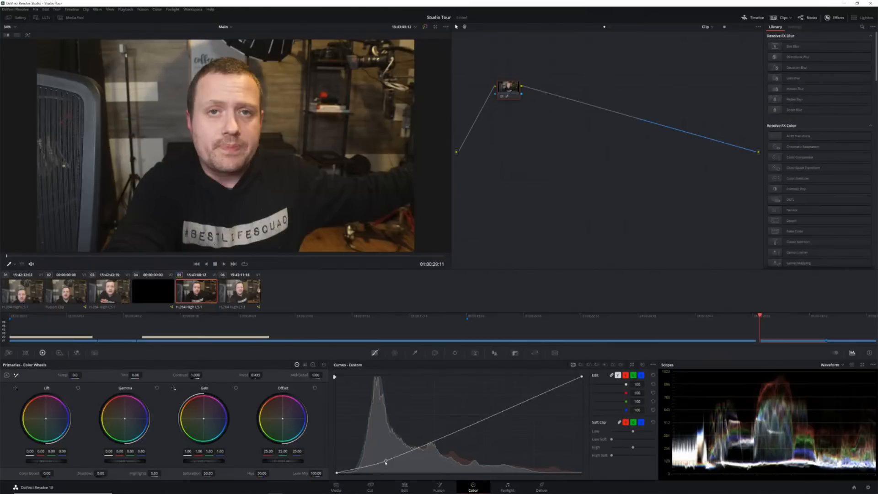
left_click(422, 446)
left_click_drag(525, 402, 519, 398)
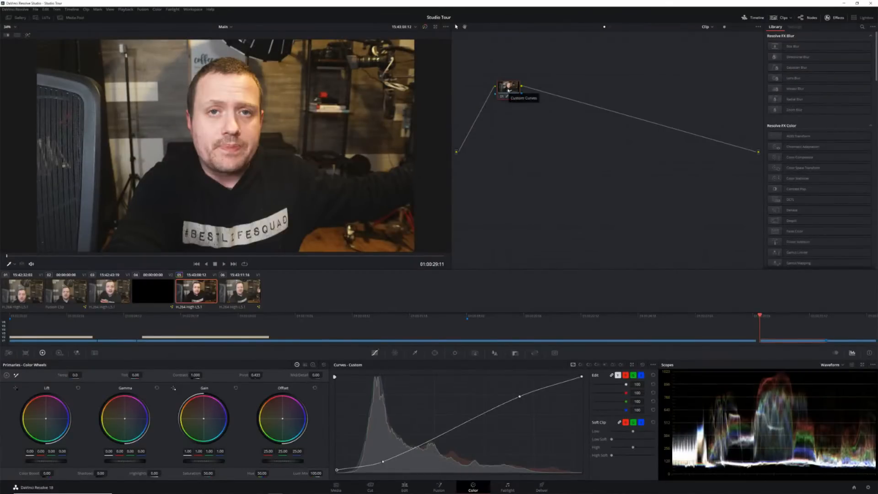
Try lowering the Offset to about 21 and pushing its colour balance towards magenta, and undo both adjustments.
right_click(512, 88)
left_click(568, 63)
left_click_drag(283, 461, 266, 461)
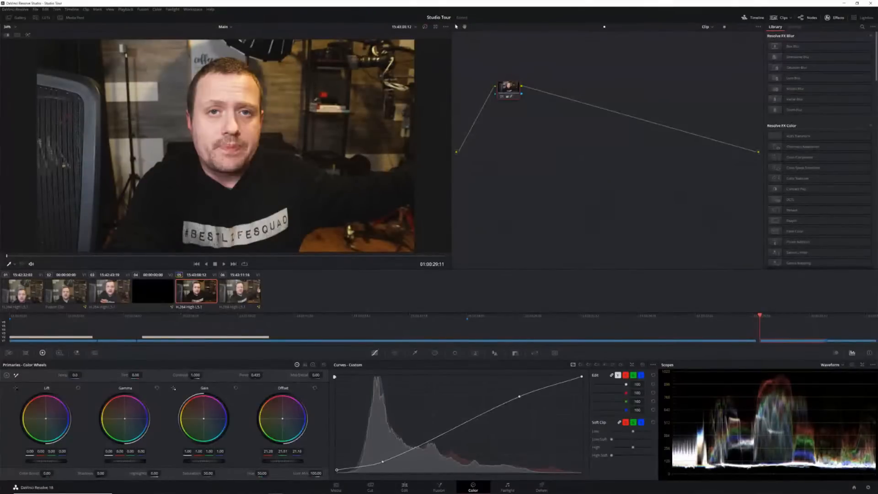
left_click_drag(282, 418, 297, 400)
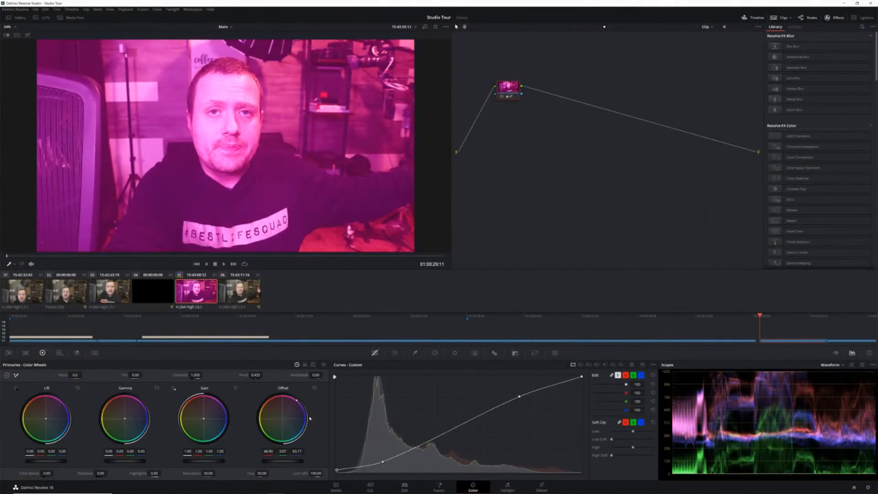
key("ctrl+z")
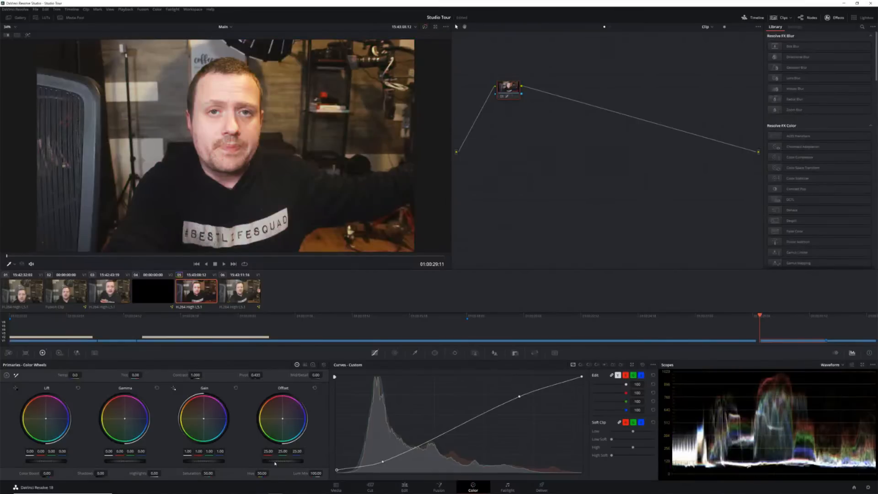
Try raising the Offset to about 28.65 and pushing its colour balance towards blue-magenta, and reset the Offset wheel.
mouse_move(282, 461)
left_mouse_down()
mouse_move(300, 461)
mouse_move(276, 461)
mouse_move(286, 460)
left_mouse_up()
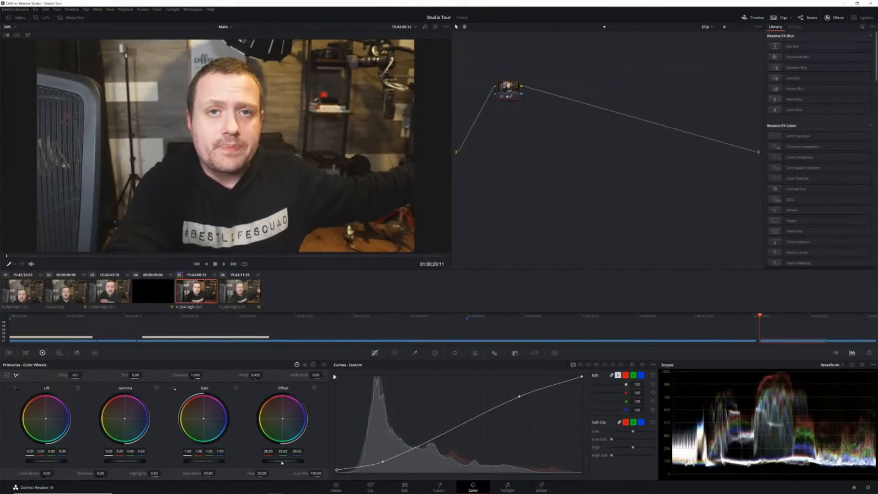
left_click_drag(287, 461, 284, 462)
left_click_drag(283, 421, 285, 418)
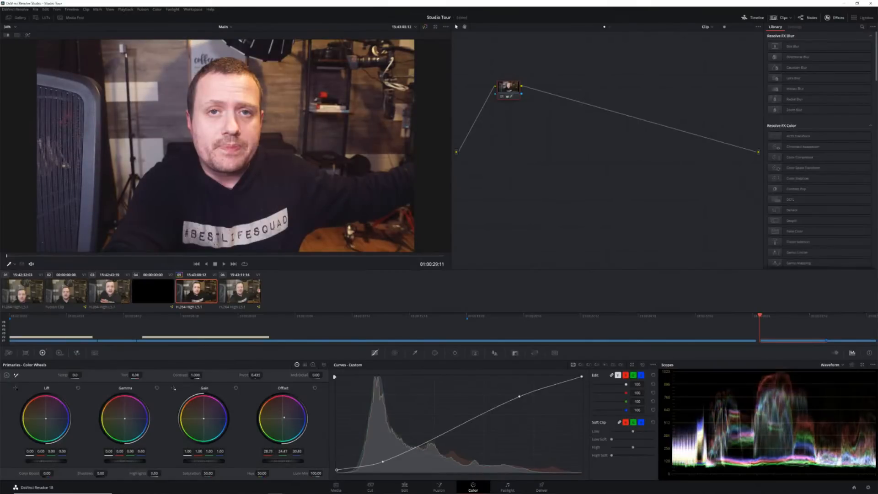
left_click(314, 388)
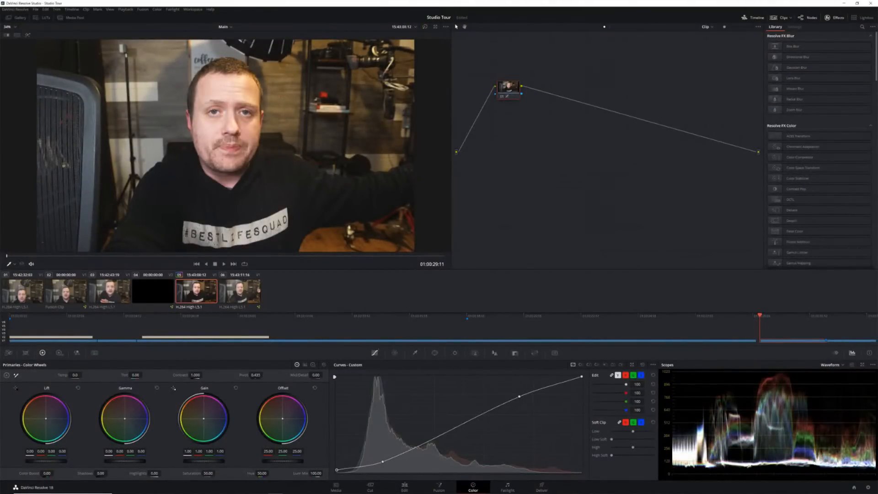
Tint the Lift of node 01 towards blue and its Gain slightly towards orange.
left_click_drag(45, 418, 47, 420)
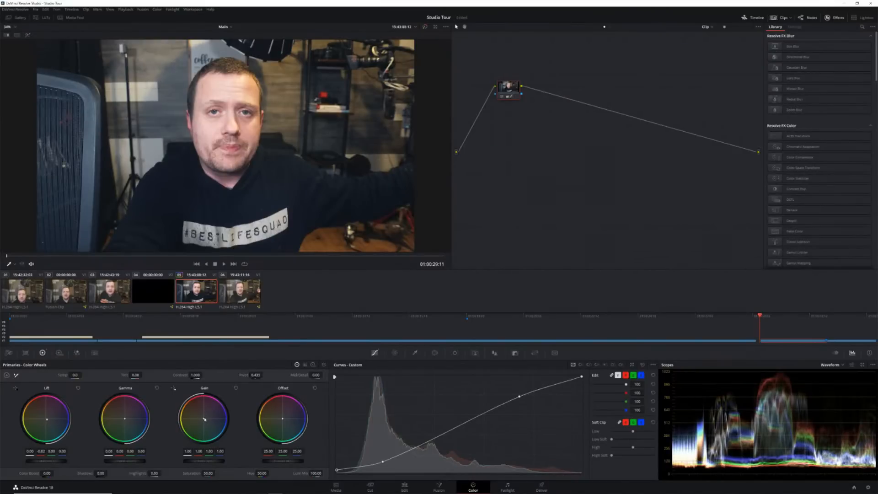
left_click_drag(203, 419, 203, 418)
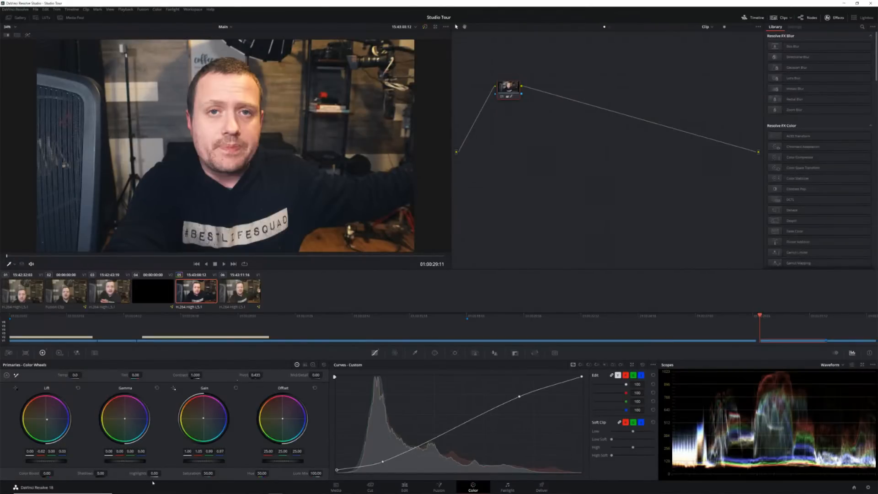
Try different Highlights, Color Boost and Hue values on node 01, and reset each to its default.
left_click_drag(155, 474, 103, 474)
double_click(139, 473)
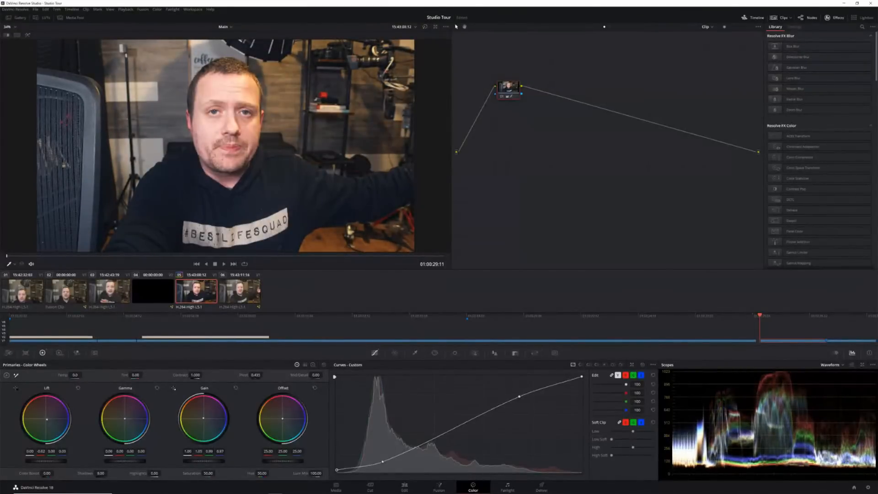
left_click_drag(38, 474, 55, 473)
double_click(37, 473)
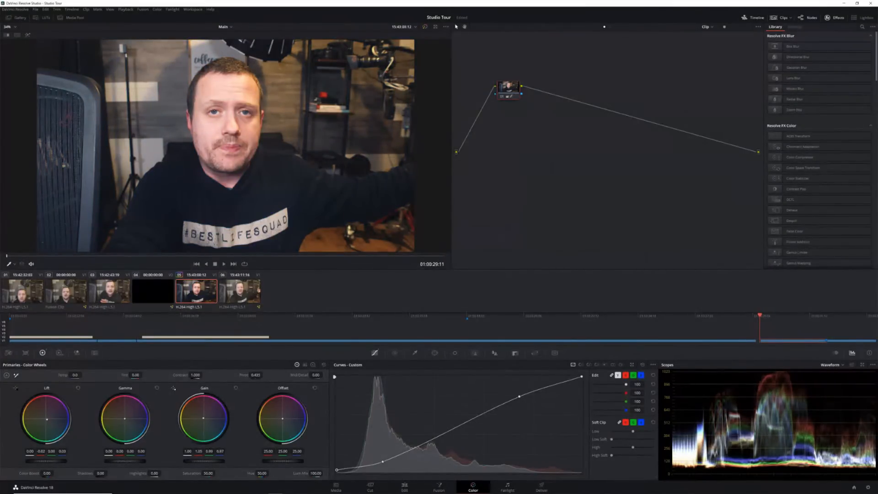
left_click_drag(261, 473, 261, 474)
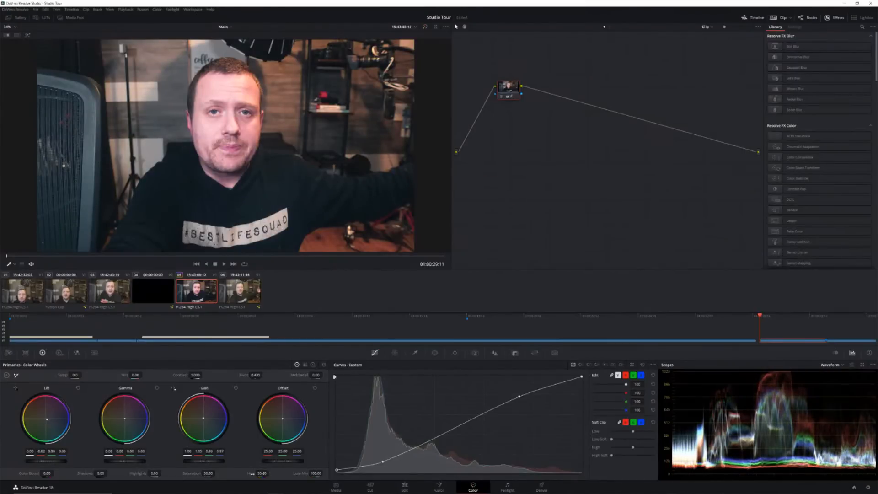
double_click(251, 473)
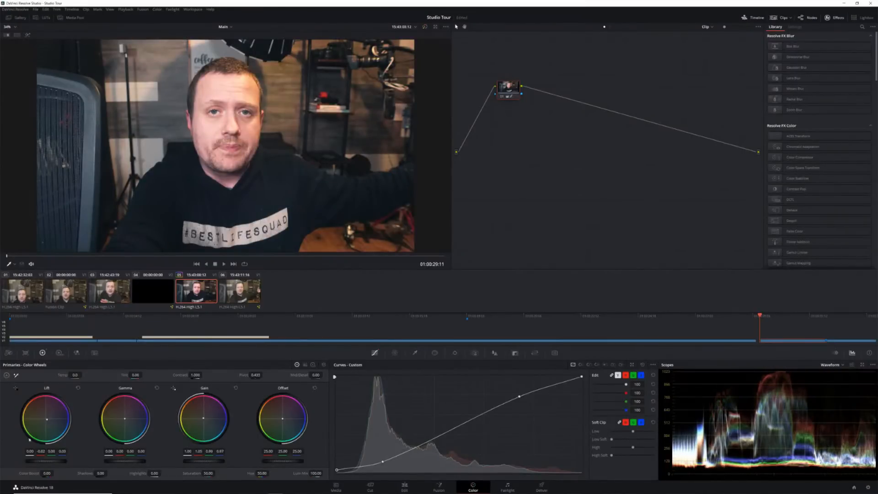
Reset the entire grade of node 01 and move the node slightly lower in the graph.
right_click(509, 87)
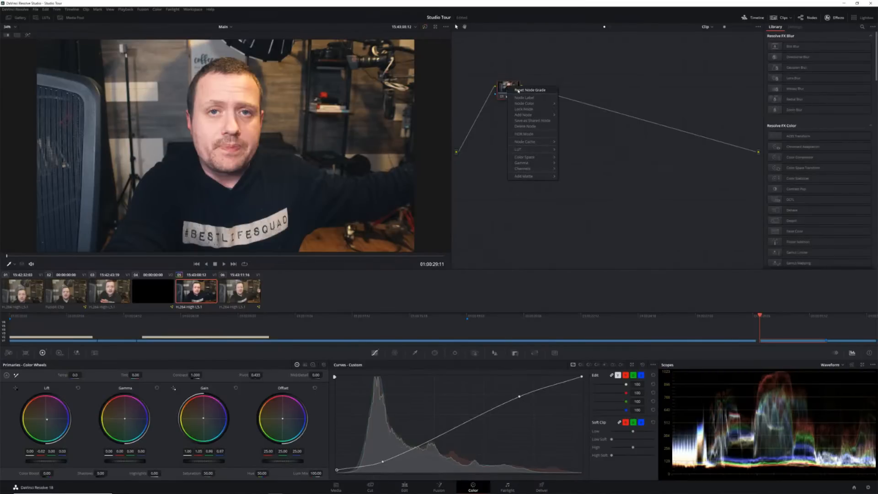
left_click(528, 90)
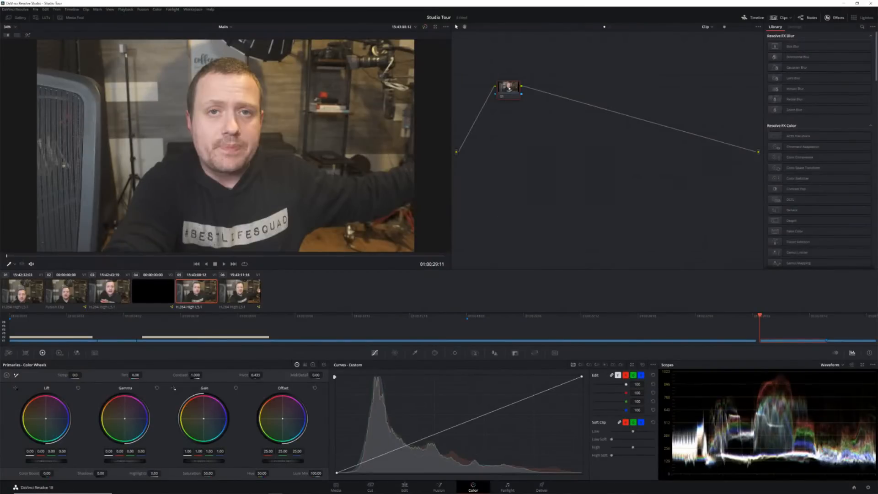
left_click_drag(509, 87, 508, 96)
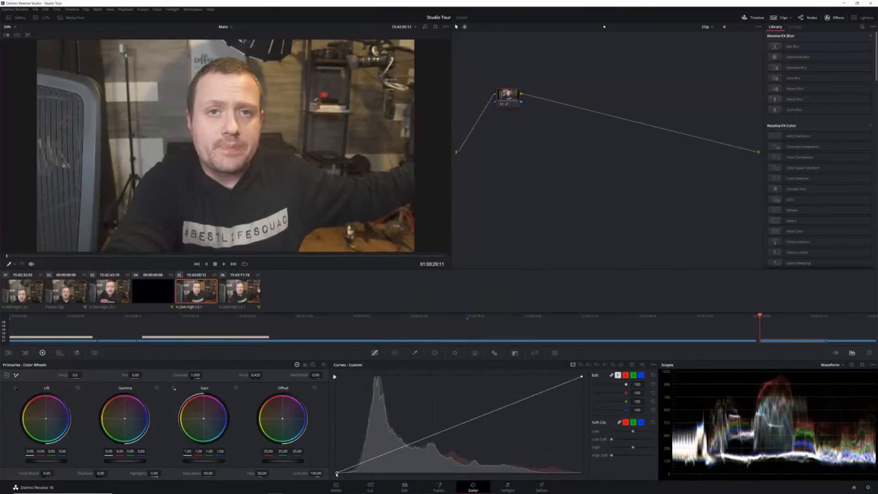
Shape node 01's custom curve by shifting the black point inwards, lowering a shadow point slightly and raising a highlight point.
left_click_drag(337, 472, 356, 490)
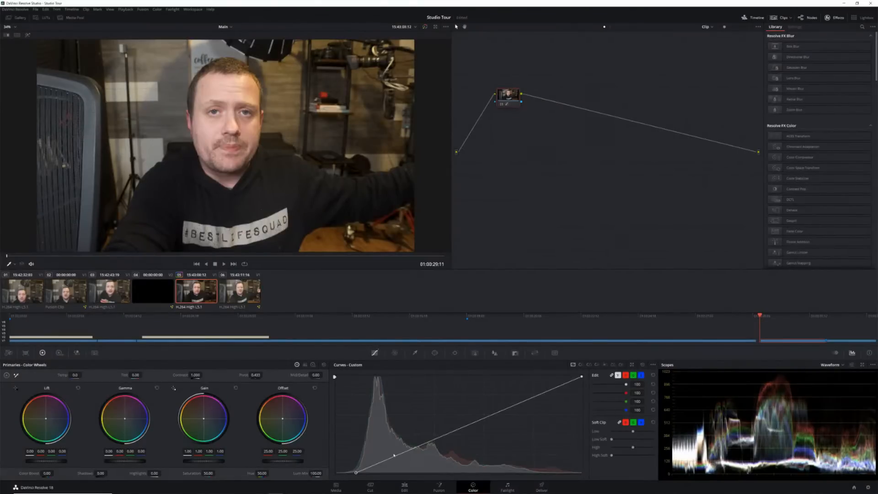
left_click_drag(399, 455, 400, 457)
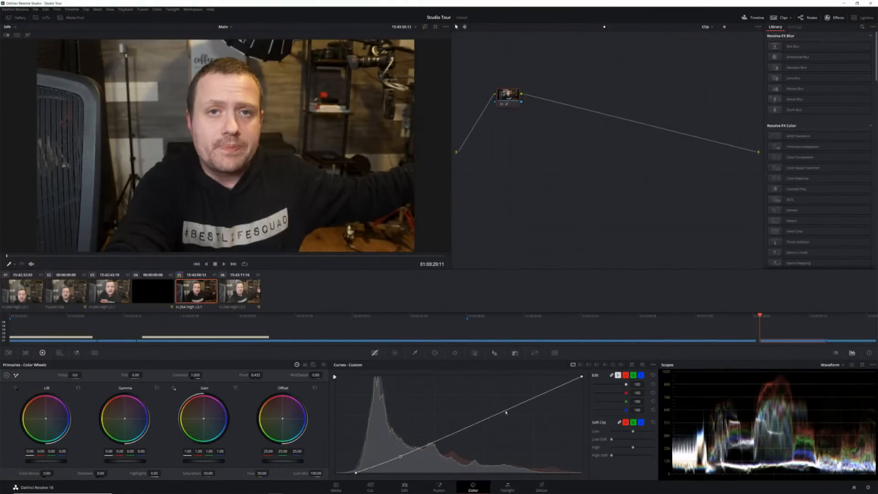
left_click(529, 398)
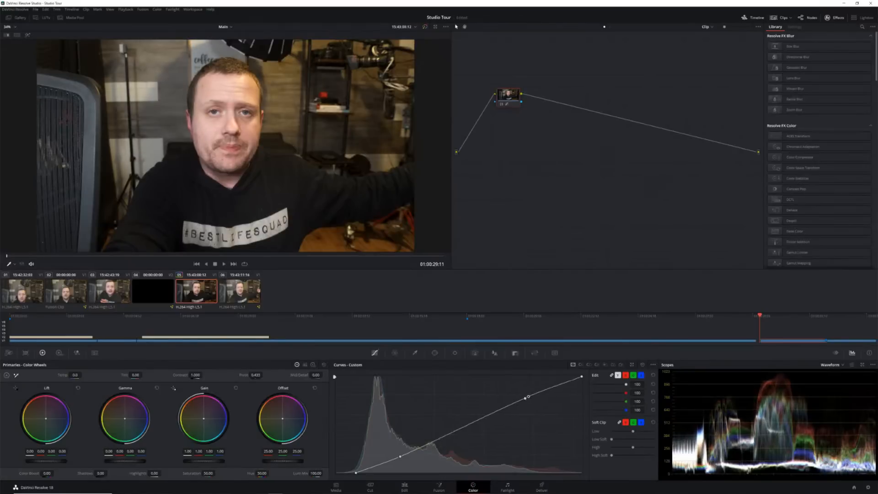
Reposition node 01, add a serial node after it with a little spacing, and select the new node 02.
left_click_drag(504, 98, 515, 104)
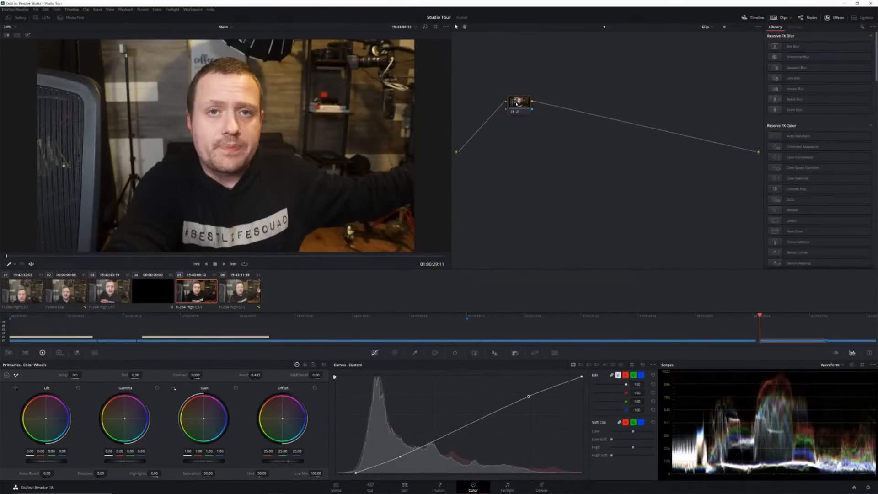
right_click(516, 104)
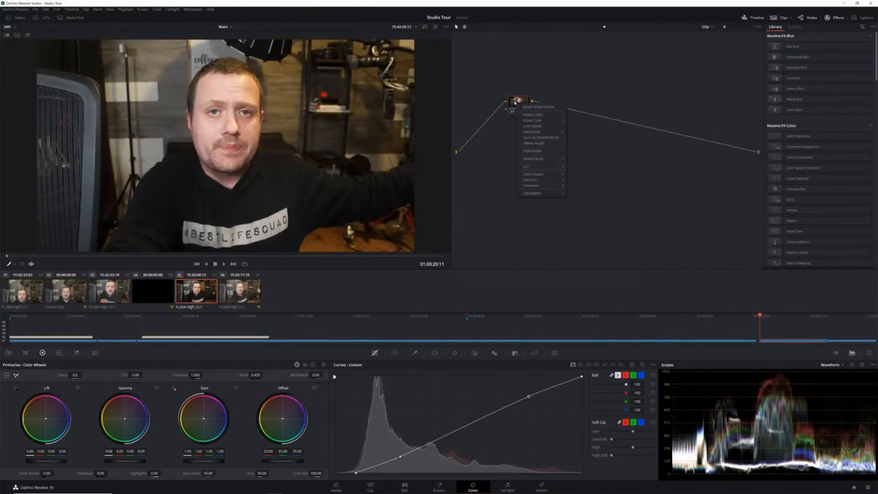
mouse_move(537, 131)
left_click(582, 132)
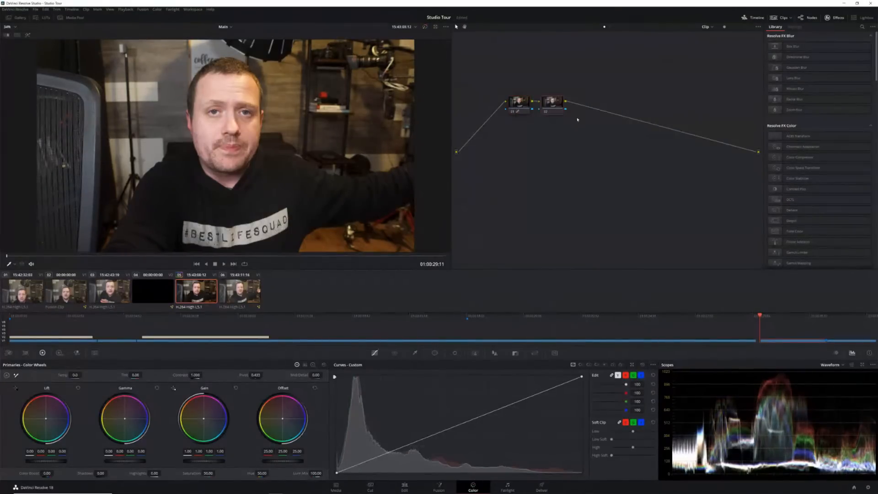
left_click_drag(553, 105, 556, 104)
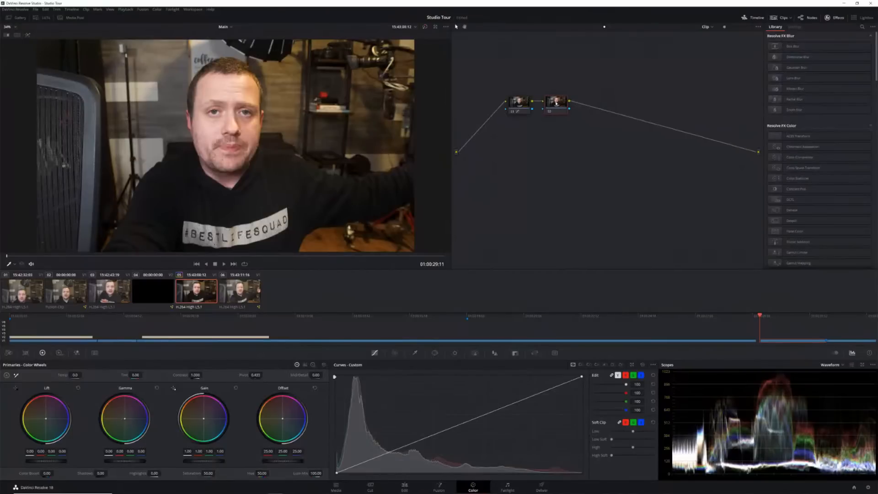
left_click(511, 103)
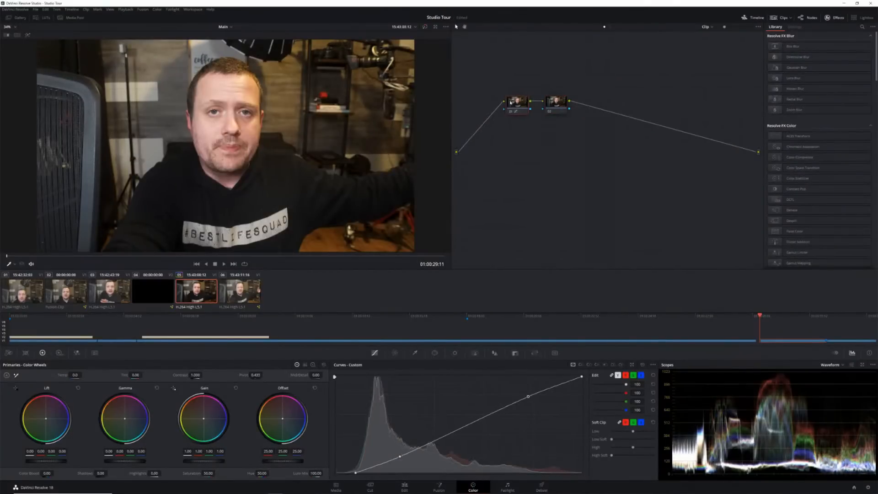
left_click(553, 106)
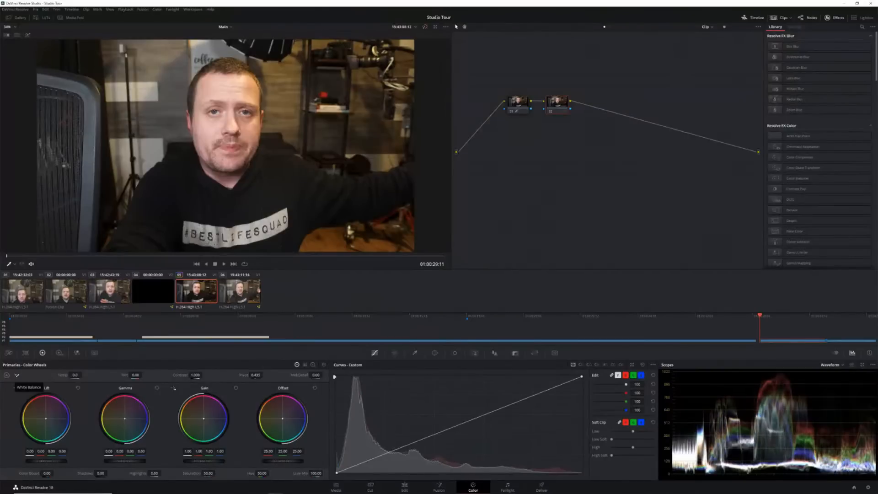
White-balance node 02 with the White Balance picker by sampling the white of the man's eye in the viewer.
left_click(14, 387)
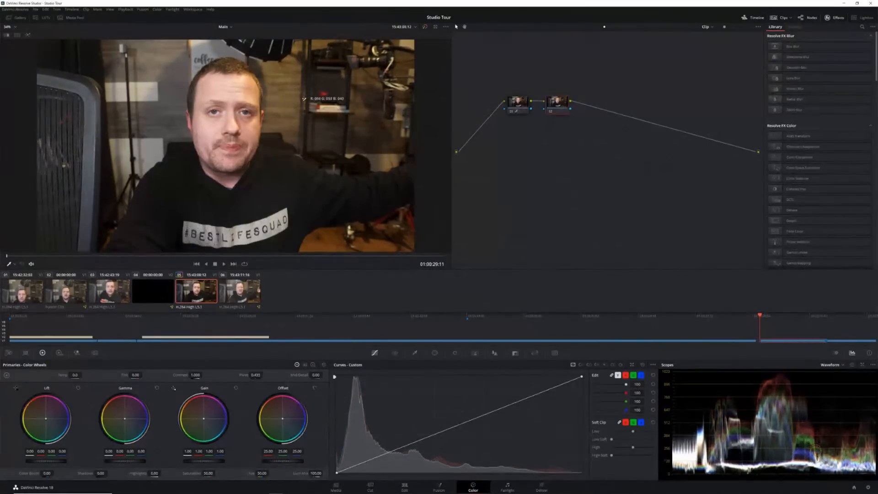
scroll(219, 106, "up", 2)
scroll(219, 106, "up", 4)
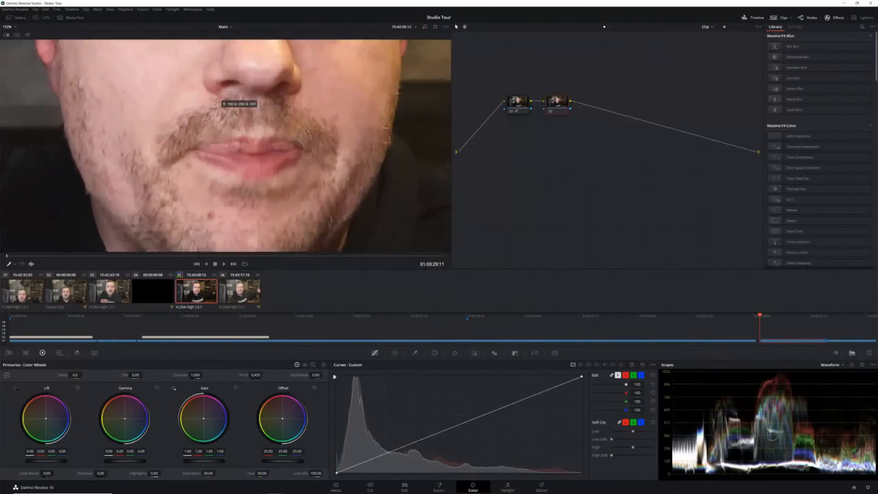
scroll(246, 142, "down", 4)
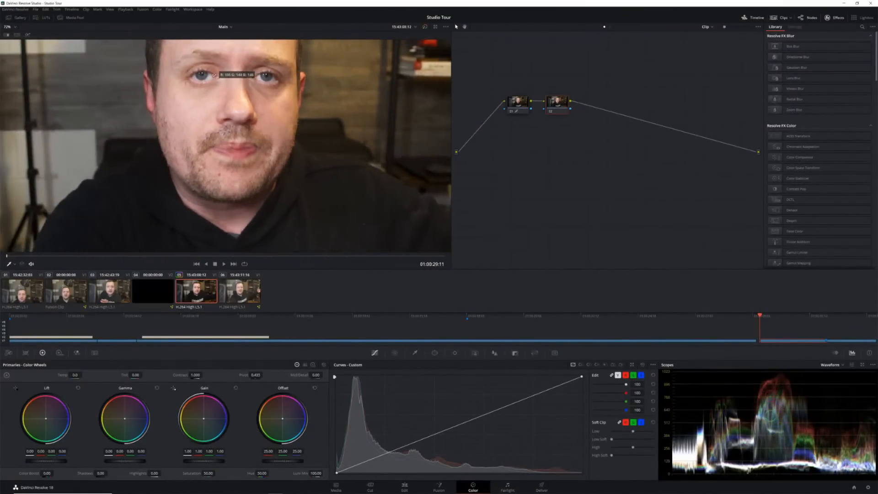
scroll(211, 73, "up", 1)
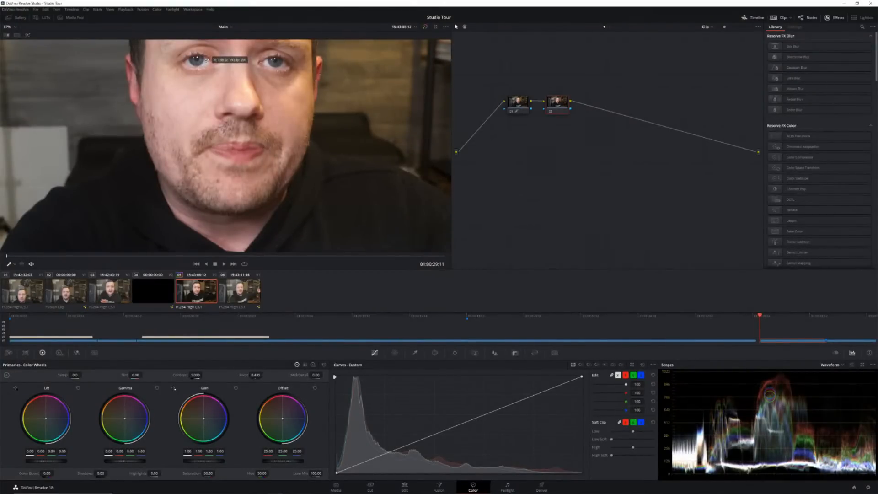
left_click(207, 60)
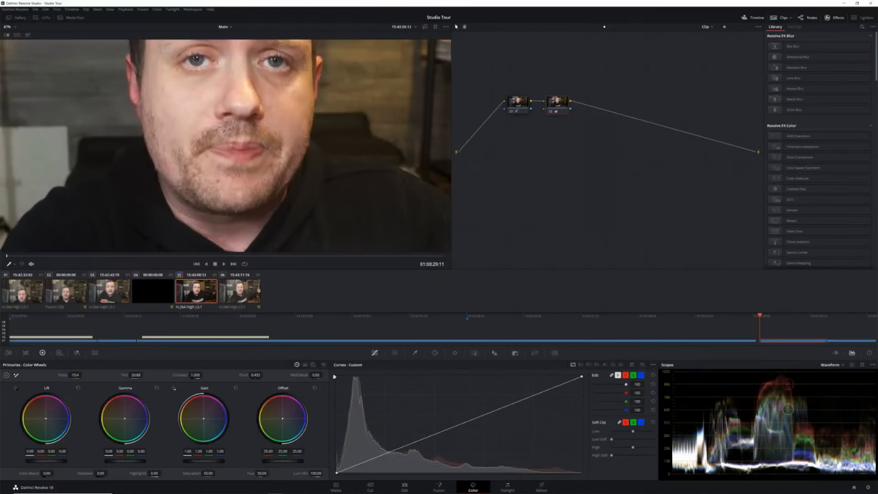
scroll(266, 121, "down", 1)
scroll(266, 121, "down", 4)
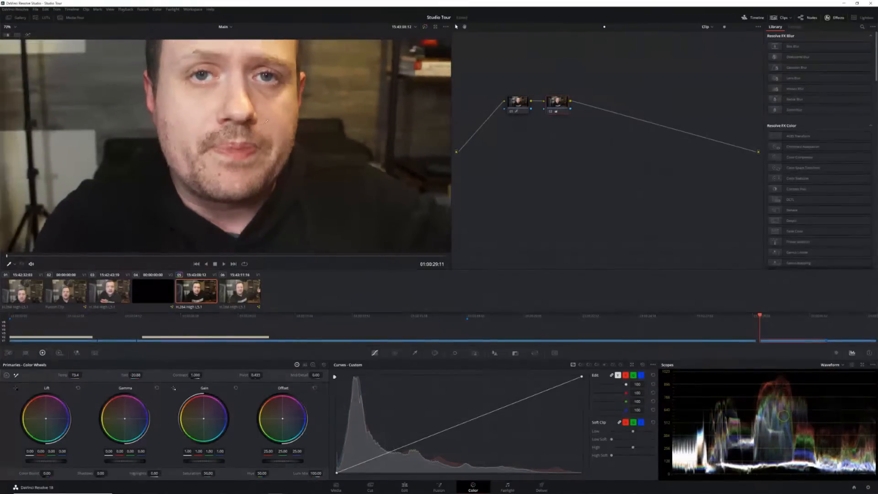
scroll(265, 120, "down", 3)
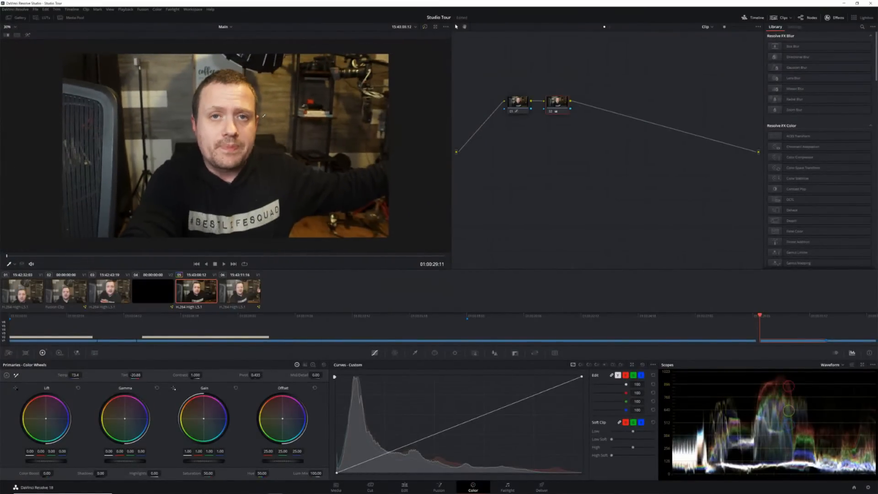
scroll(264, 115, "down", 1)
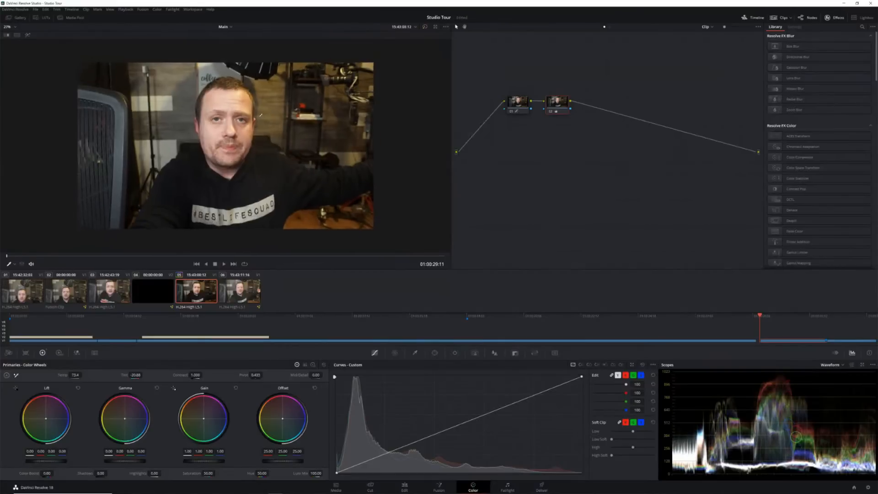
Label node 01 as "Exp" and node 02 as "WB".
left_click(516, 102)
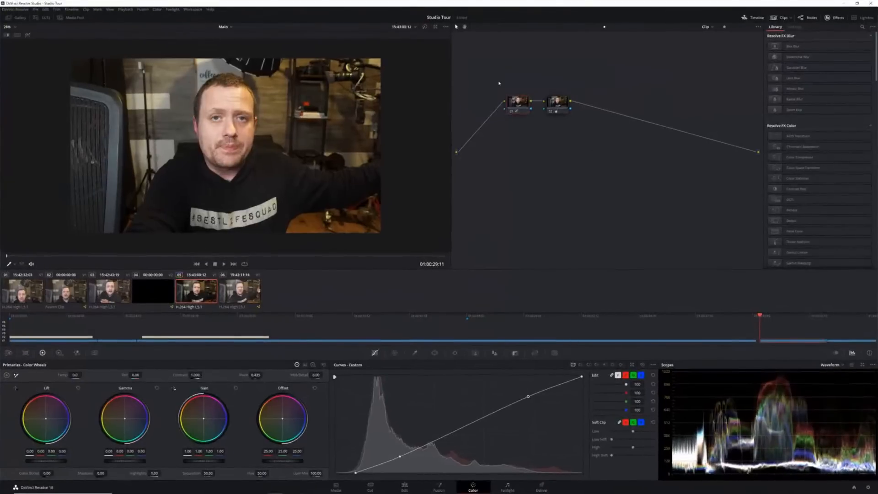
mouse_move(522, 106)
left_mouse_down()
mouse_move(508, 102)
mouse_move(508, 89)
mouse_move(516, 105)
left_mouse_up()
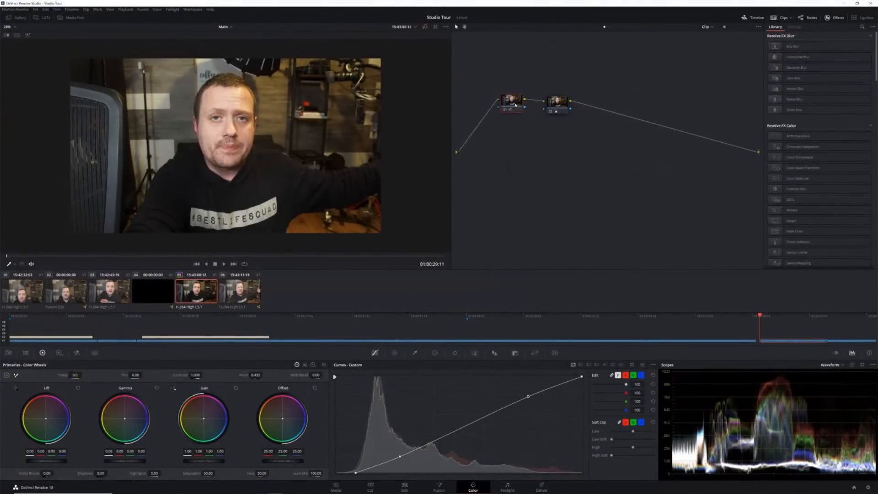
right_click(516, 105)
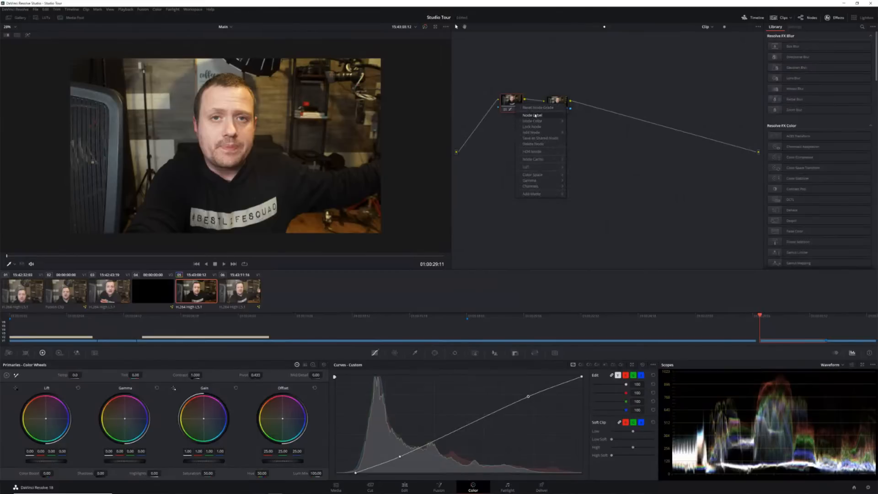
left_click(535, 115)
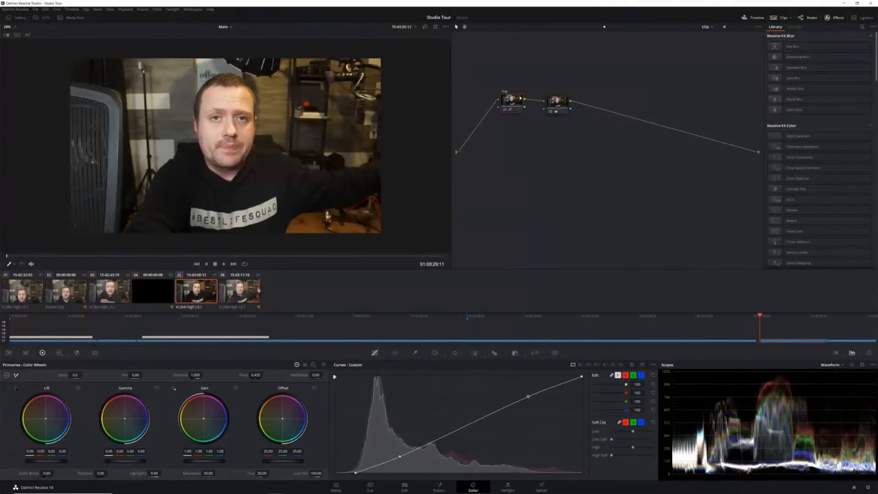
left_click(557, 100)
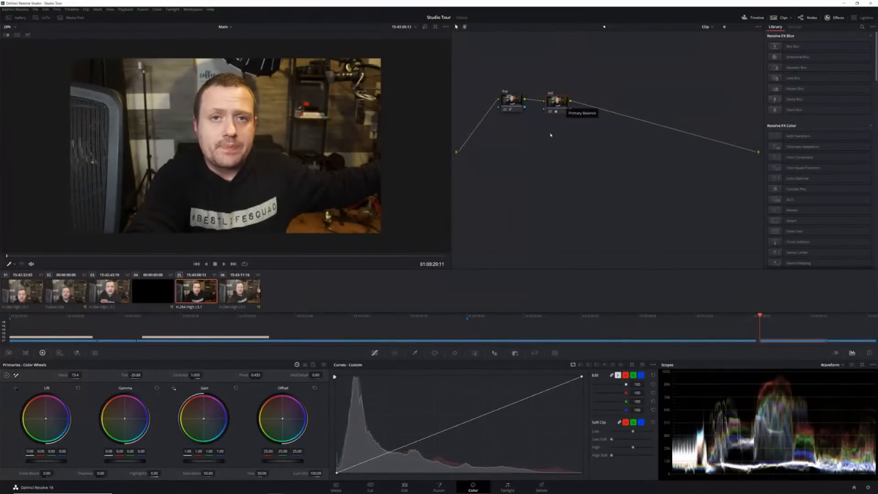
Line up the Exp and WB nodes higher in the graph, and add a third serial node spaced after WB.
left_click_drag(517, 98, 516, 57)
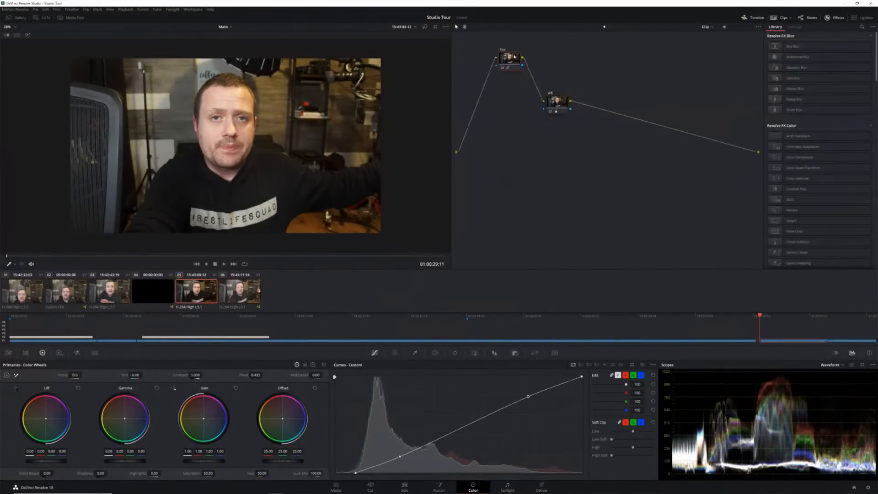
left_click_drag(562, 103, 554, 61)
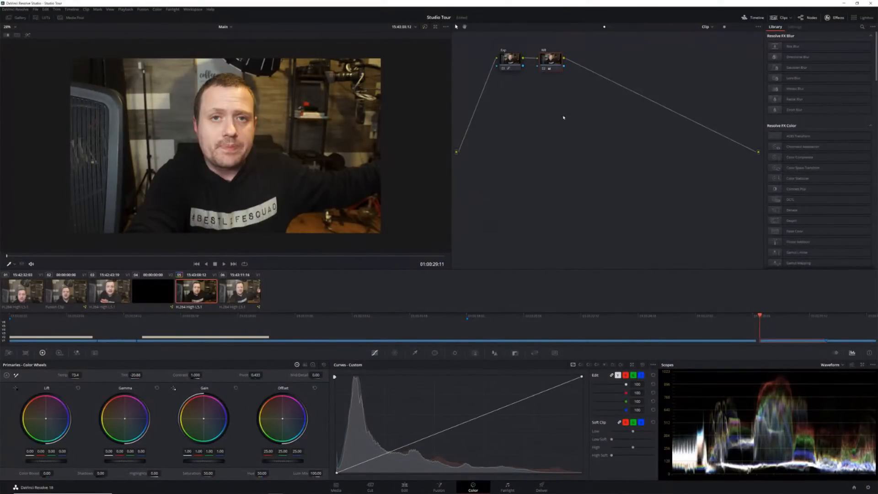
key("alt+s")
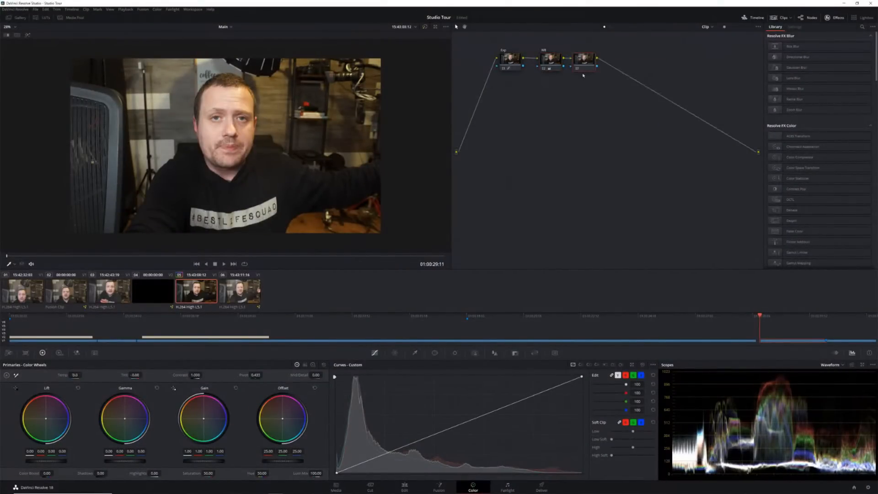
left_click_drag(583, 62, 592, 62)
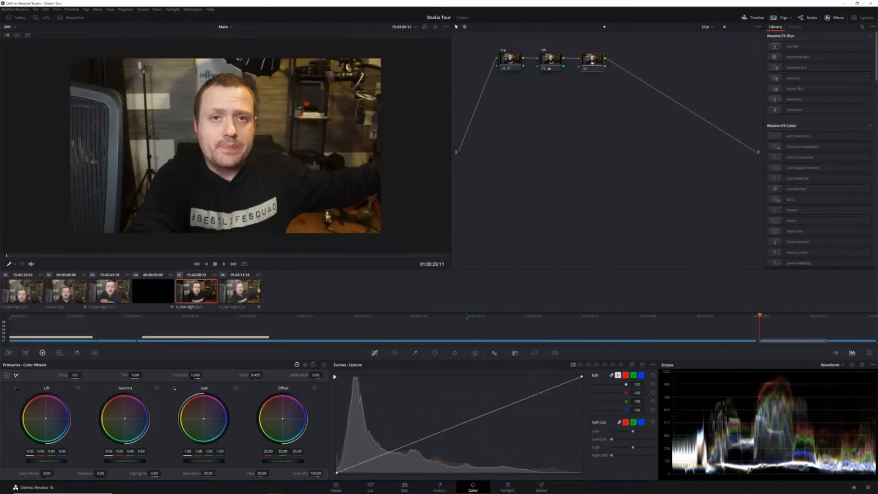
left_click_drag(591, 63, 595, 63)
Tint the third node's Lift towards blue and its Gain towards orange.
left_click_drag(46, 419, 46, 419)
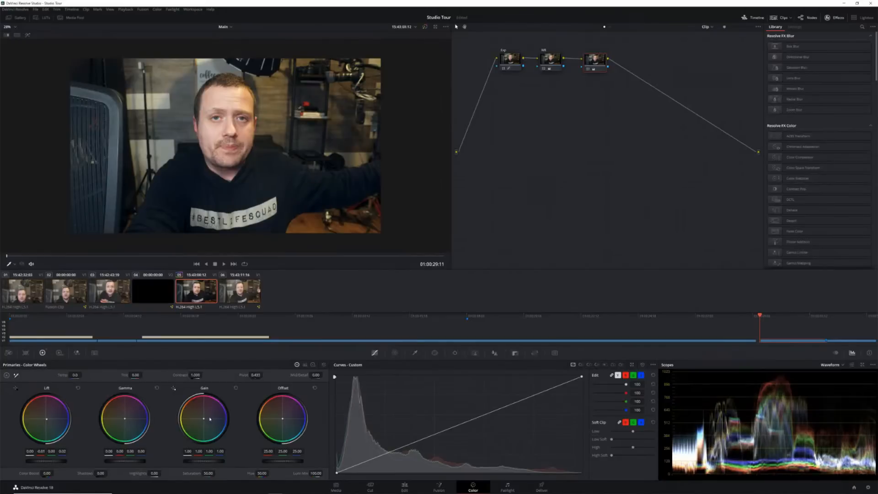
left_click_drag(210, 418, 210, 416)
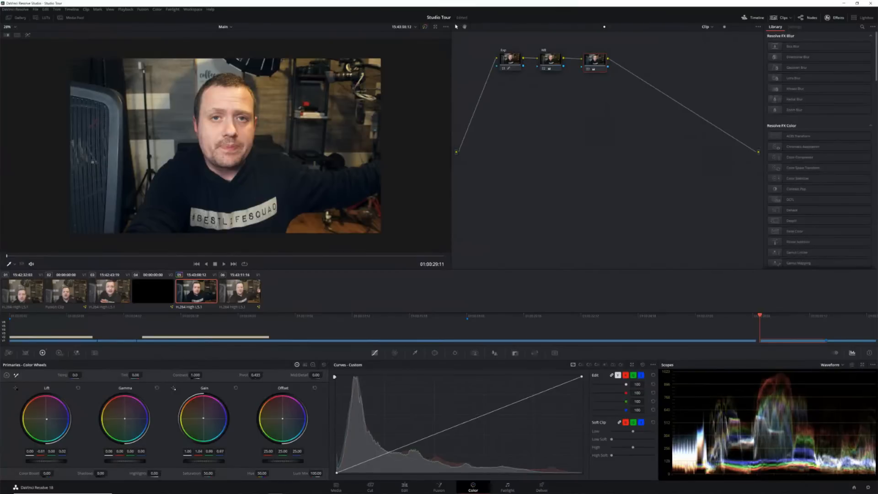